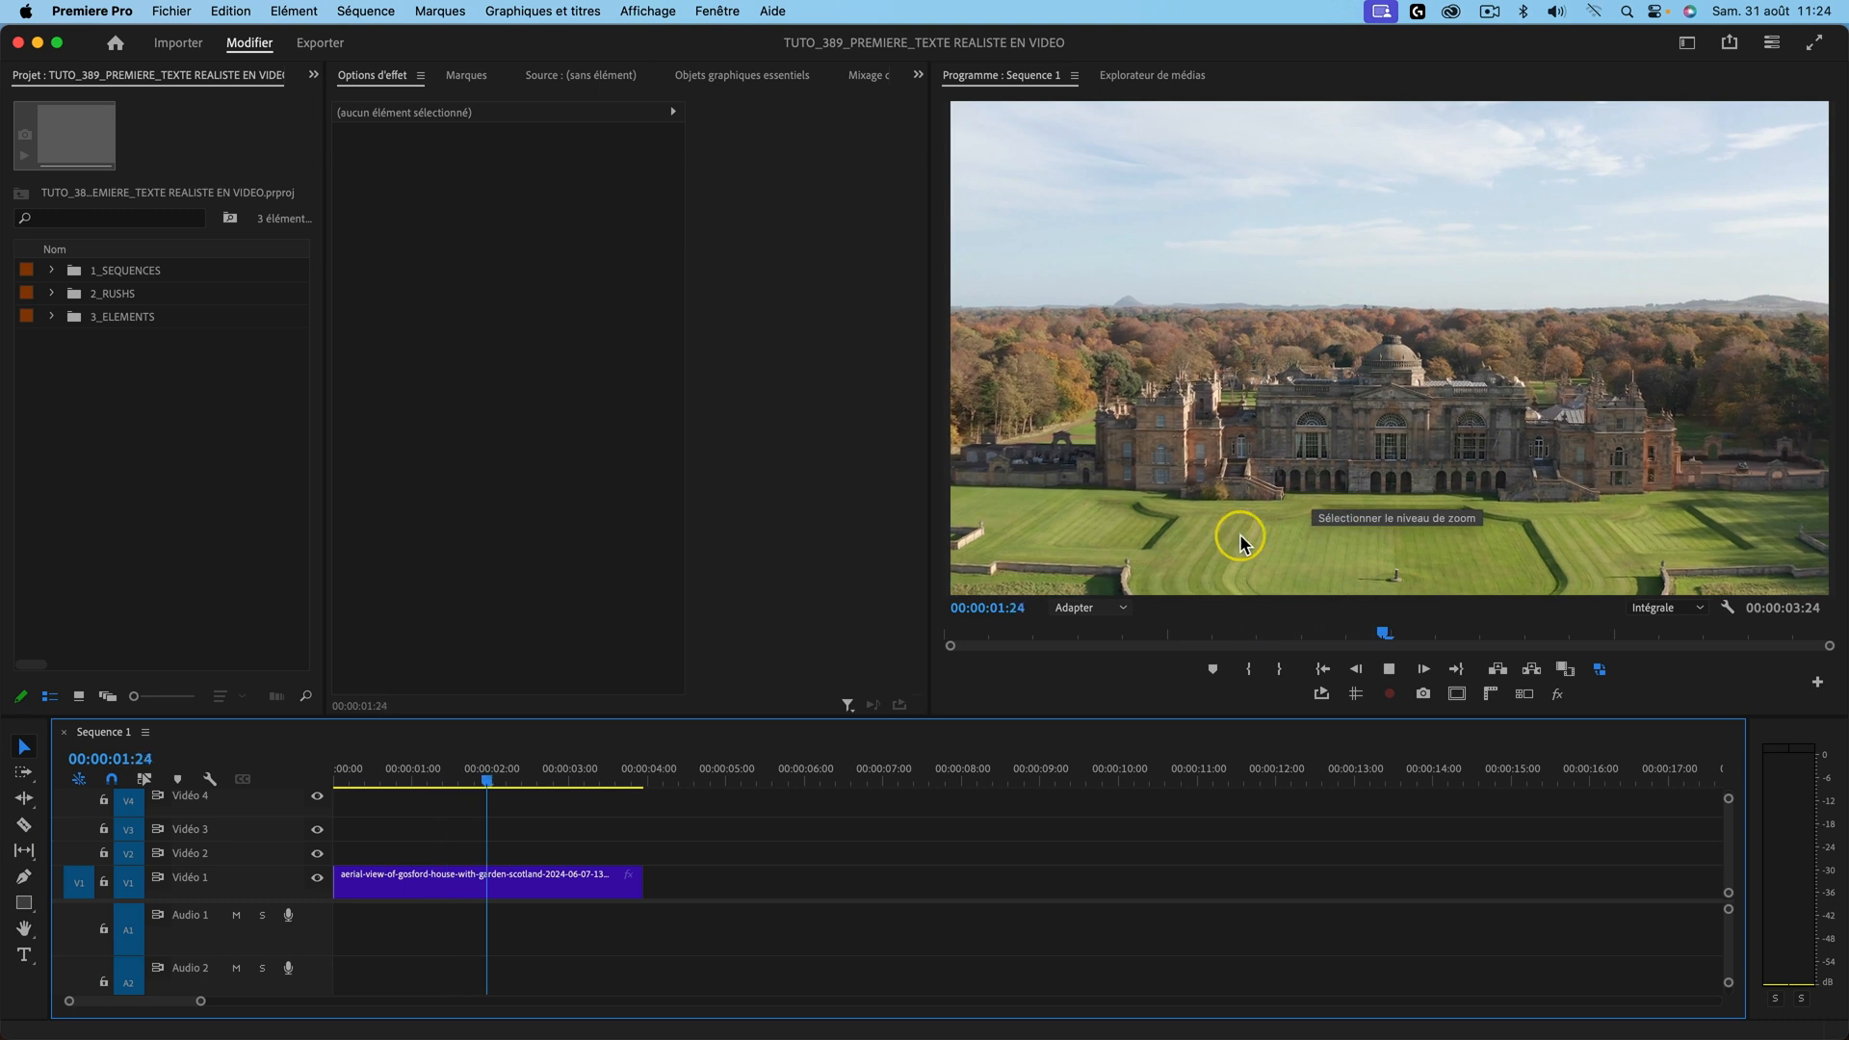
Step: Add a trial title layer trimmed to the clip's length and preview the sequence full screen
{"action": "key", "text": "space"}
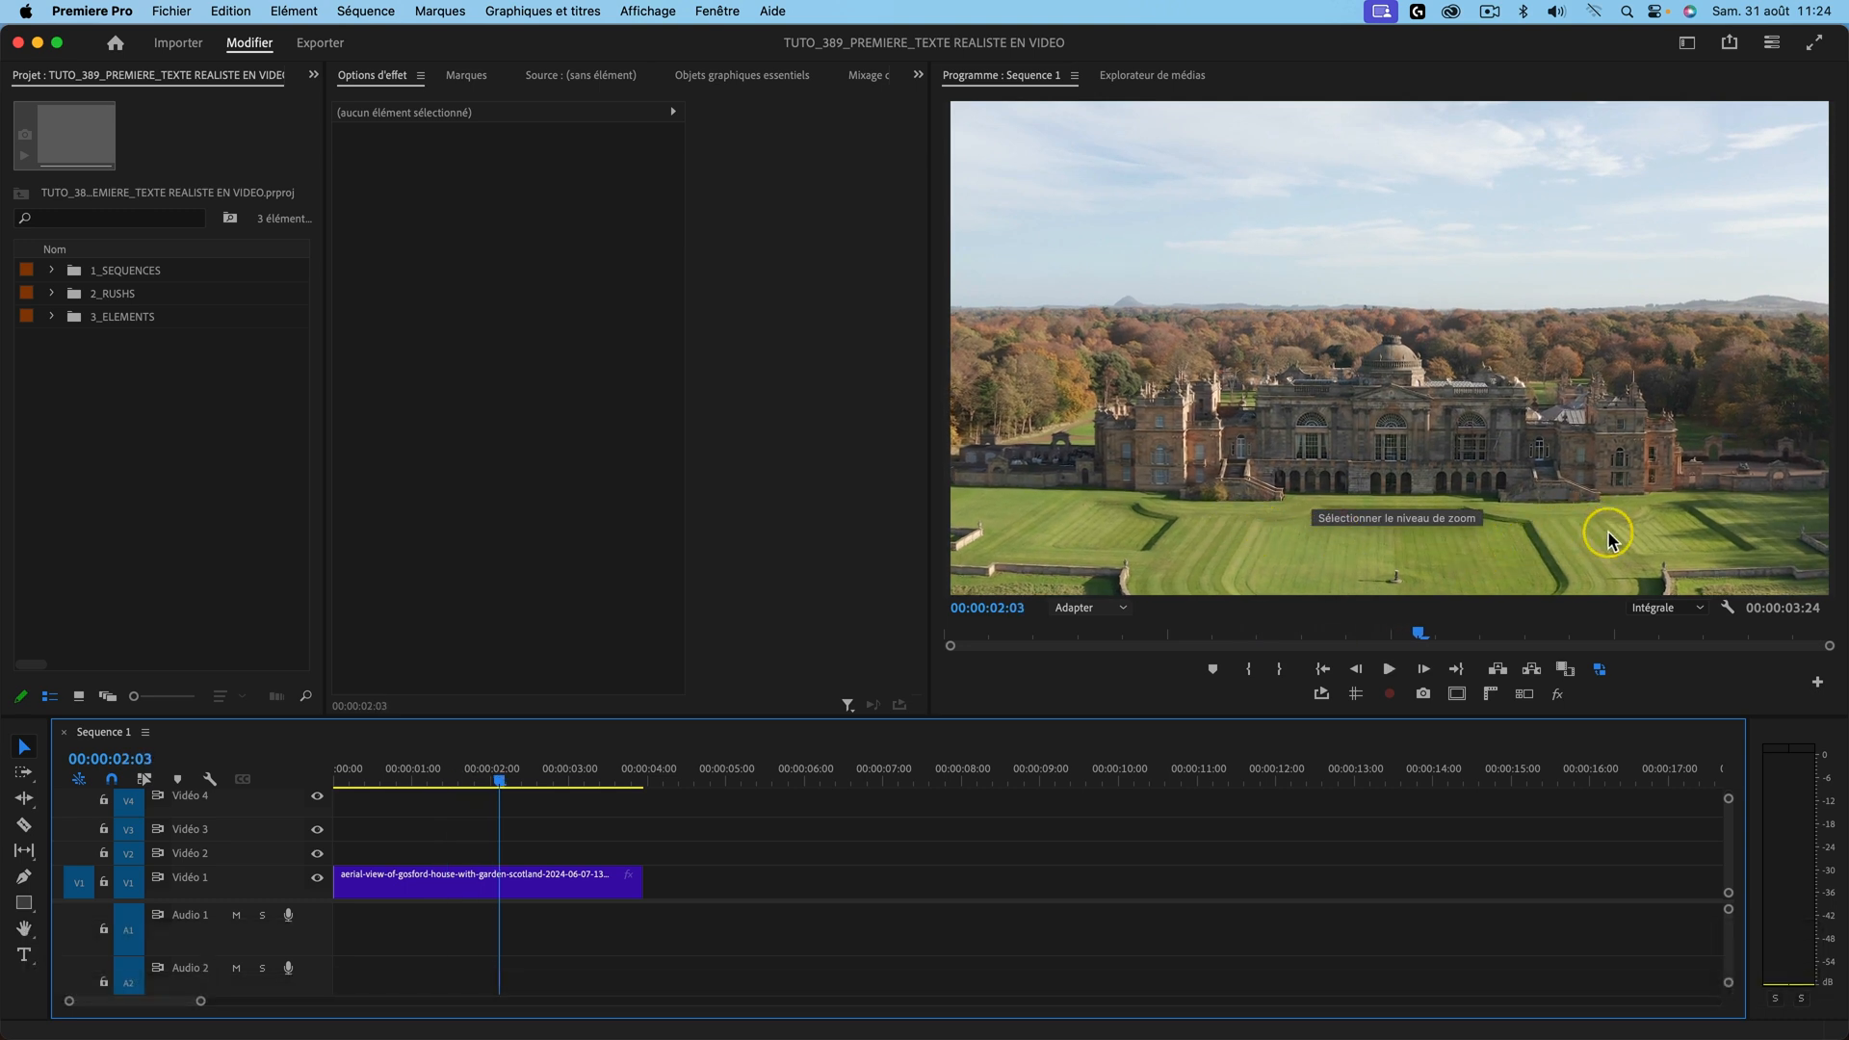
{"action": "key", "text": "Home"}
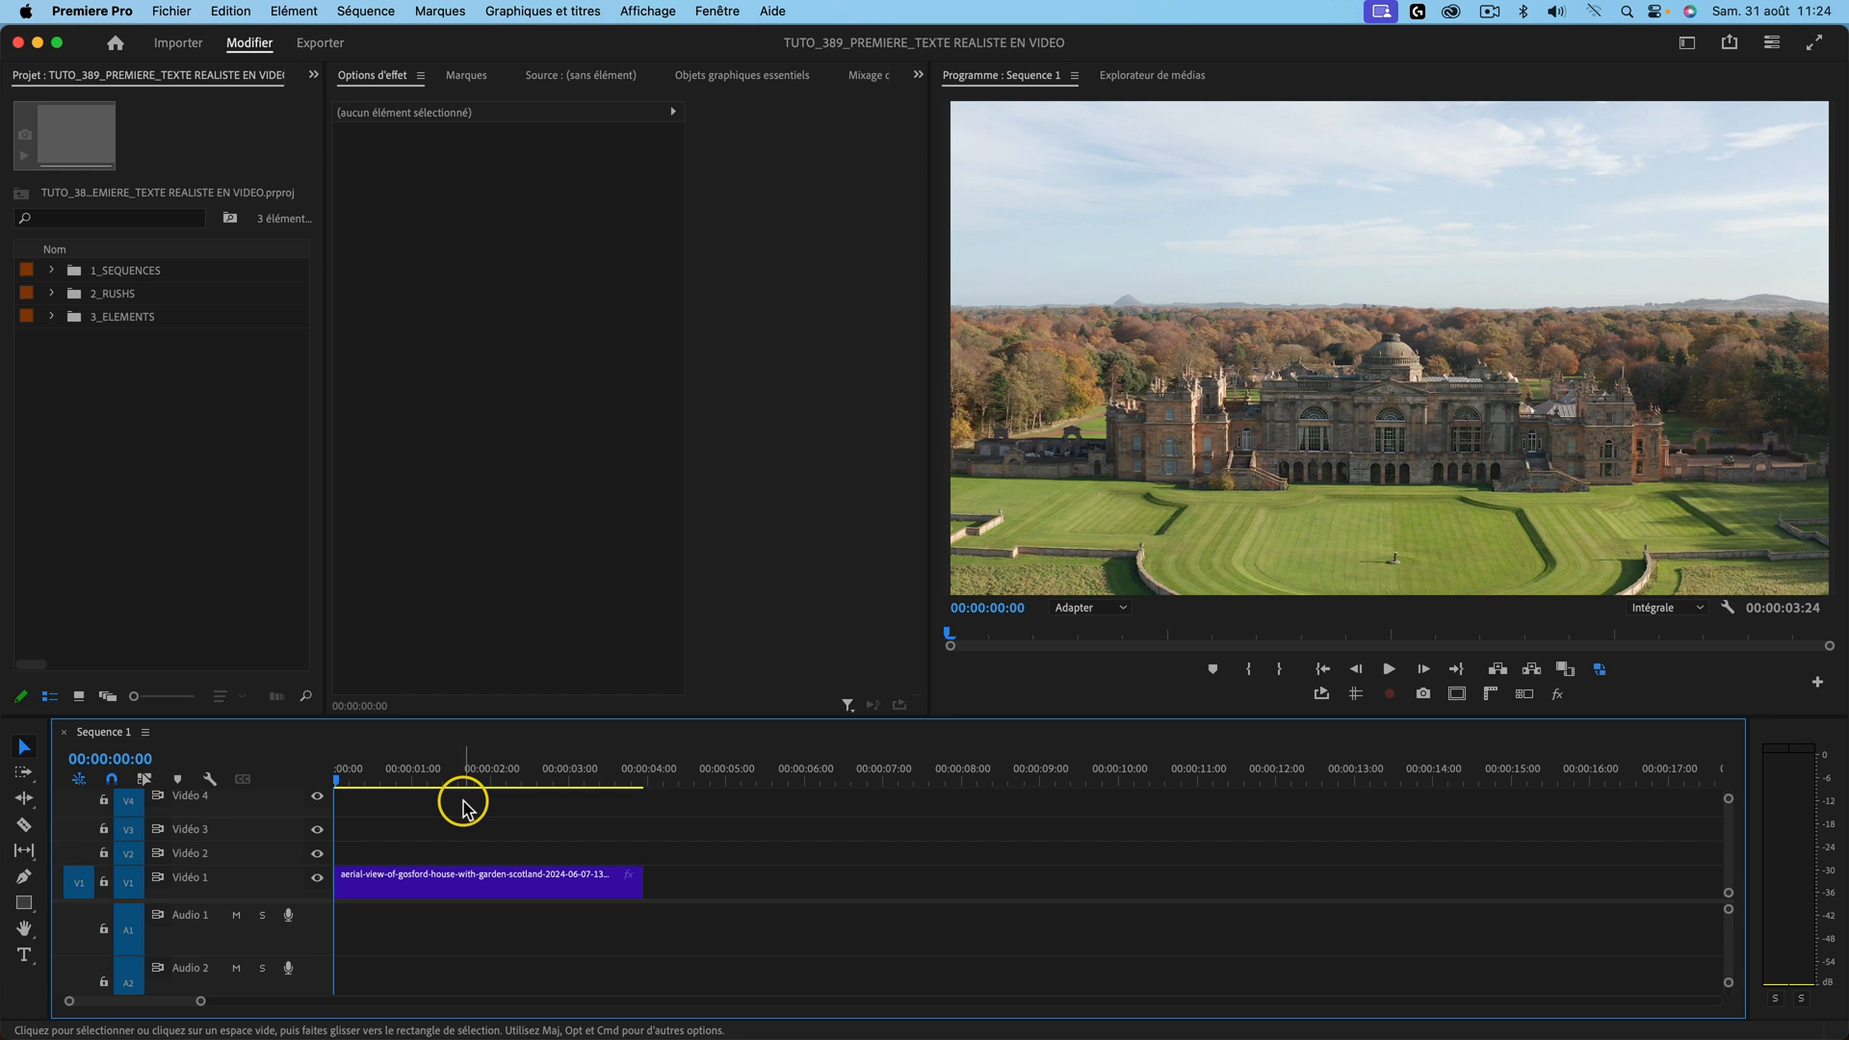
{"action": "key", "text": "super+t"}
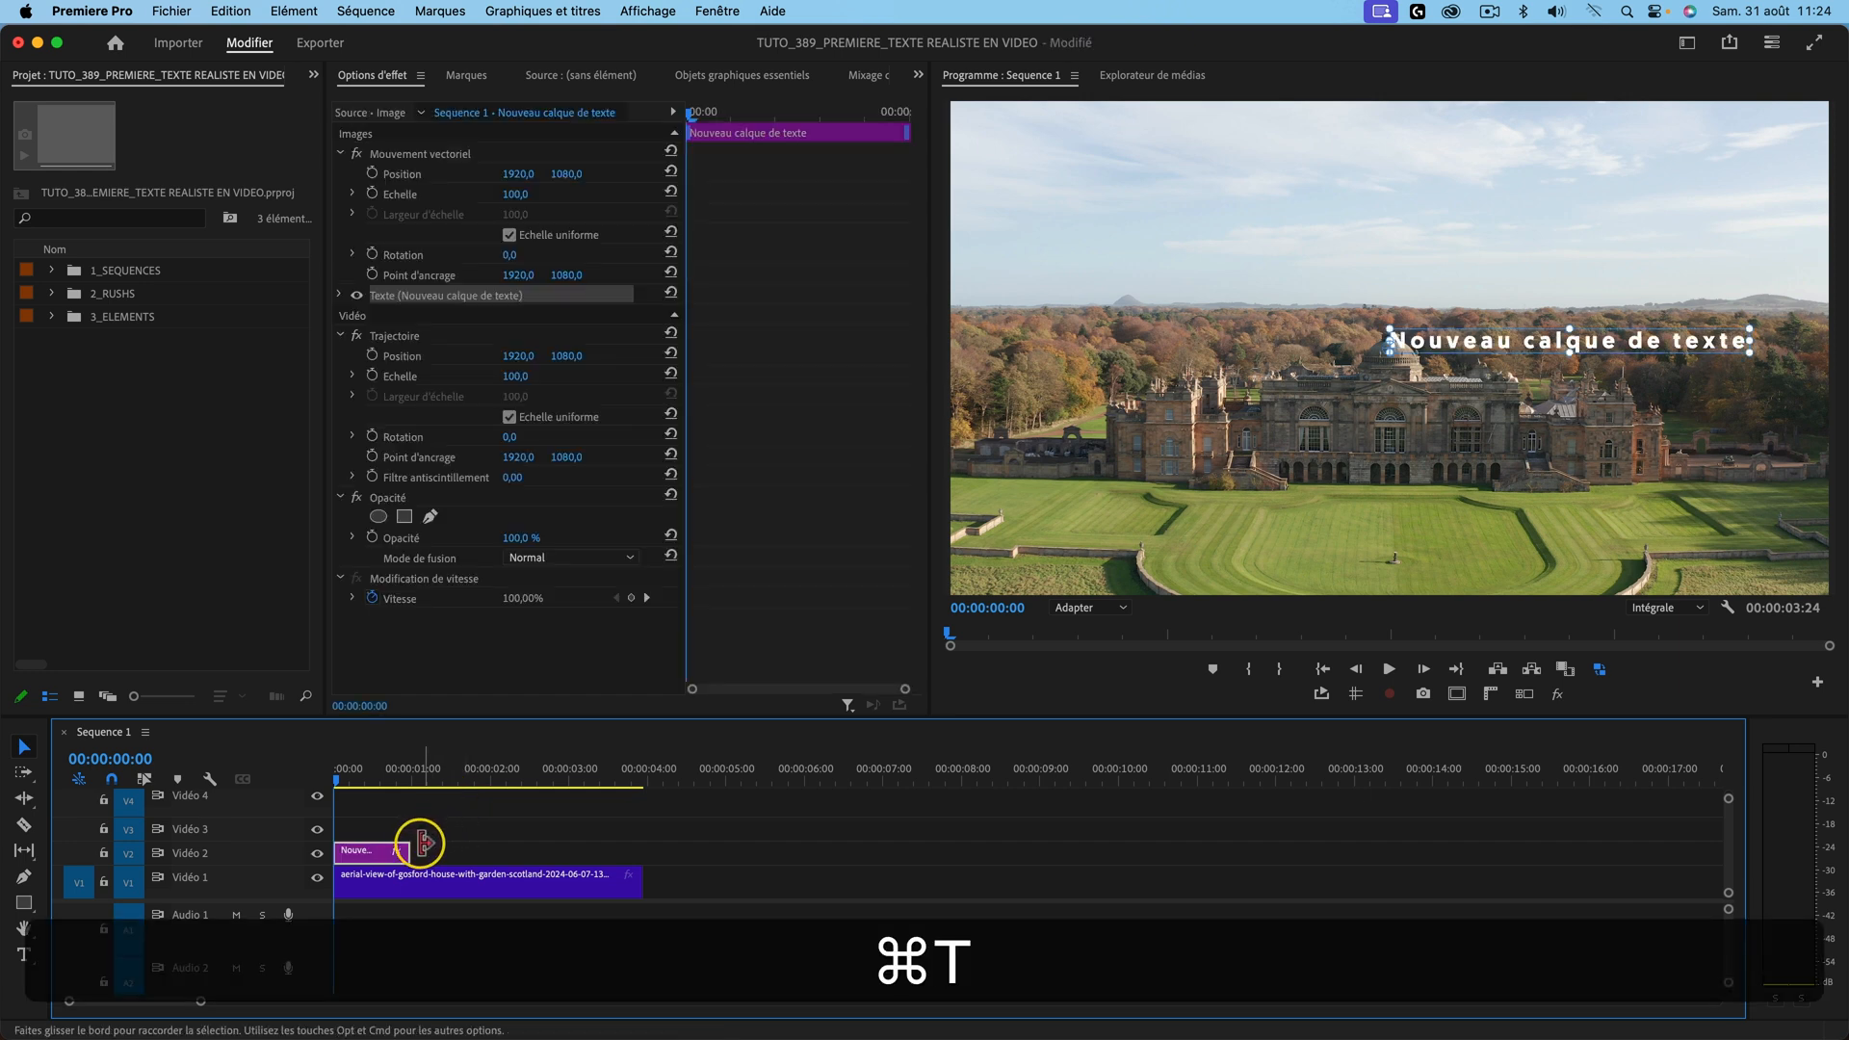
{"action": "left_click_drag", "start_coordinate": [421, 850], "coordinate": [642, 850]}
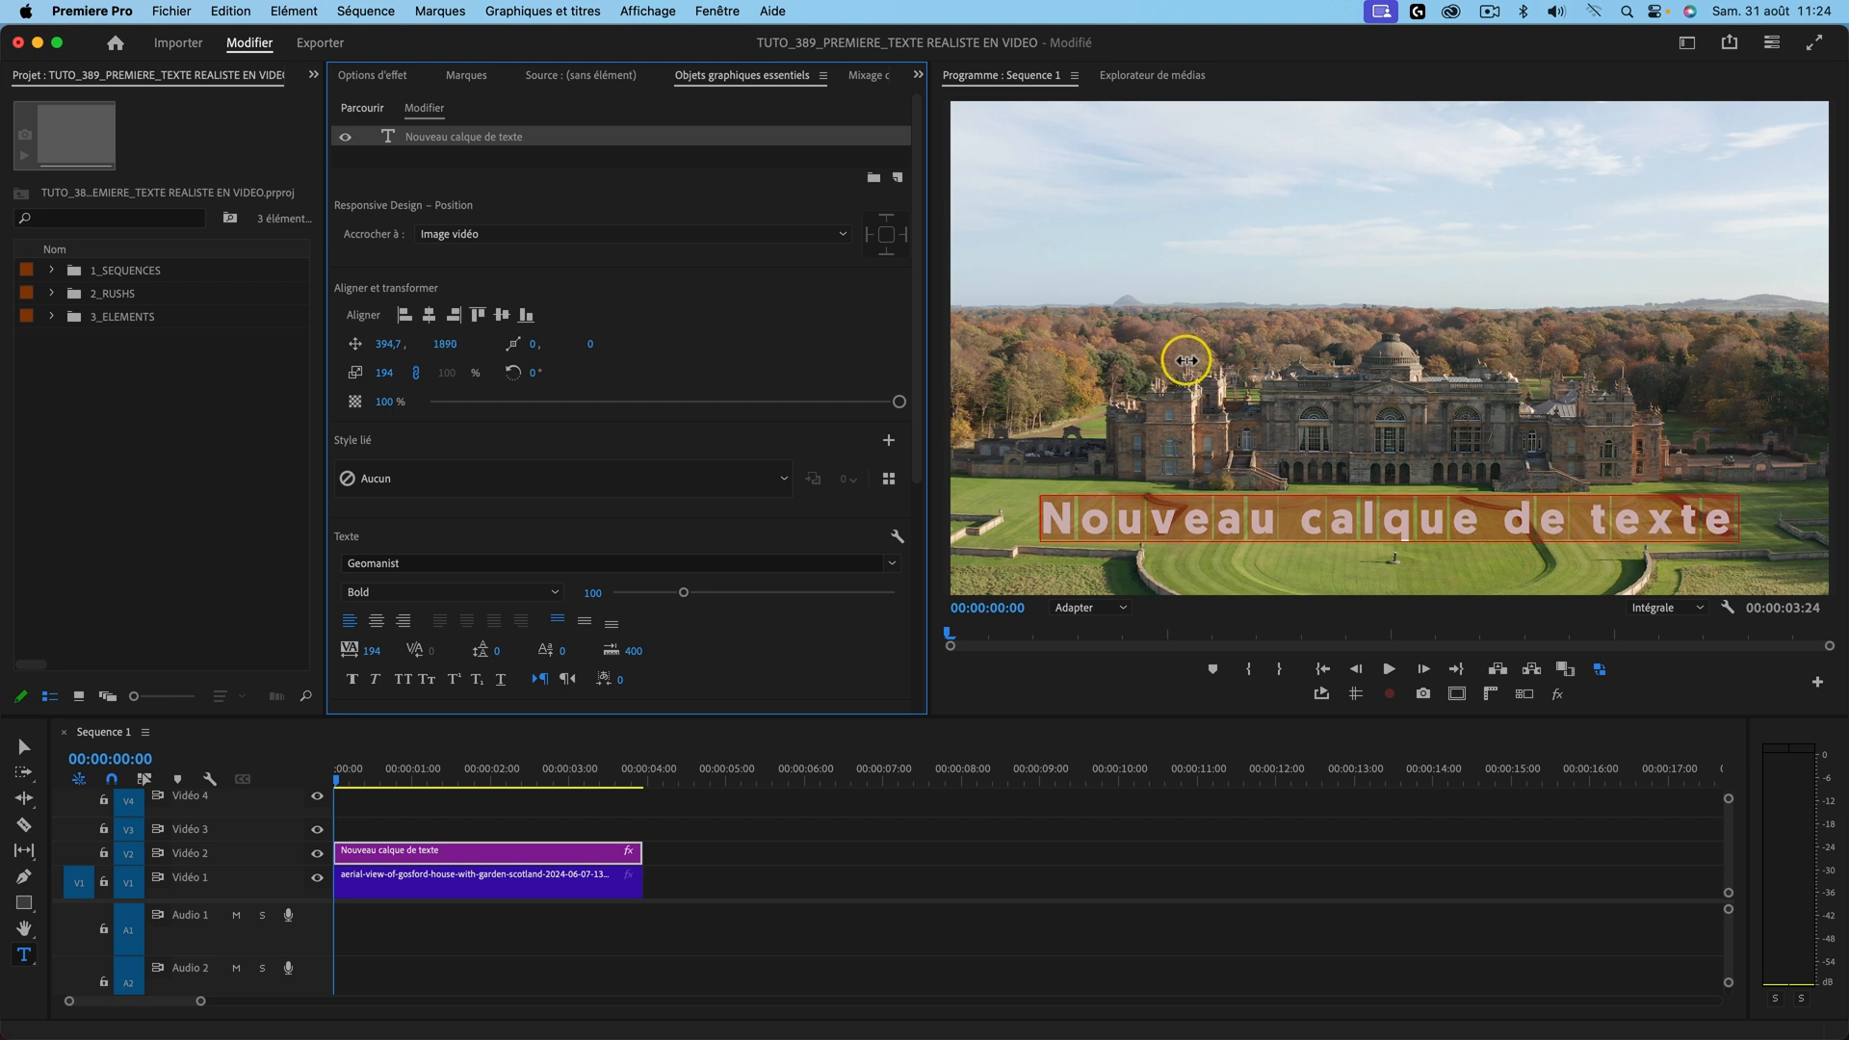
{"action": "left_click", "coordinate": [966, 809]}
{"action": "key", "text": "space"}
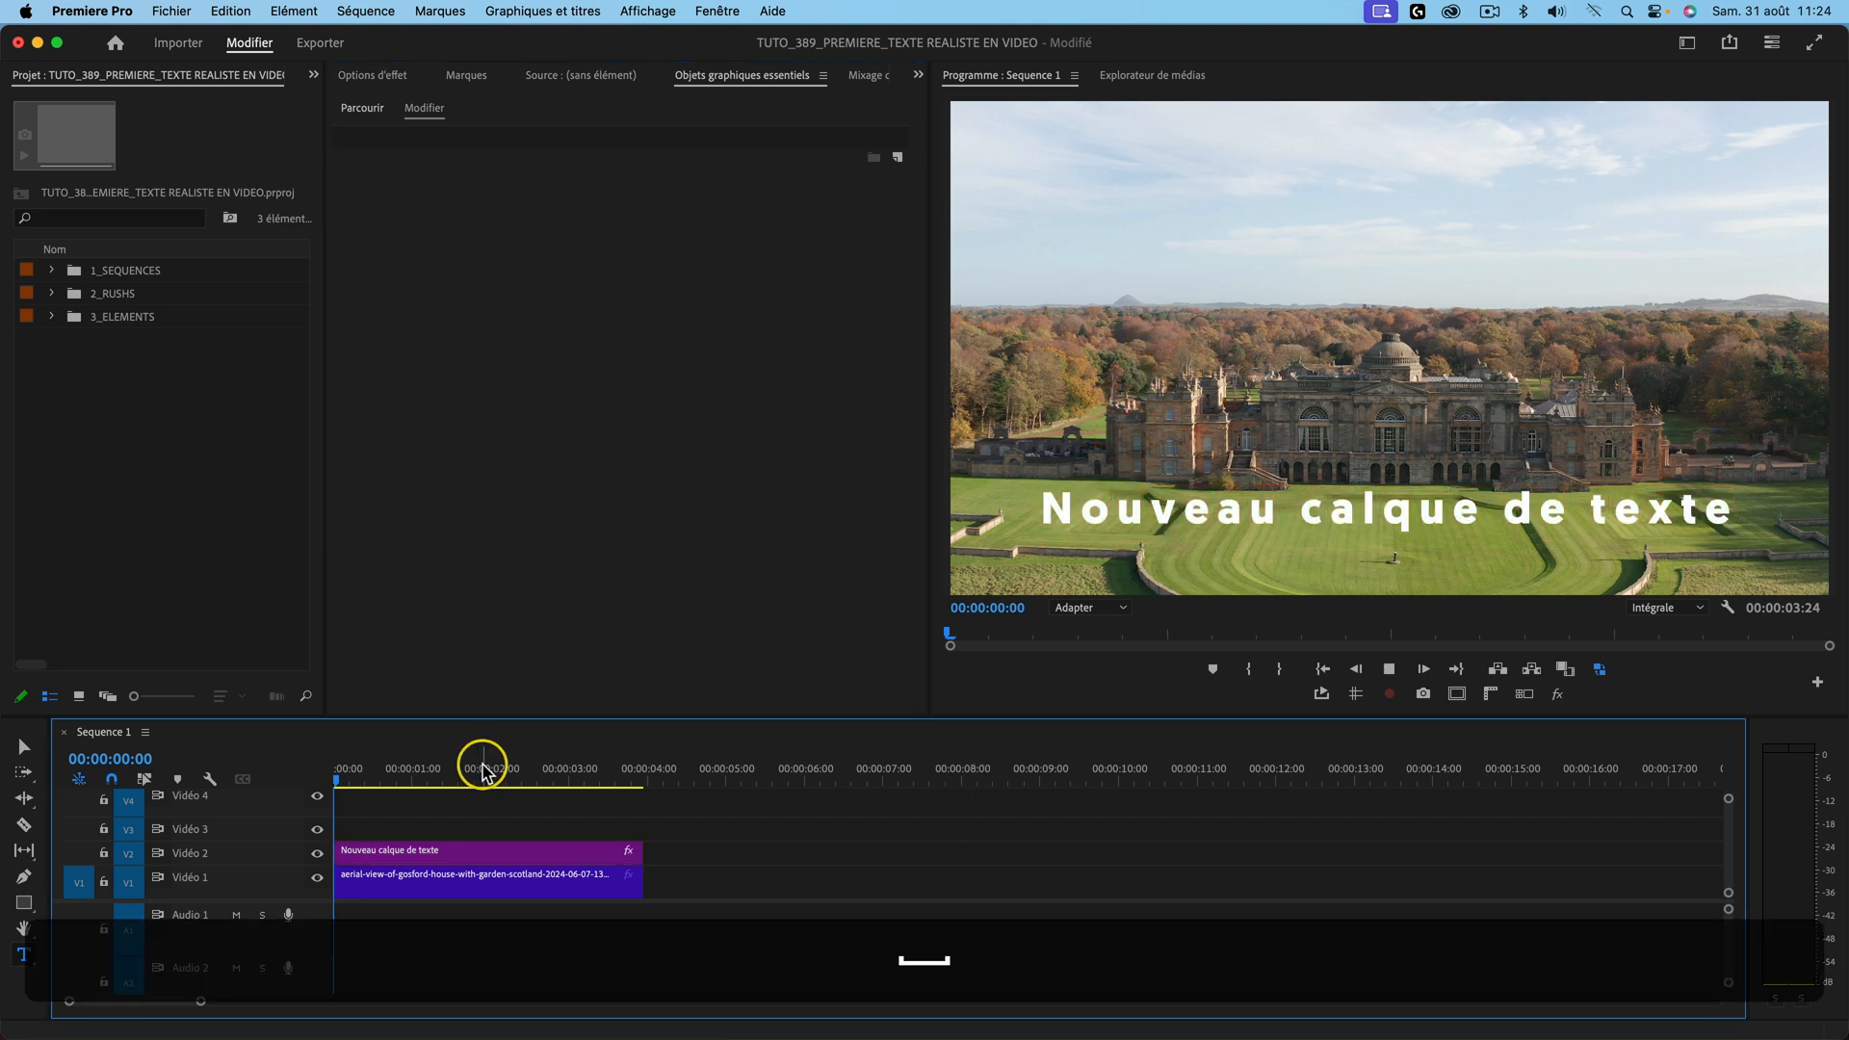
{"action": "key", "text": "space"}
{"action": "key", "text": "super+f"}
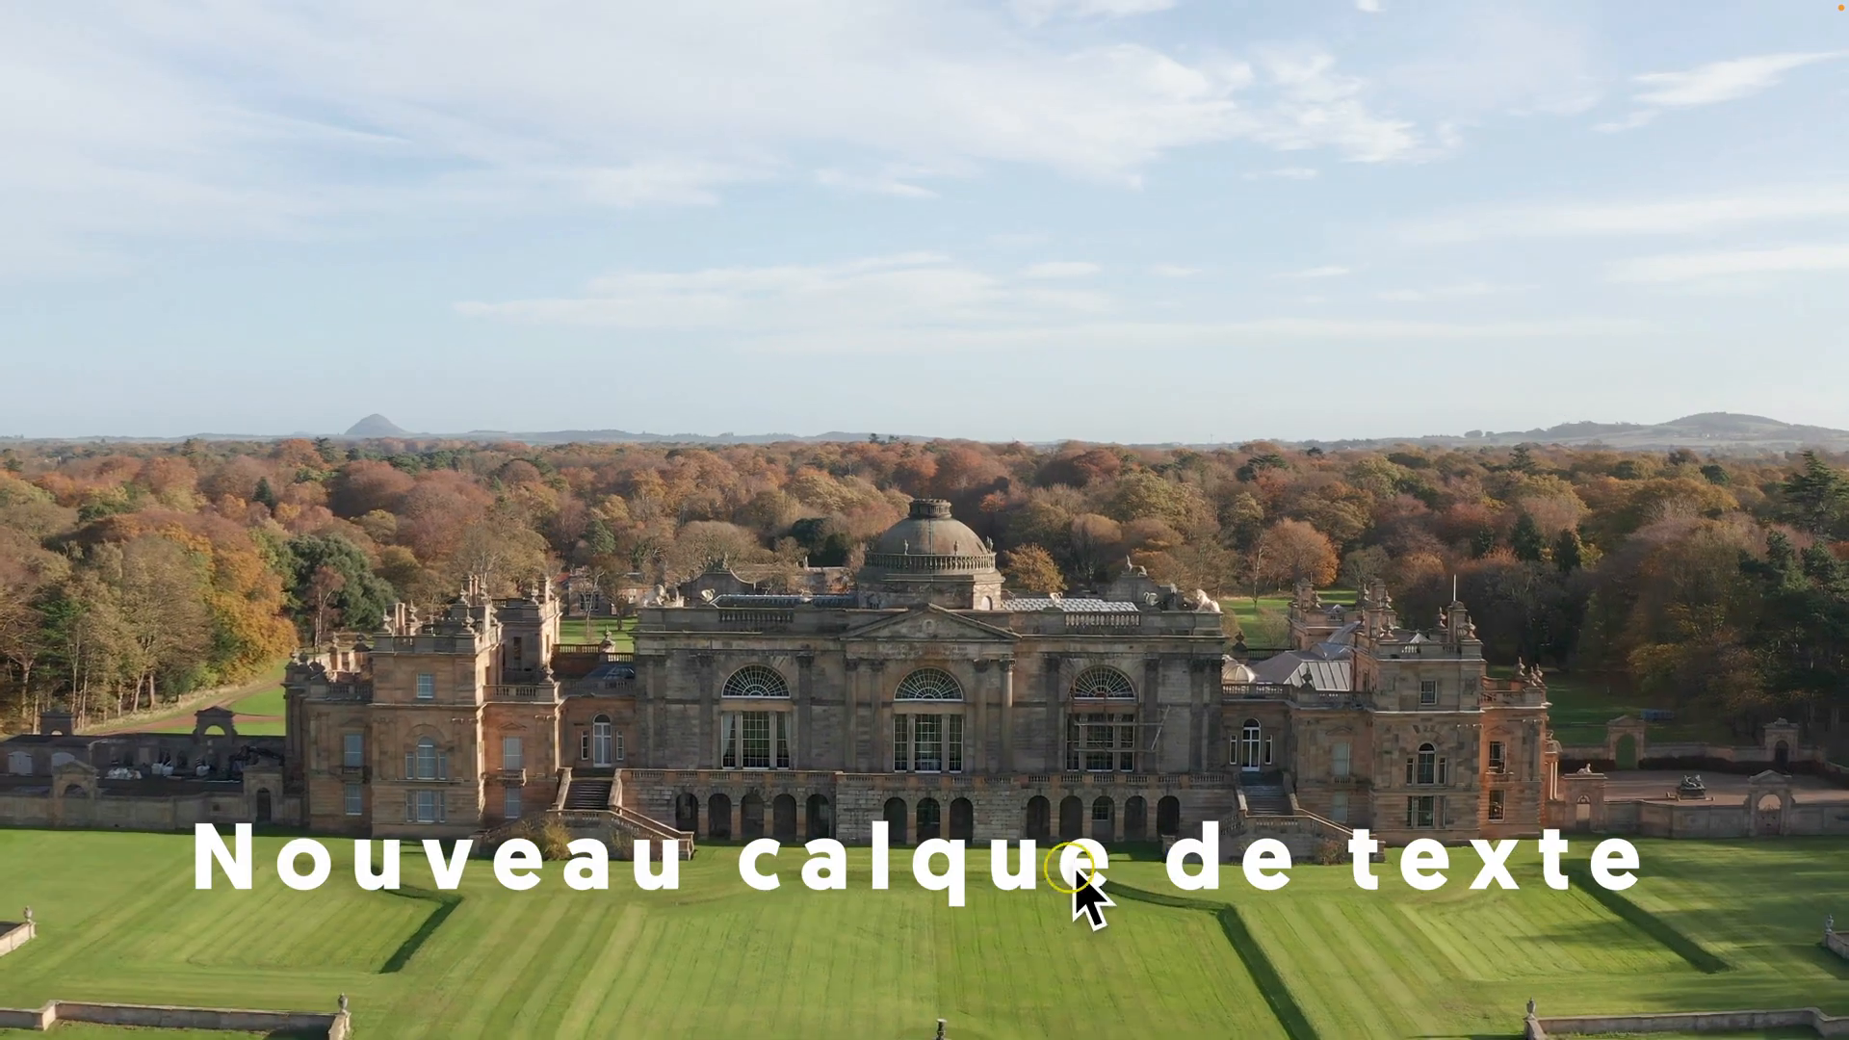
{"action": "key", "text": "Escape"}
Step: Delete the trial title and duplicate the château aerial clip from V1 onto V2
{"action": "left_click_drag", "start_coordinate": [387, 776], "coordinate": [339, 776]}
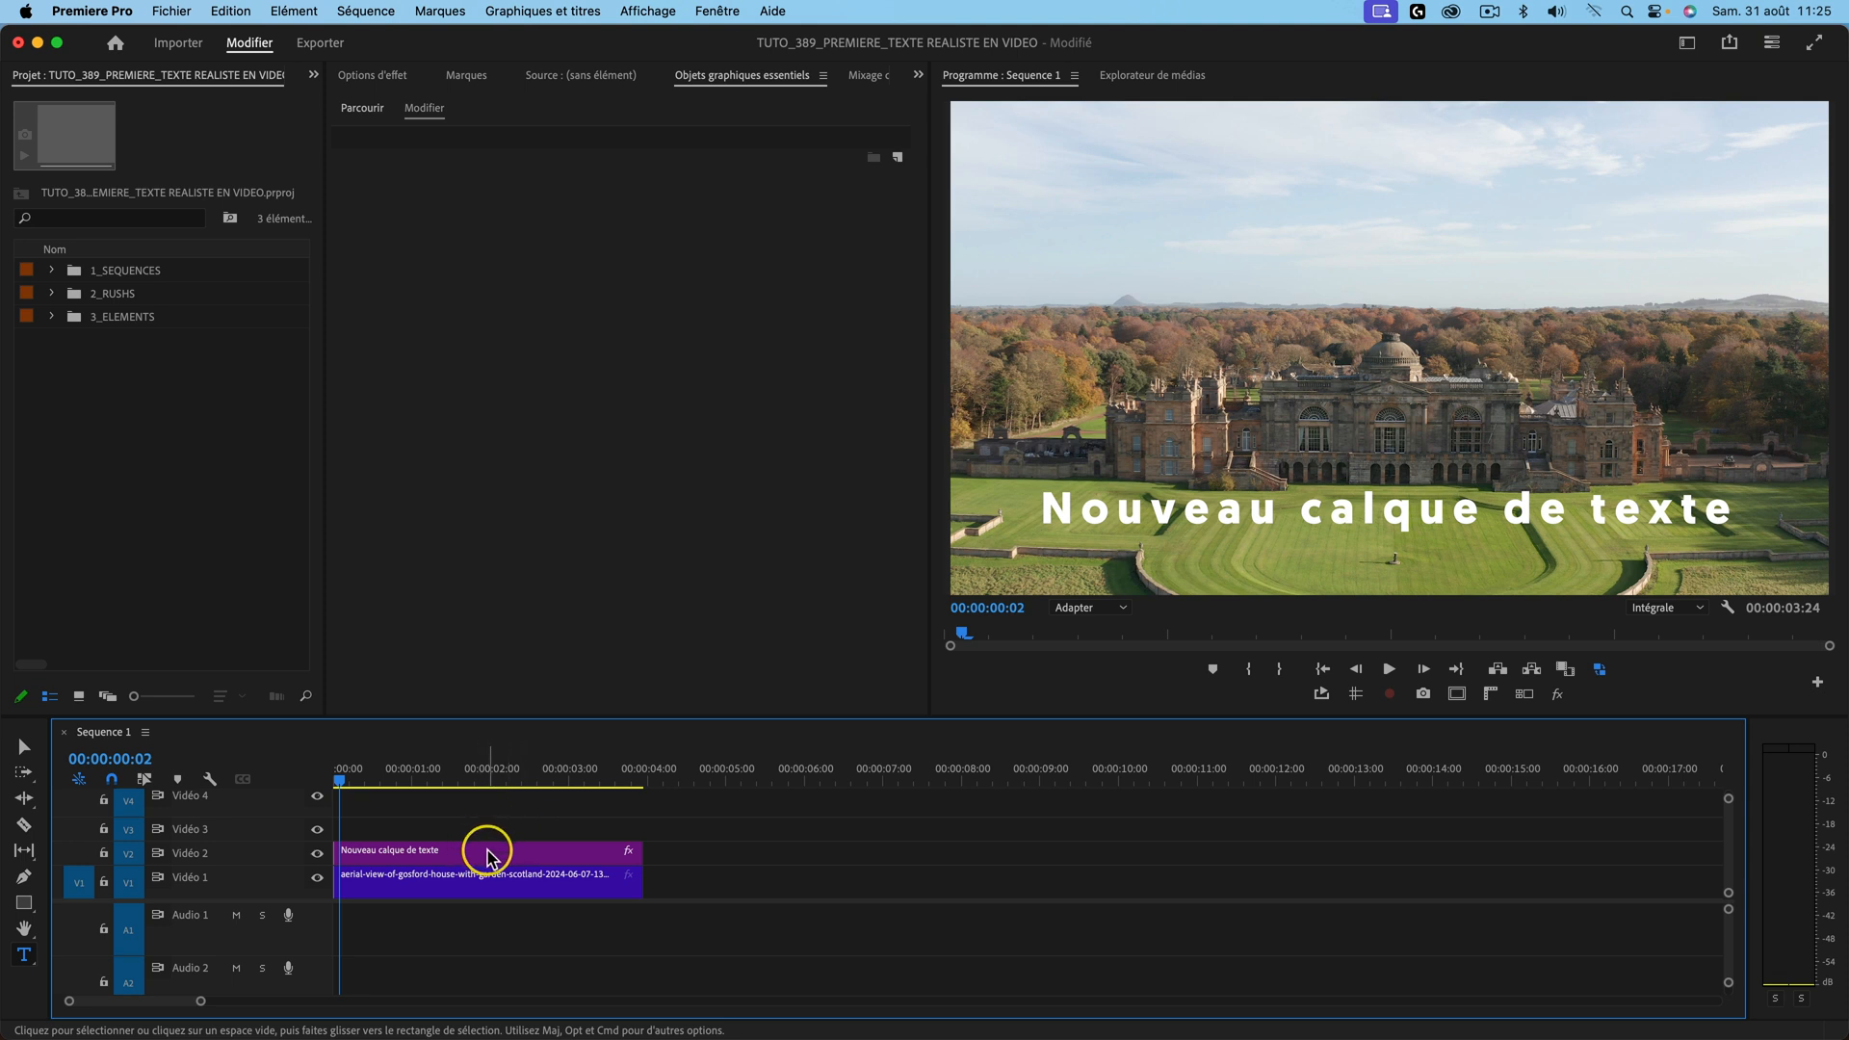
{"action": "key", "text": "BackSpace"}
{"action": "left_click_drag", "start_coordinate": [414, 879], "coordinate": [438, 852]}
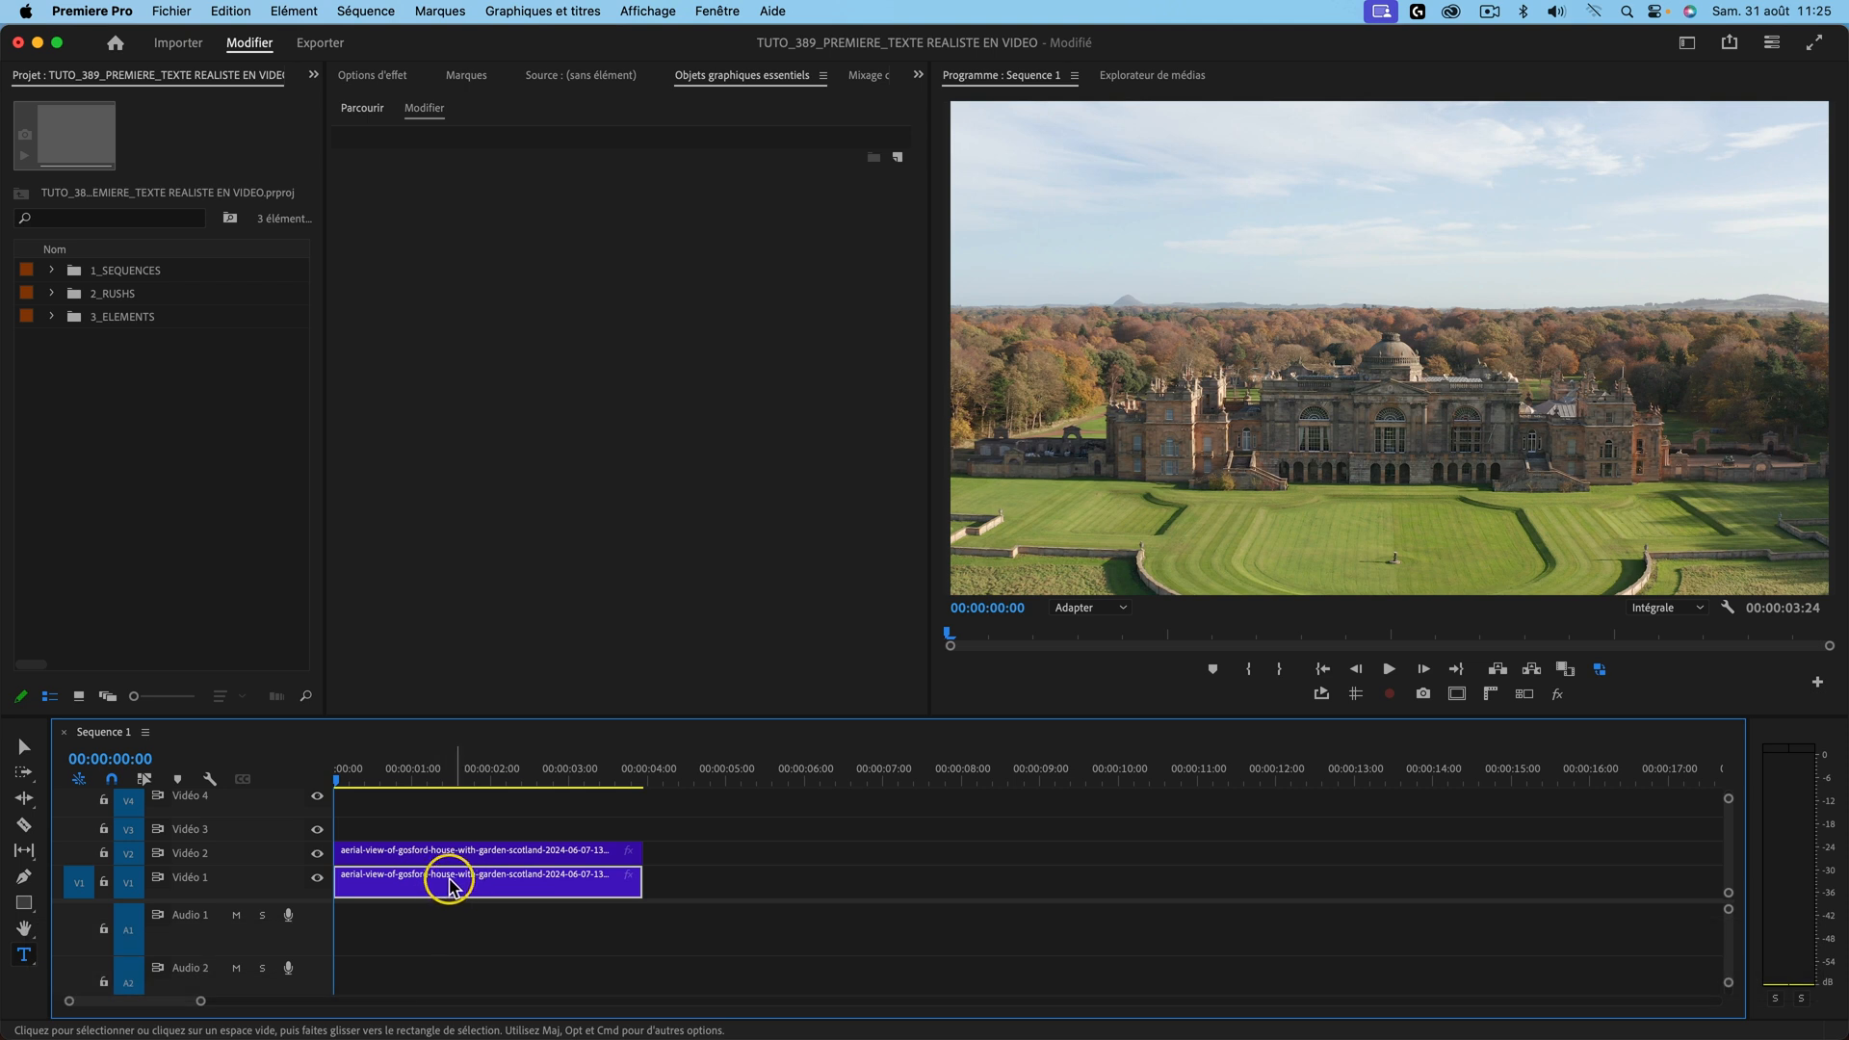
Step: Replace the V2 château clip with a linked After Effects composition
{"action": "left_click", "coordinate": [450, 853]}
{"action": "scroll", "coordinate": [412, 854], "scroll_direction": "up", "scroll_amount": 1}
{"action": "left_click", "coordinate": [404, 851]}
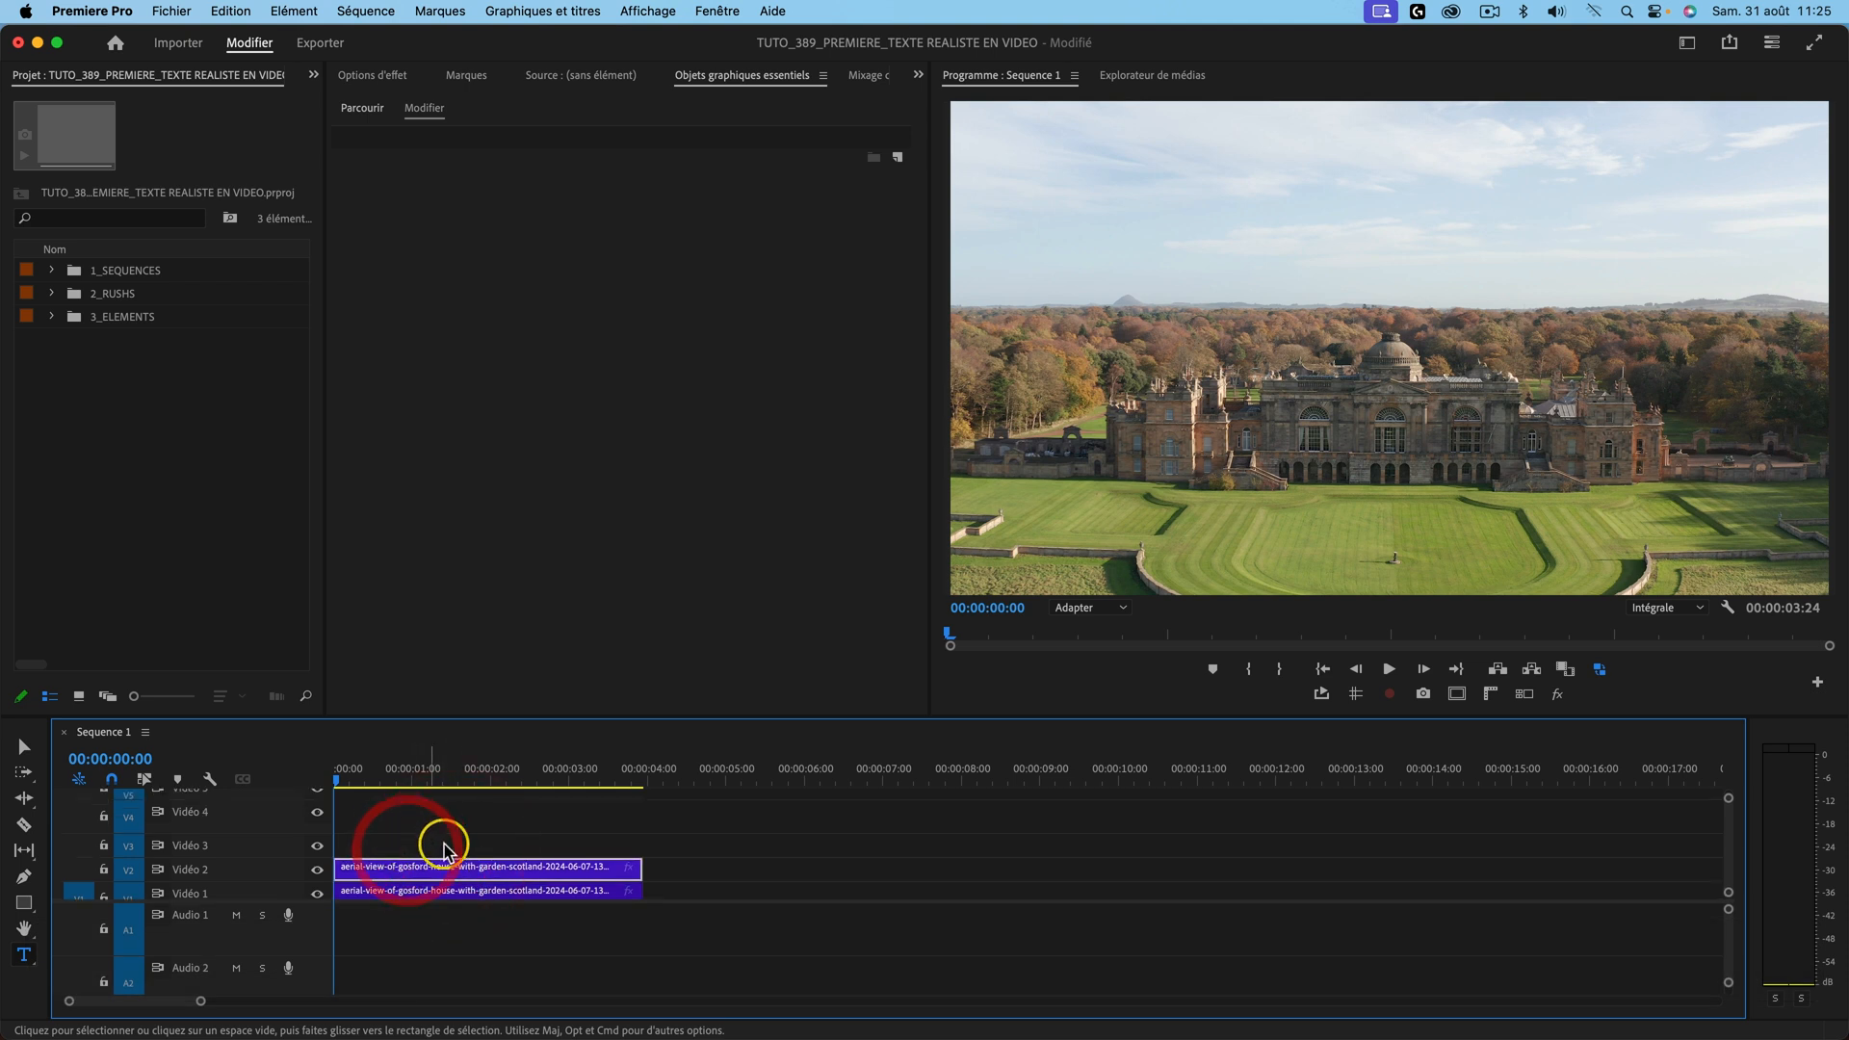
{"action": "scroll", "coordinate": [439, 852], "scroll_direction": "down", "scroll_amount": 1}
{"action": "left_click", "coordinate": [433, 849]}
{"action": "right_click", "coordinate": [434, 853]}
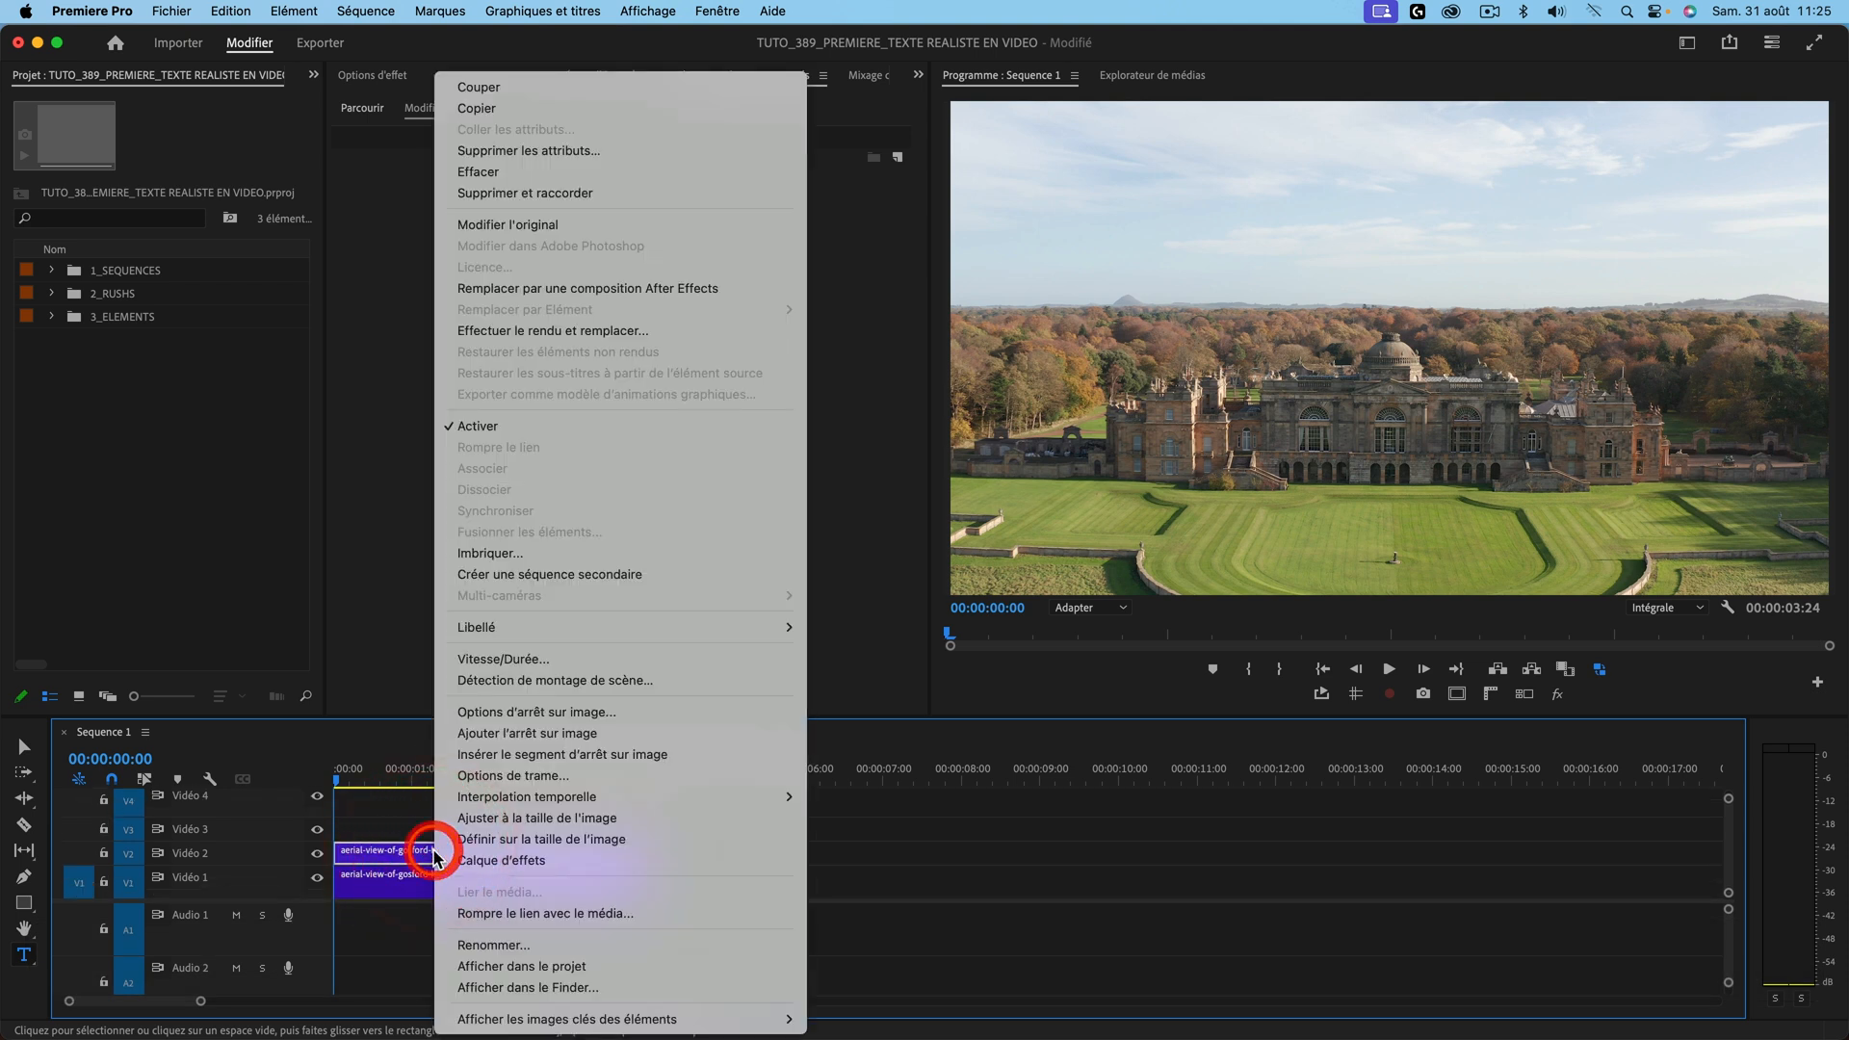
{"action": "left_click", "coordinate": [591, 289]}
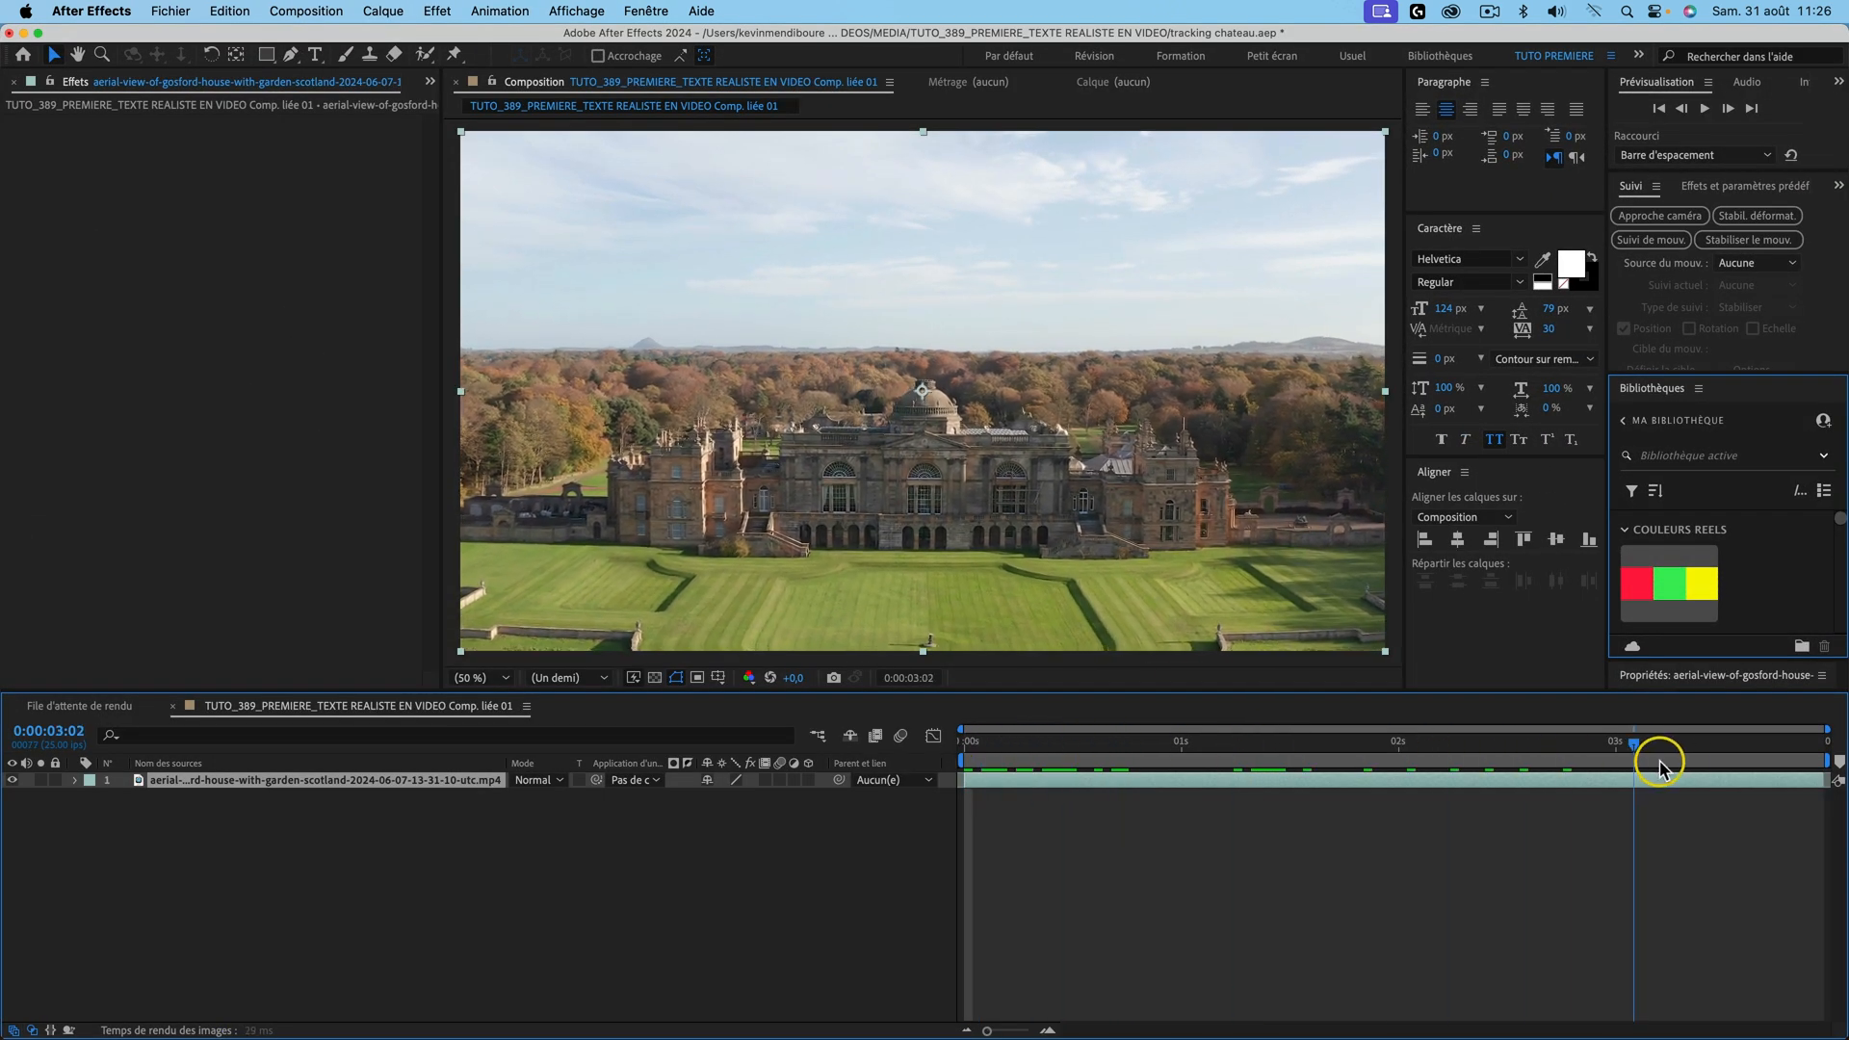
{"action": "left_click", "coordinate": [1707, 761]}
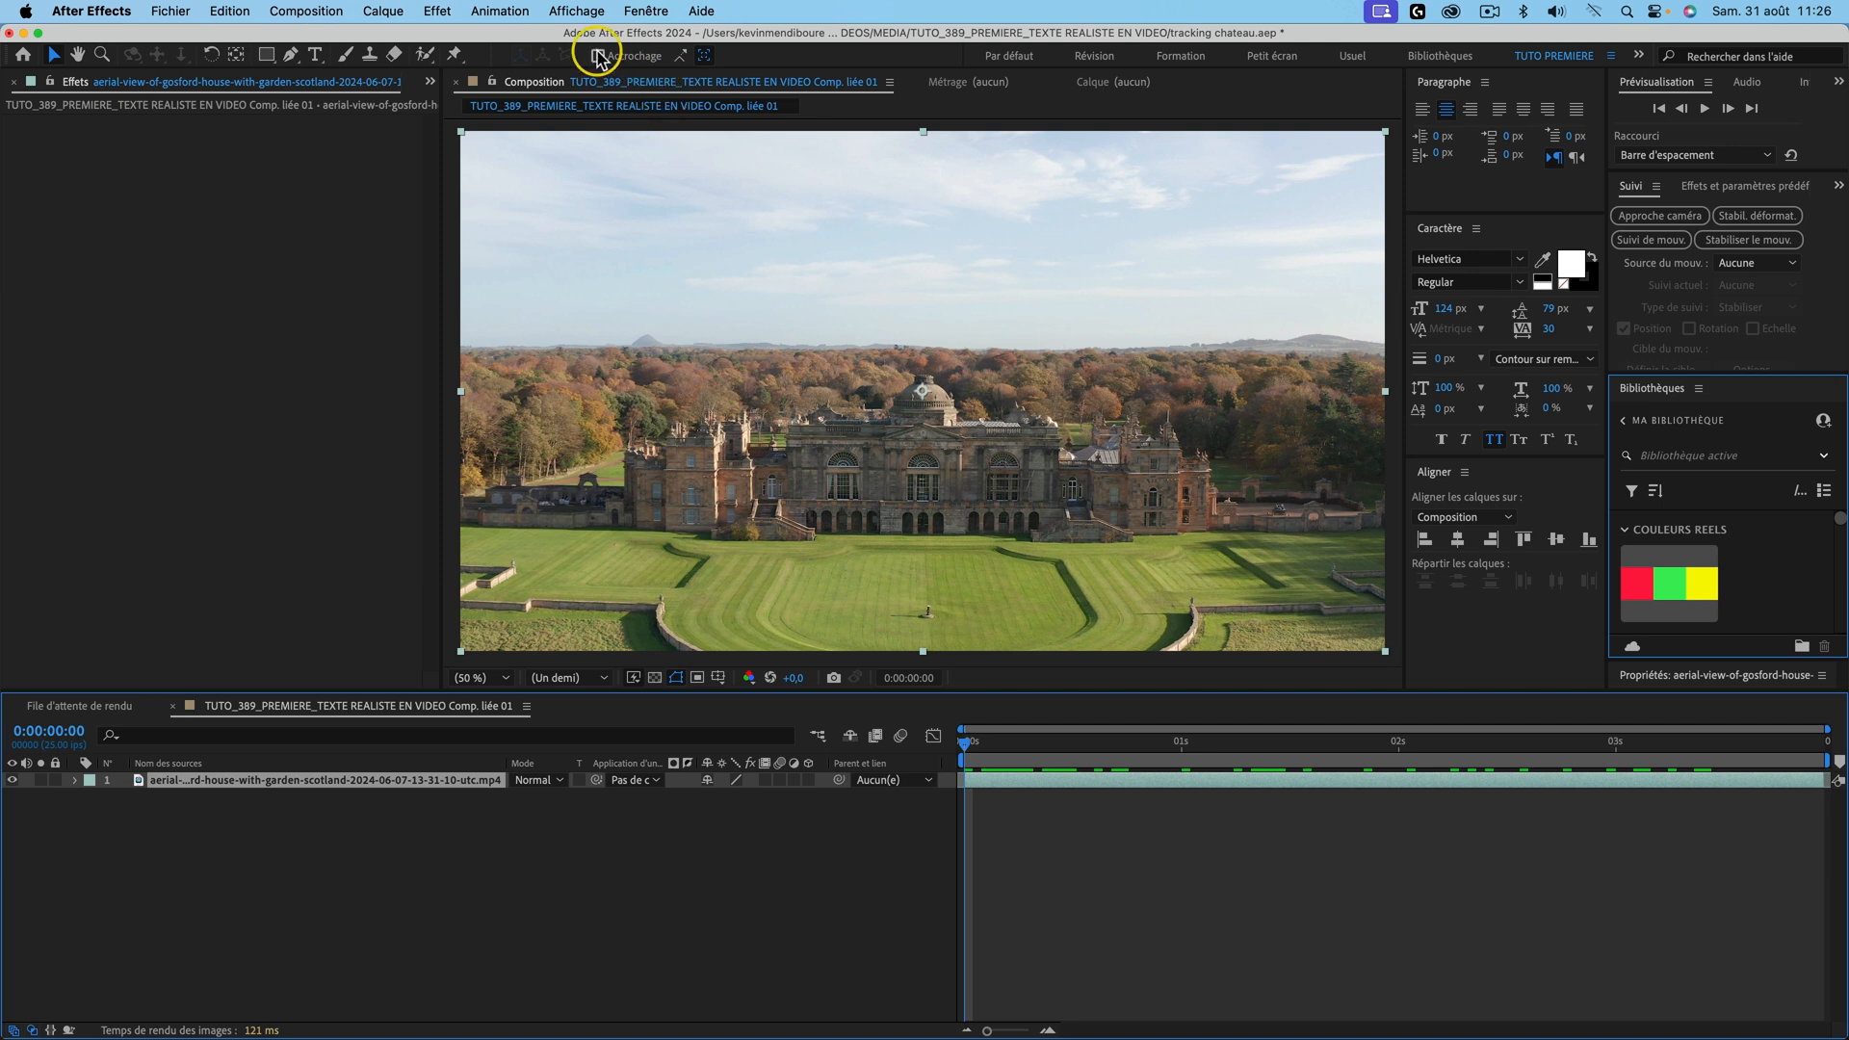
Step: Run Approche caméra on the château shot, then create text and camera from three lawn track points
{"action": "left_click", "coordinate": [518, 13]}
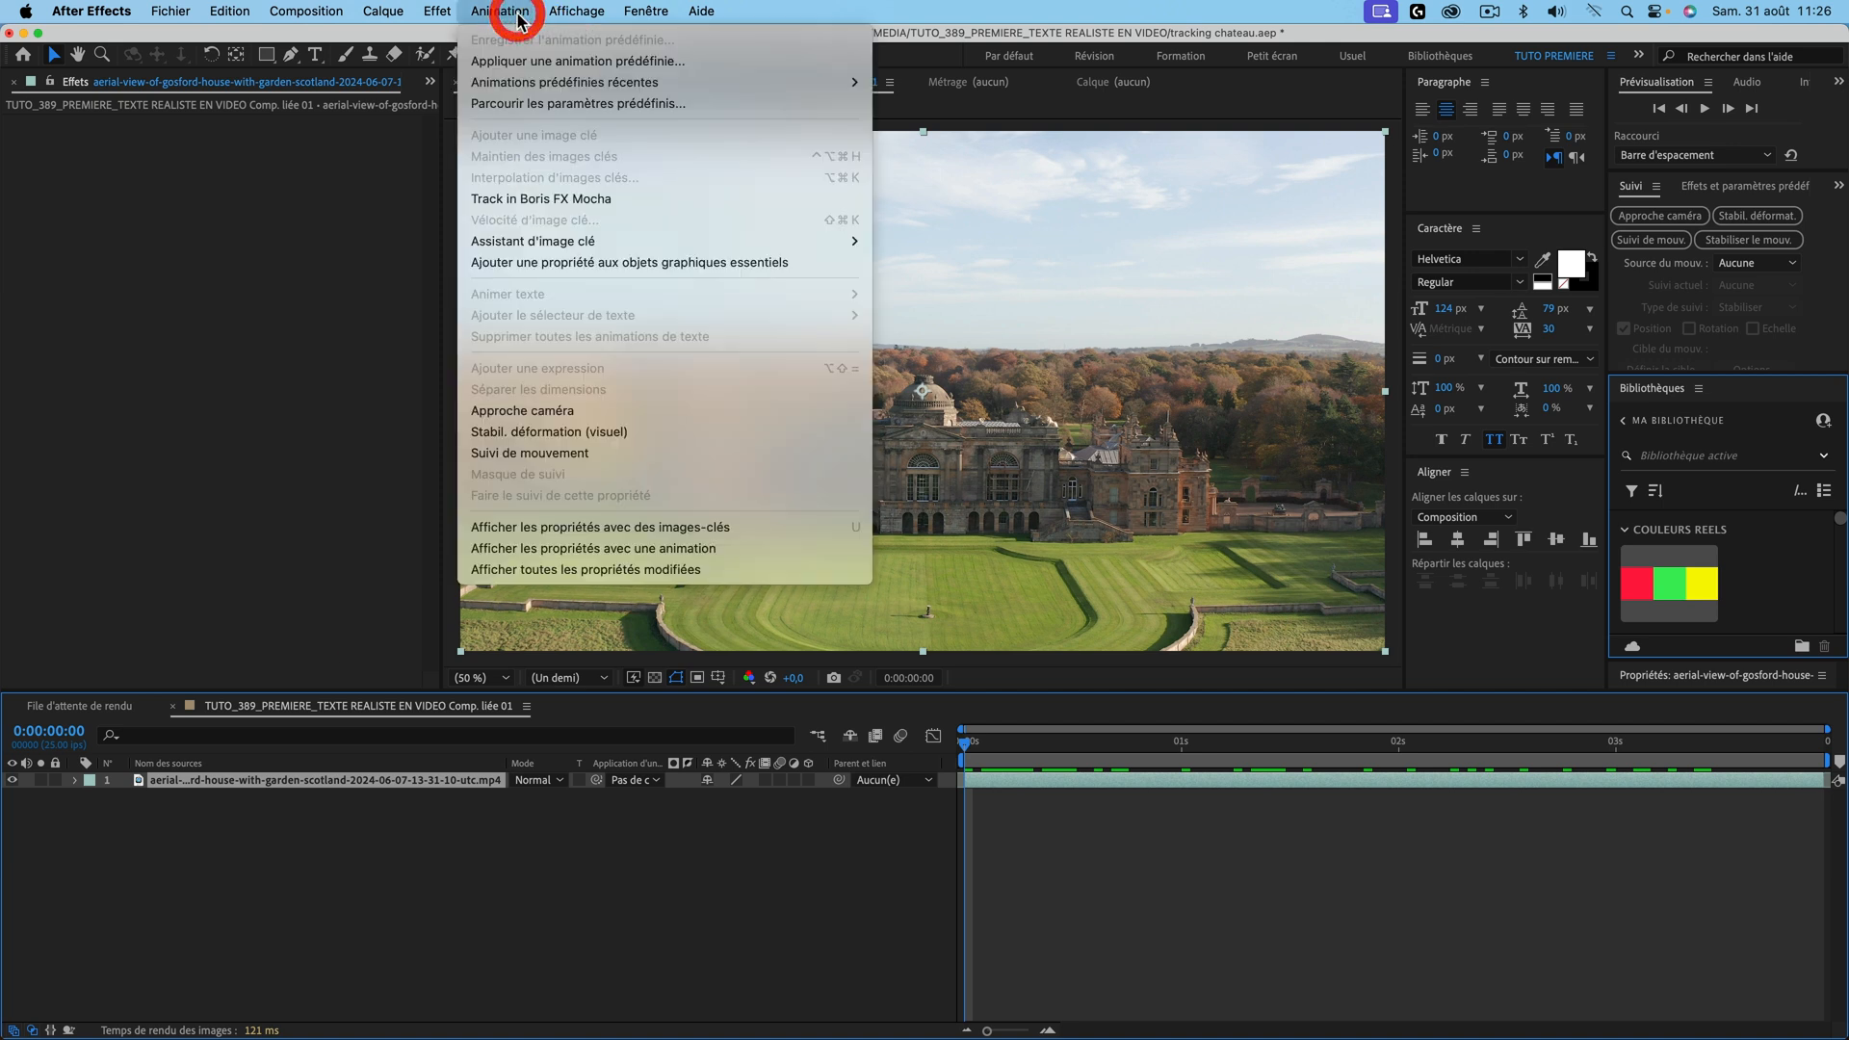
{"action": "left_click", "coordinate": [582, 415]}
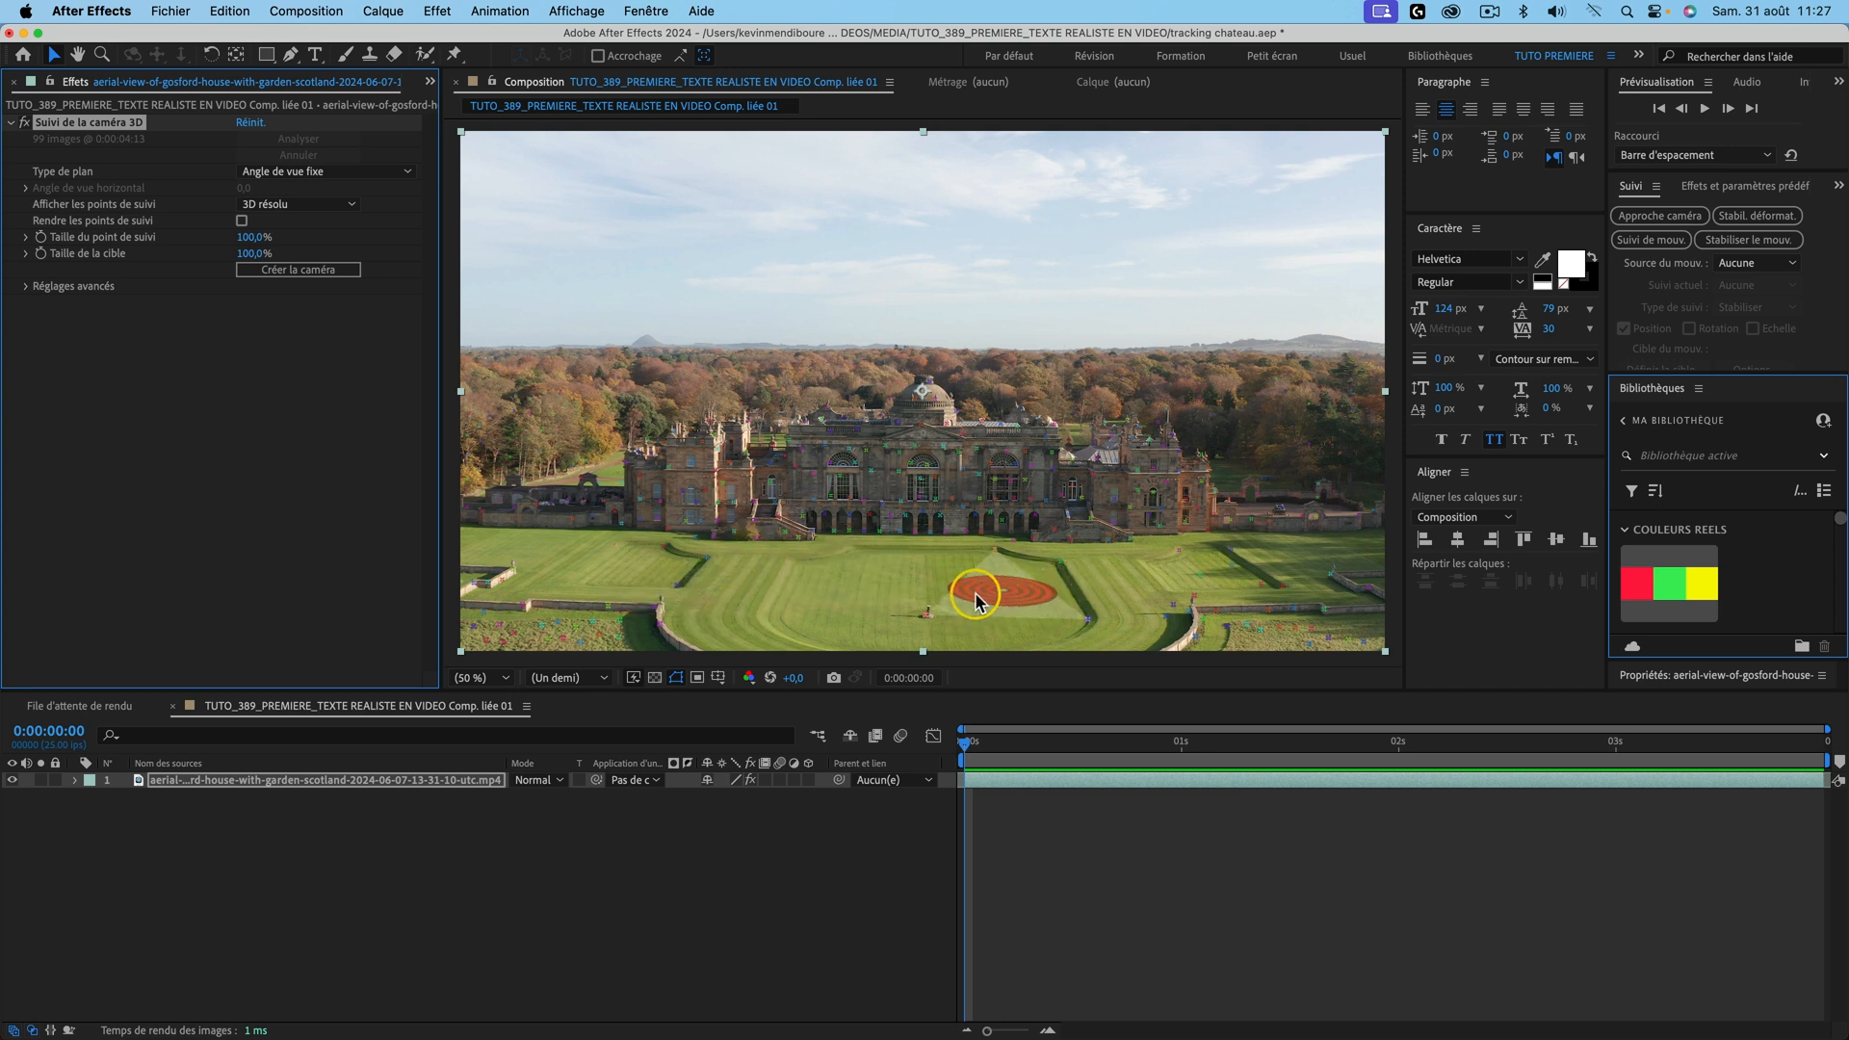
{"action": "left_click", "coordinate": [1002, 603]}
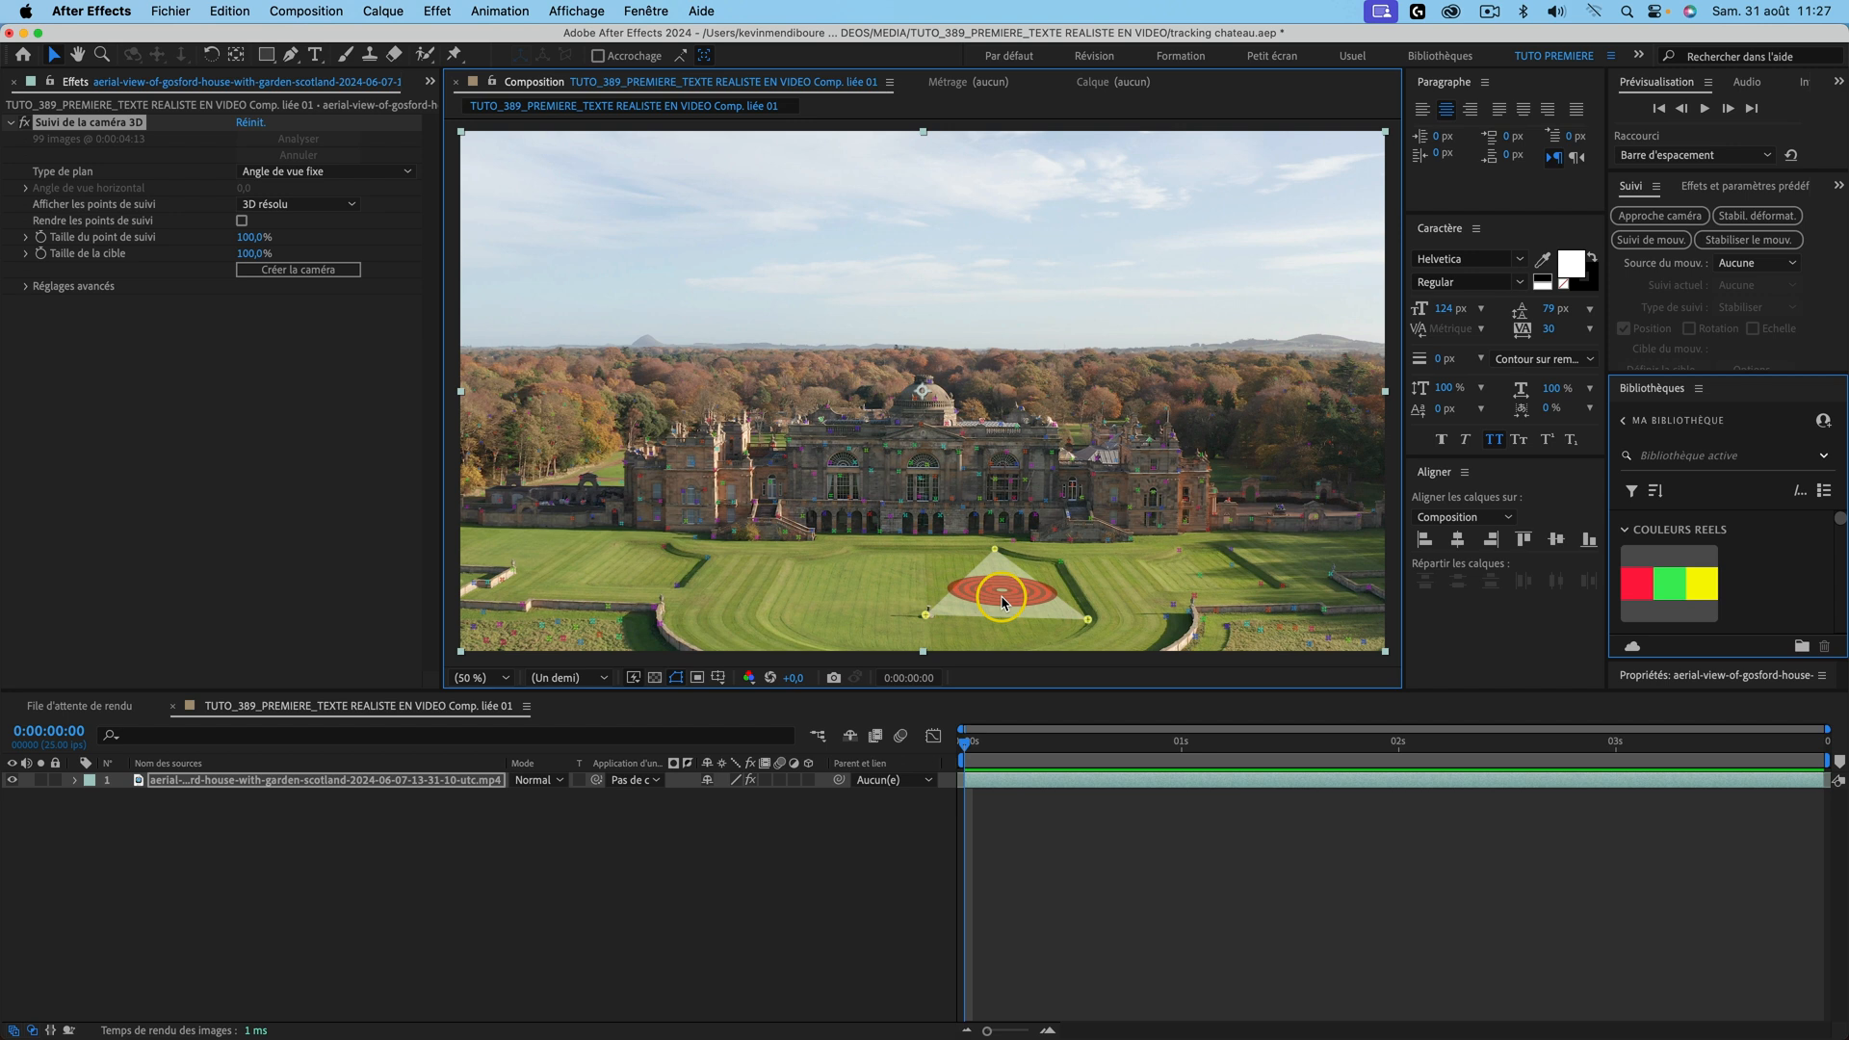
{"action": "right_click", "coordinate": [1019, 602]}
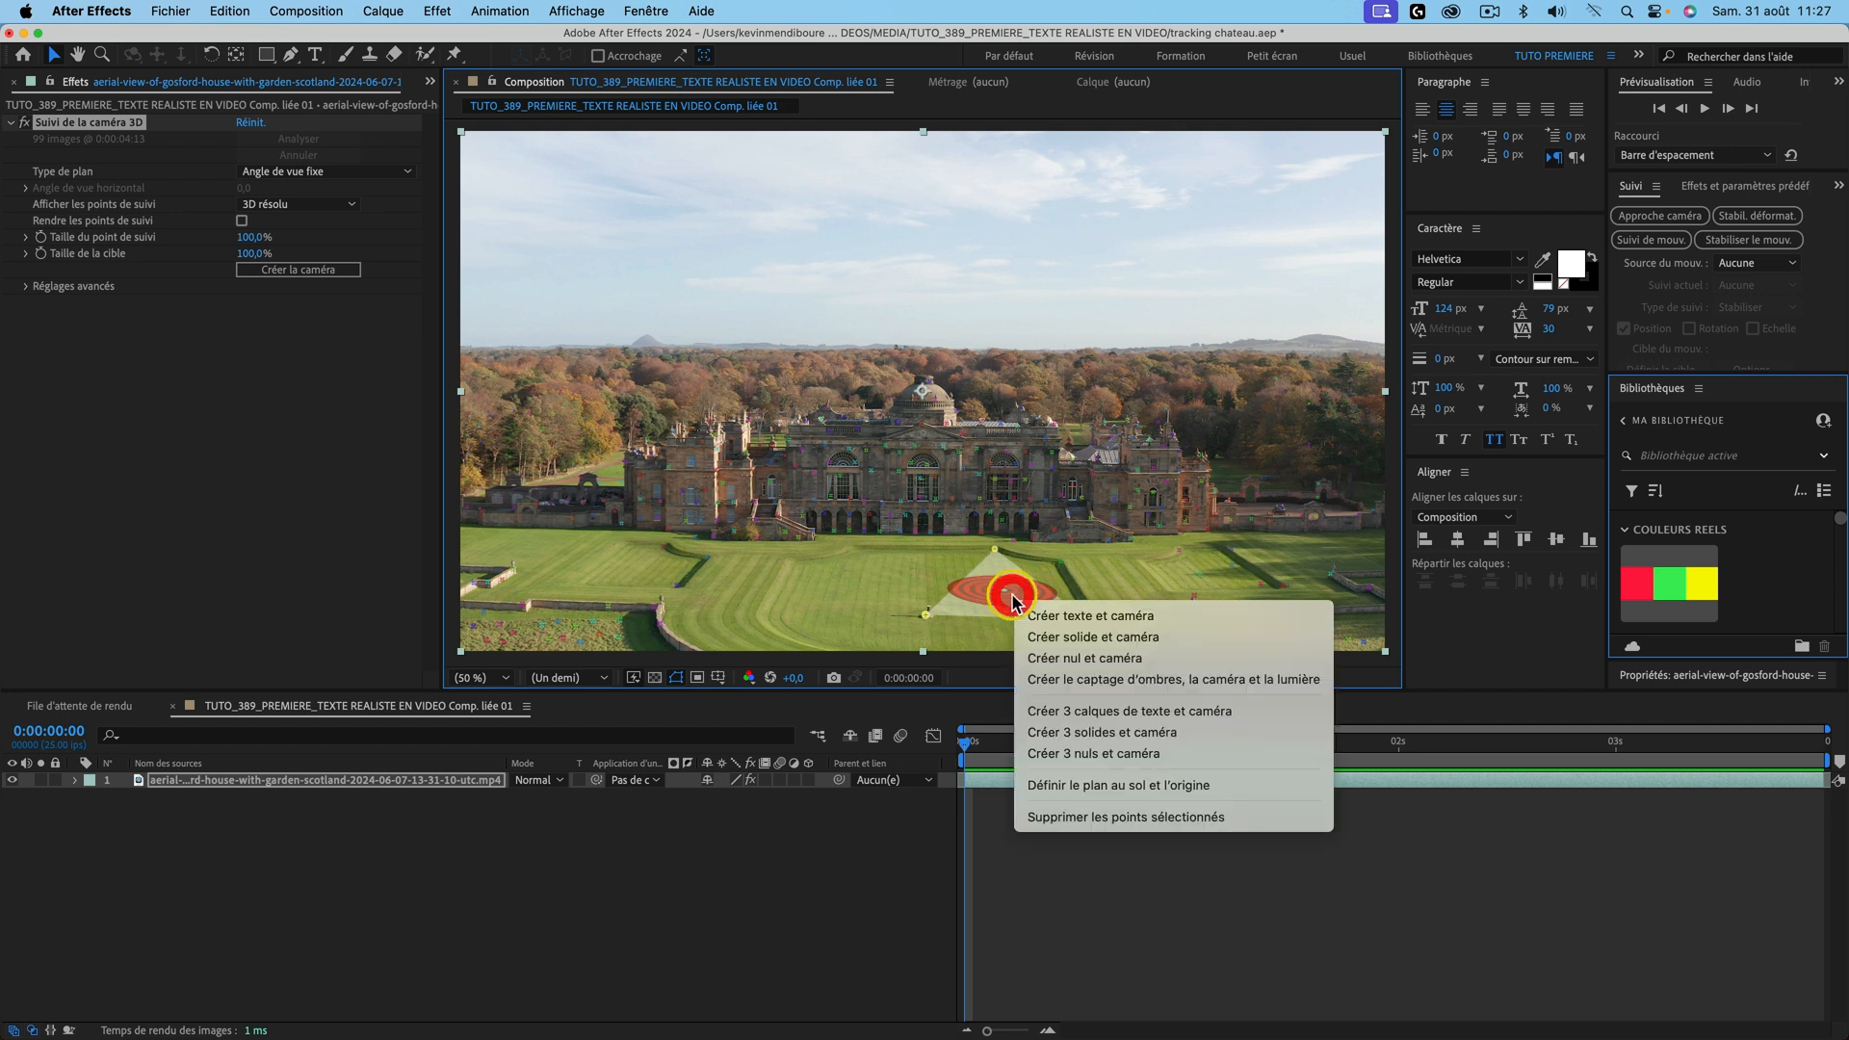
{"action": "left_click", "coordinate": [1149, 618]}
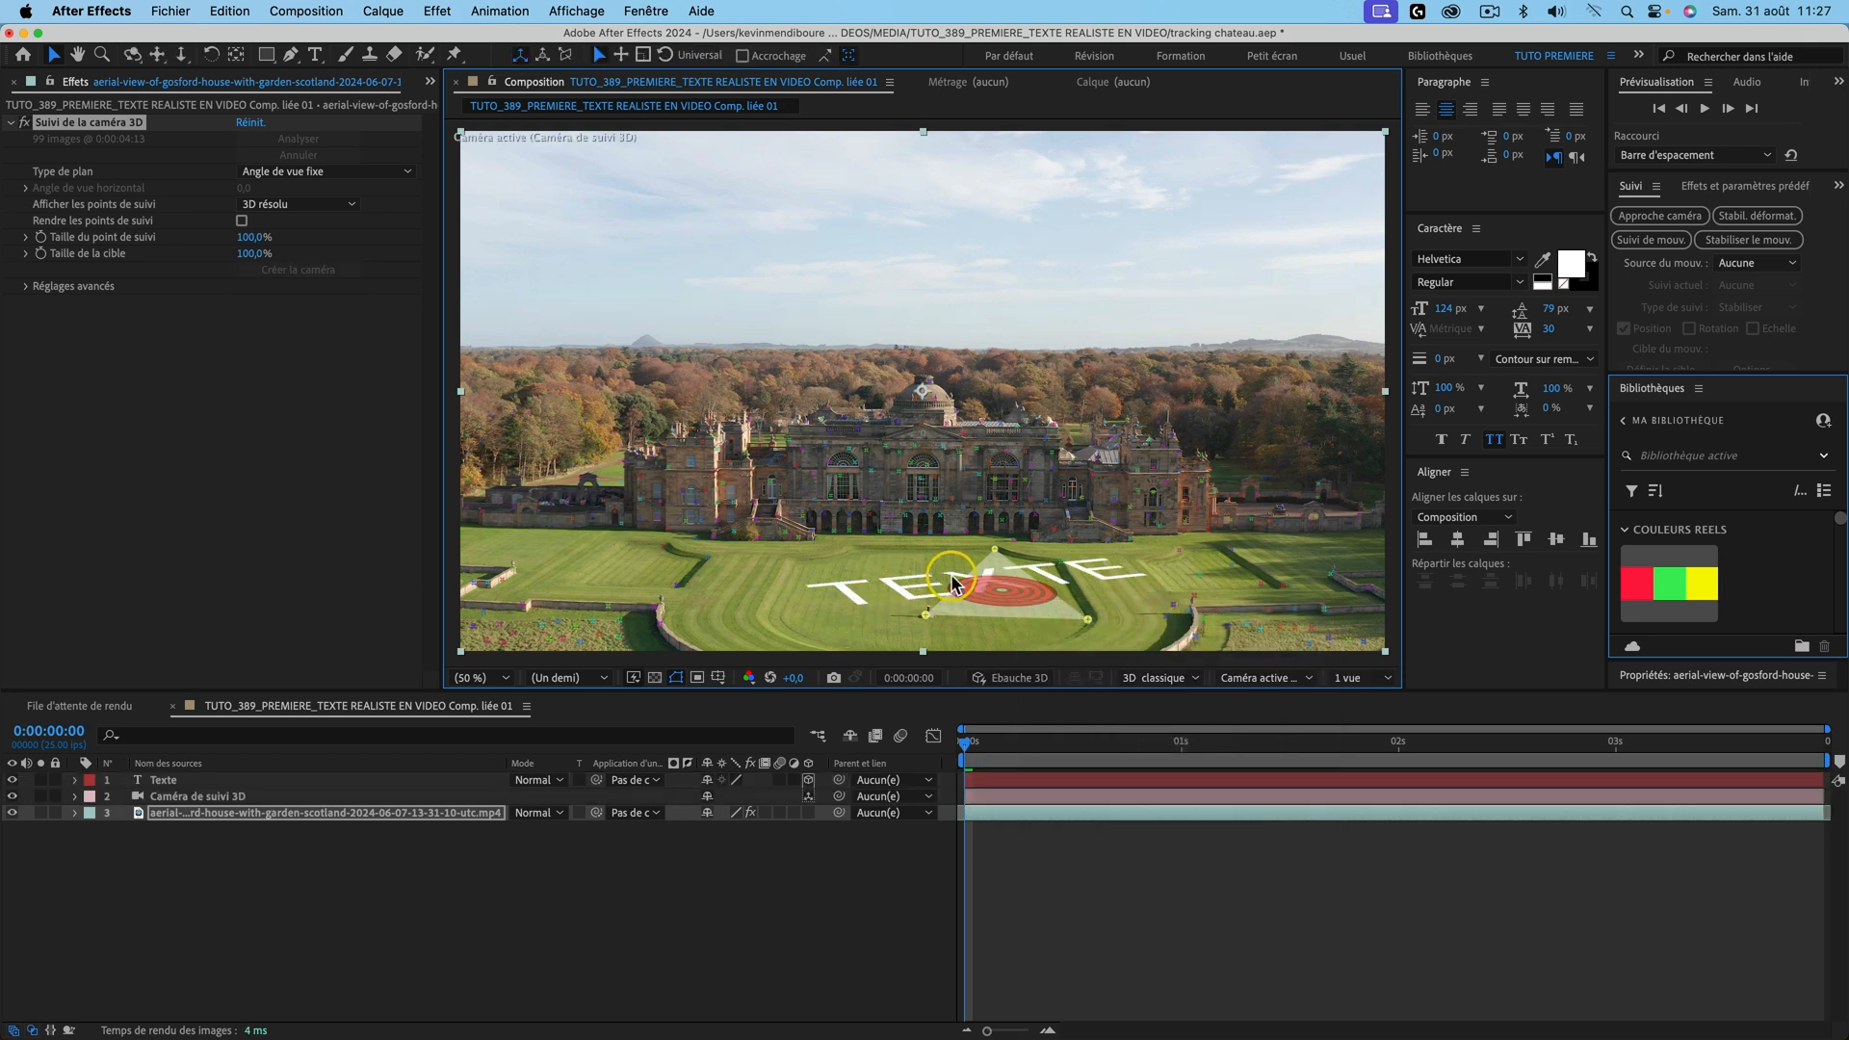
Step: Move the tracking camera layer above Texte and preview the tracked shot from the start
{"action": "left_click", "coordinate": [208, 799]}
{"action": "left_click_drag", "start_coordinate": [193, 796], "coordinate": [188, 776]}
{"action": "left_click_drag", "start_coordinate": [965, 742], "coordinate": [1059, 742]}
{"action": "key", "text": "space"}
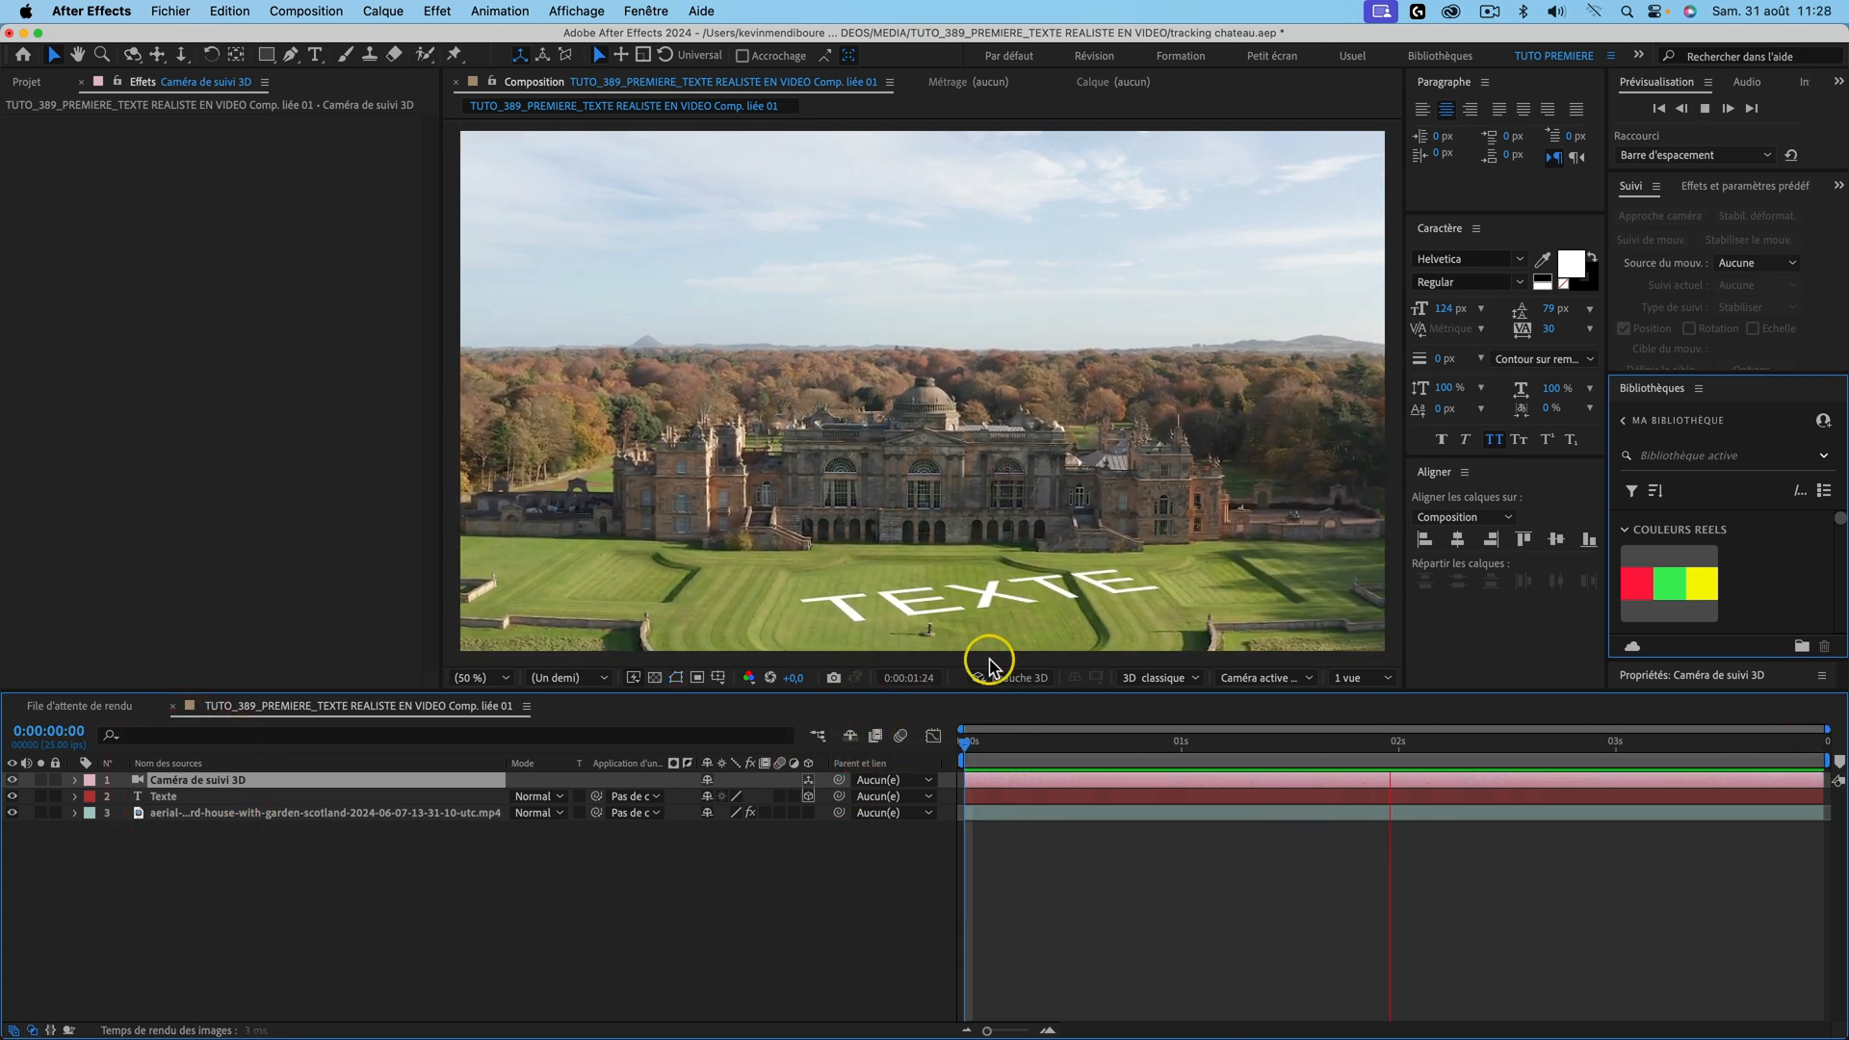
{"action": "key", "text": "space"}
{"action": "key", "text": "Home"}
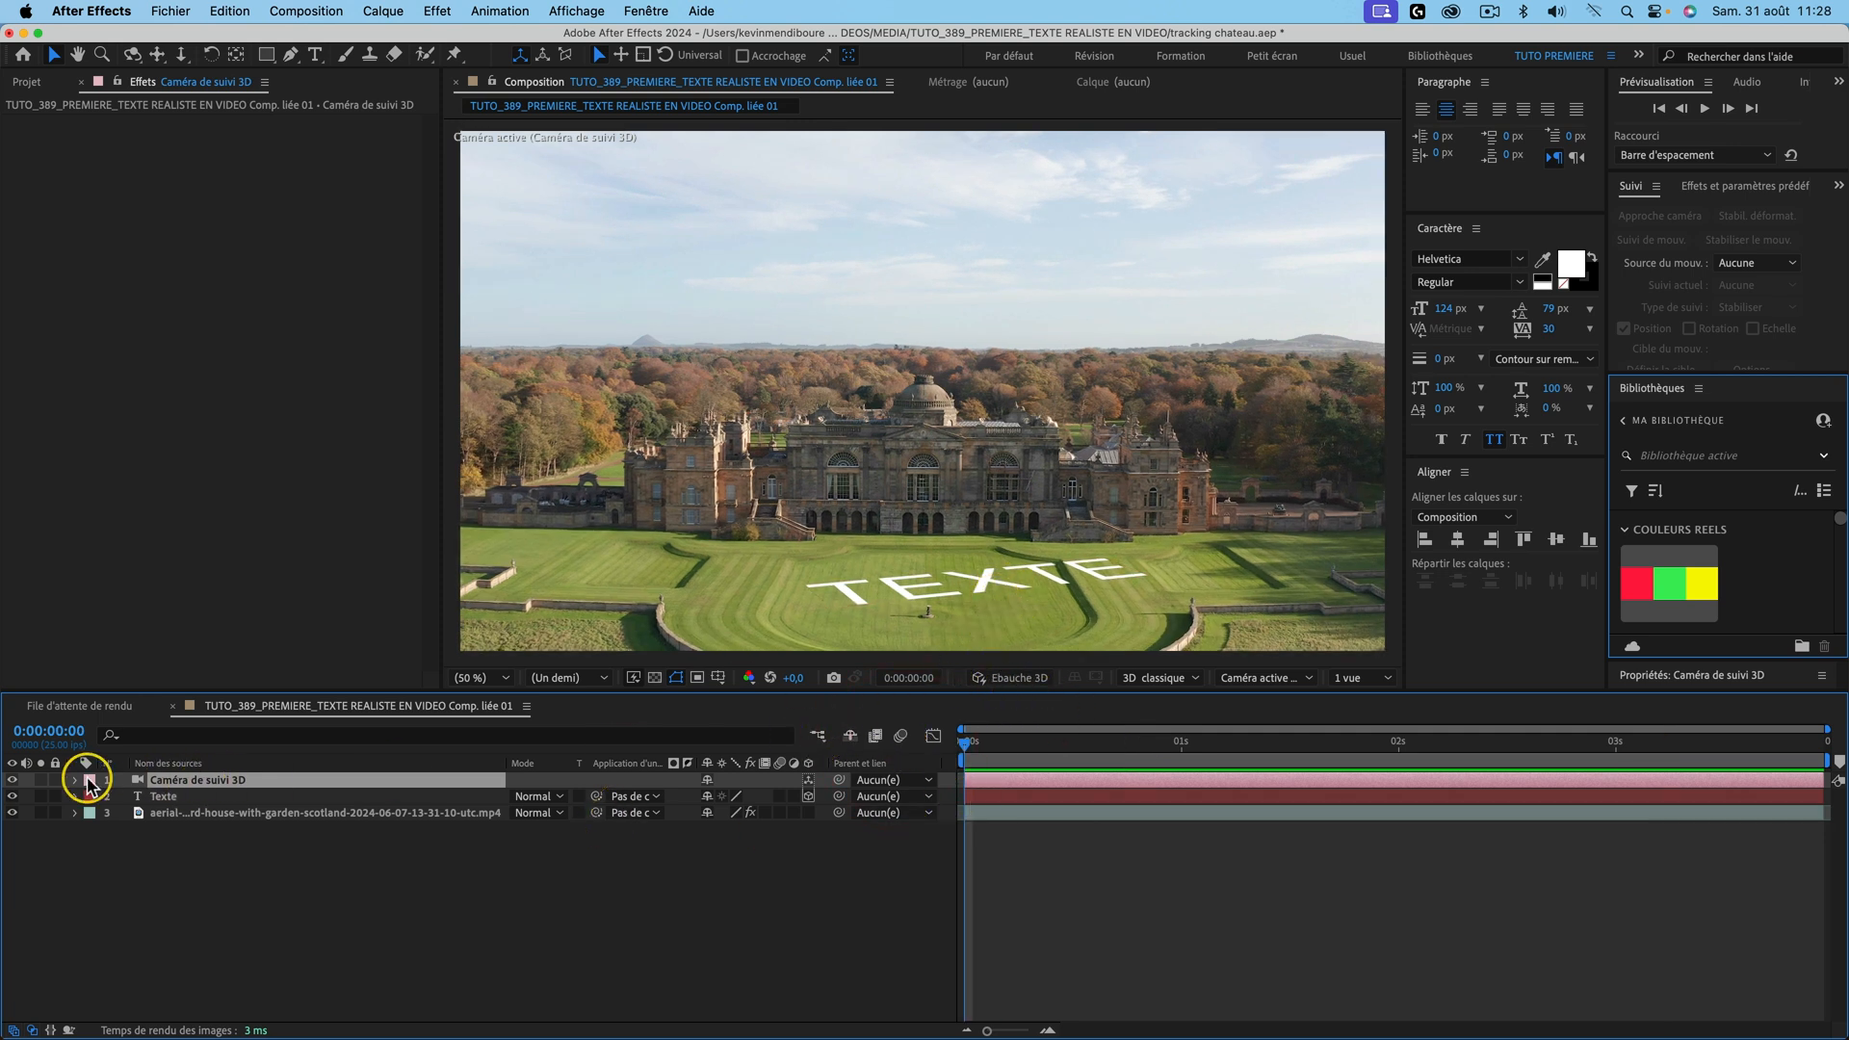
Step: Rotate the Texte layer upright facing the camera on X and Y, then shift it left
{"action": "left_click", "coordinate": [163, 798]}
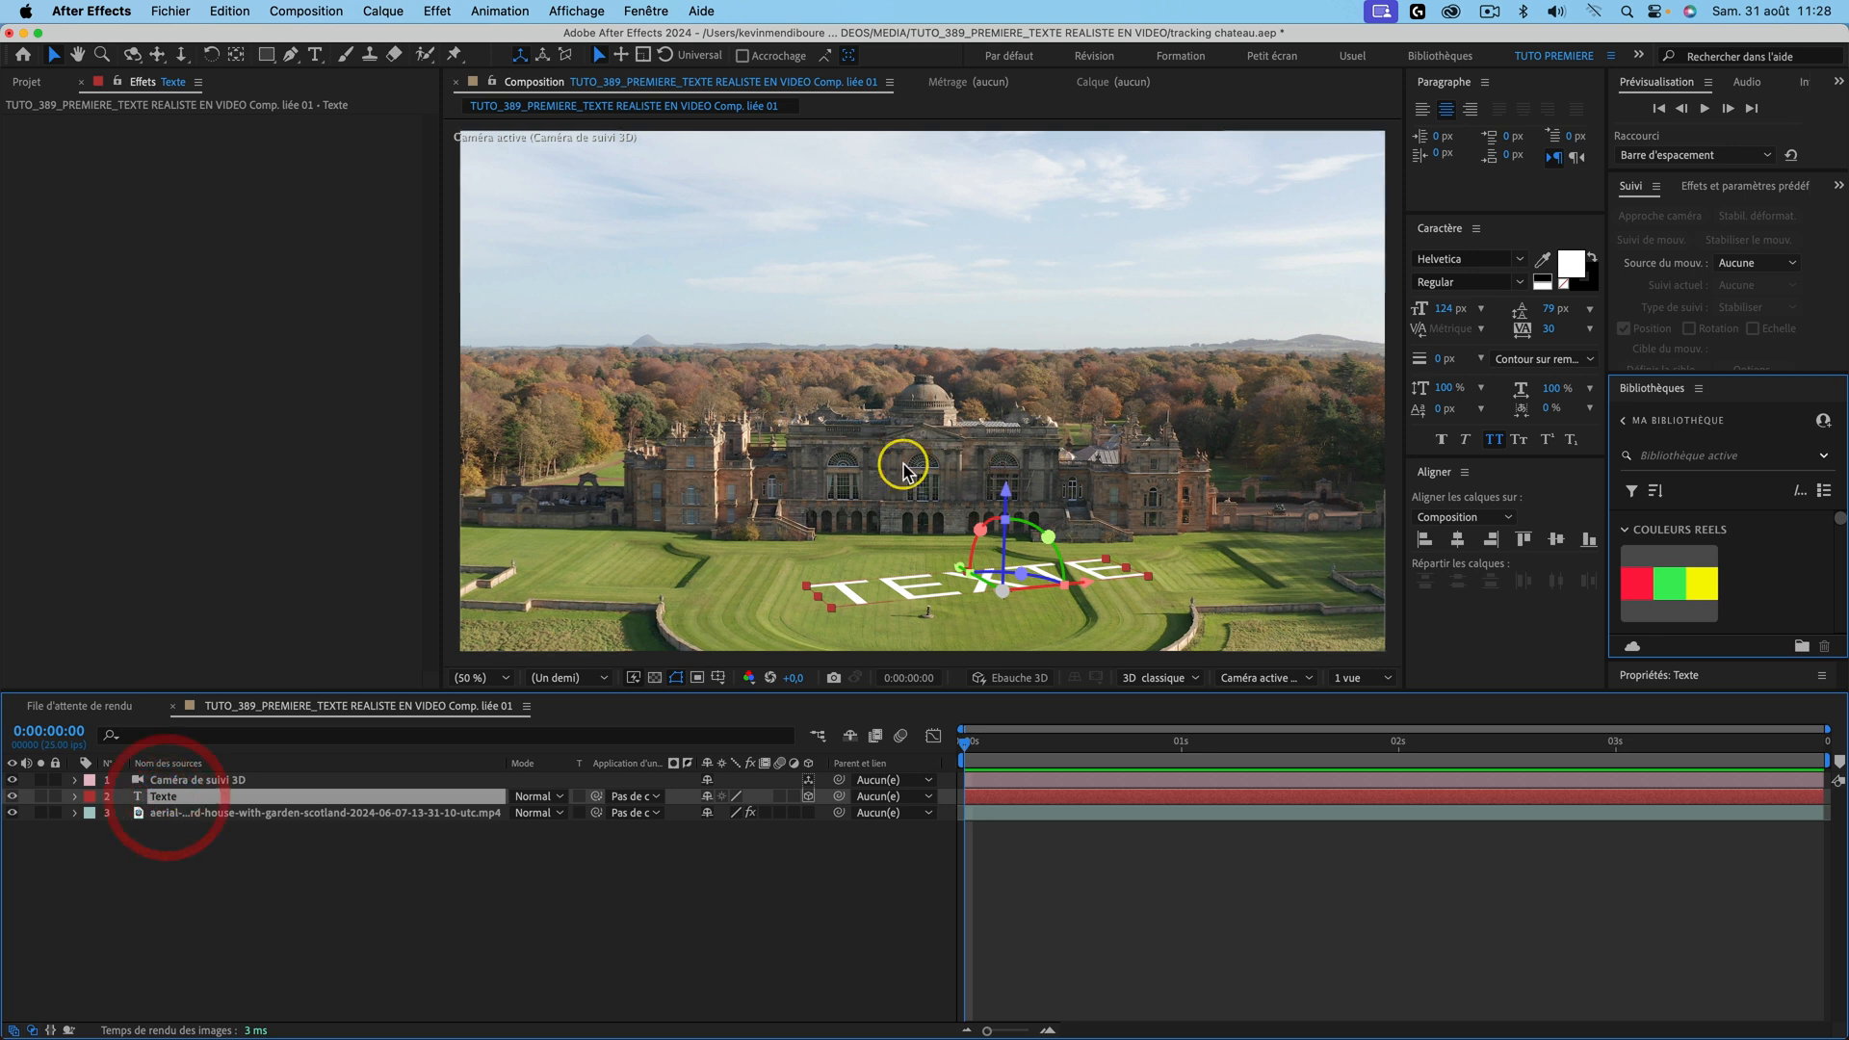
{"action": "left_click_drag", "start_coordinate": [987, 522], "coordinate": [1083, 542]}
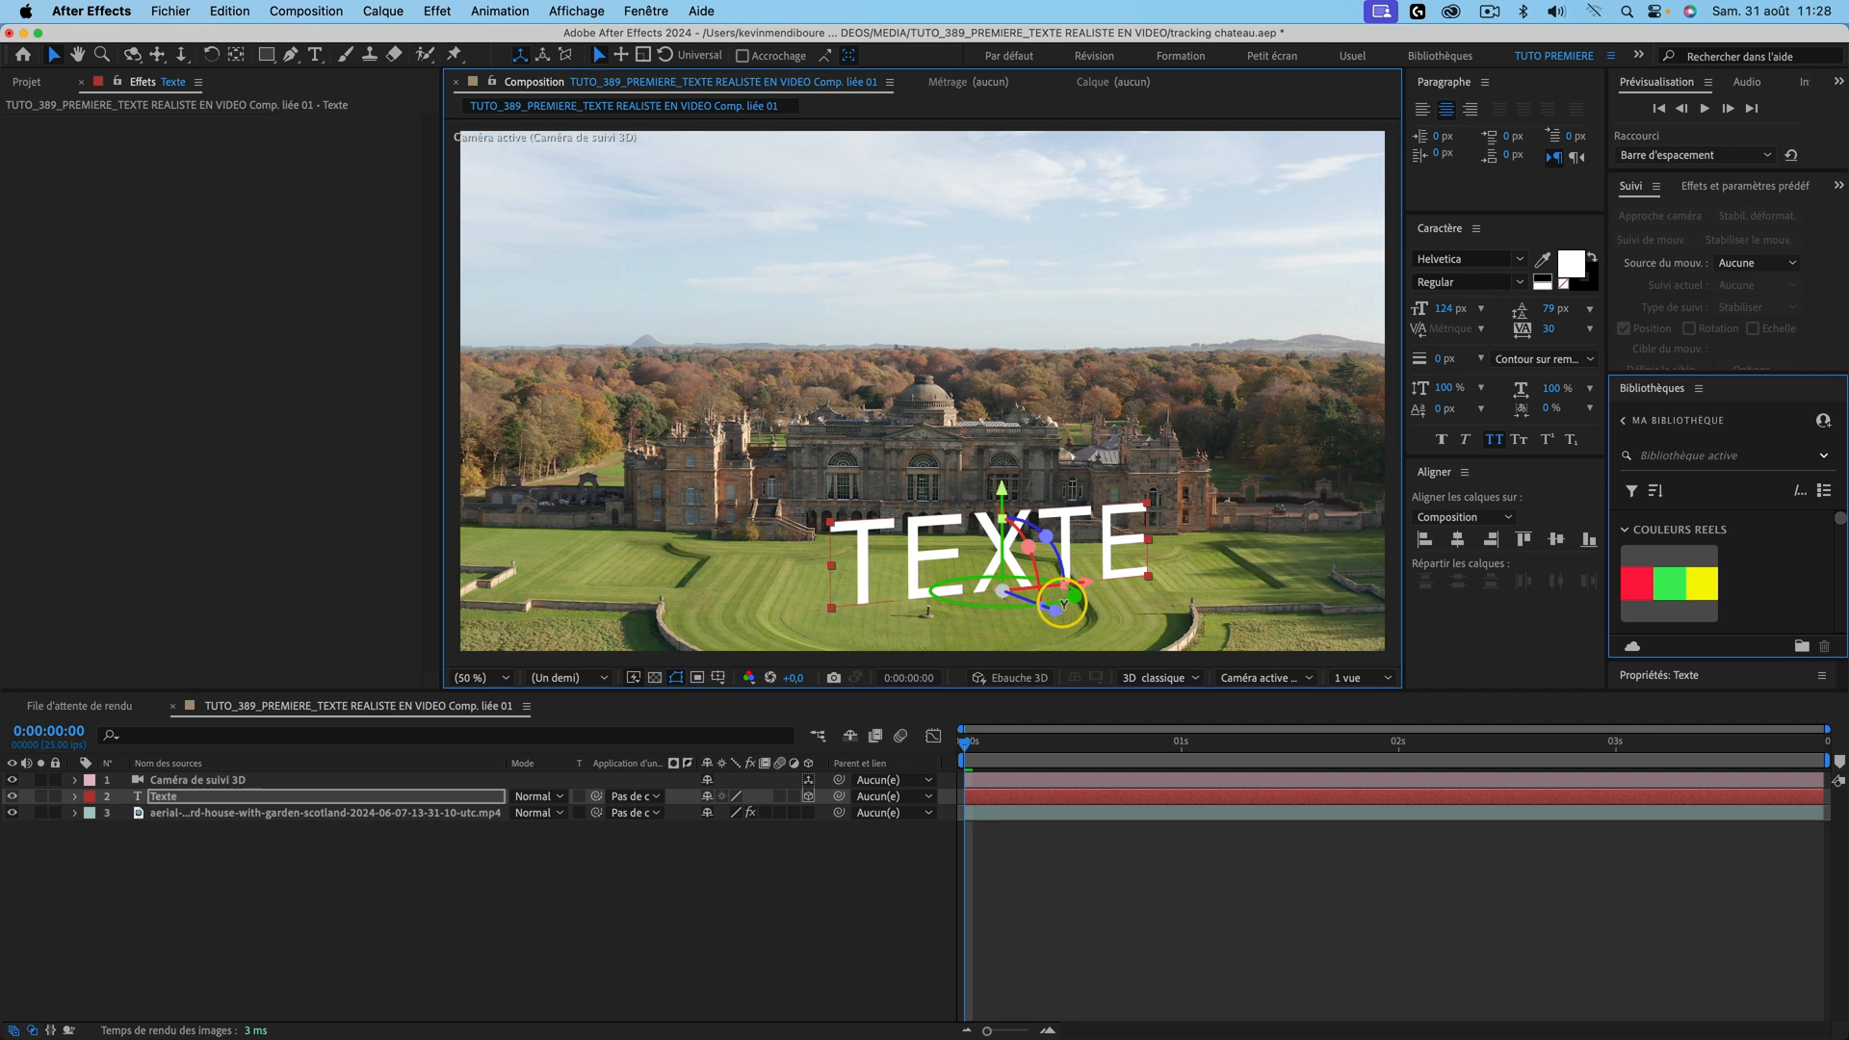
{"action": "left_click_drag", "start_coordinate": [1060, 604], "coordinate": [1031, 605]}
{"action": "left_click_drag", "start_coordinate": [950, 758], "coordinate": [860, 756]}
{"action": "left_click", "coordinate": [825, 839]}
{"action": "key", "text": "space"}
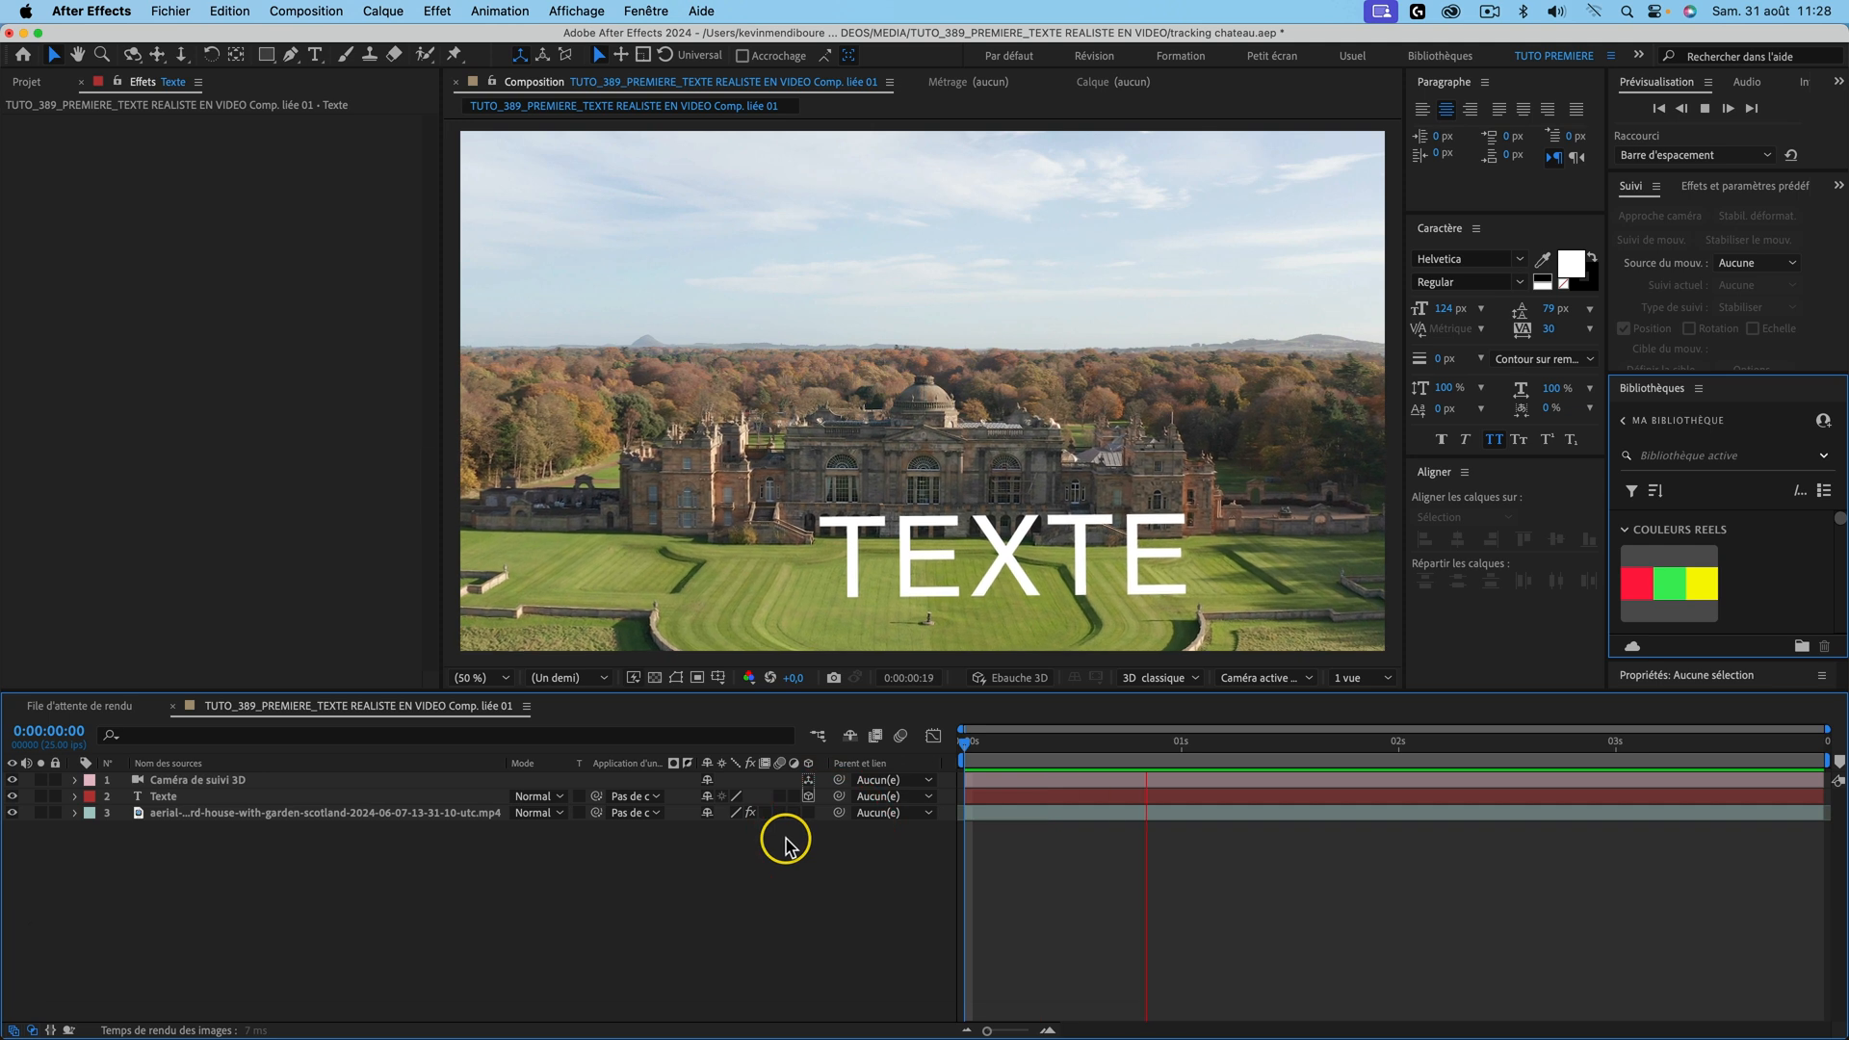
{"action": "left_click", "coordinate": [1033, 745]}
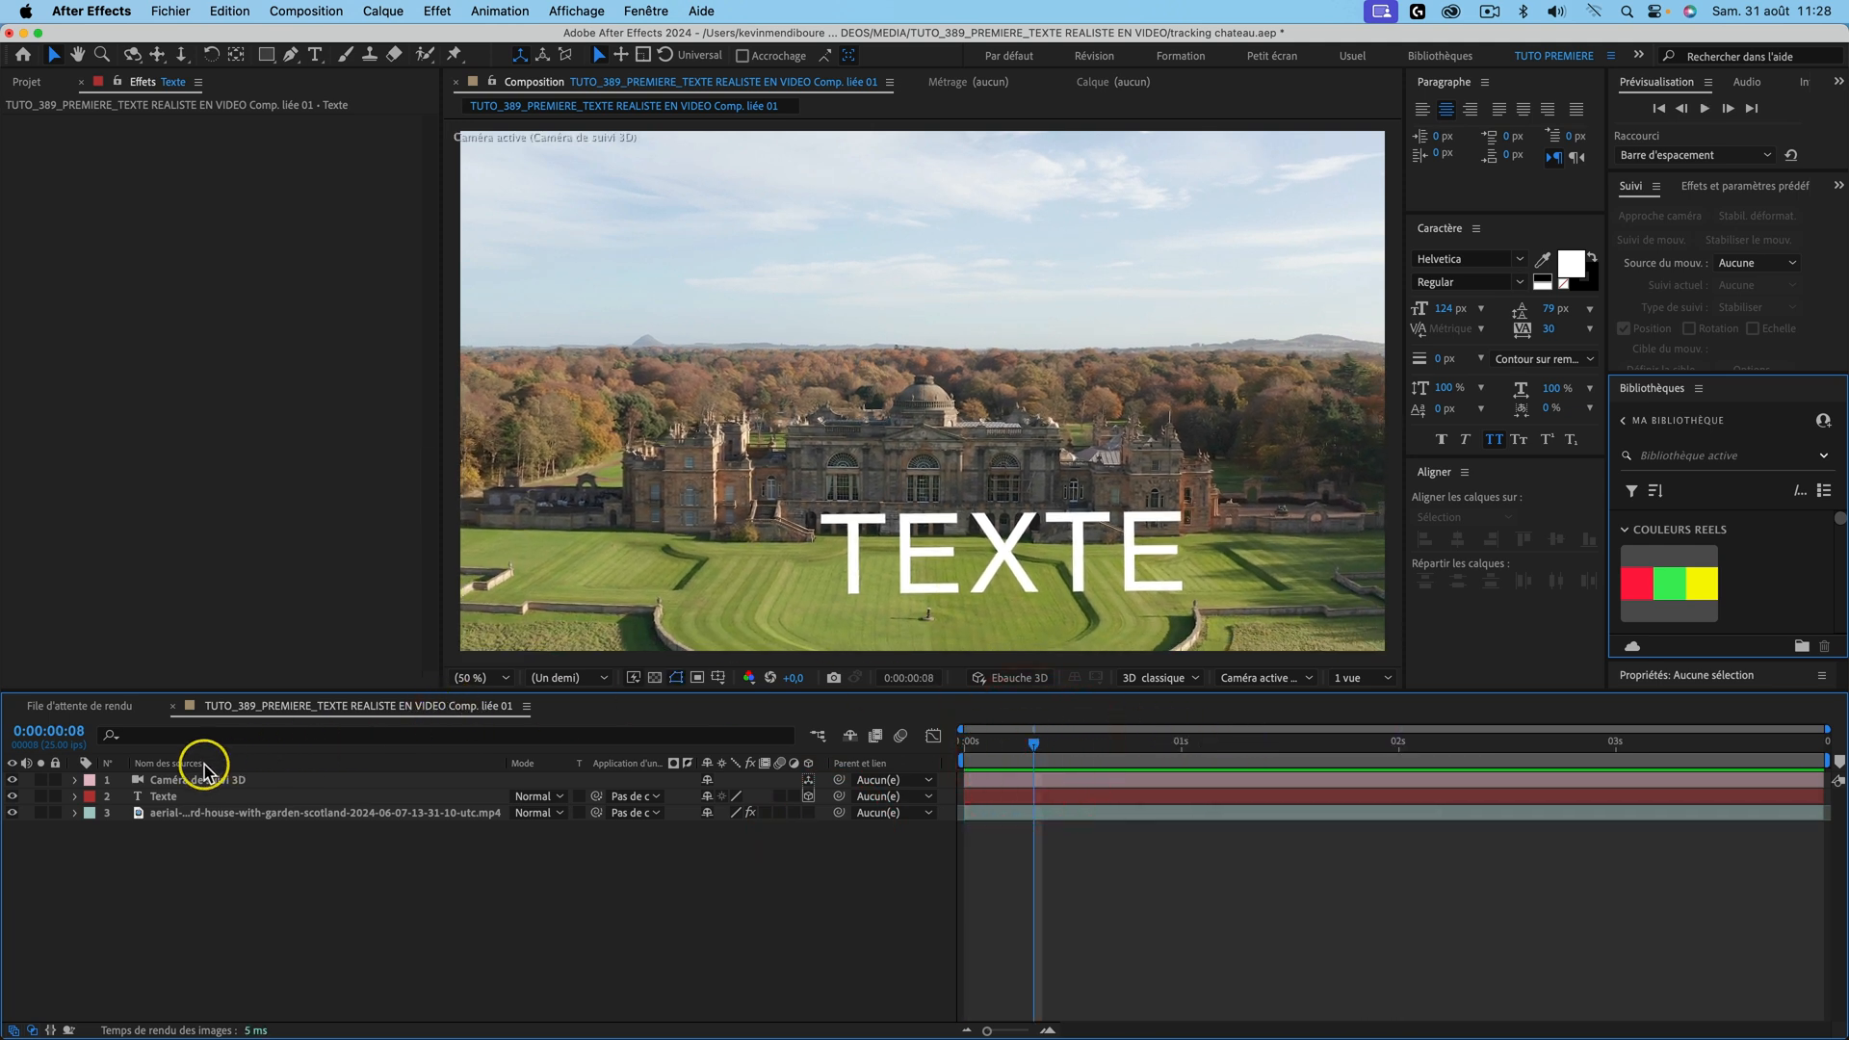
{"action": "left_click", "coordinate": [171, 798]}
{"action": "left_click_drag", "start_coordinate": [1101, 604], "coordinate": [836, 572]}
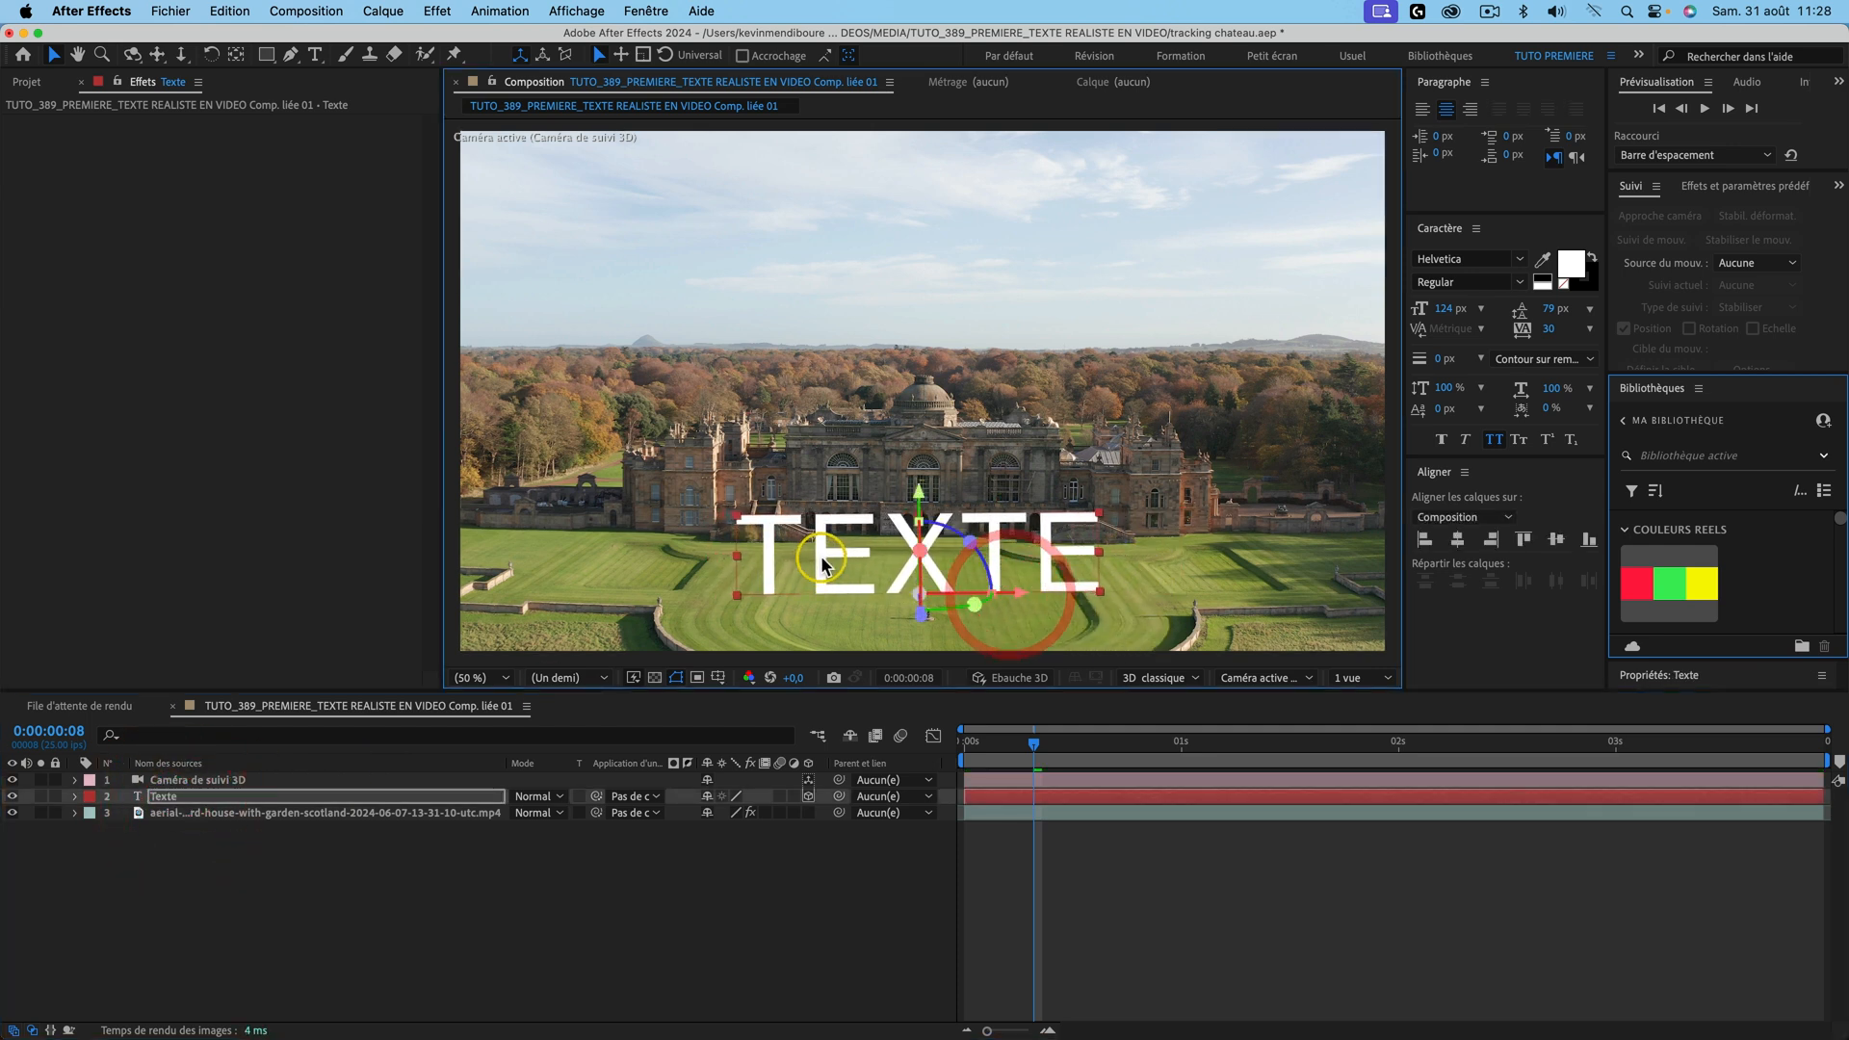
Step: Change the text wording to '25 000 000 €' and select all of it
{"action": "double_click", "coordinate": [838, 567]}
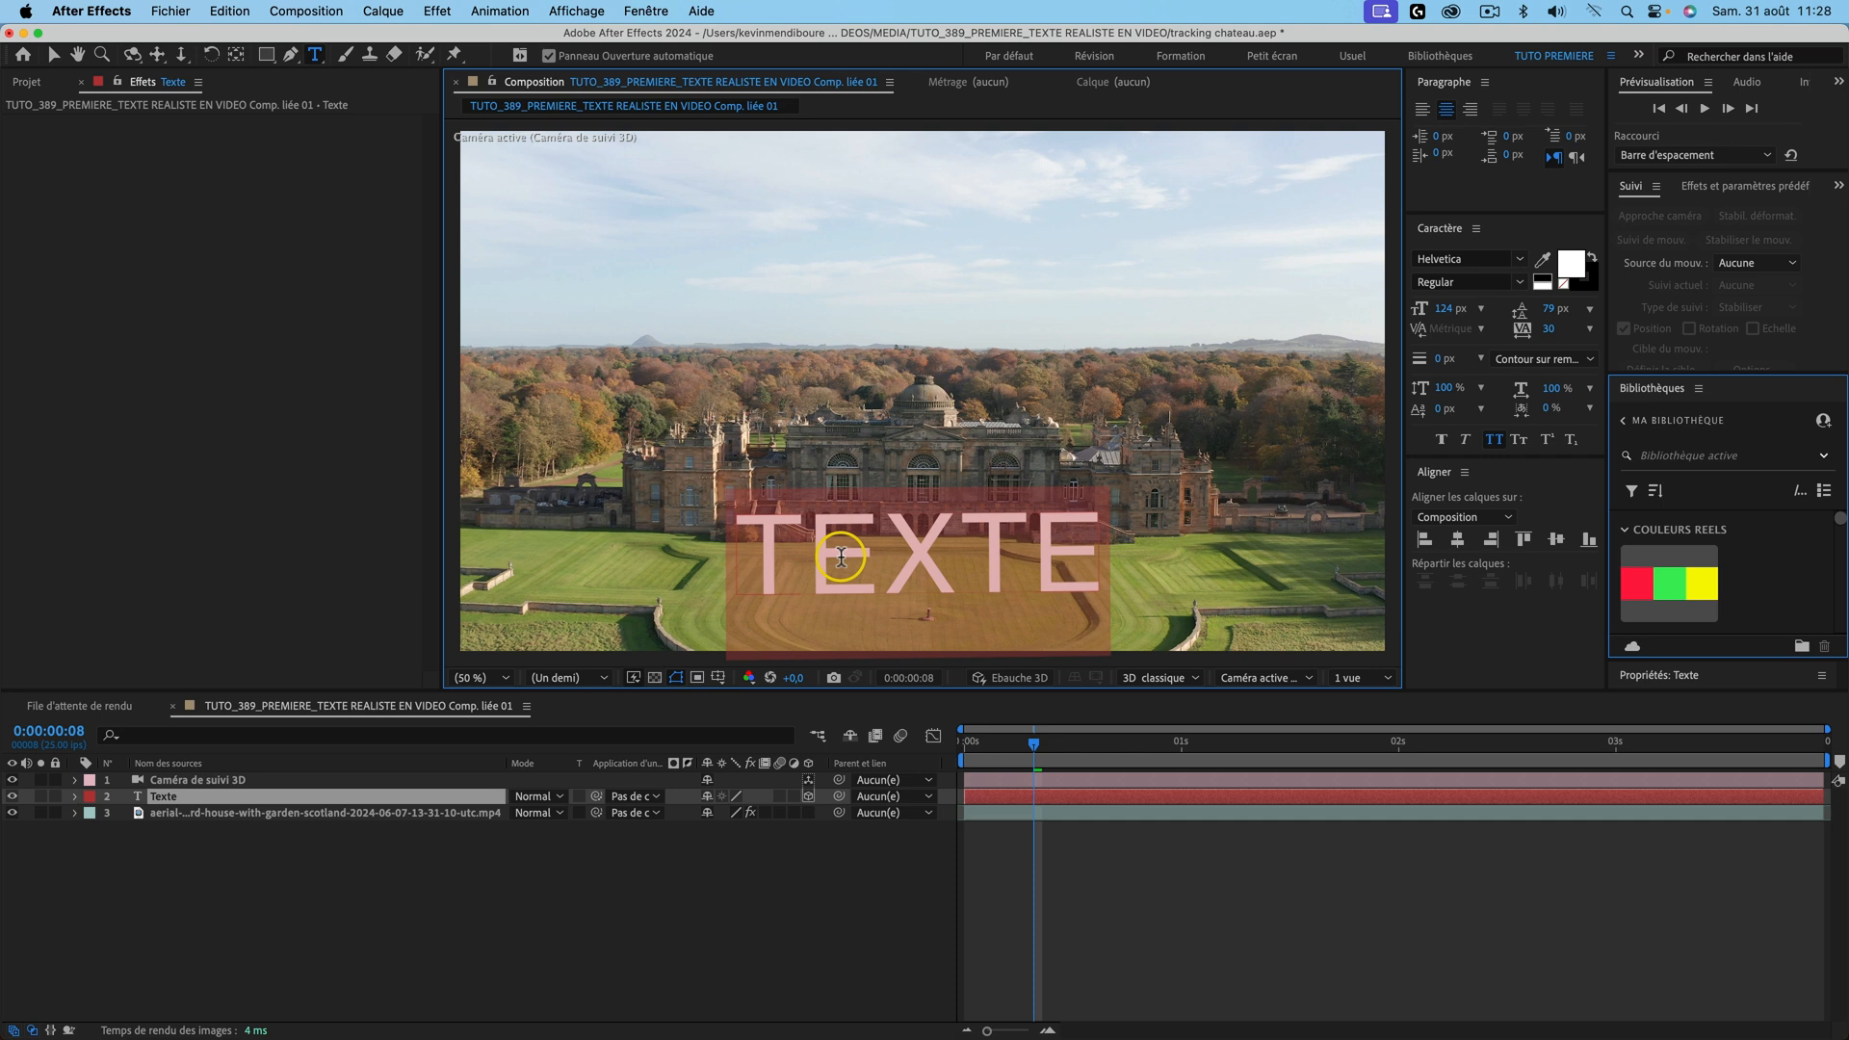
{"action": "type", "text": "25"}
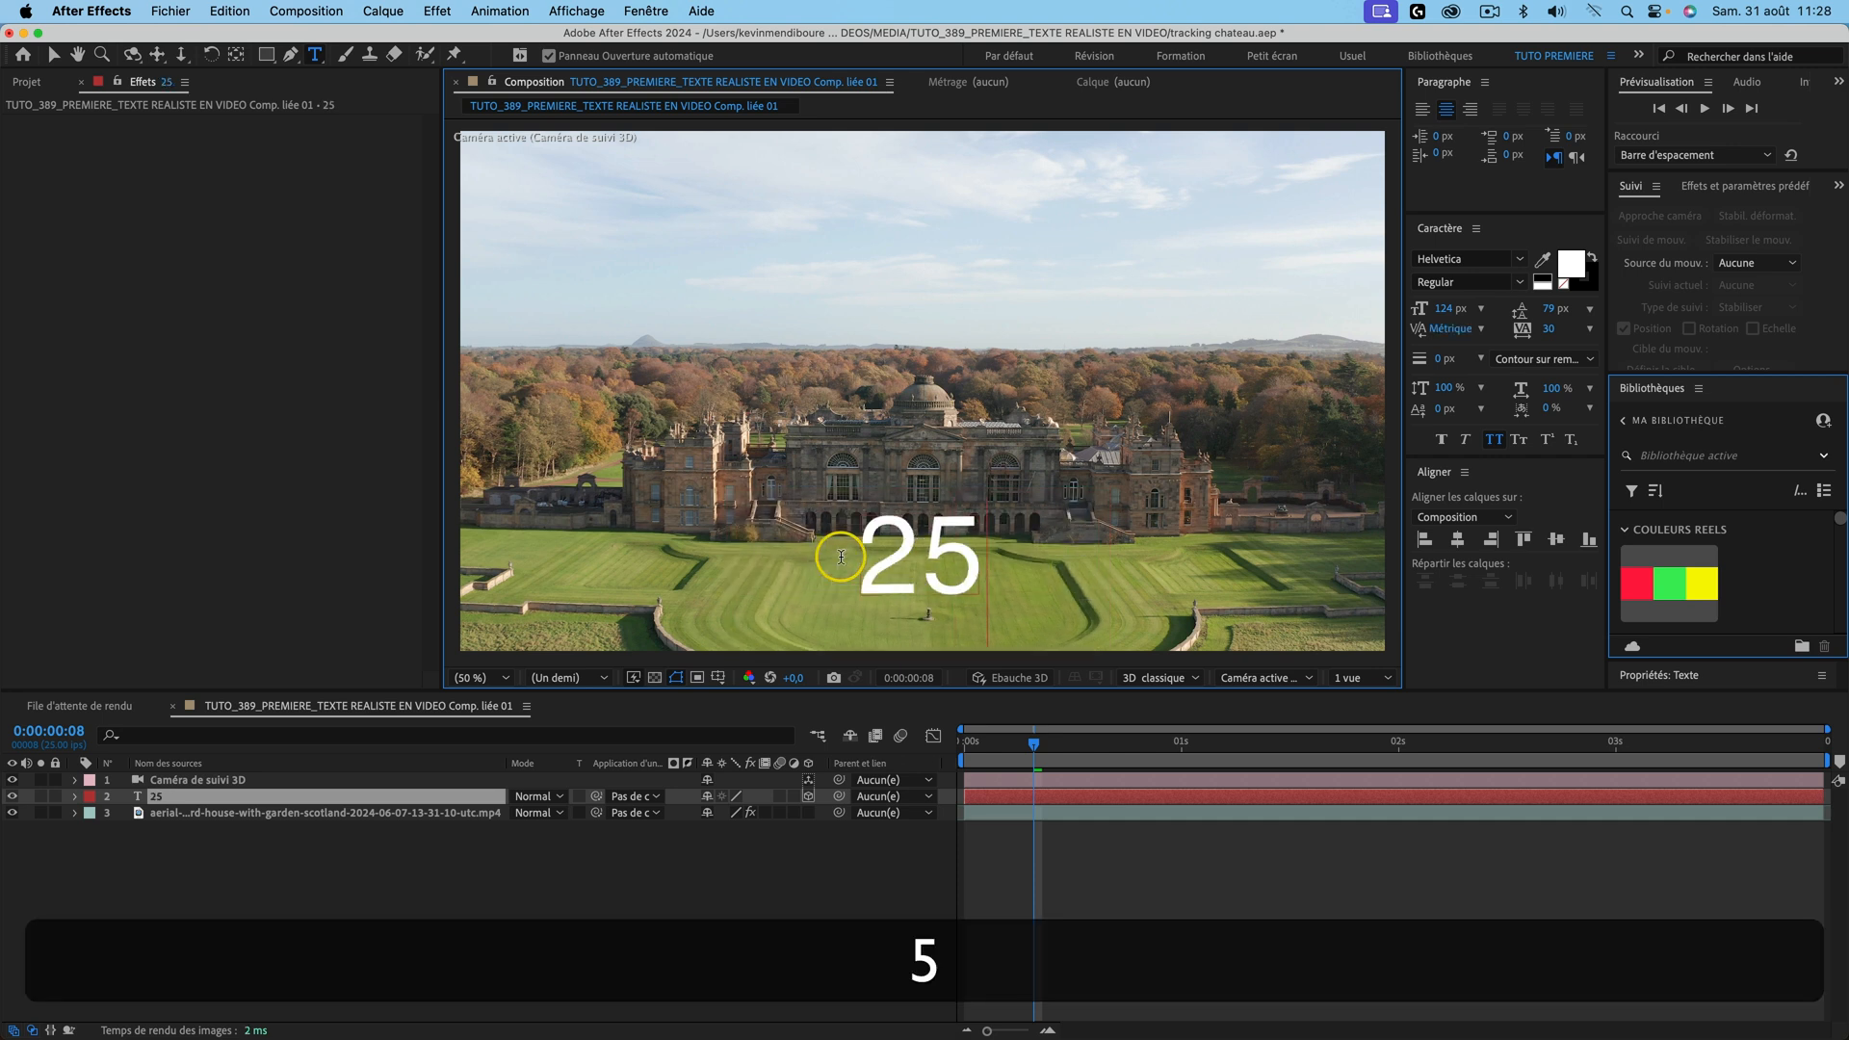
{"action": "type", "text": " 000 000 €"}
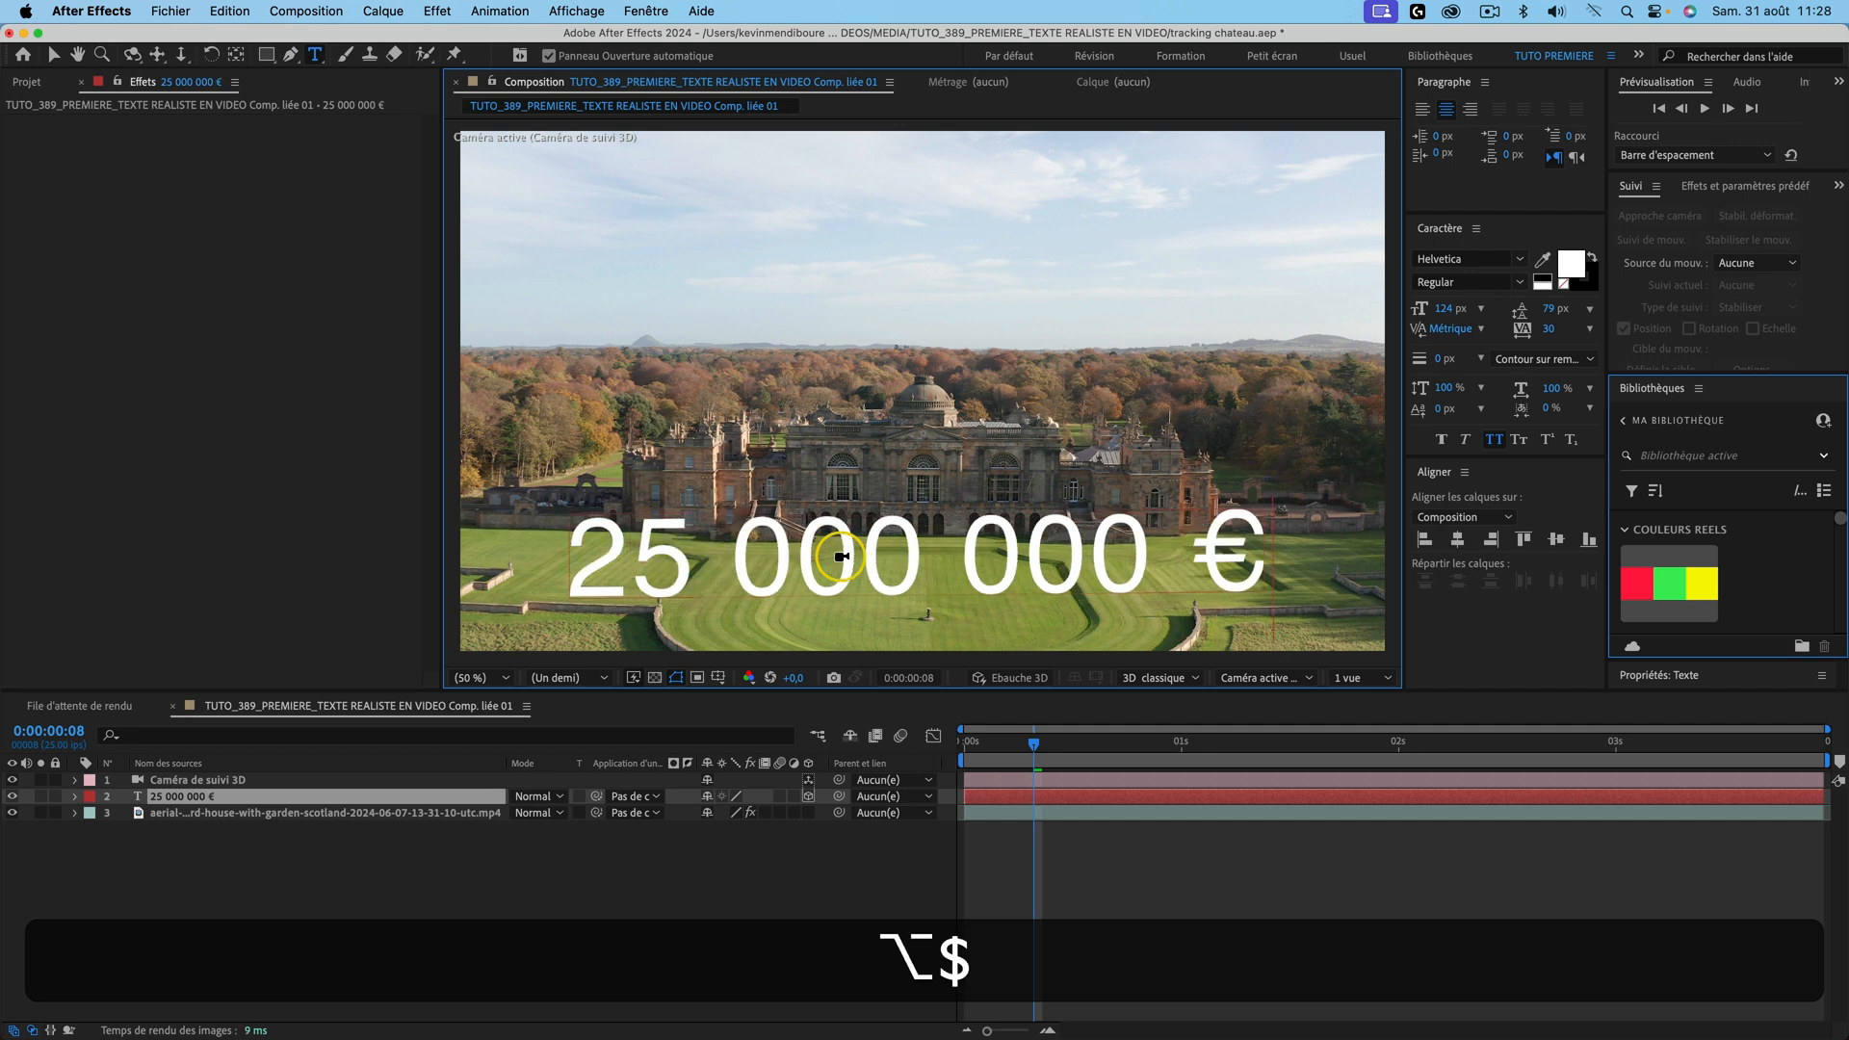
{"action": "key", "text": "super+a"}
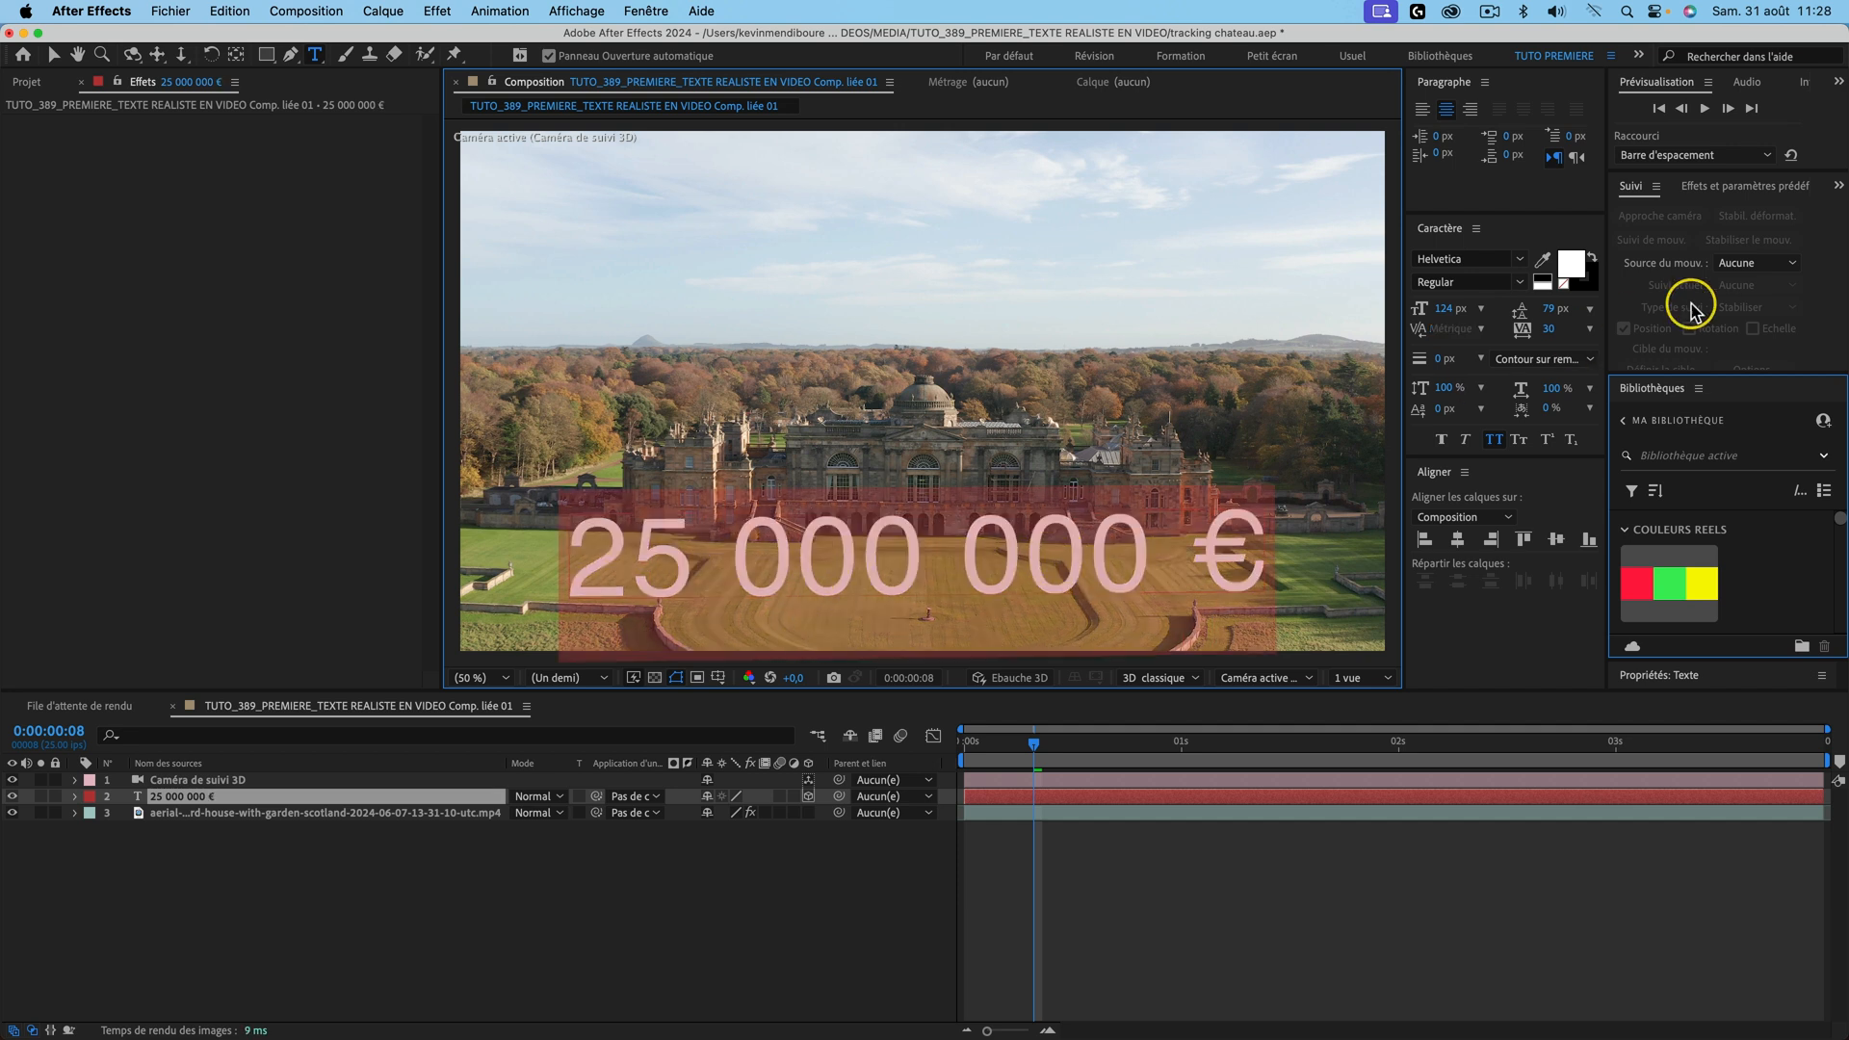
Step: Set the amount in Geomanist Bold and rotate it slightly around its Z axis
{"action": "left_click", "coordinate": [1466, 258]}
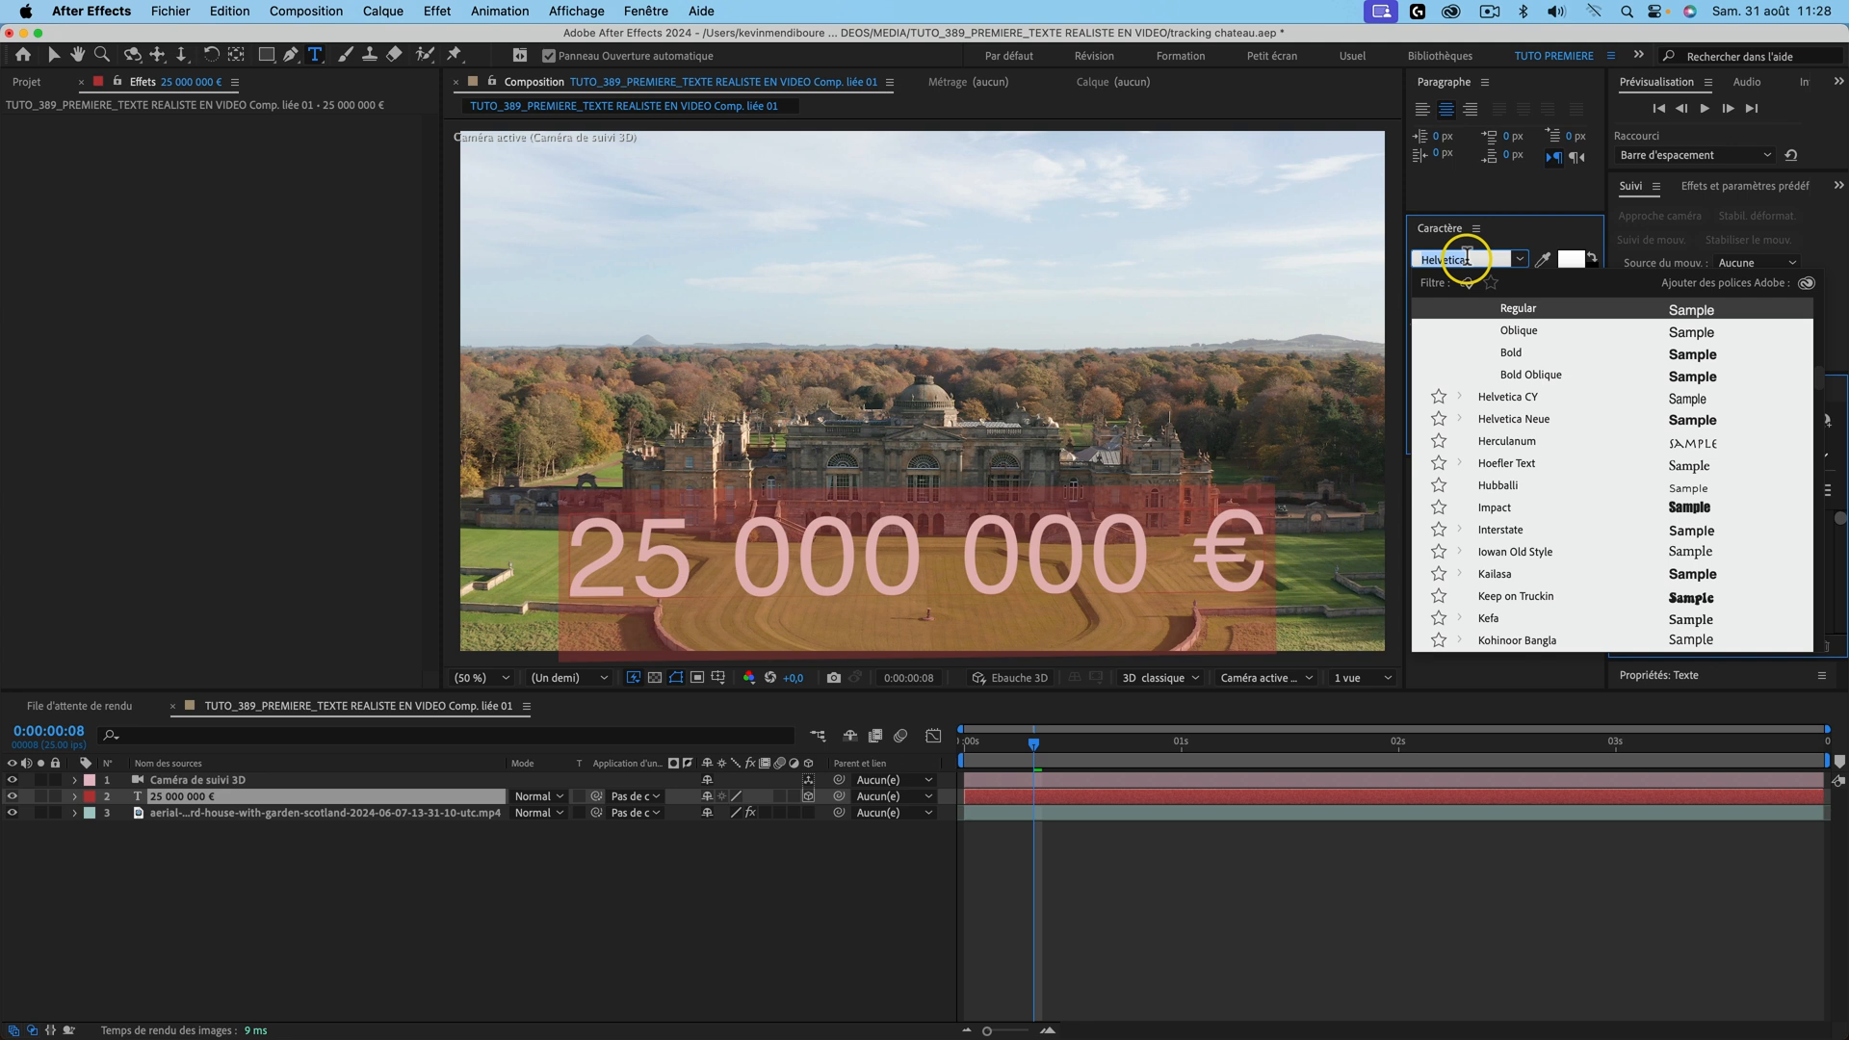
{"action": "type", "text": "geom"}
{"action": "left_click", "coordinate": [1545, 484]}
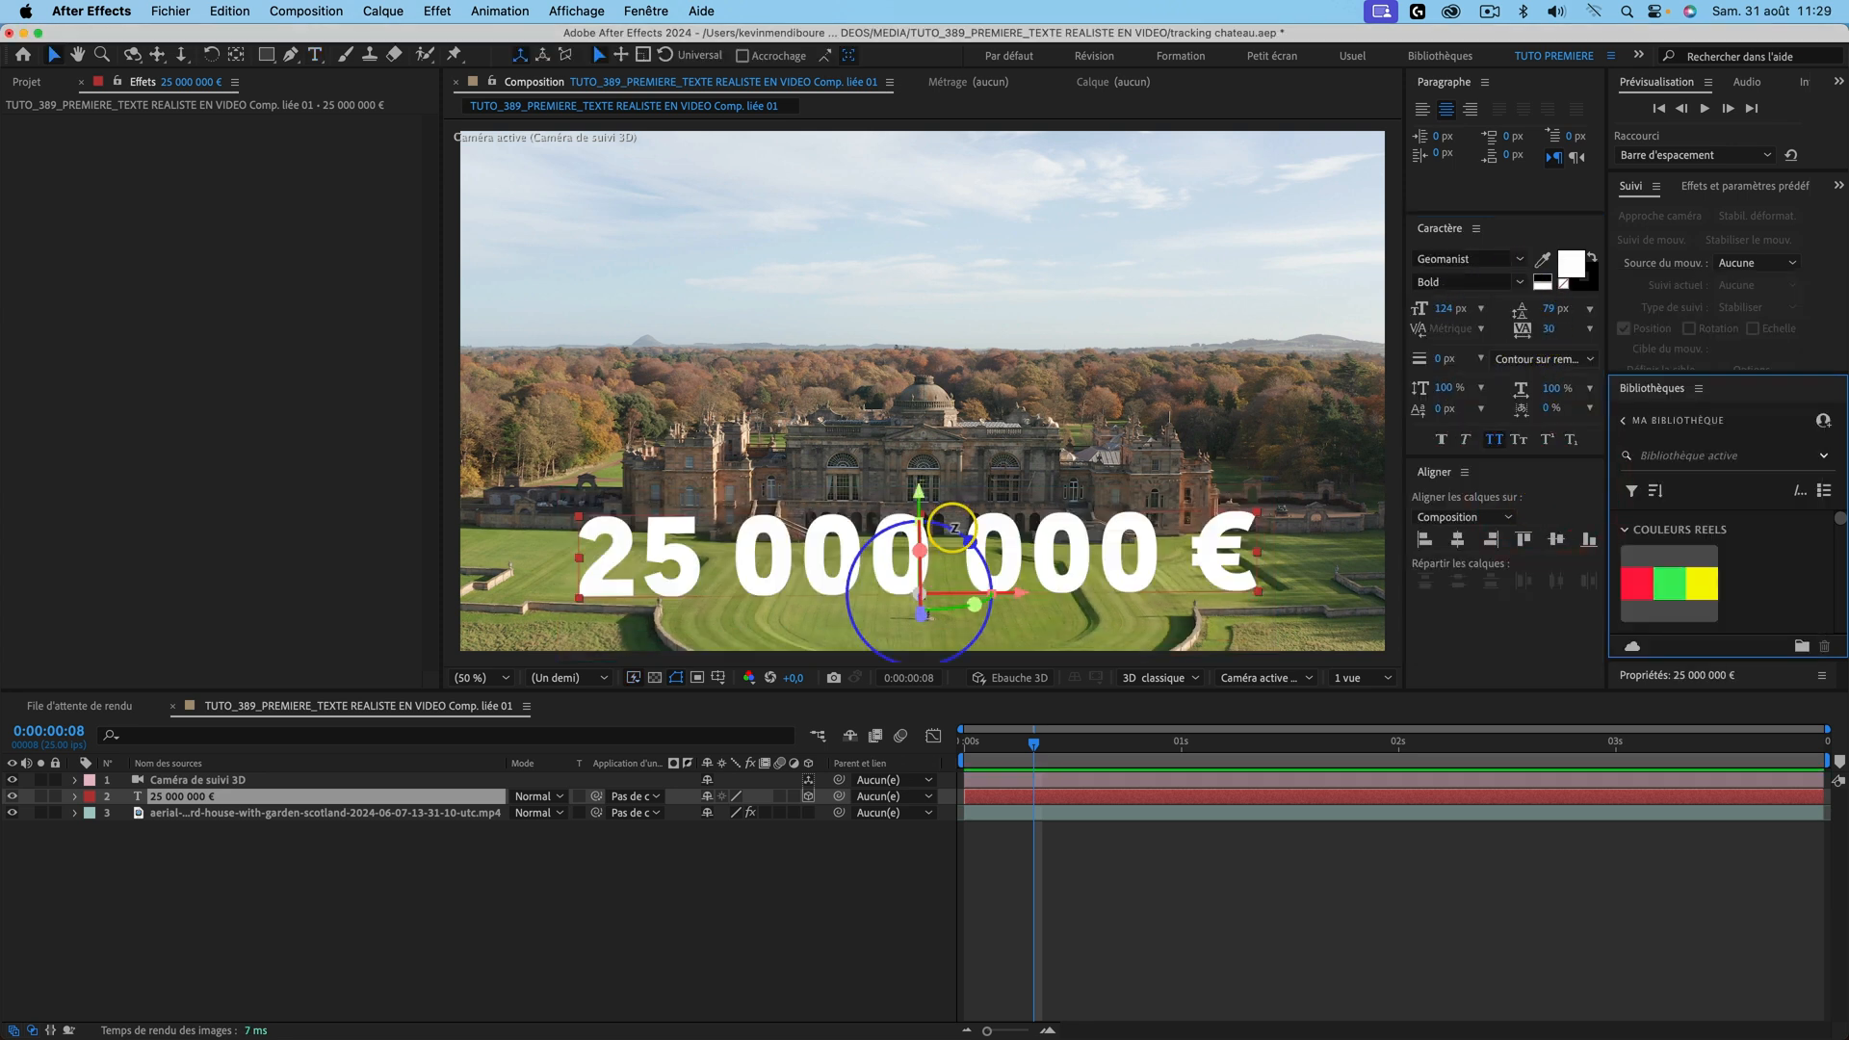
{"action": "left_click_drag", "start_coordinate": [950, 524], "coordinate": [949, 536]}
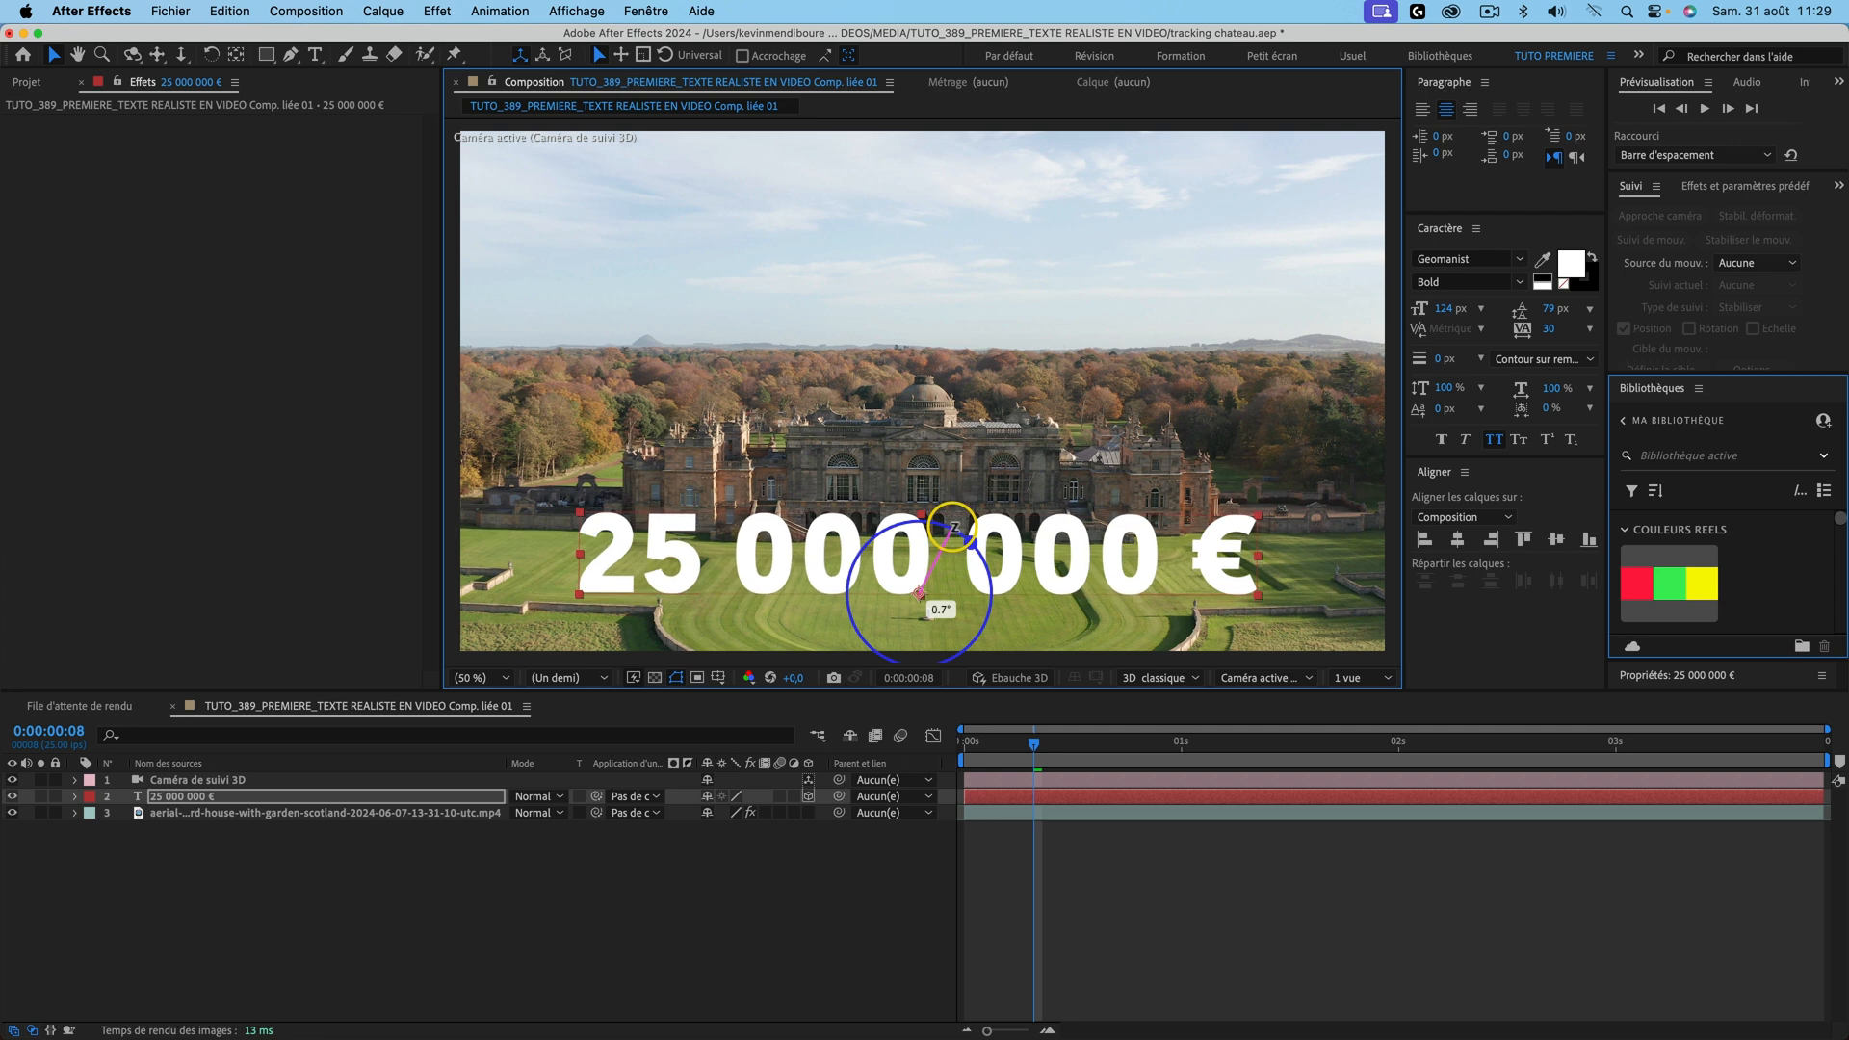
Step: Preview the composition, then push the '25 000 000 €' text deeper along Z
{"action": "left_click", "coordinate": [662, 942]}
{"action": "key", "text": "space"}
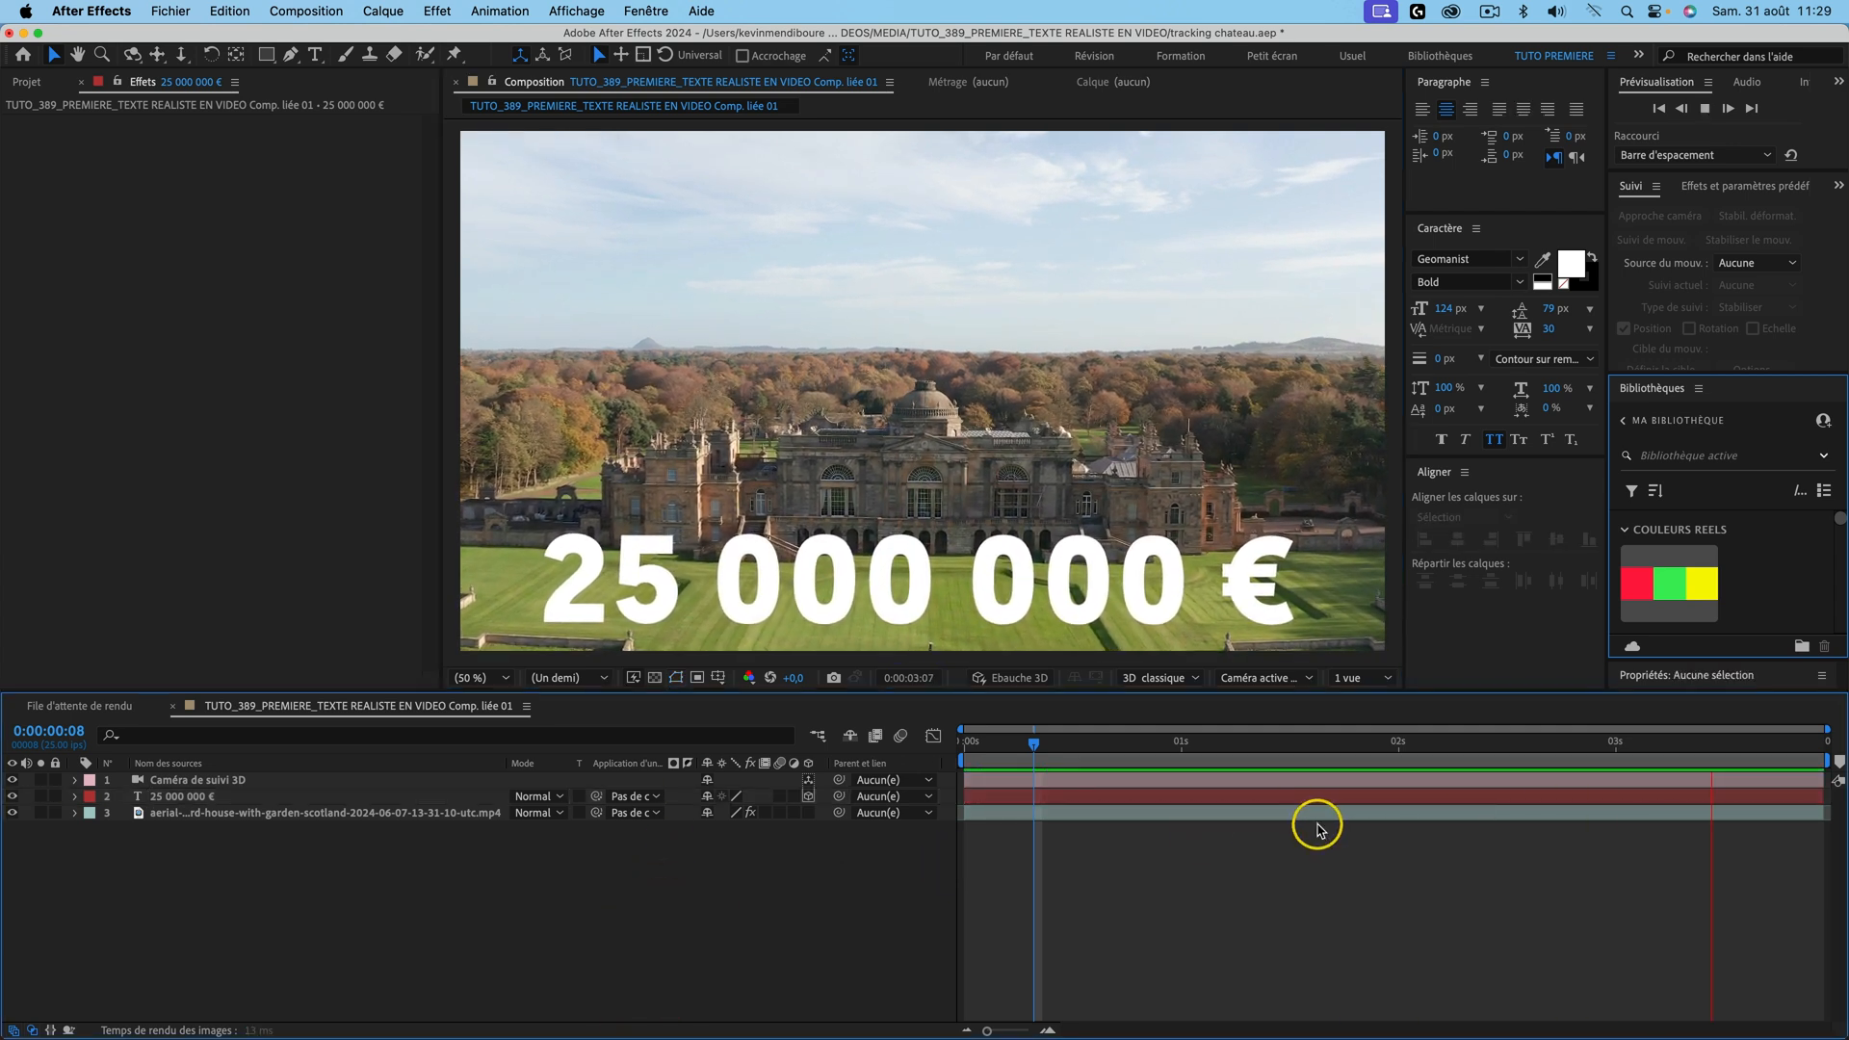
{"action": "key", "text": "space"}
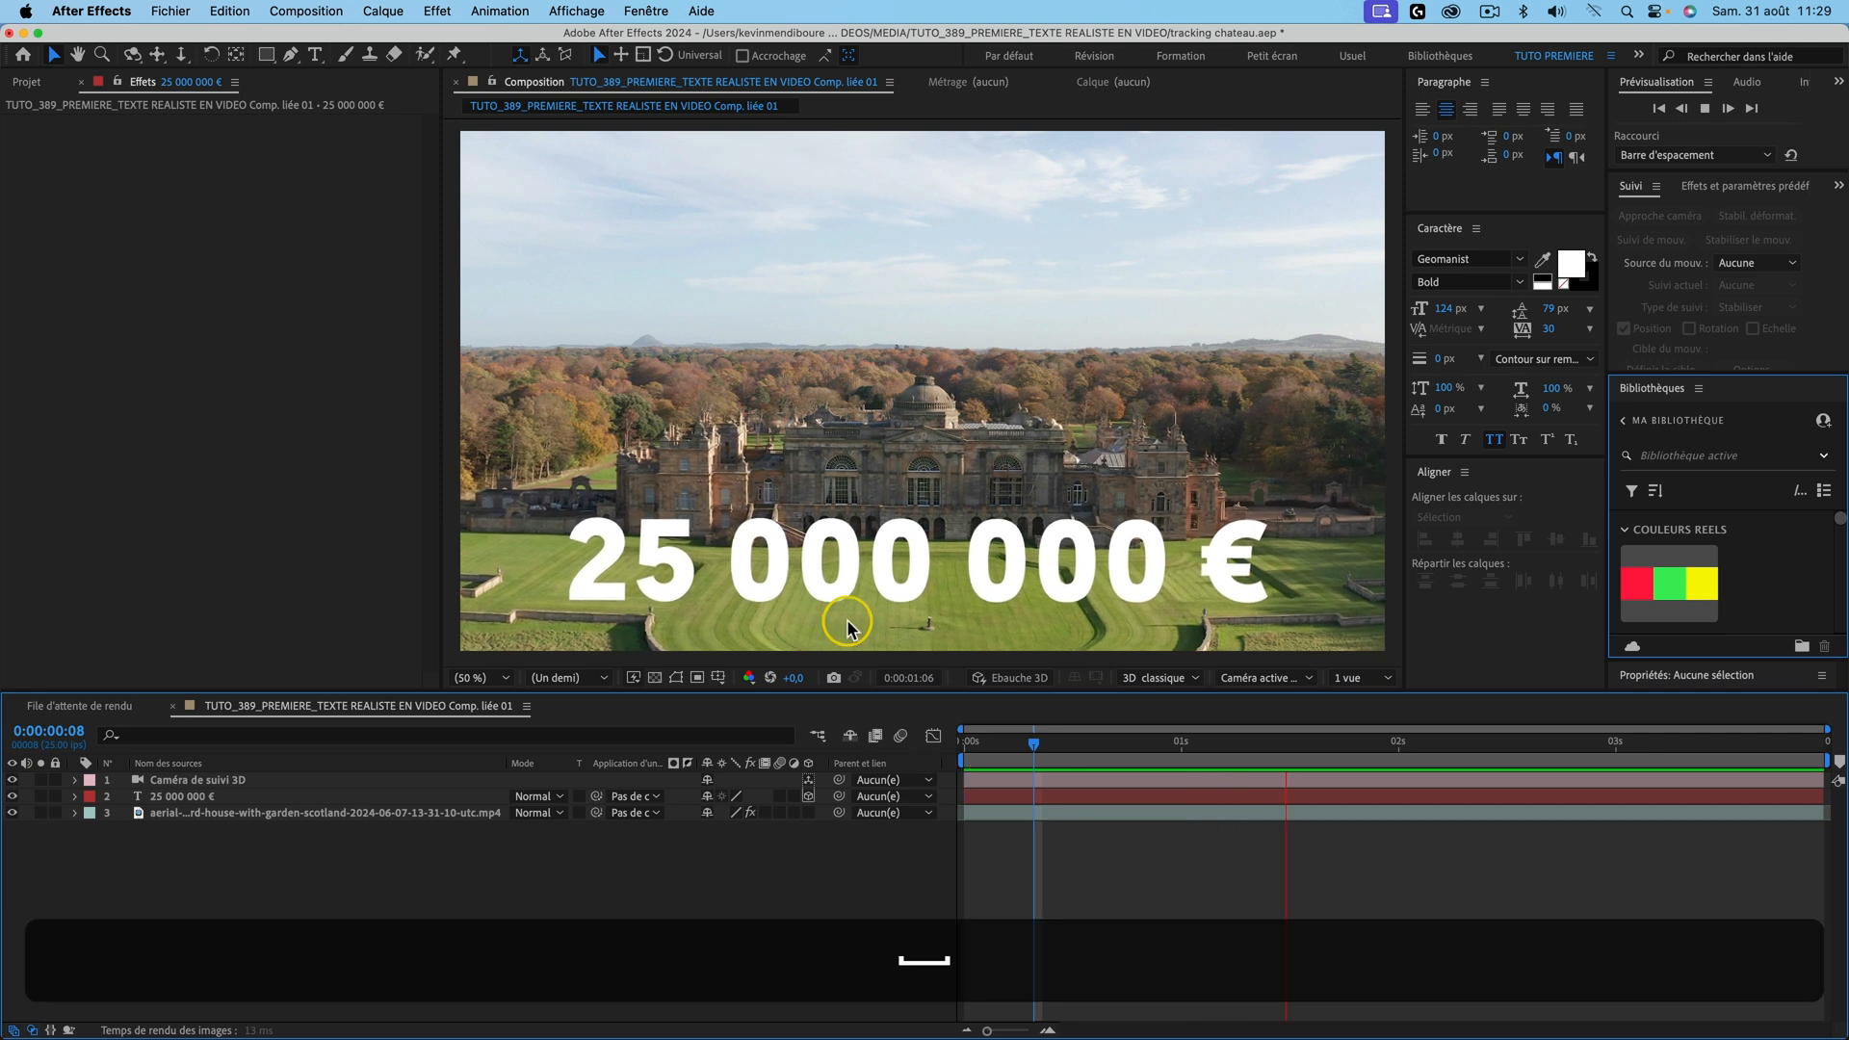
{"action": "left_click", "coordinate": [207, 796]}
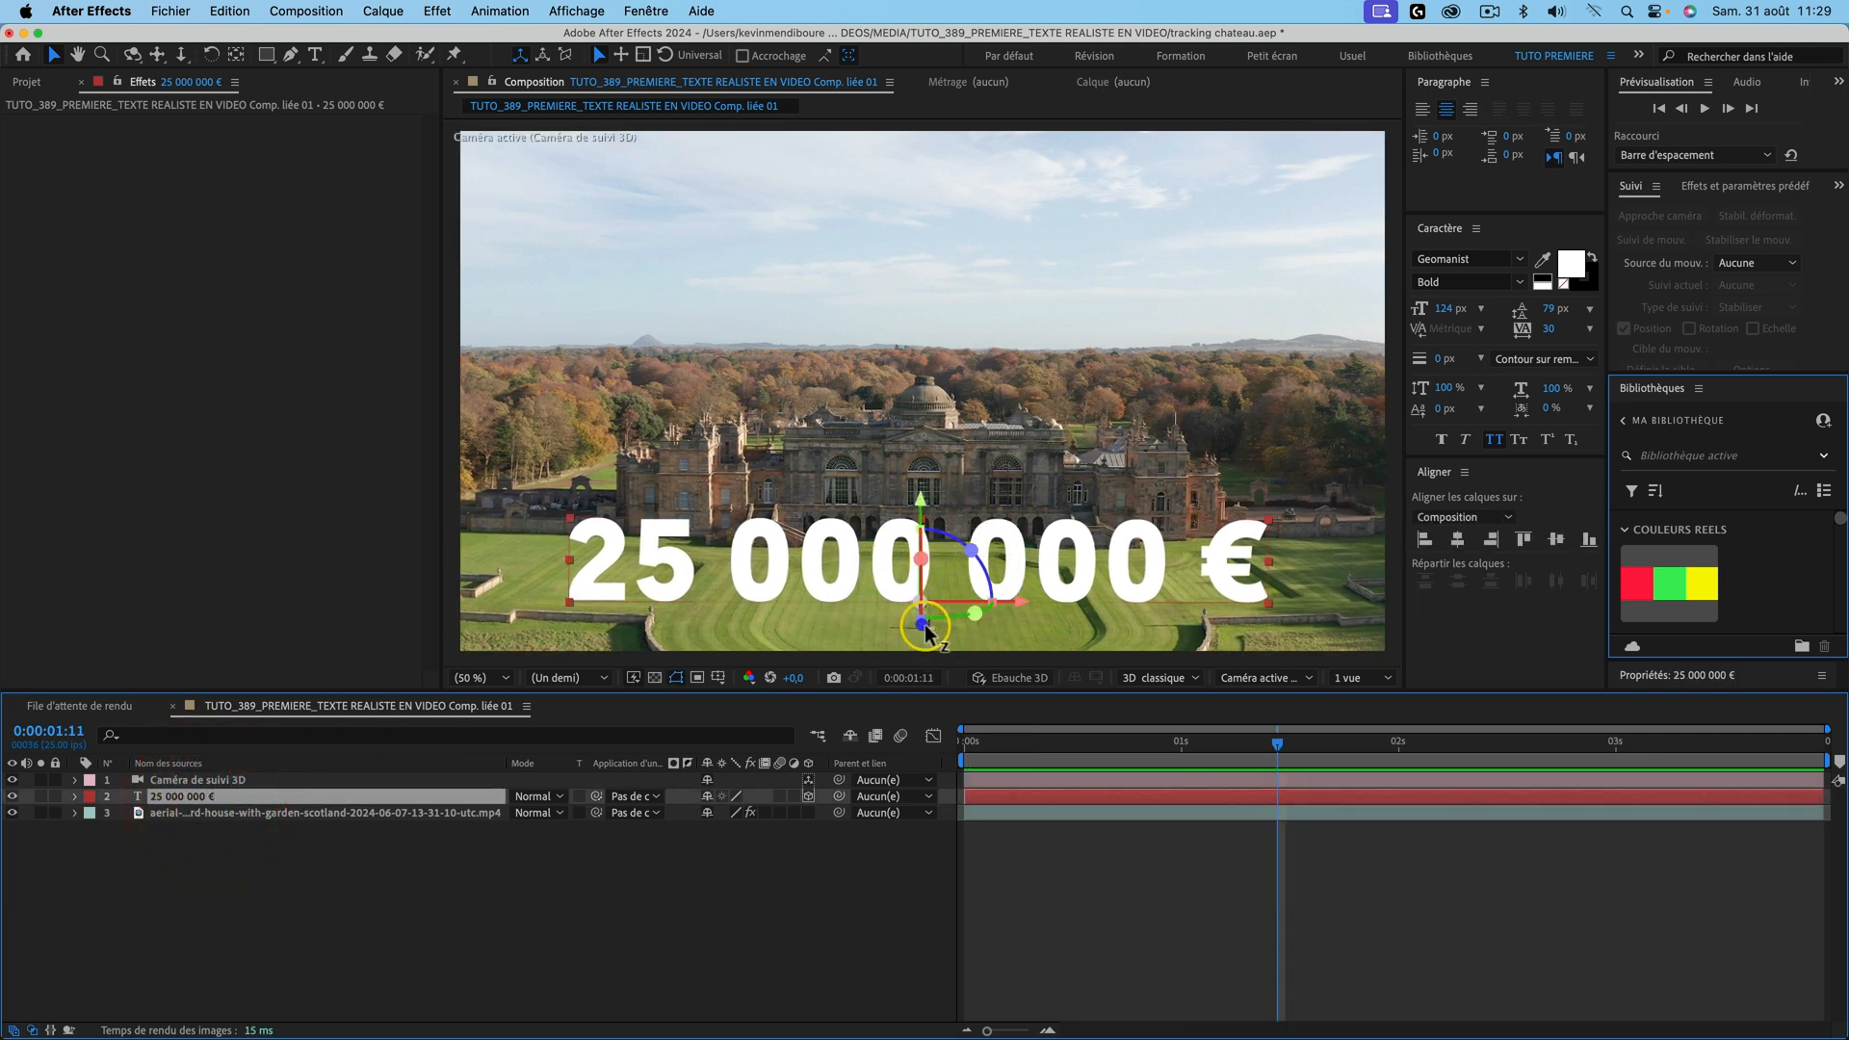
{"action": "left_click_drag", "start_coordinate": [924, 631], "coordinate": [925, 622]}
Step: Preview zoomed in to check the text stays anchored on the lawn
{"action": "left_click", "coordinate": [805, 923]}
{"action": "key", "text": "space"}
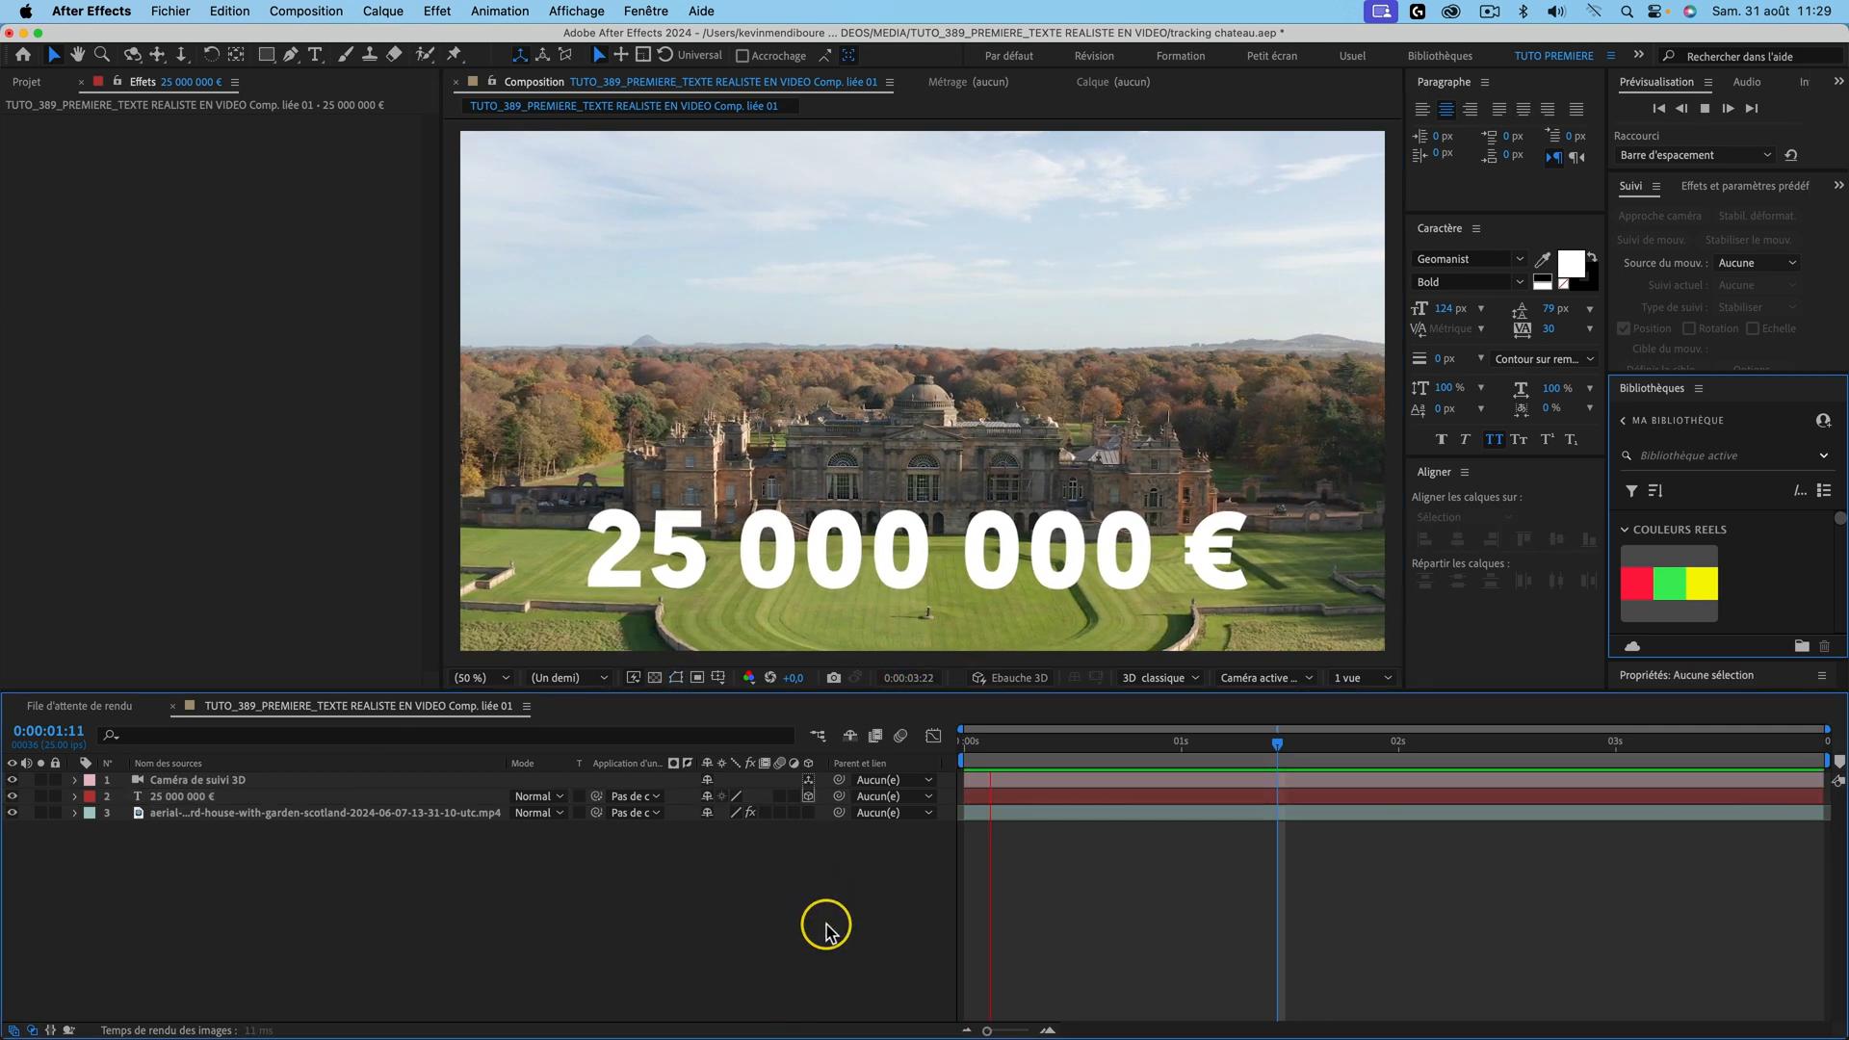
{"action": "key", "text": "space"}
{"action": "scroll", "coordinate": [993, 560], "scroll_direction": "up", "scroll_amount": 3}
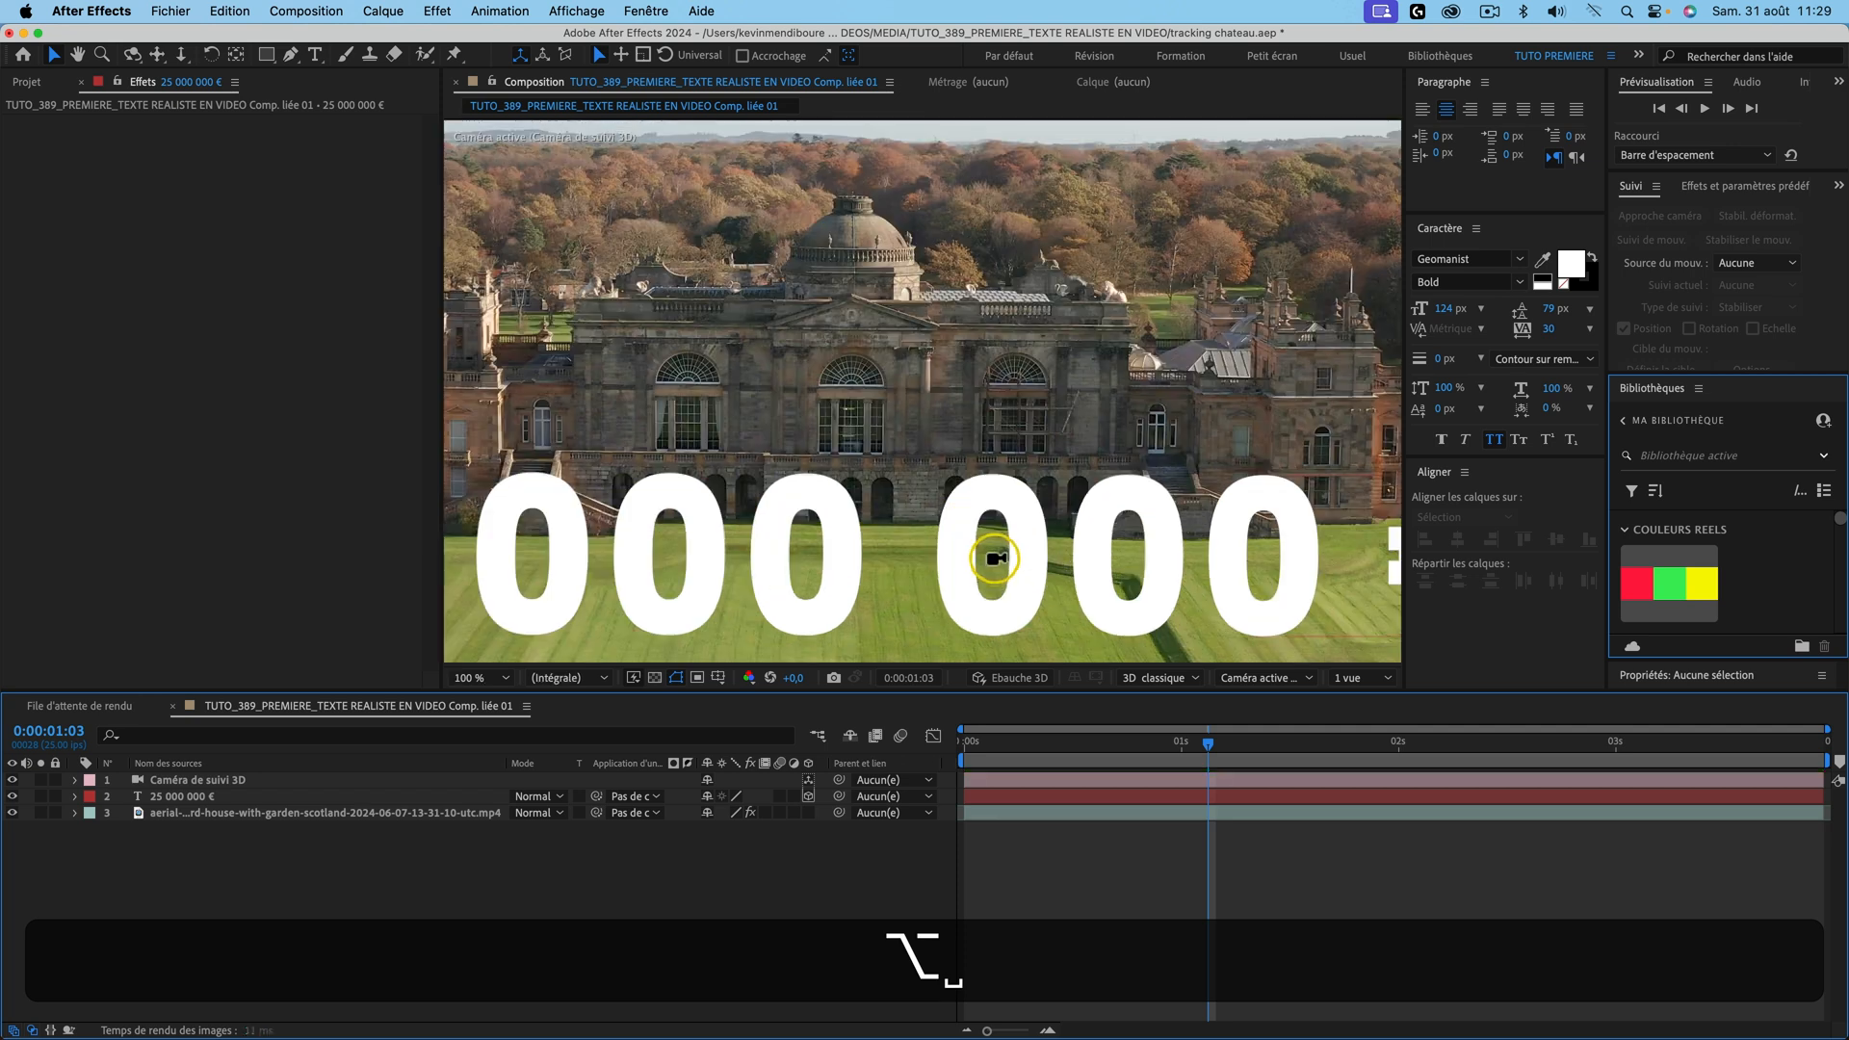
{"action": "key", "text": "space"}
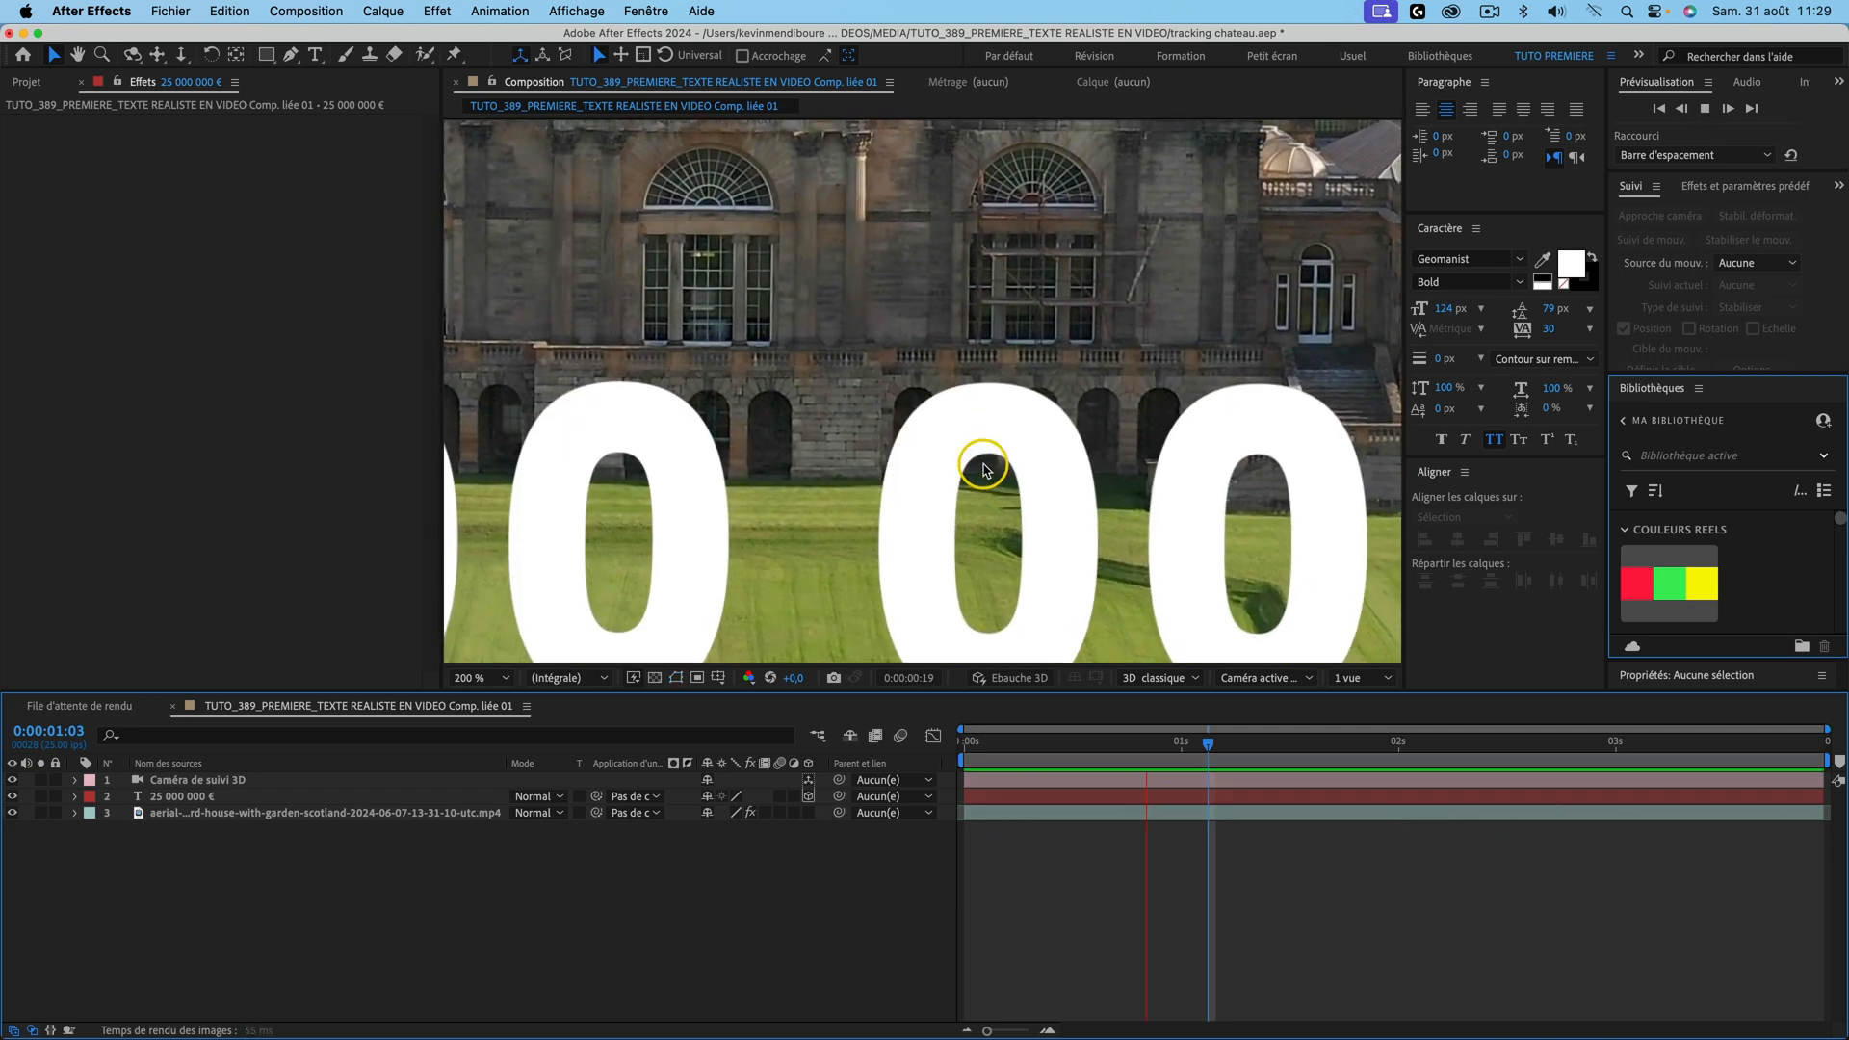
{"action": "key", "text": "space"}
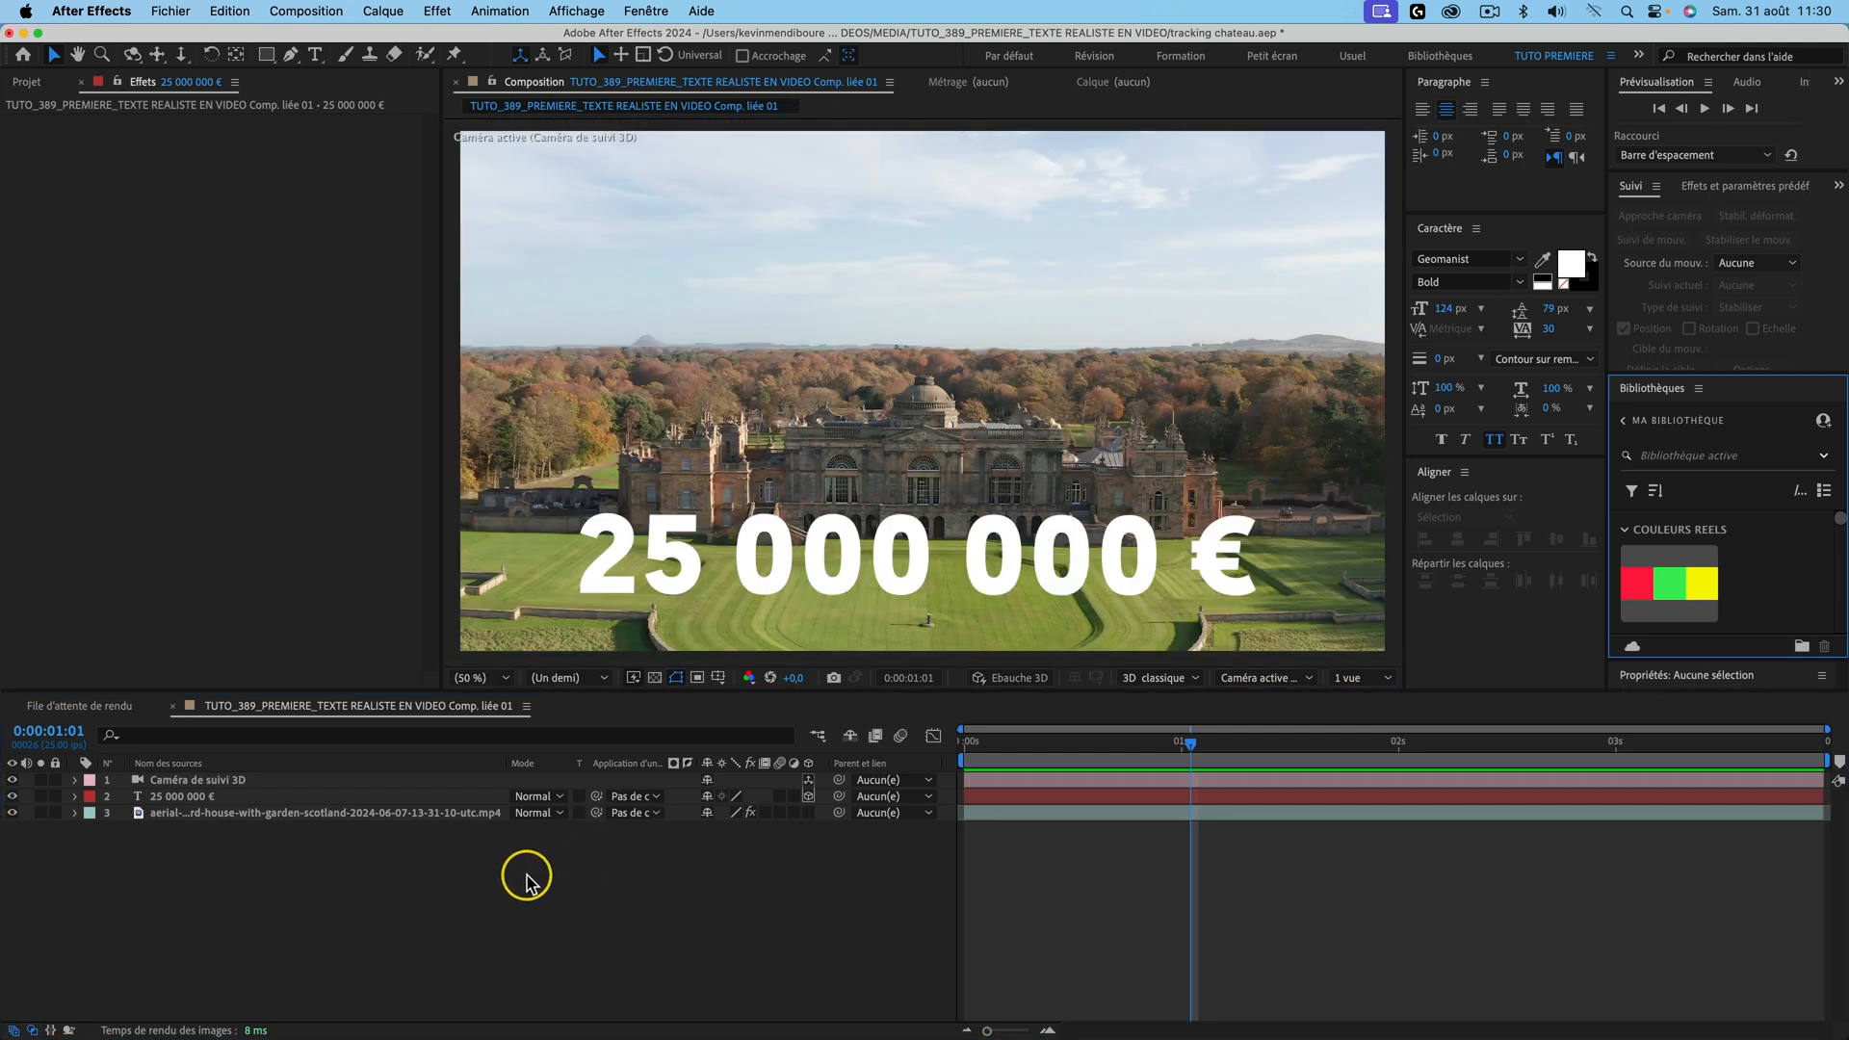
{"action": "left_click", "coordinate": [188, 799]}
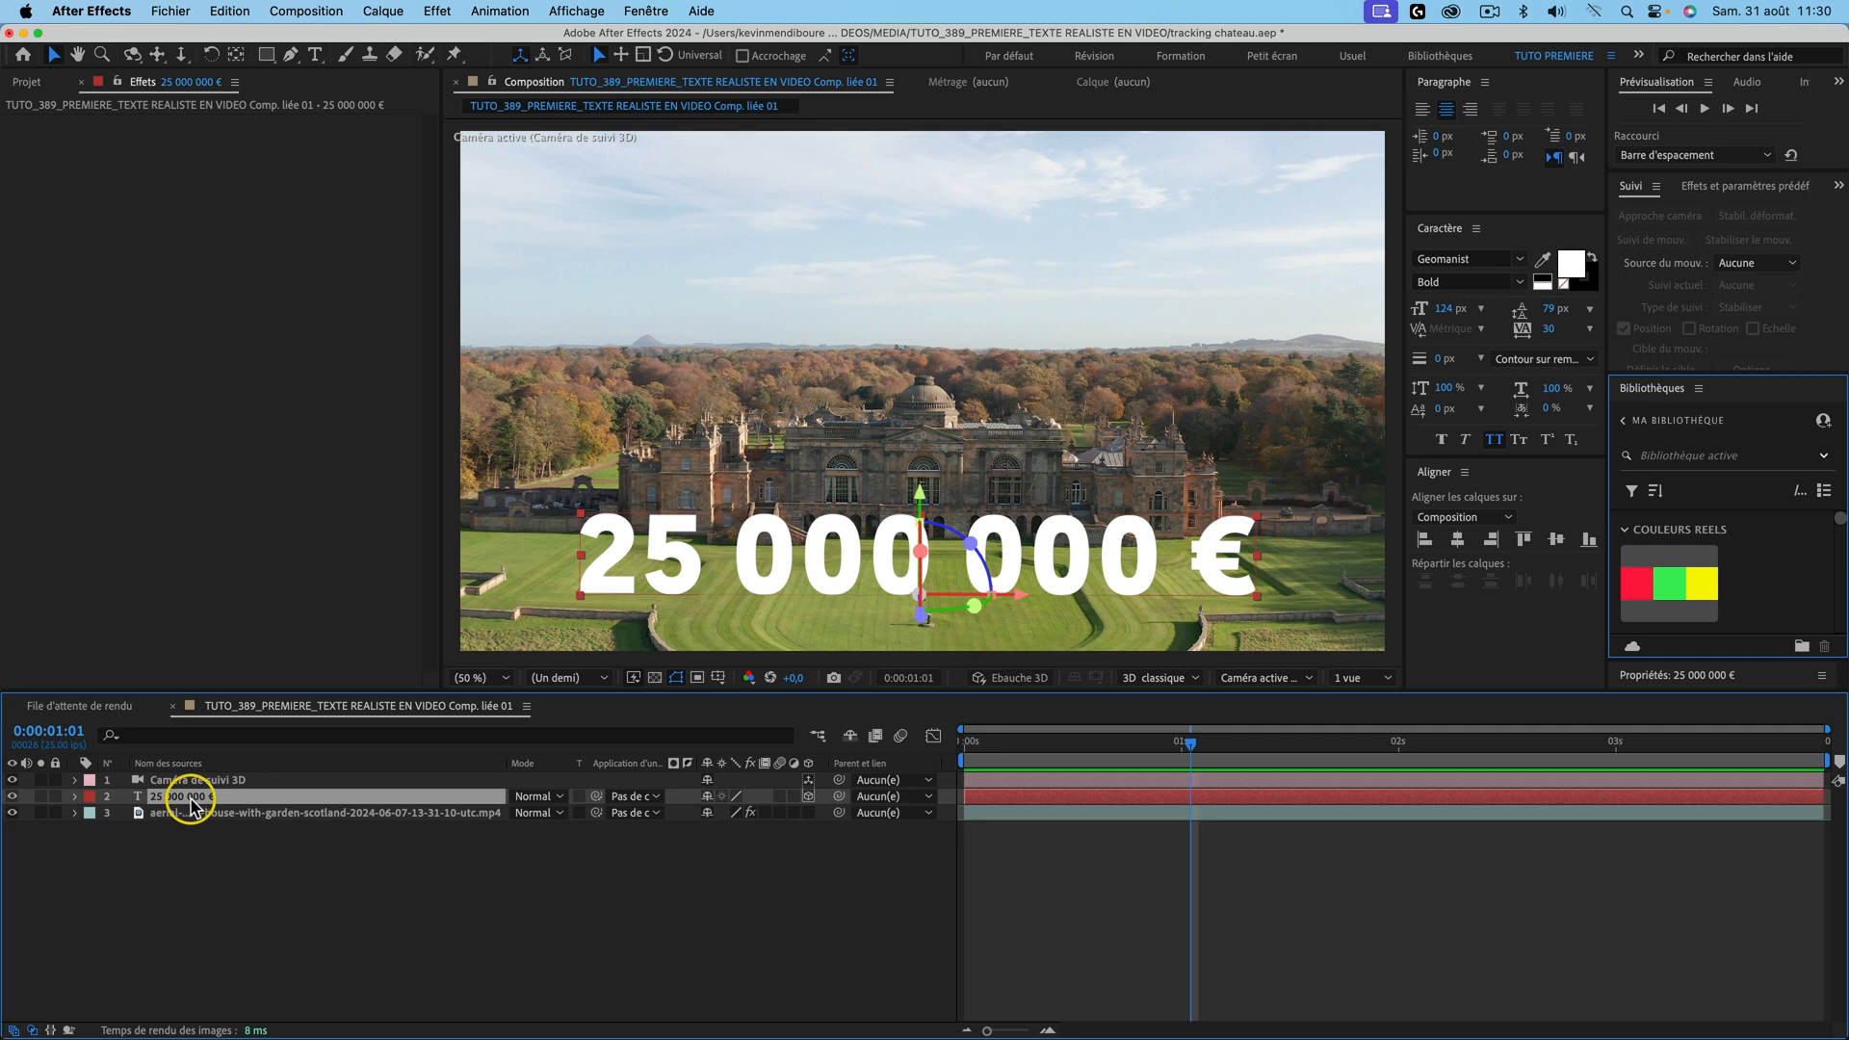
Step: Duplicate the text layer, rename it OMBRE TEXTE, and place it below the original
{"action": "key", "text": "super+d"}
{"action": "key", "text": "Return"}
{"action": "type", "text": "OMBRE TEXTE"}
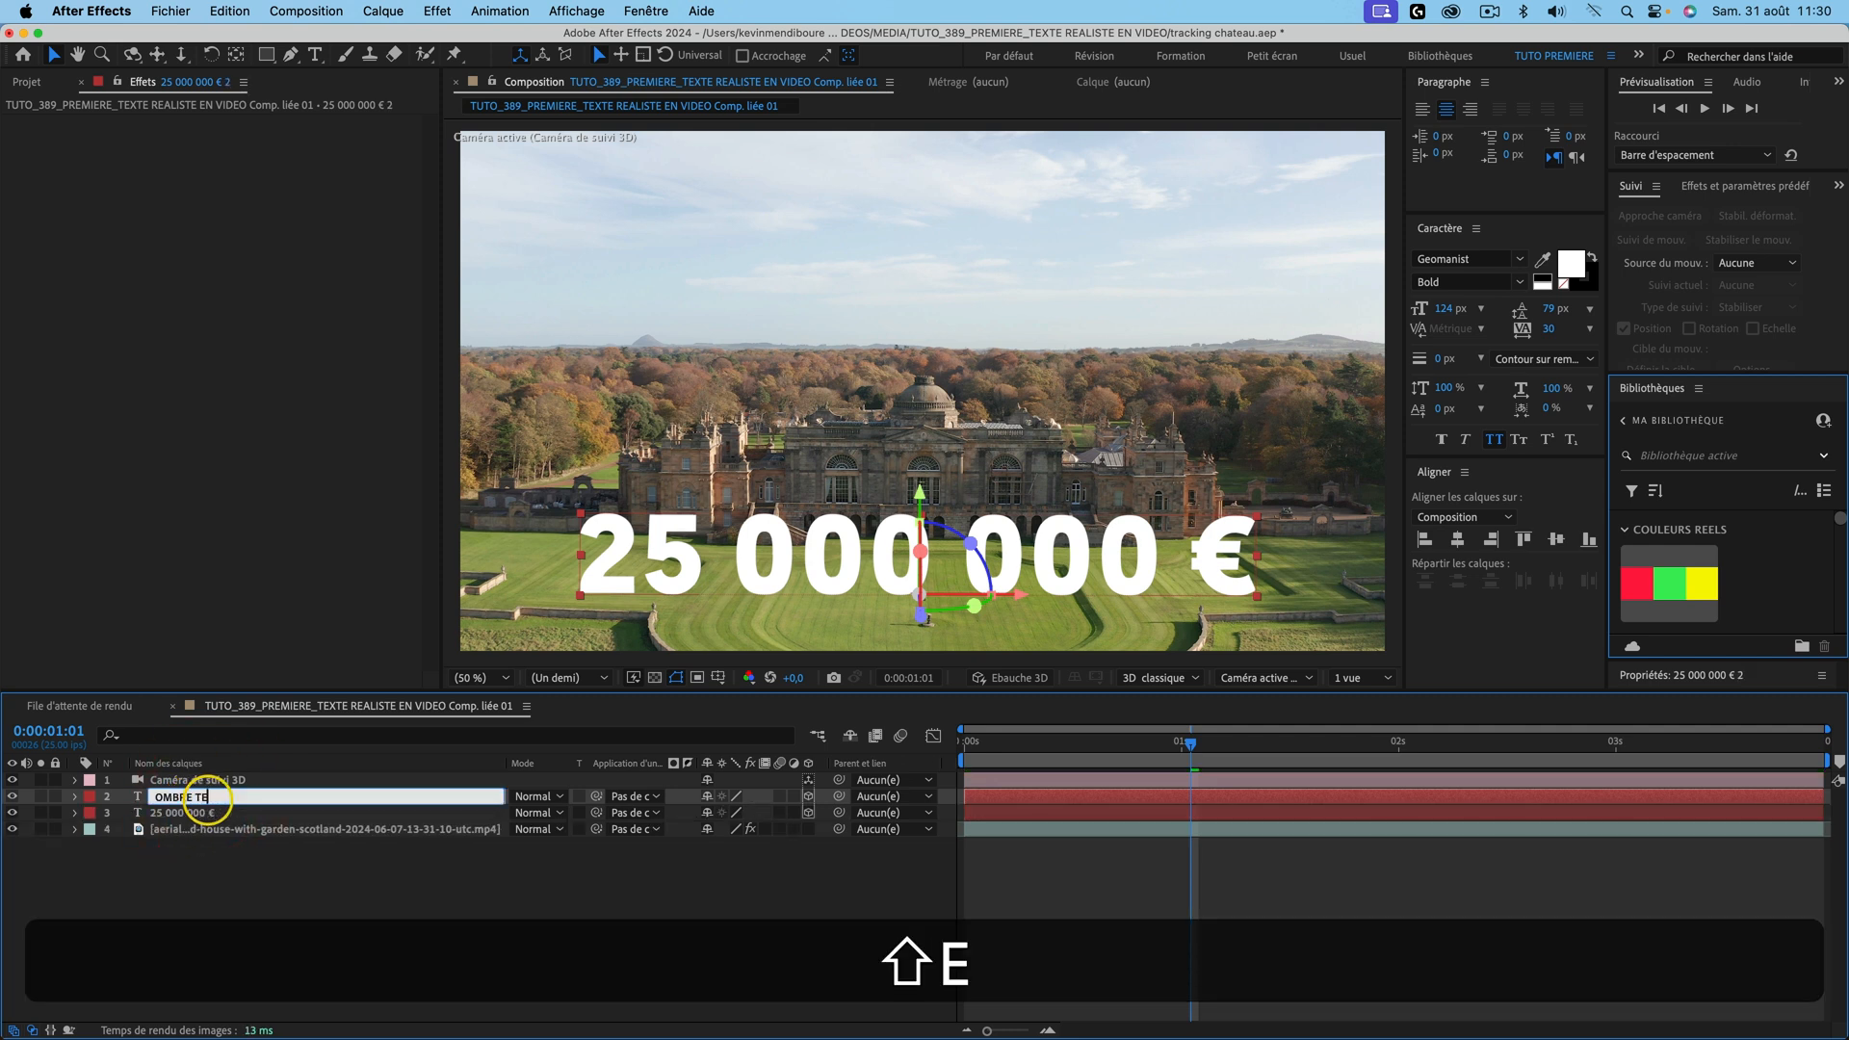
{"action": "key", "text": "Return"}
{"action": "left_click_drag", "start_coordinate": [177, 795], "coordinate": [229, 817]}
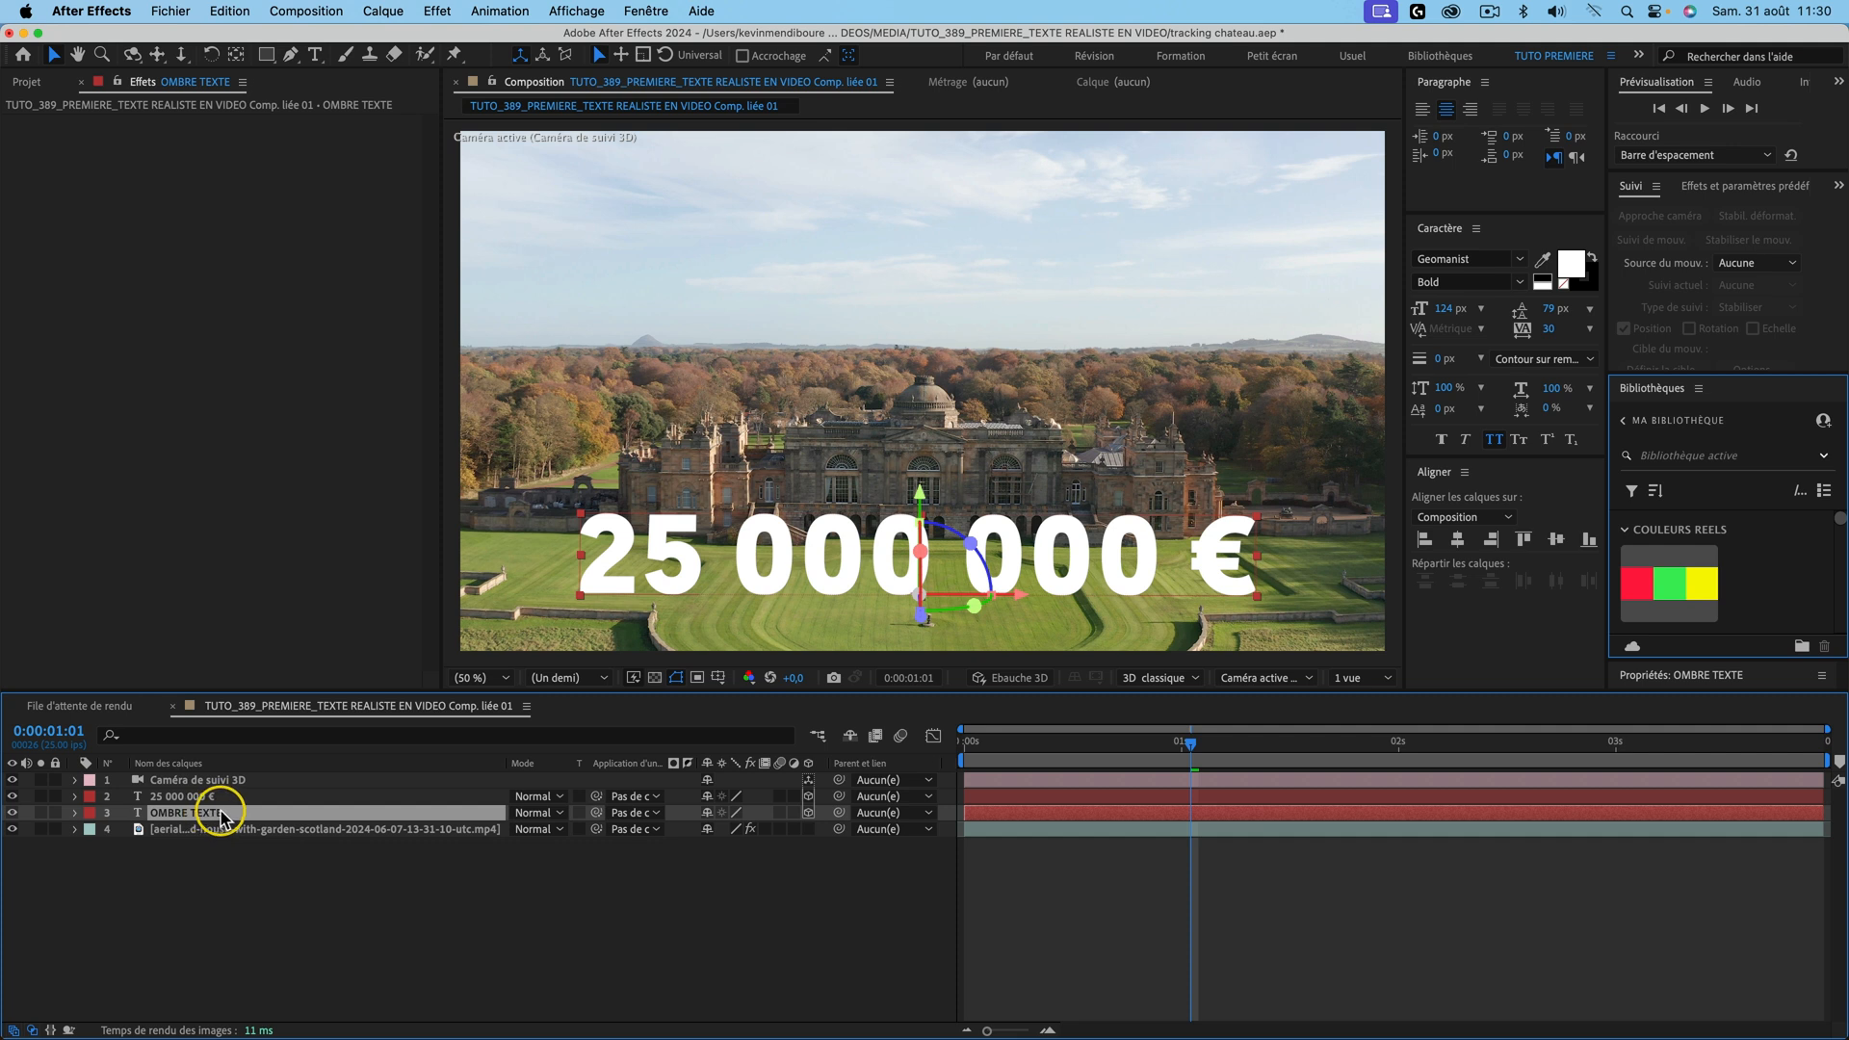
Step: Flip OMBRE TEXTE vertically and set its fill colour to black 000000
{"action": "right_click", "coordinate": [192, 816]}
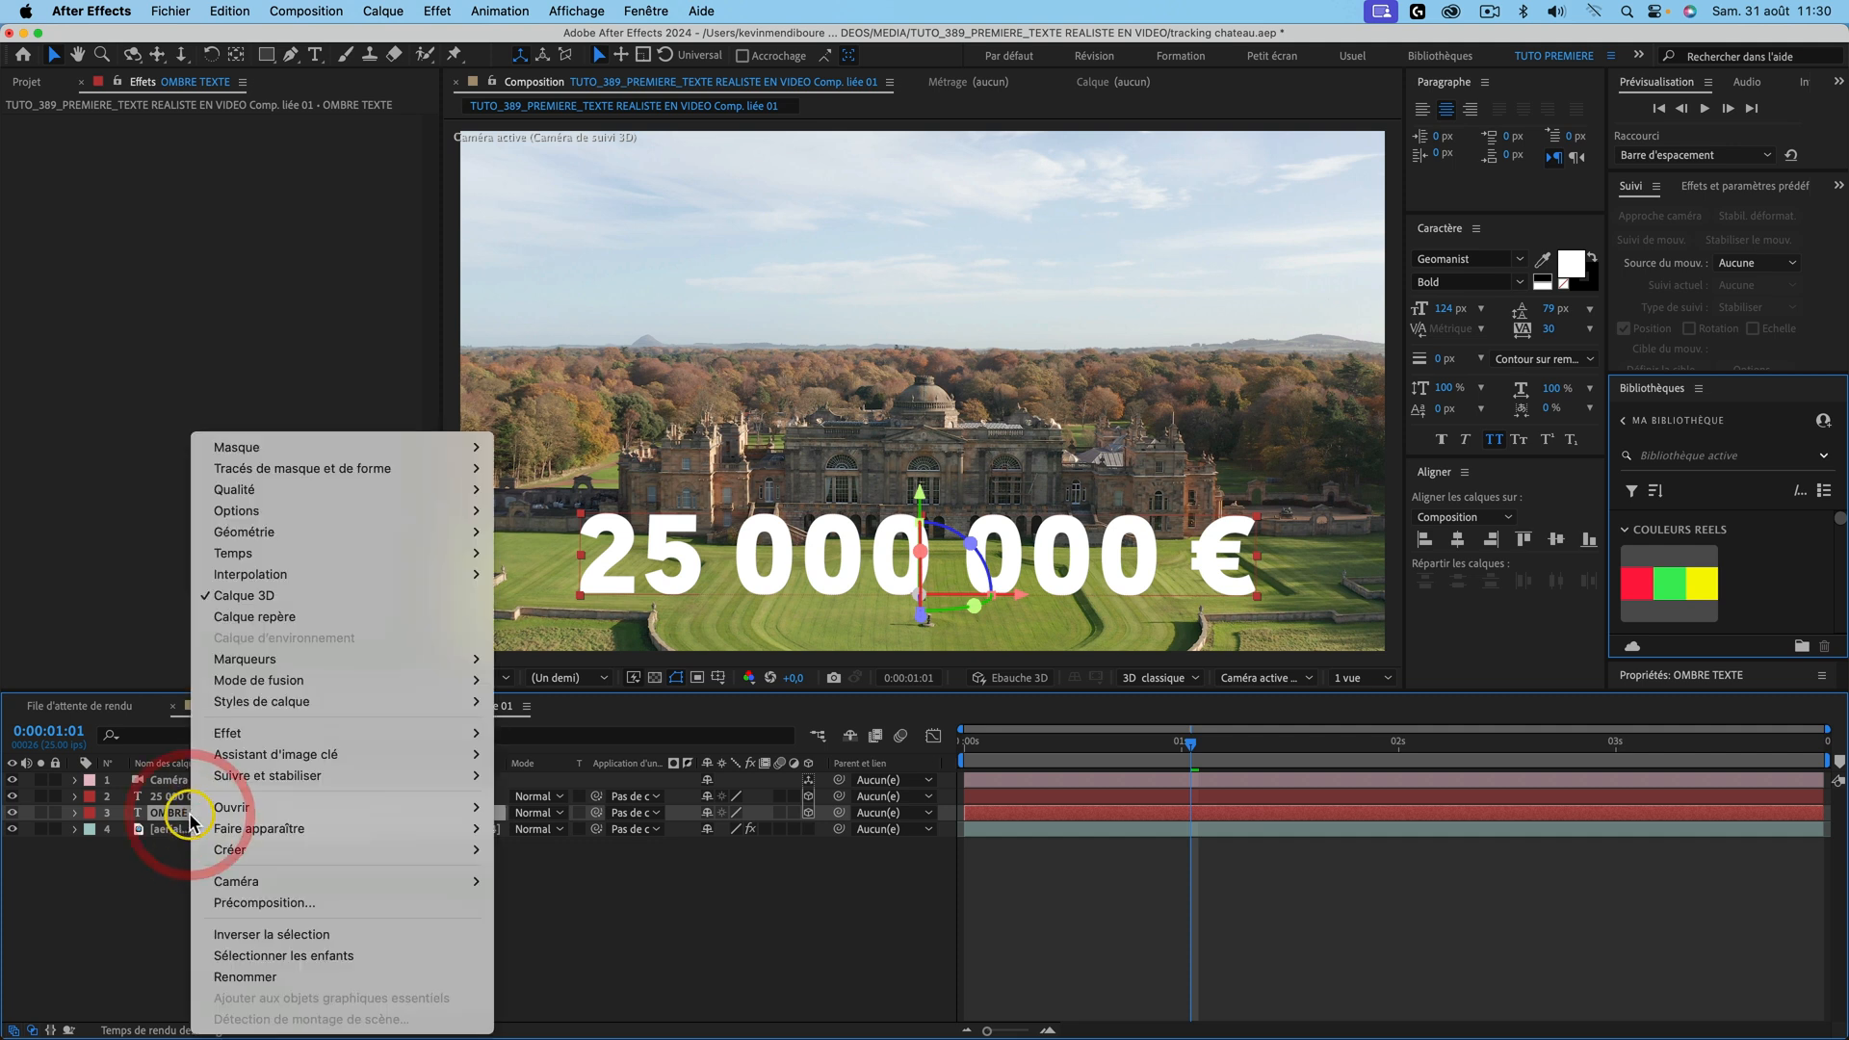
{"action": "mouse_move", "coordinate": [342, 534]}
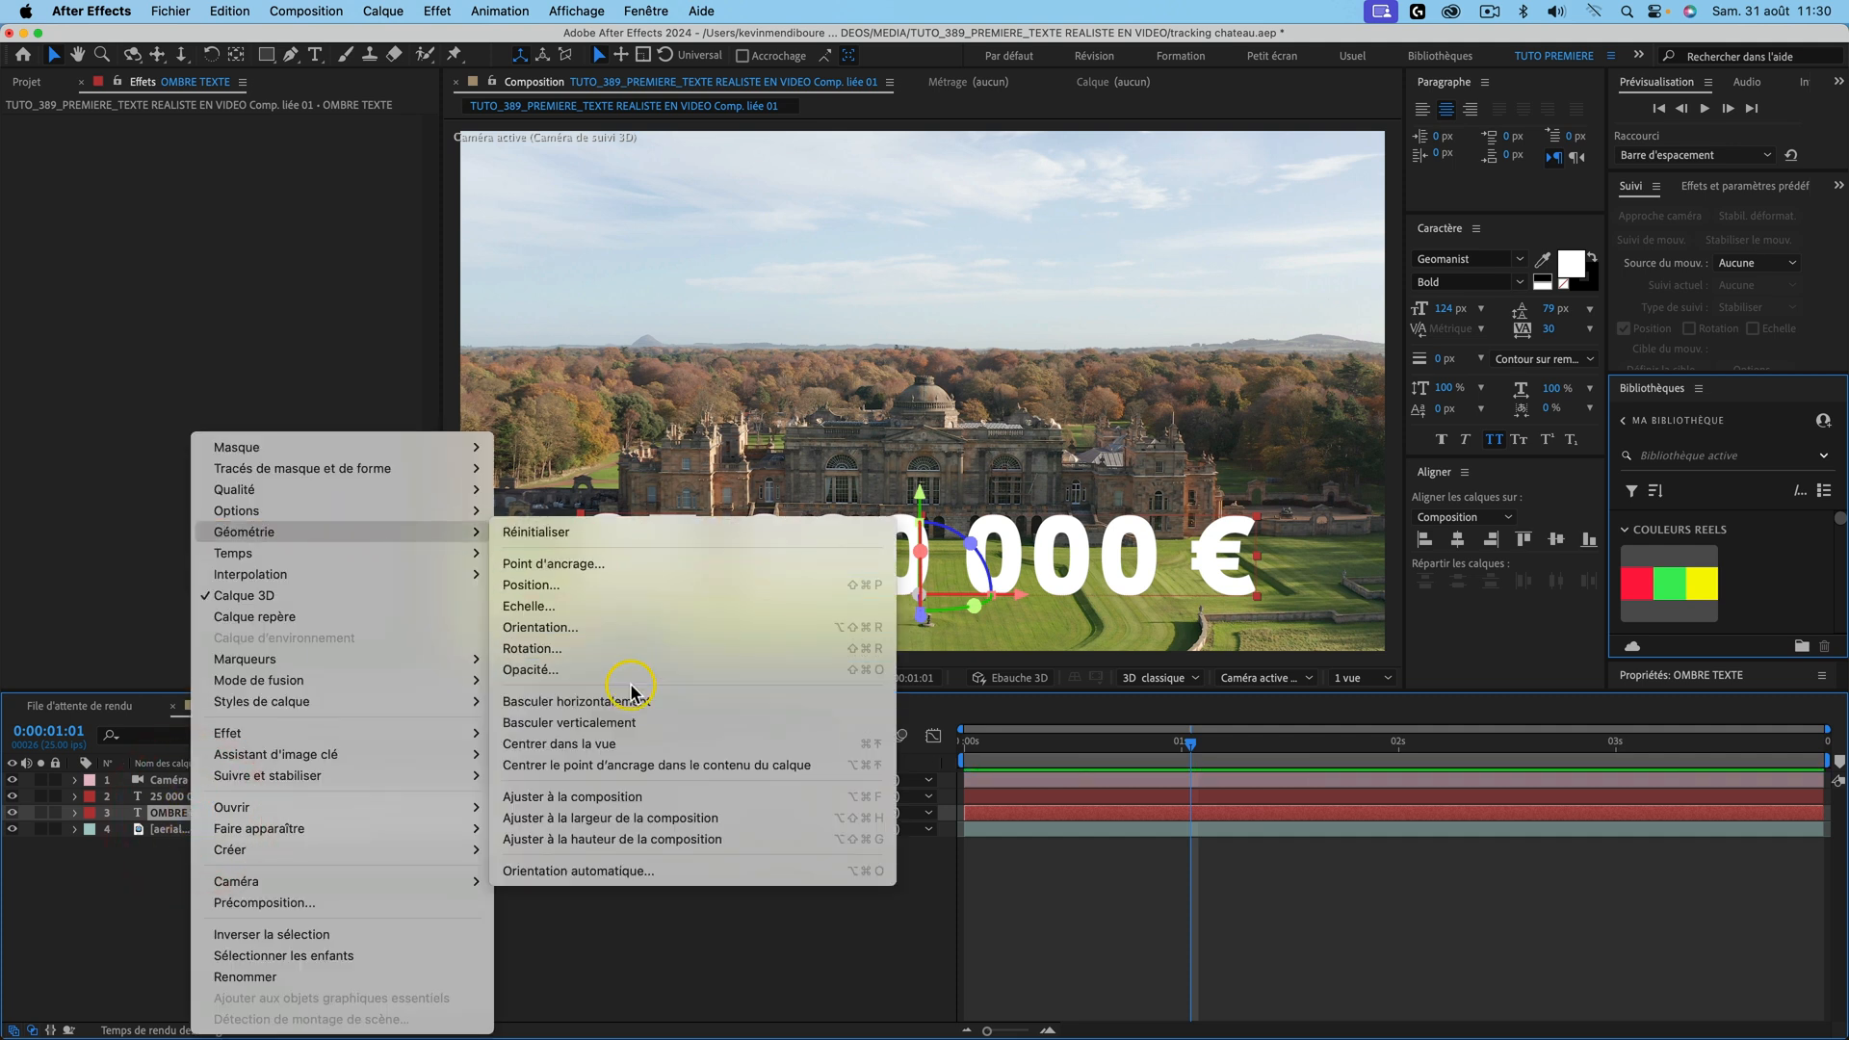
{"action": "left_click", "coordinate": [627, 723]}
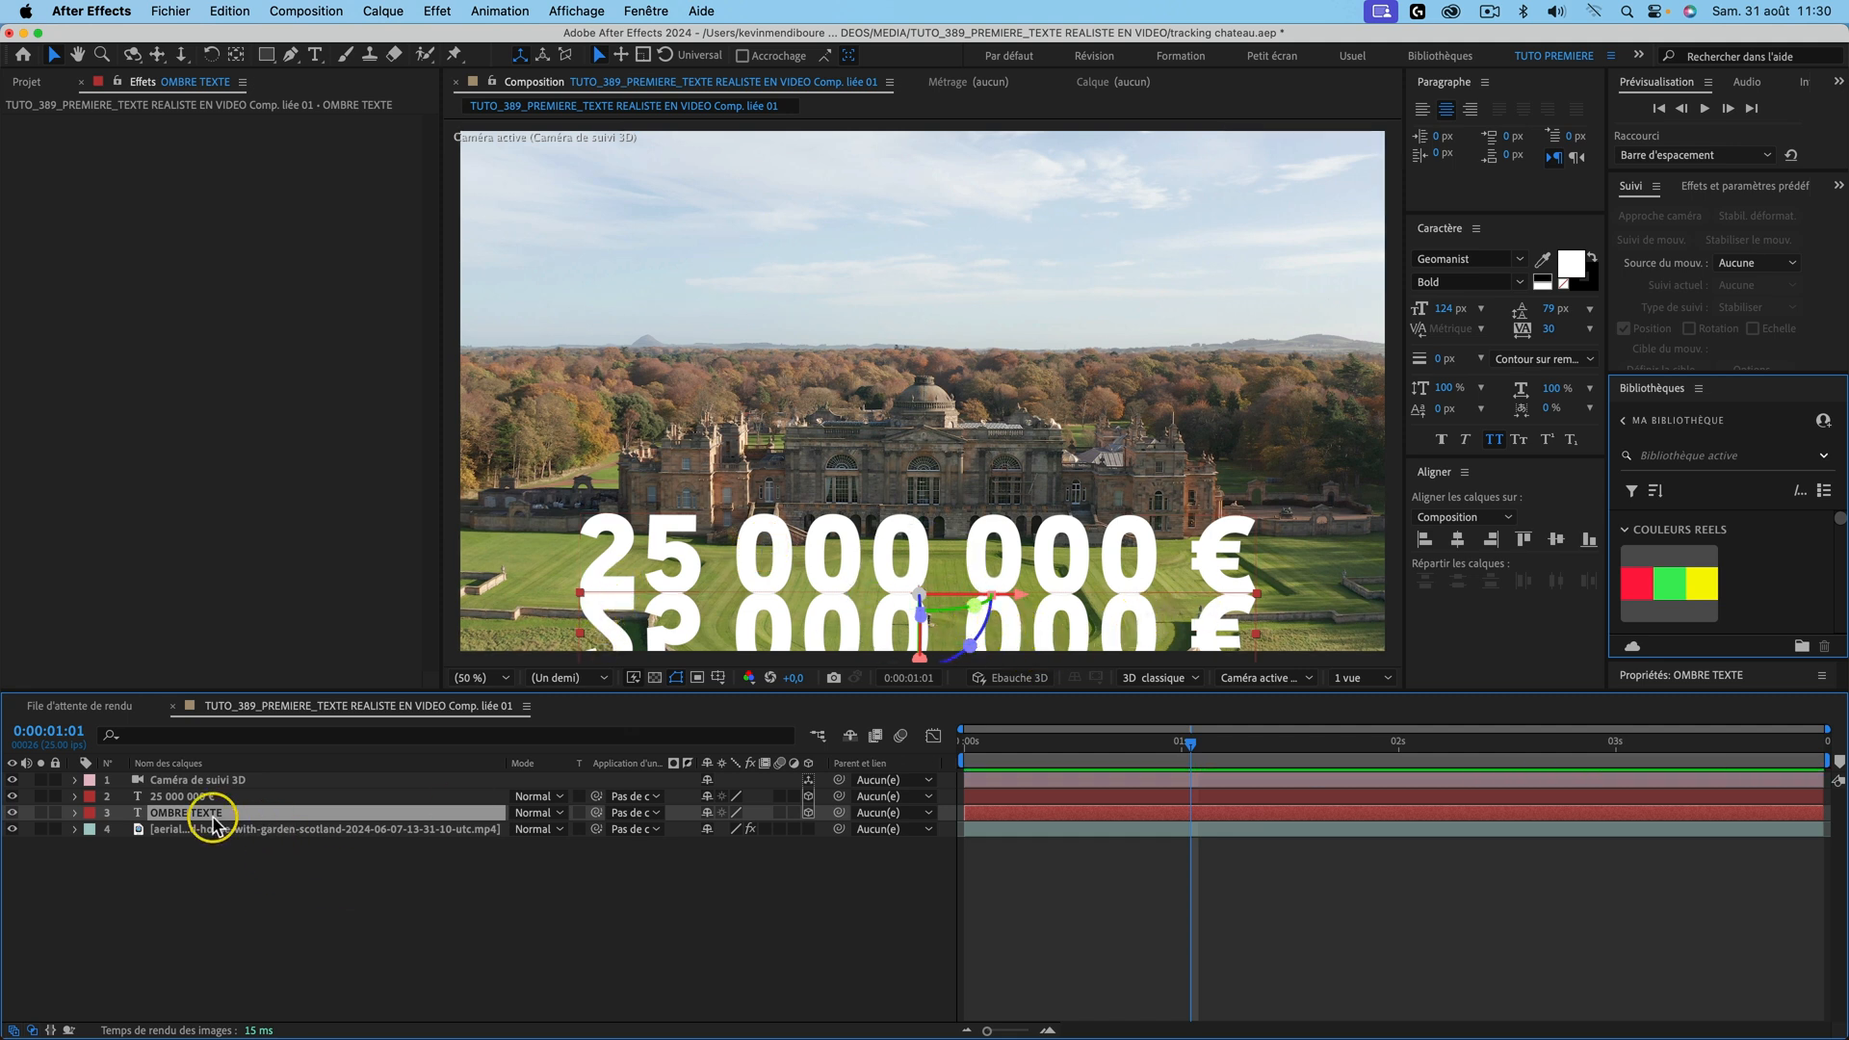
{"action": "left_click", "coordinate": [1573, 266]}
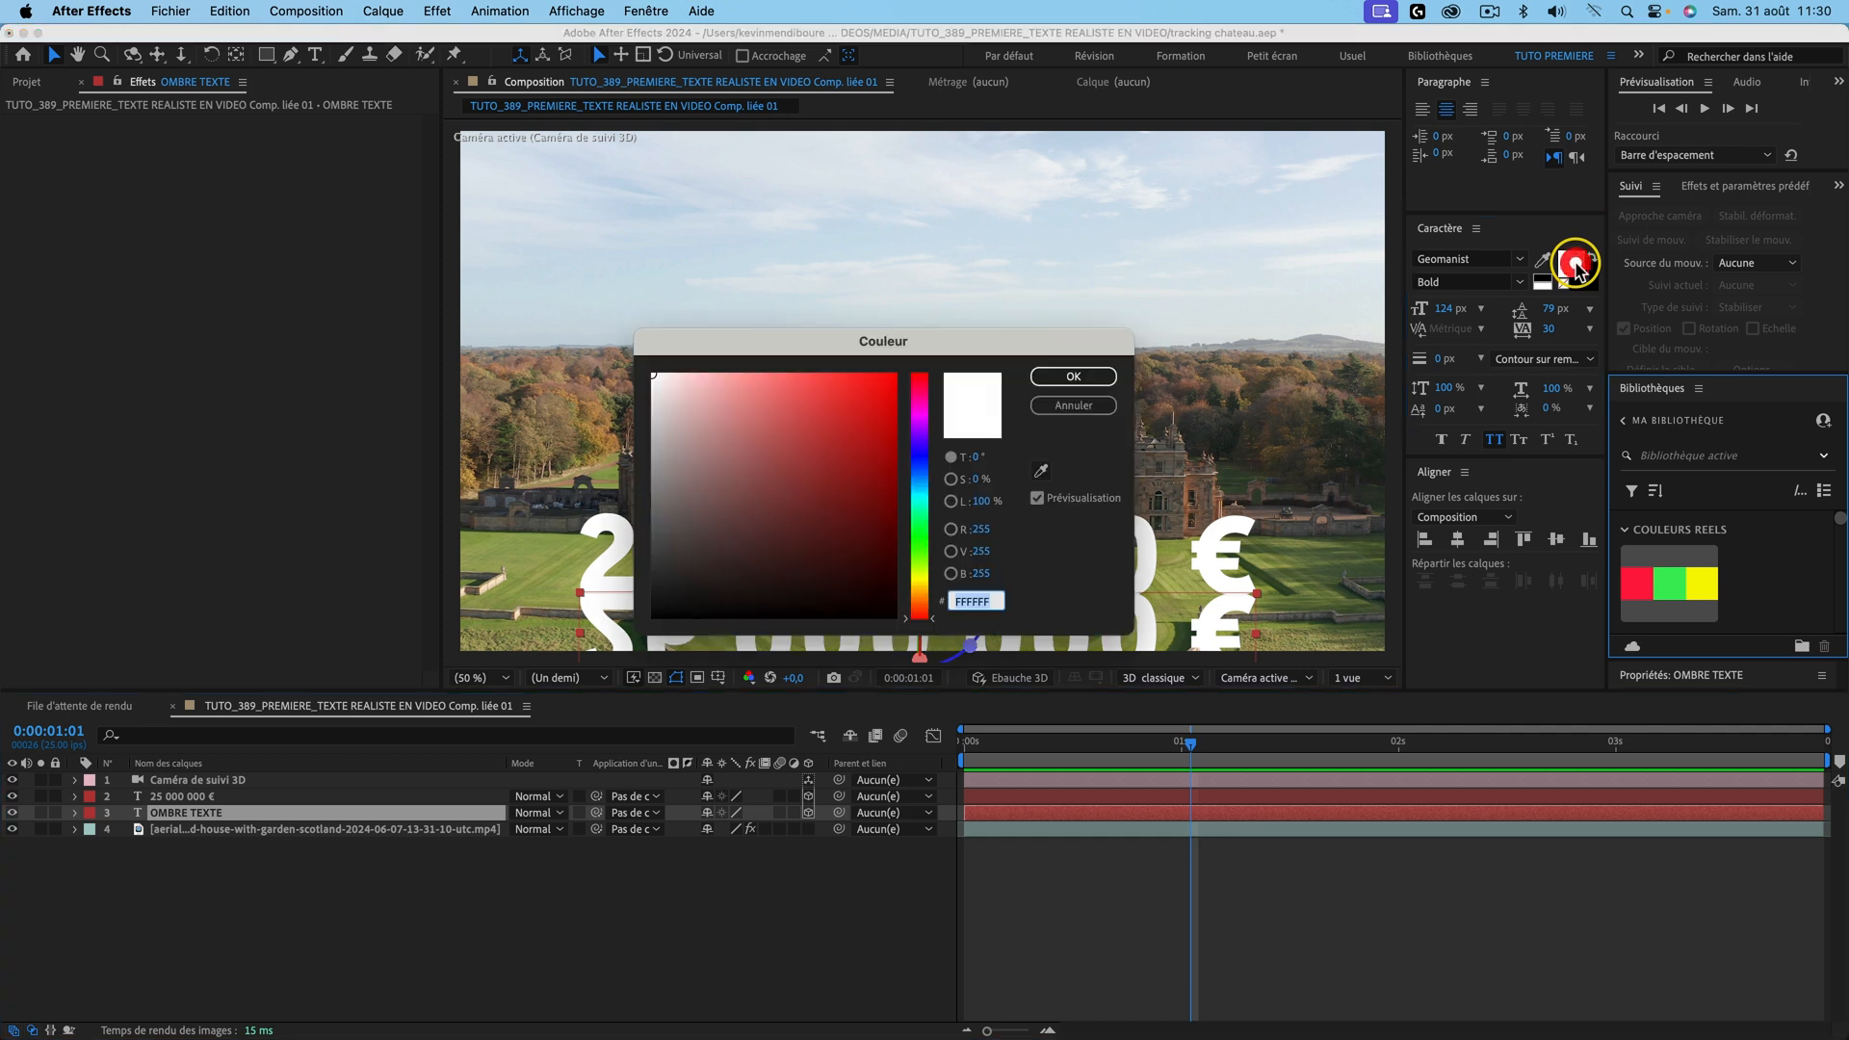
{"action": "left_click_drag", "start_coordinate": [858, 445], "coordinate": [506, 677]}
{"action": "left_click", "coordinate": [1071, 377]}
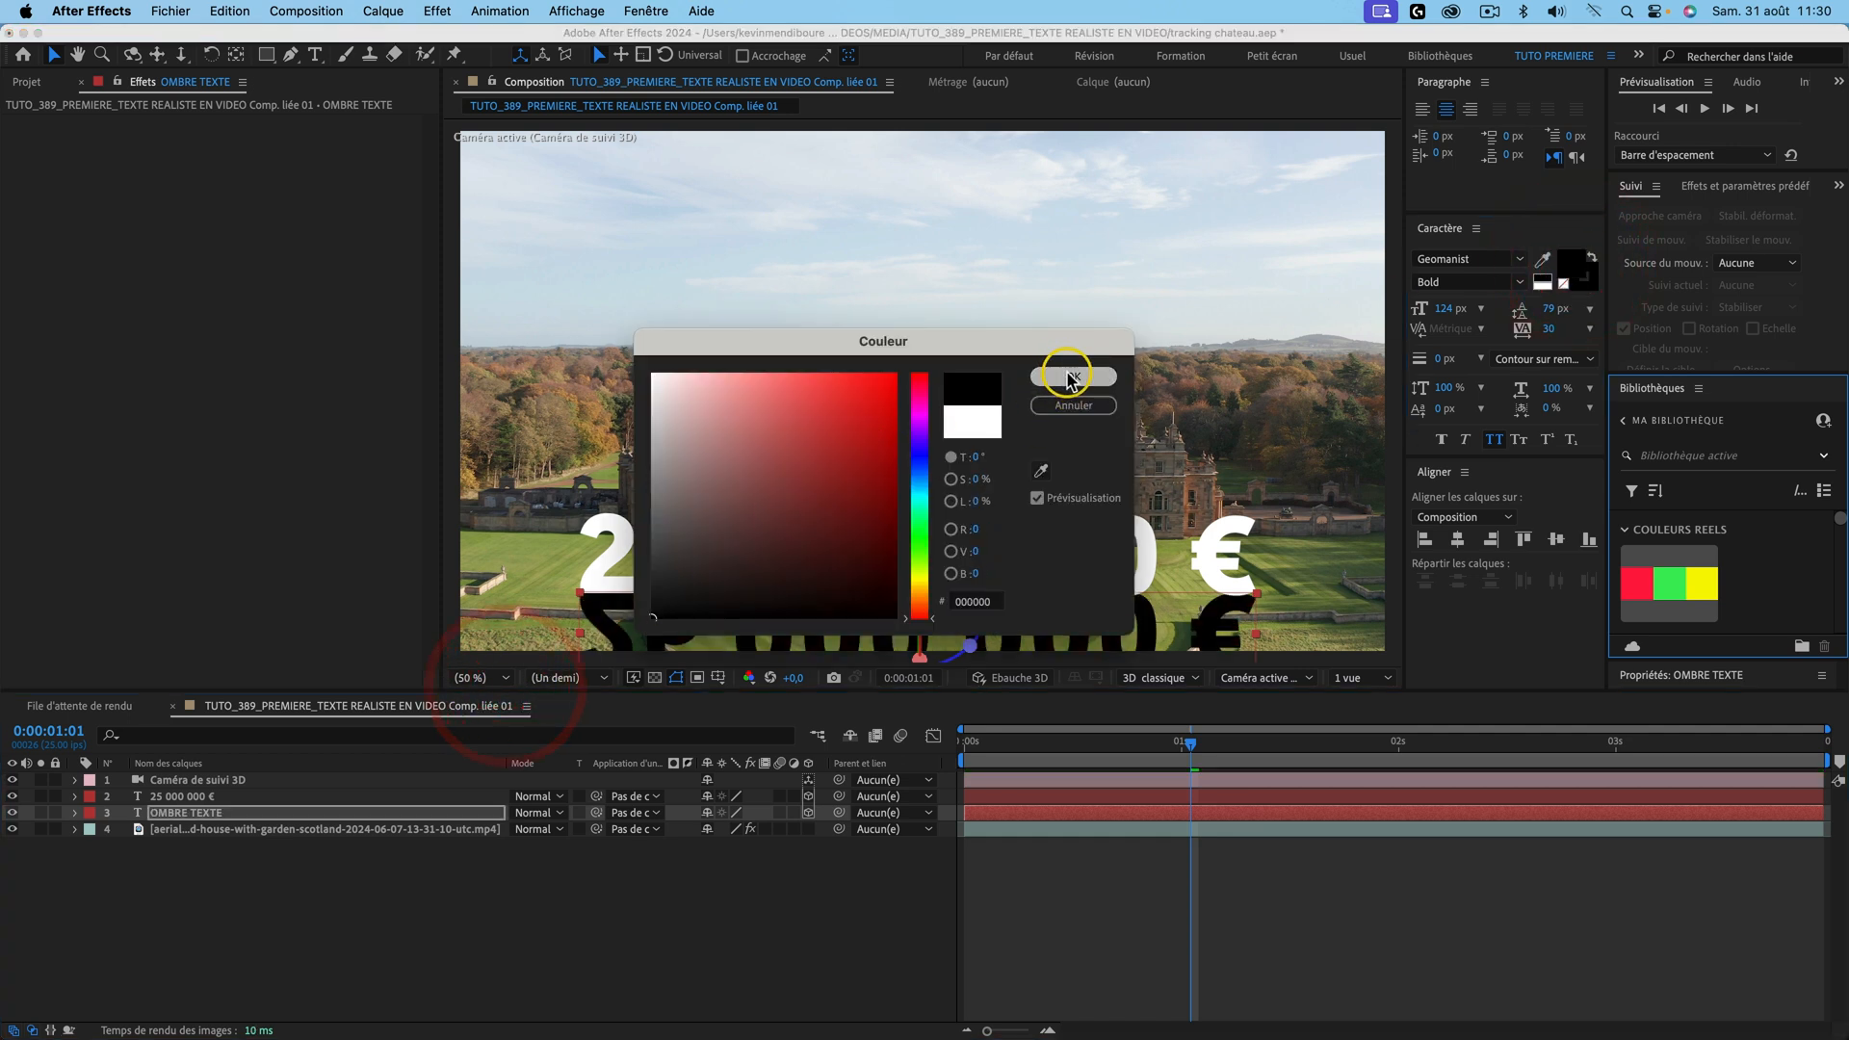
{"action": "scroll", "coordinate": [947, 575], "scroll_direction": "down", "scroll_amount": 2}
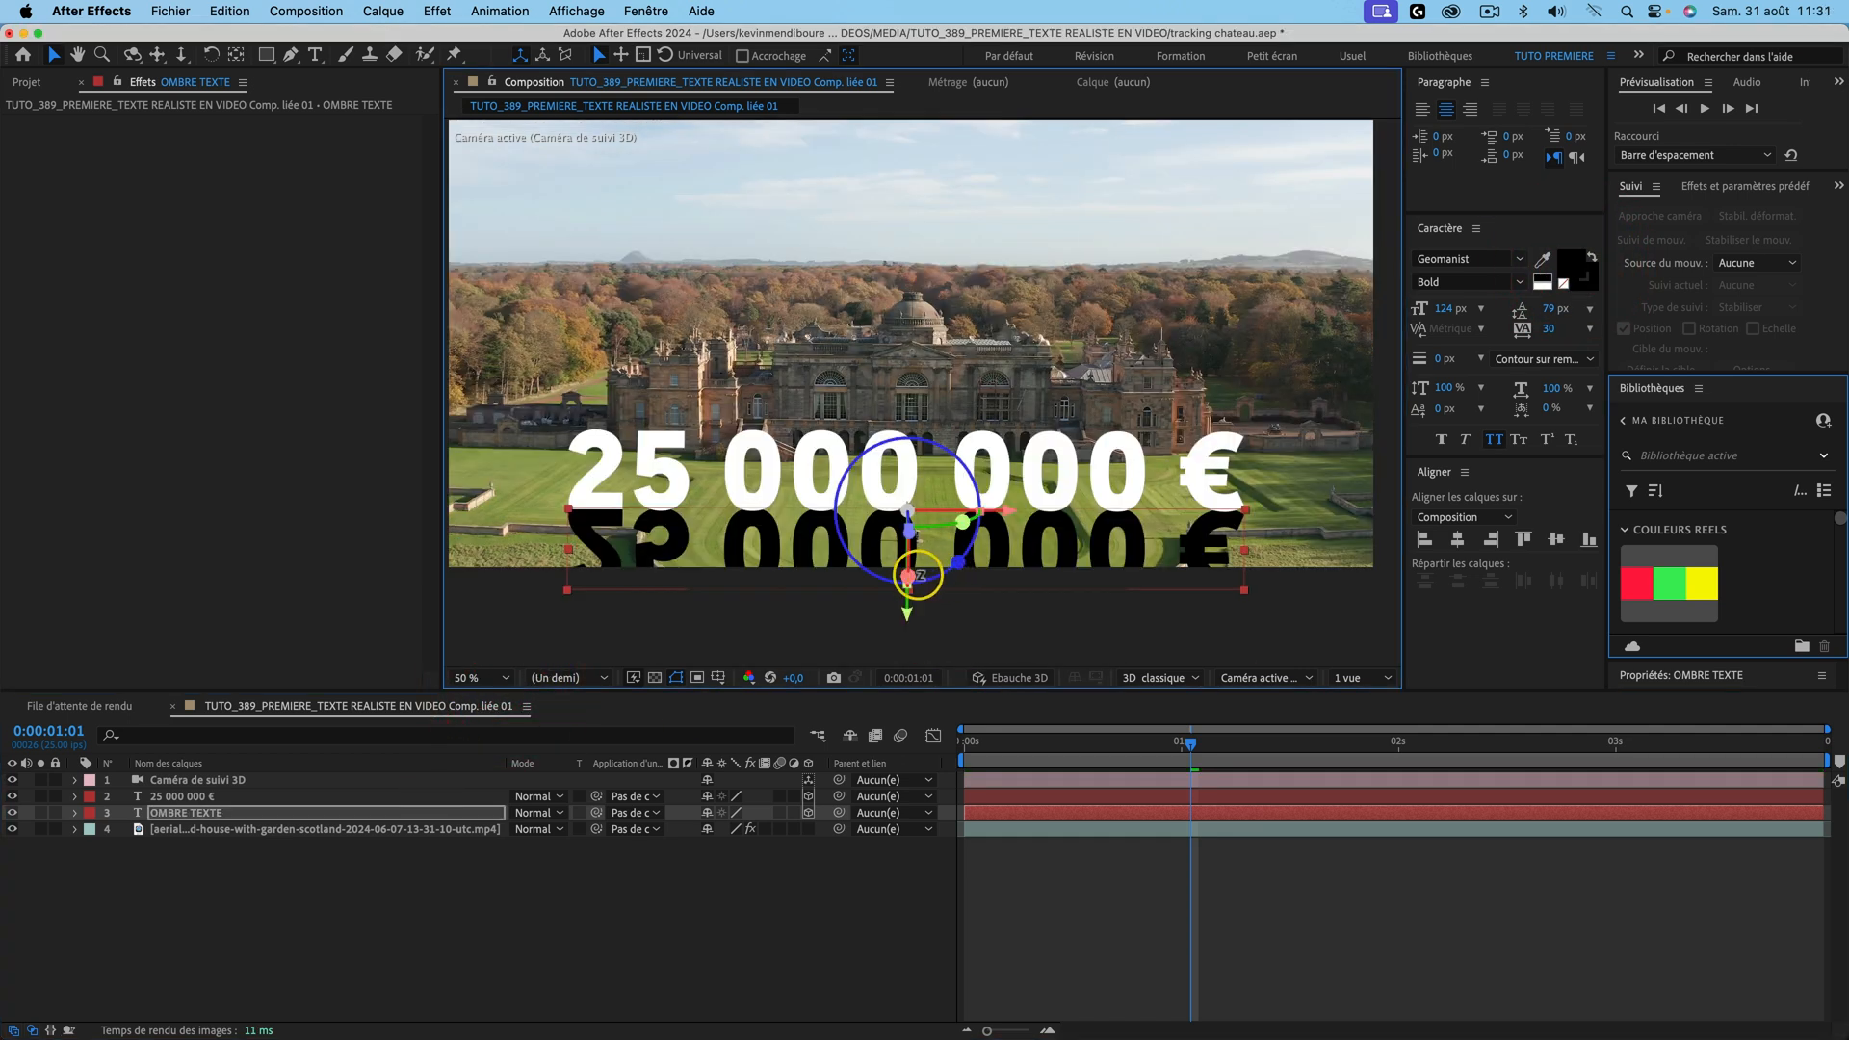
Step: Tilt OMBRE TEXTE back to about -78° on X and lower its opacity to 25%
{"action": "left_click_drag", "start_coordinate": [908, 563], "coordinate": [896, 509]}
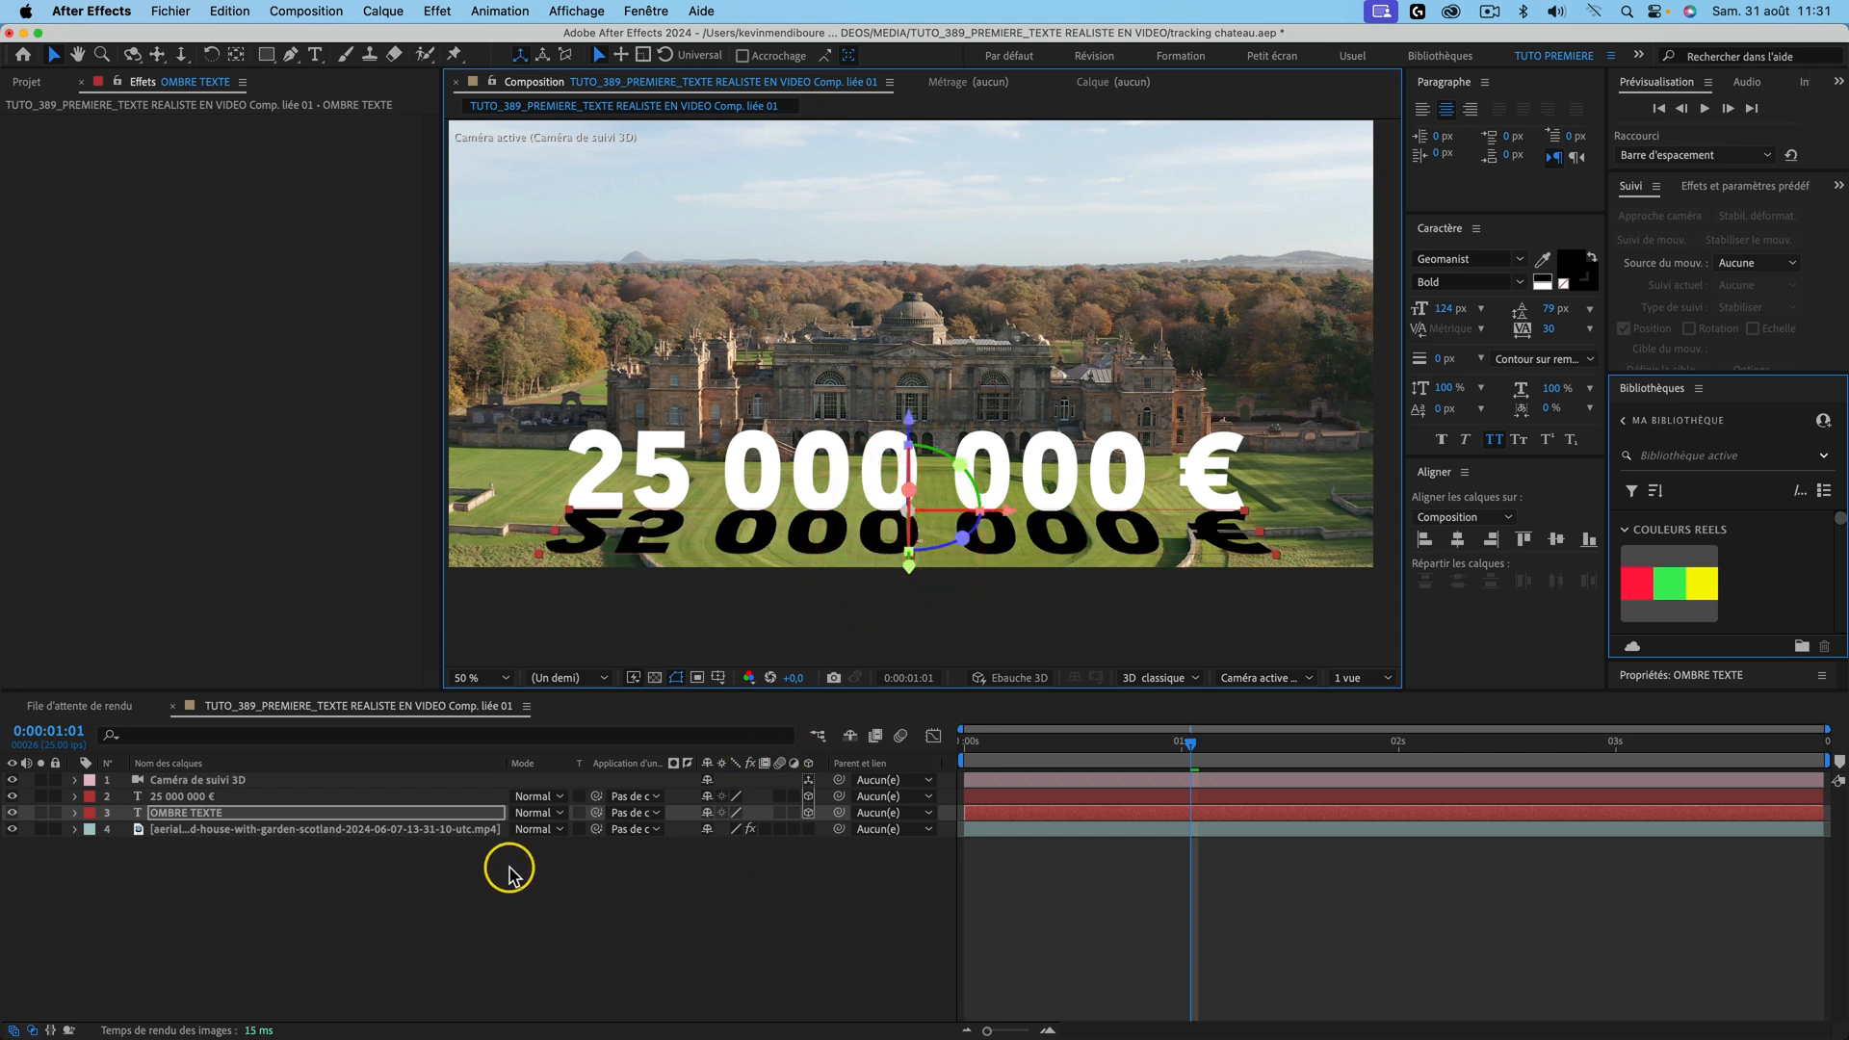
{"action": "left_click", "coordinate": [206, 812]}
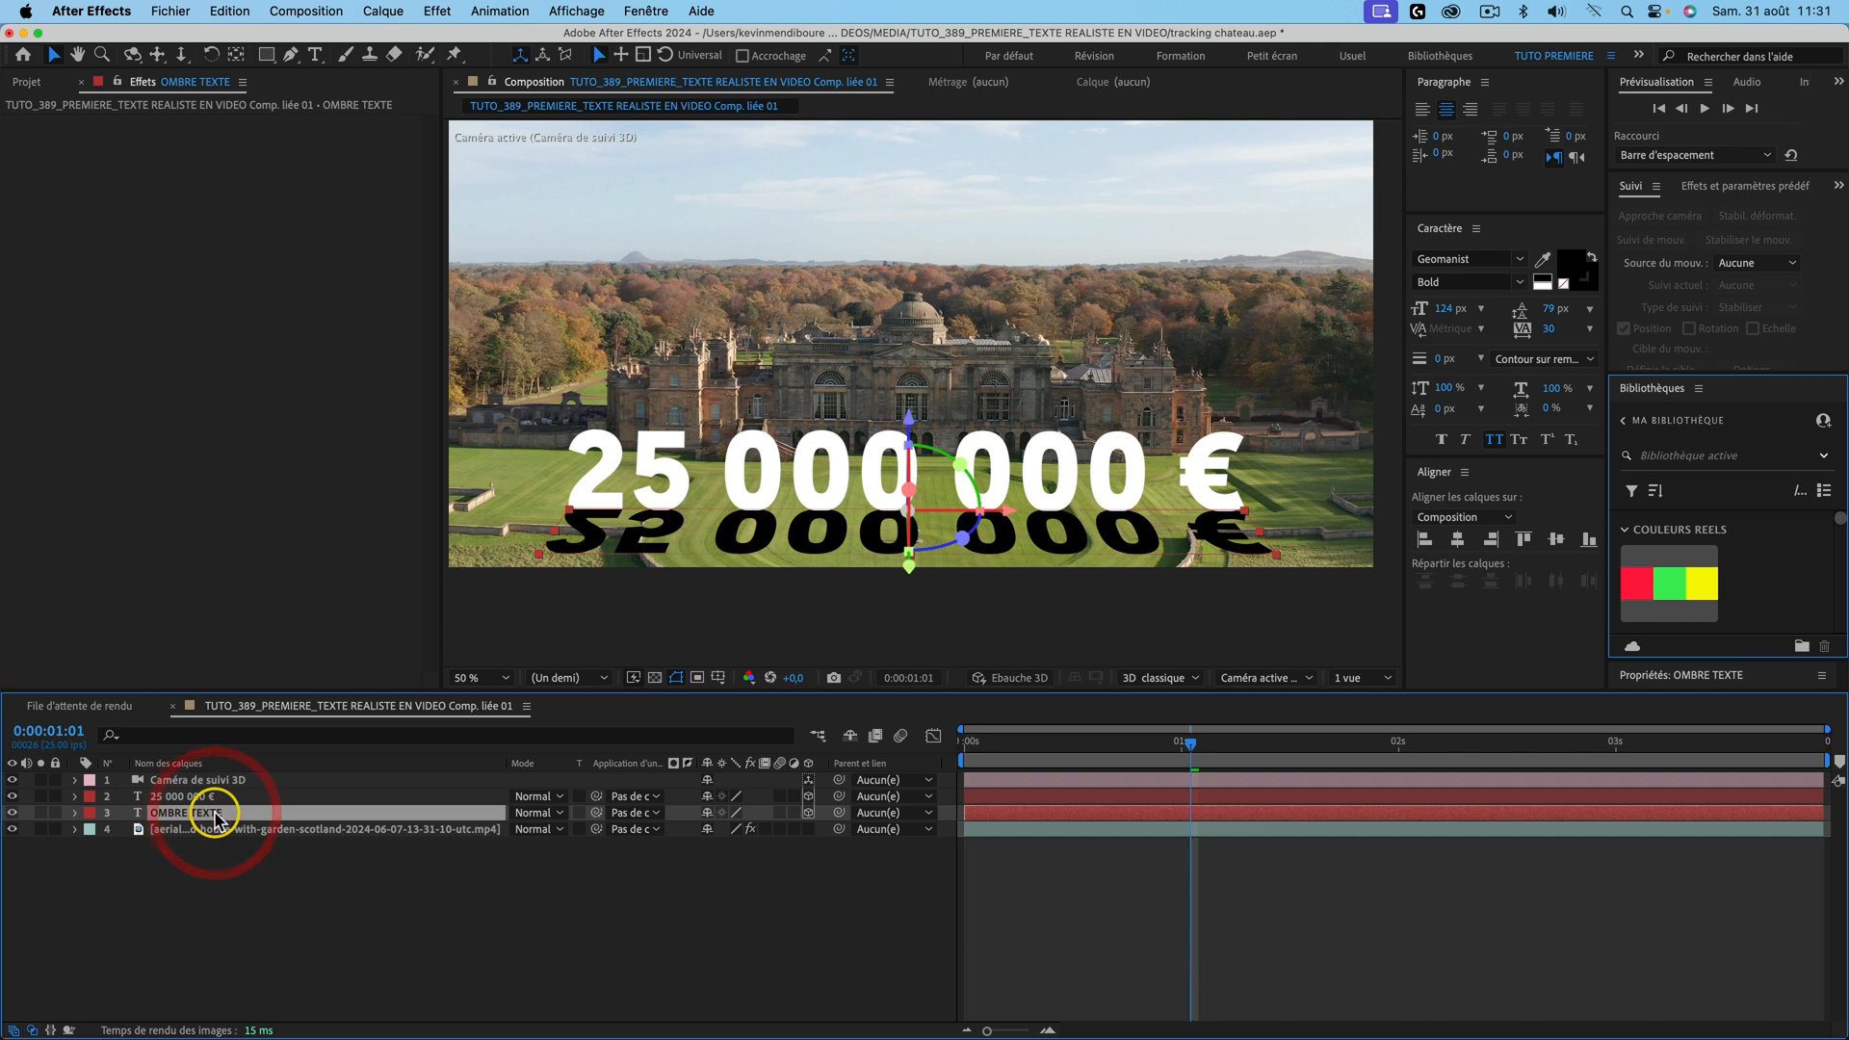
{"action": "key", "text": "t"}
{"action": "left_click_drag", "start_coordinate": [710, 826], "coordinate": [529, 821]}
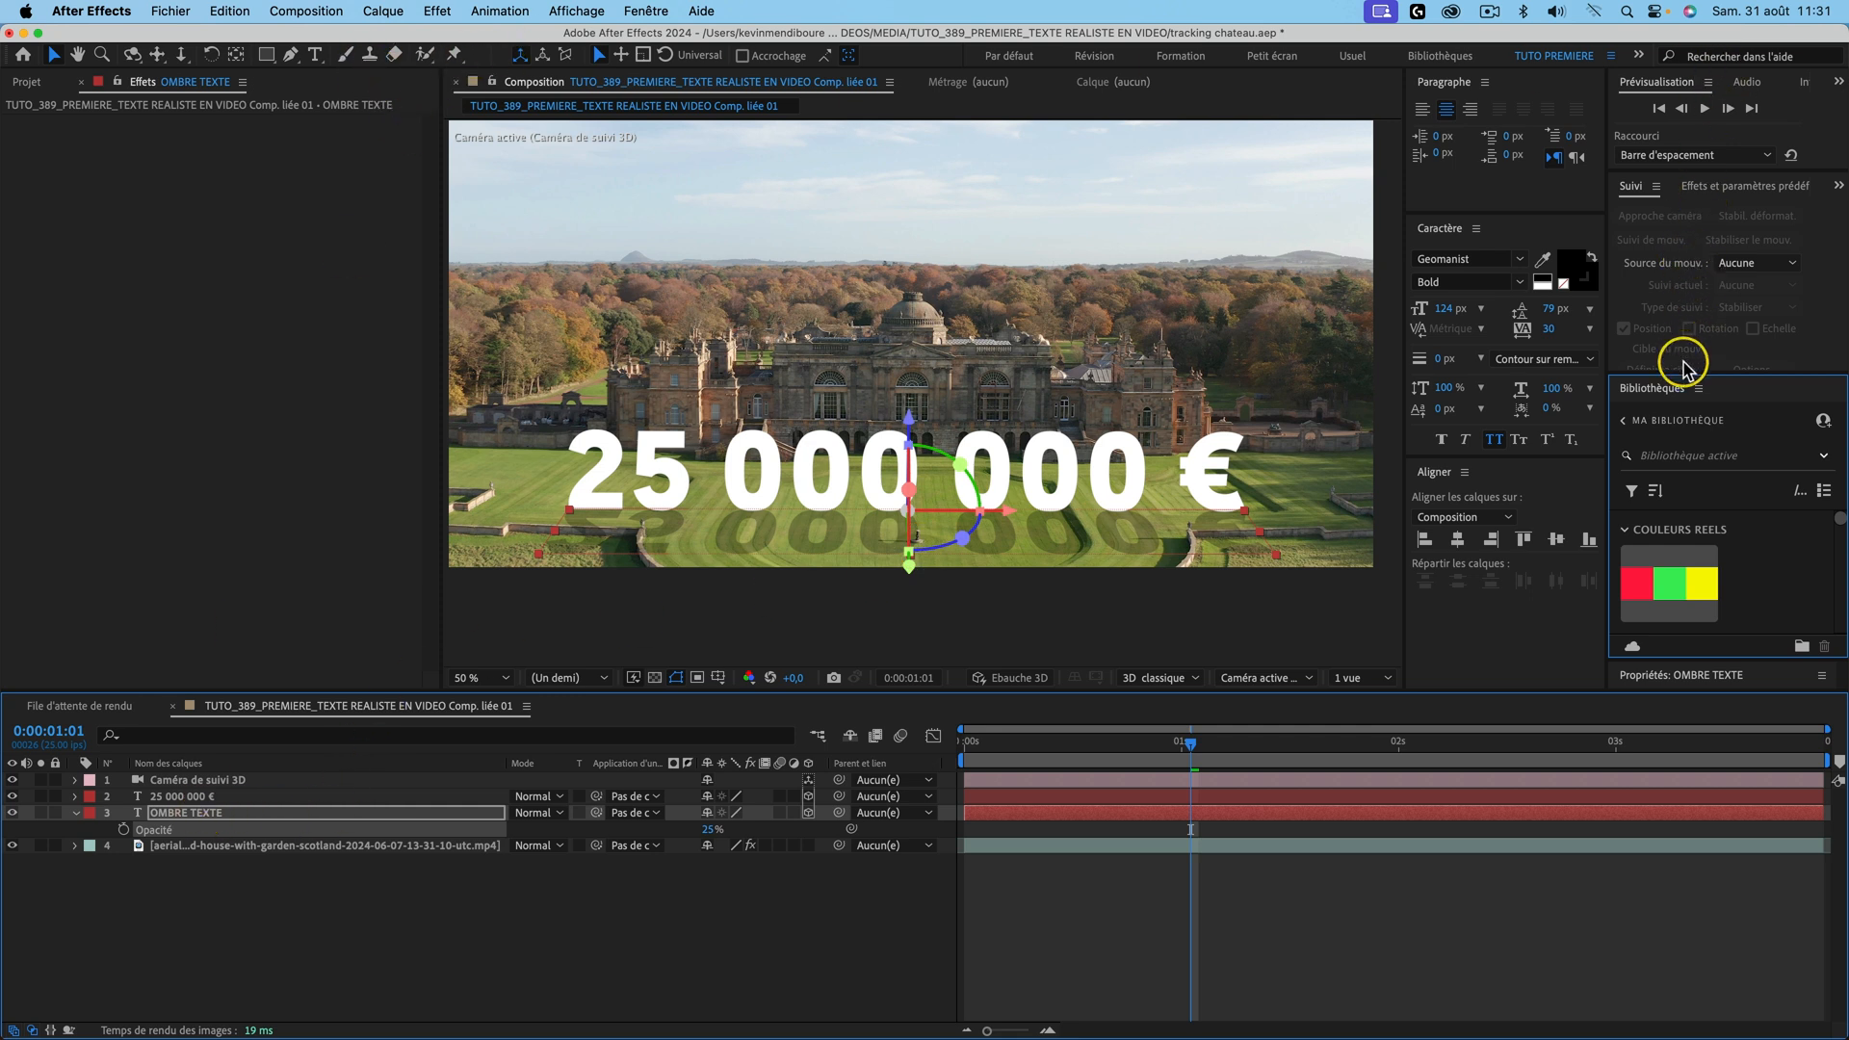
Step: Apply Flou gaussien to OMBRE TEXTE with a blur amount of 23,4
{"action": "left_click", "coordinate": [1748, 188]}
{"action": "left_click", "coordinate": [1675, 211]}
{"action": "type", "text": "flou"}
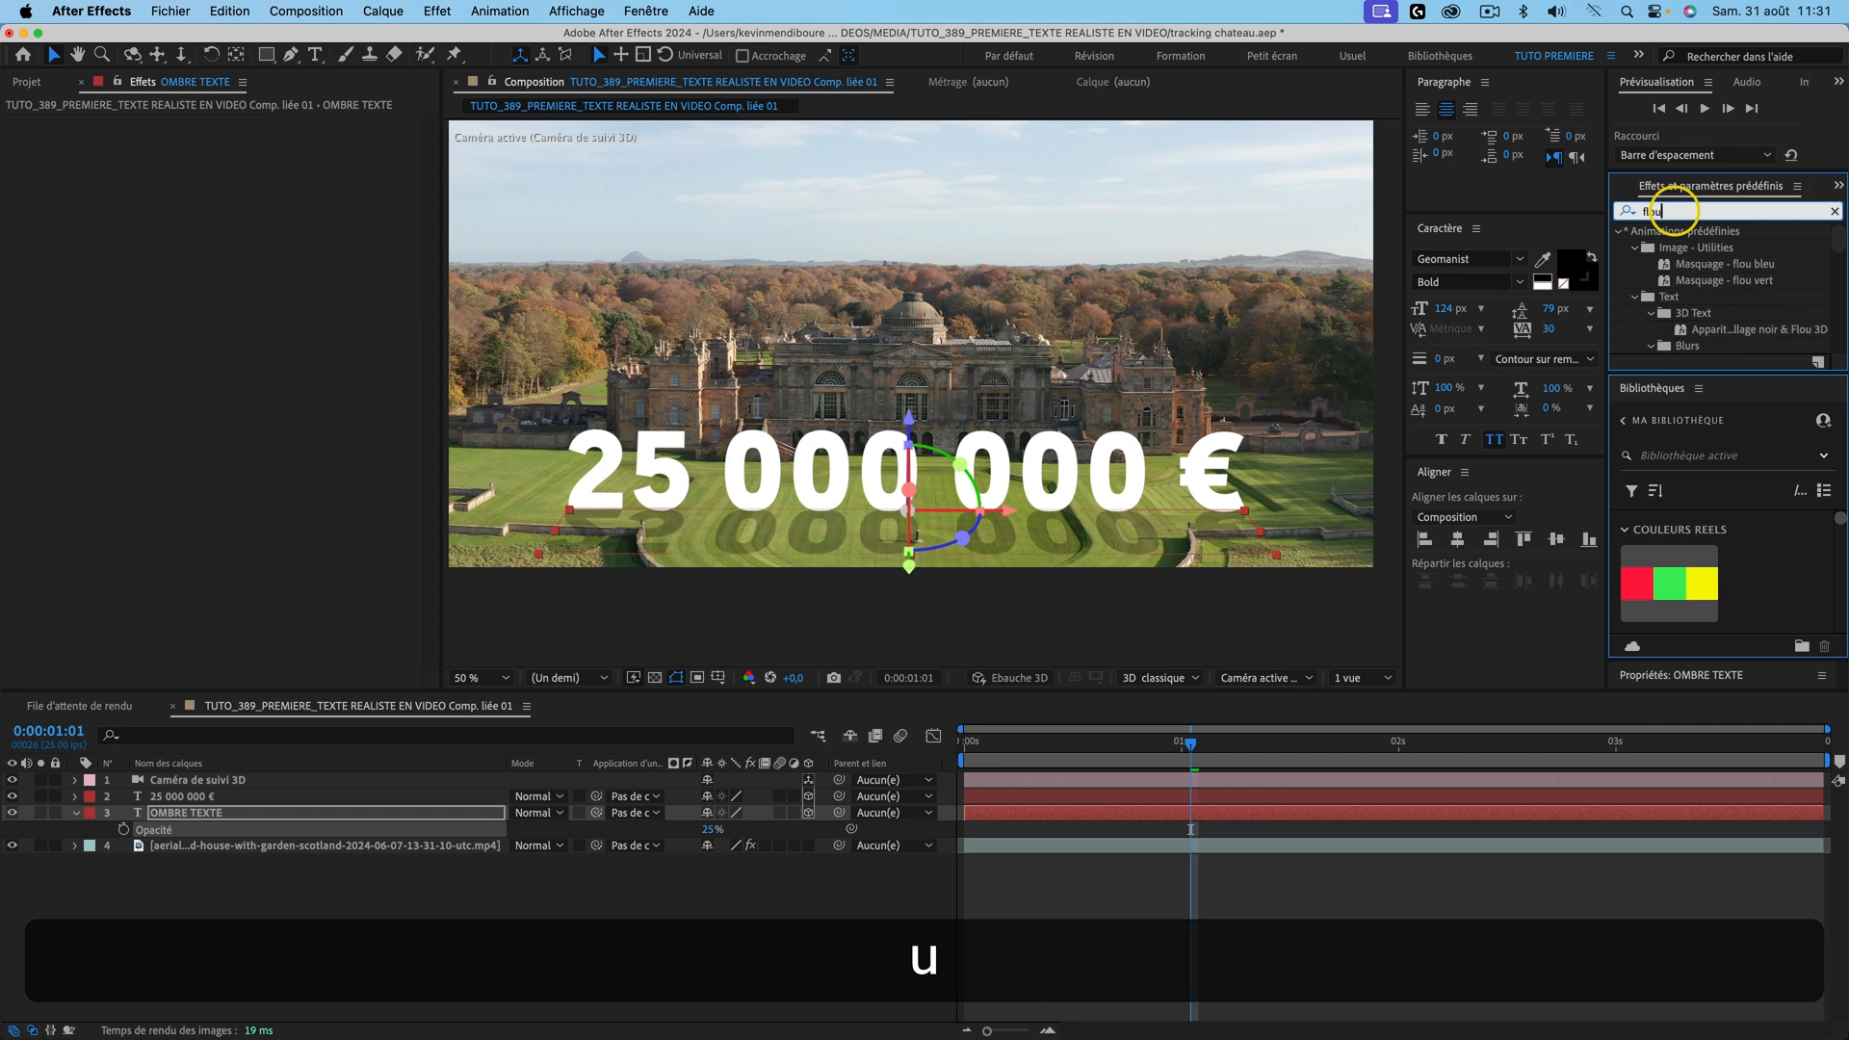
{"action": "scroll", "coordinate": [1691, 291], "scroll_direction": "down", "scroll_amount": 5}
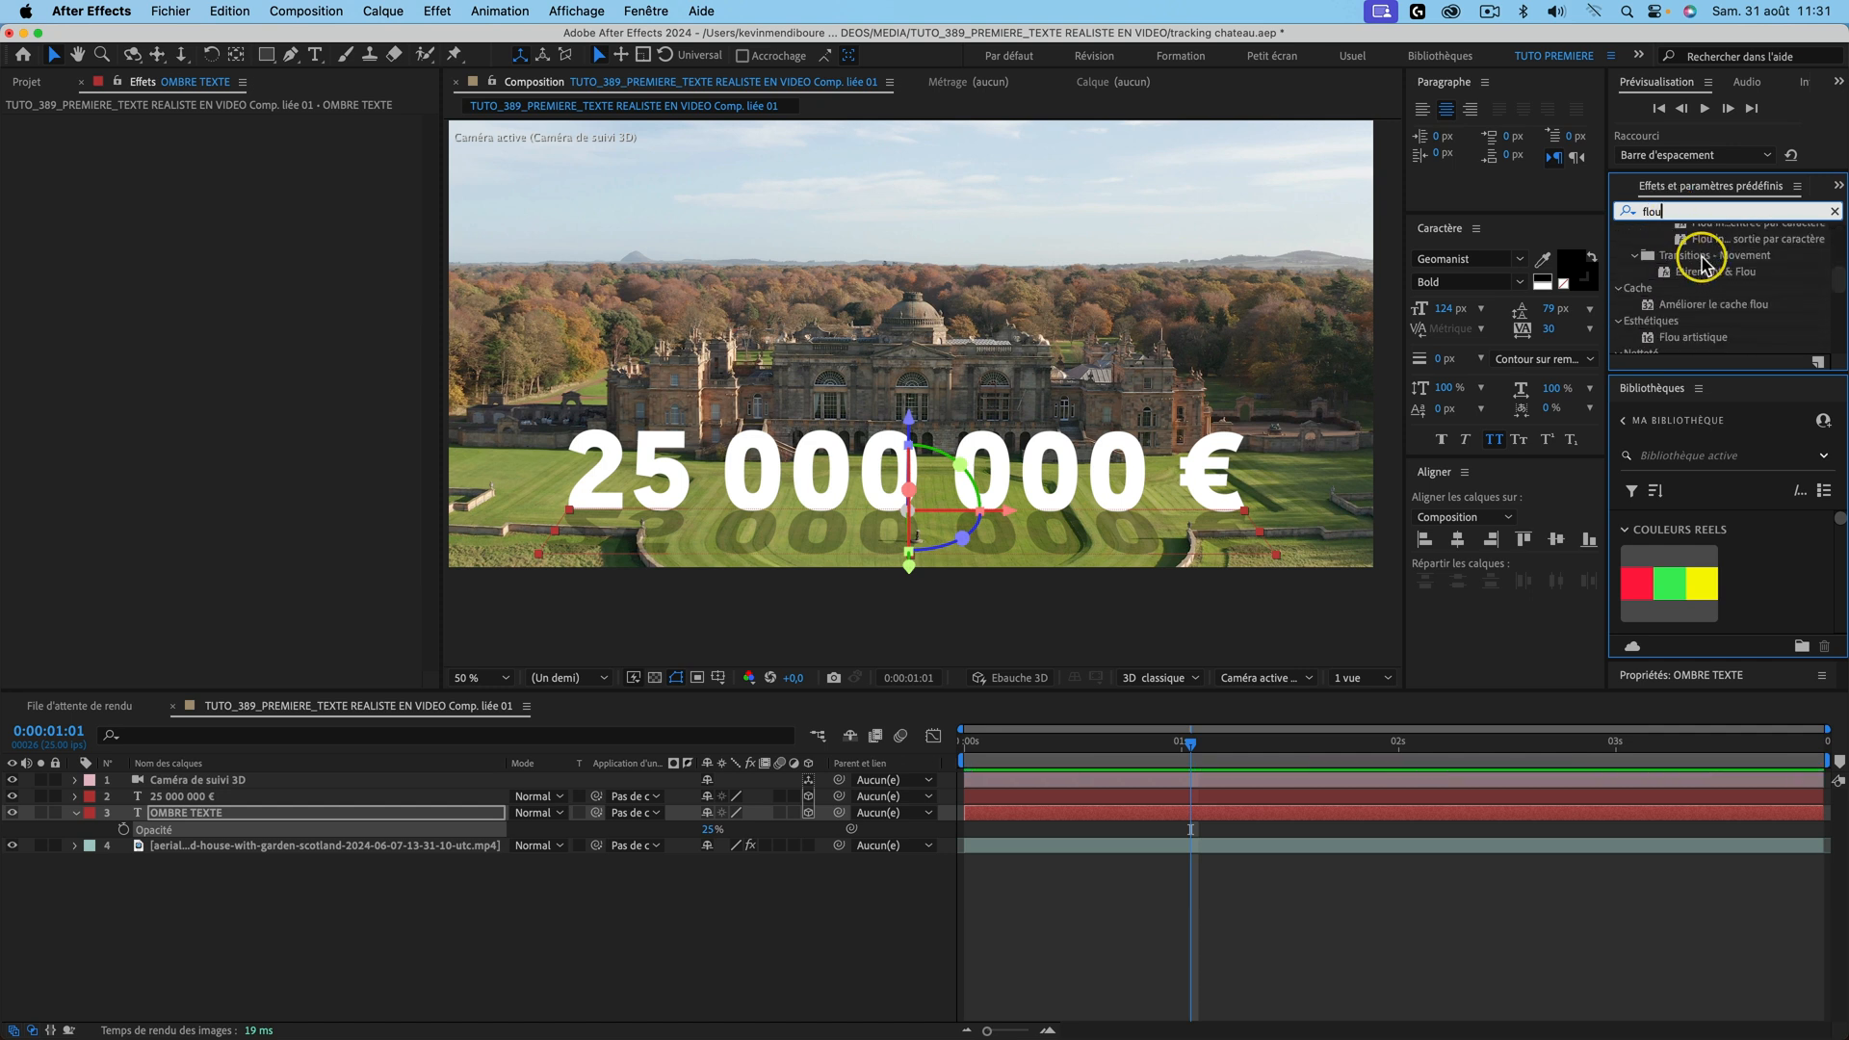
{"action": "scroll", "coordinate": [1744, 292], "scroll_direction": "down", "scroll_amount": 3}
{"action": "left_click_drag", "start_coordinate": [1703, 312], "coordinate": [174, 811]}
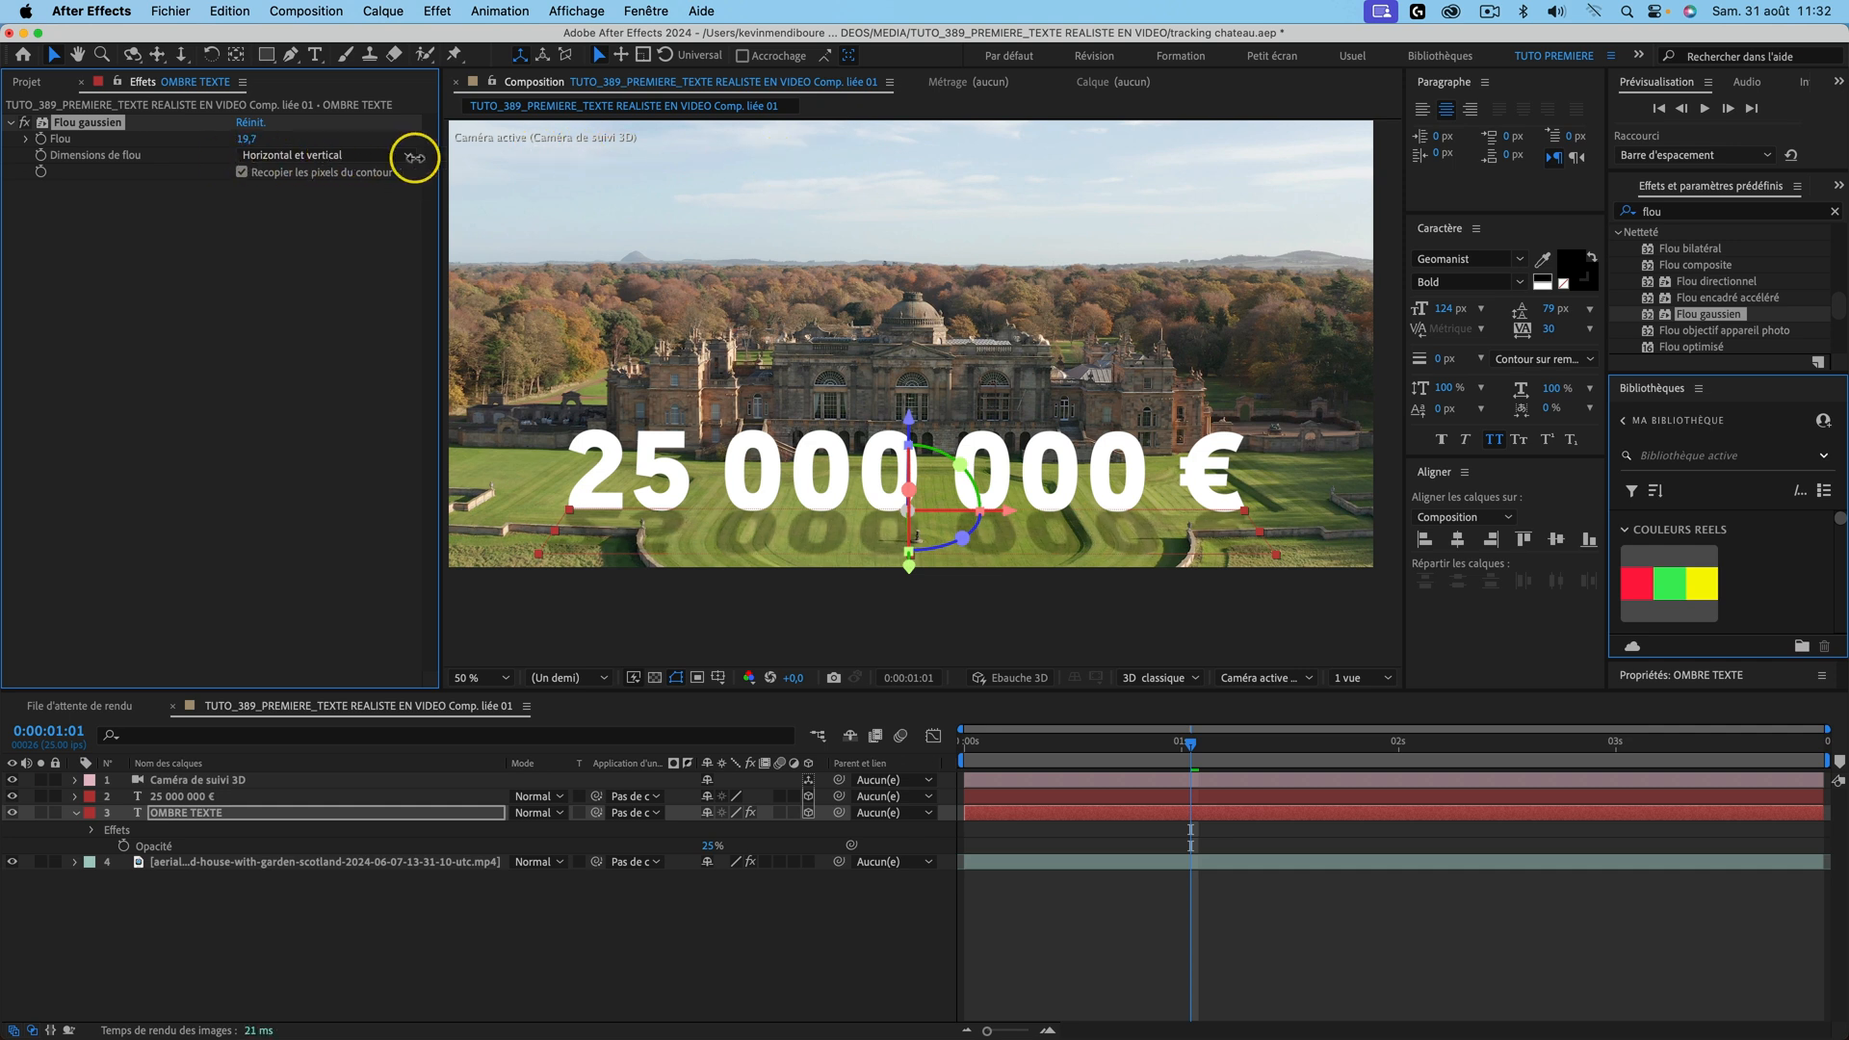
{"action": "left_click_drag", "start_coordinate": [441, 158], "coordinate": [466, 160]}
Step: Preview the blurred shadow, save the project, and return to the composition start
{"action": "key", "text": "space"}
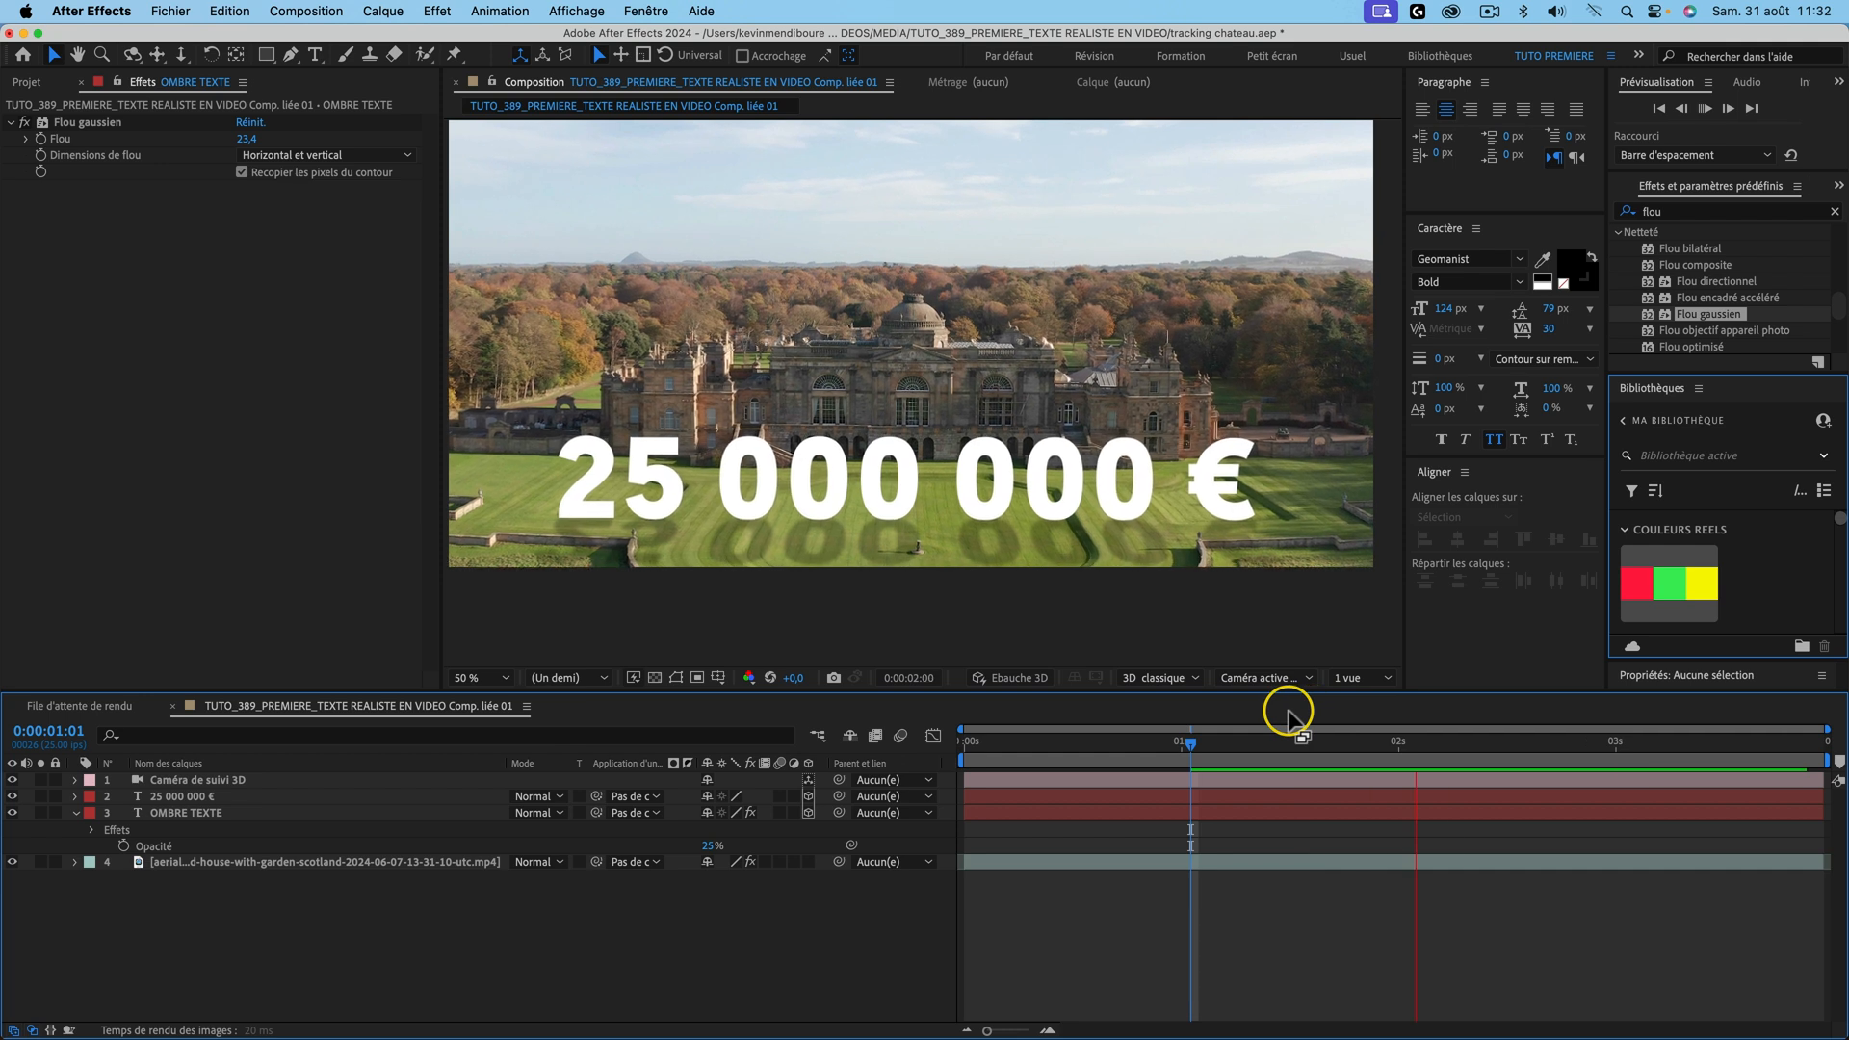
{"action": "key", "text": "ctrl+s"}
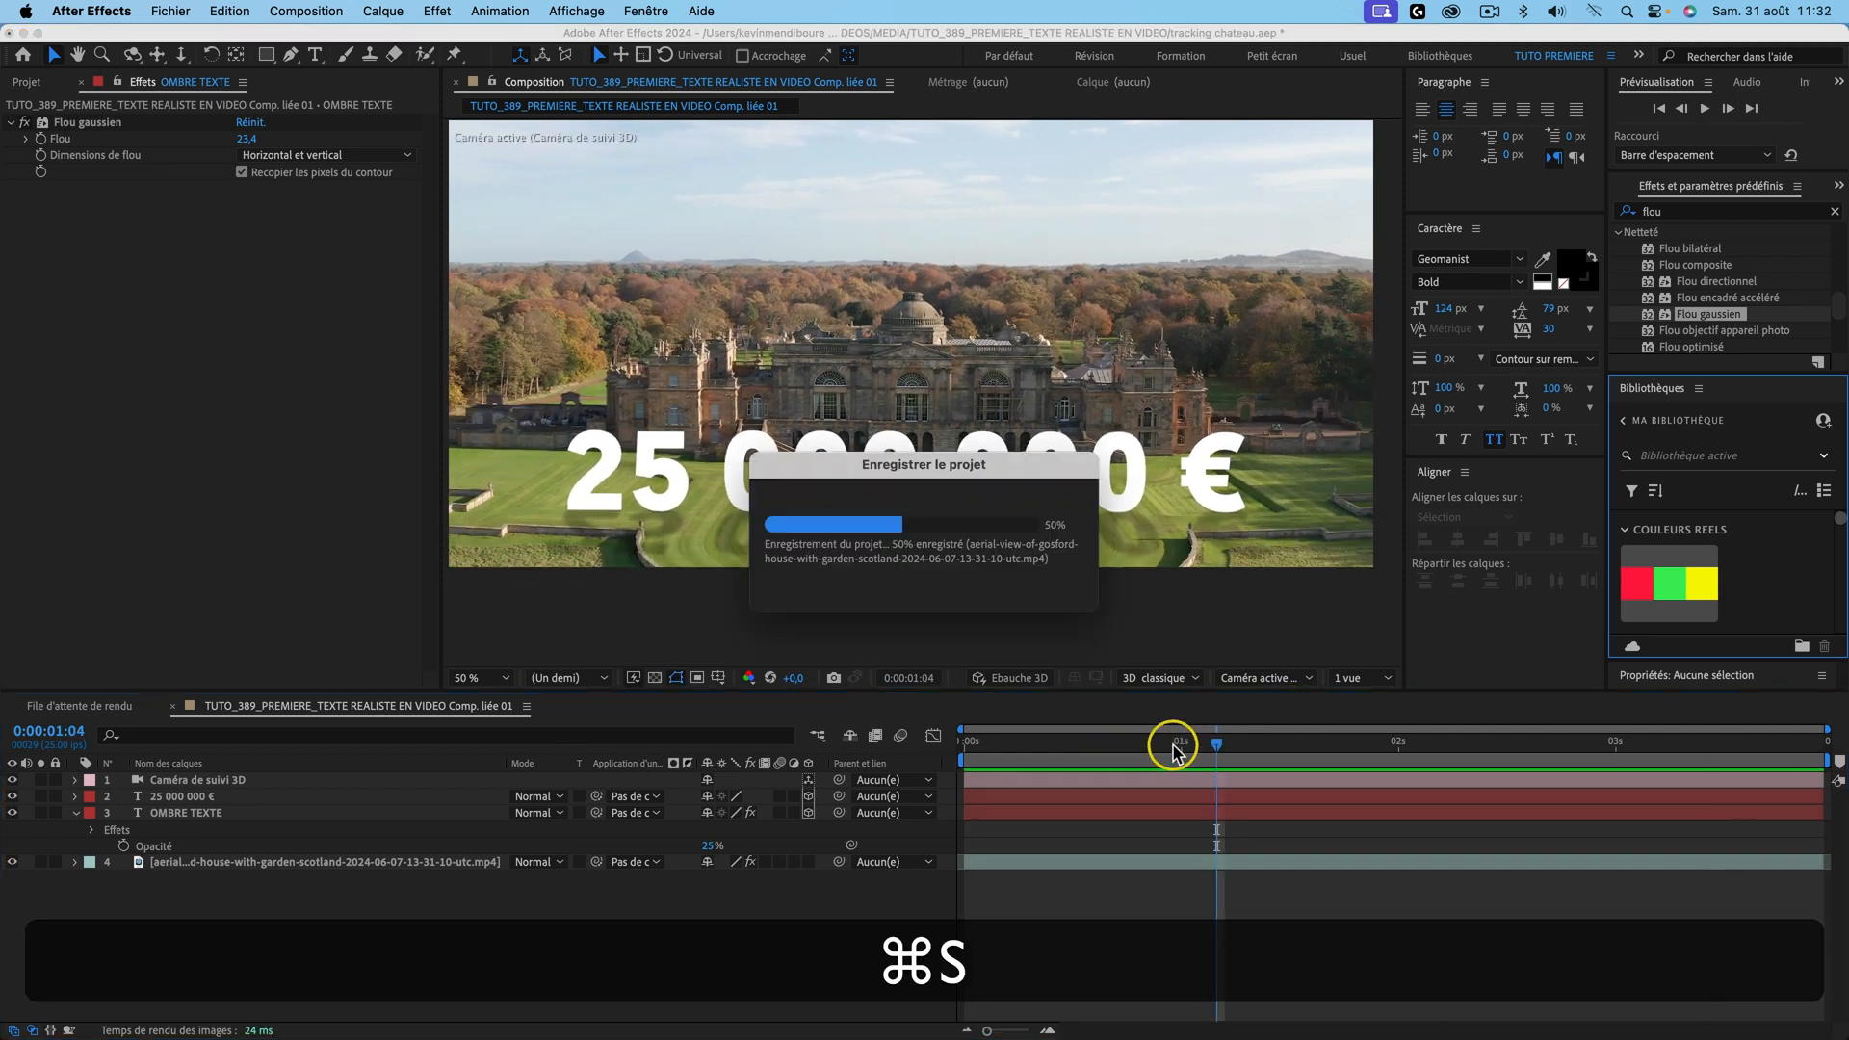
{"action": "left_click_drag", "start_coordinate": [1149, 745], "coordinate": [901, 739]}
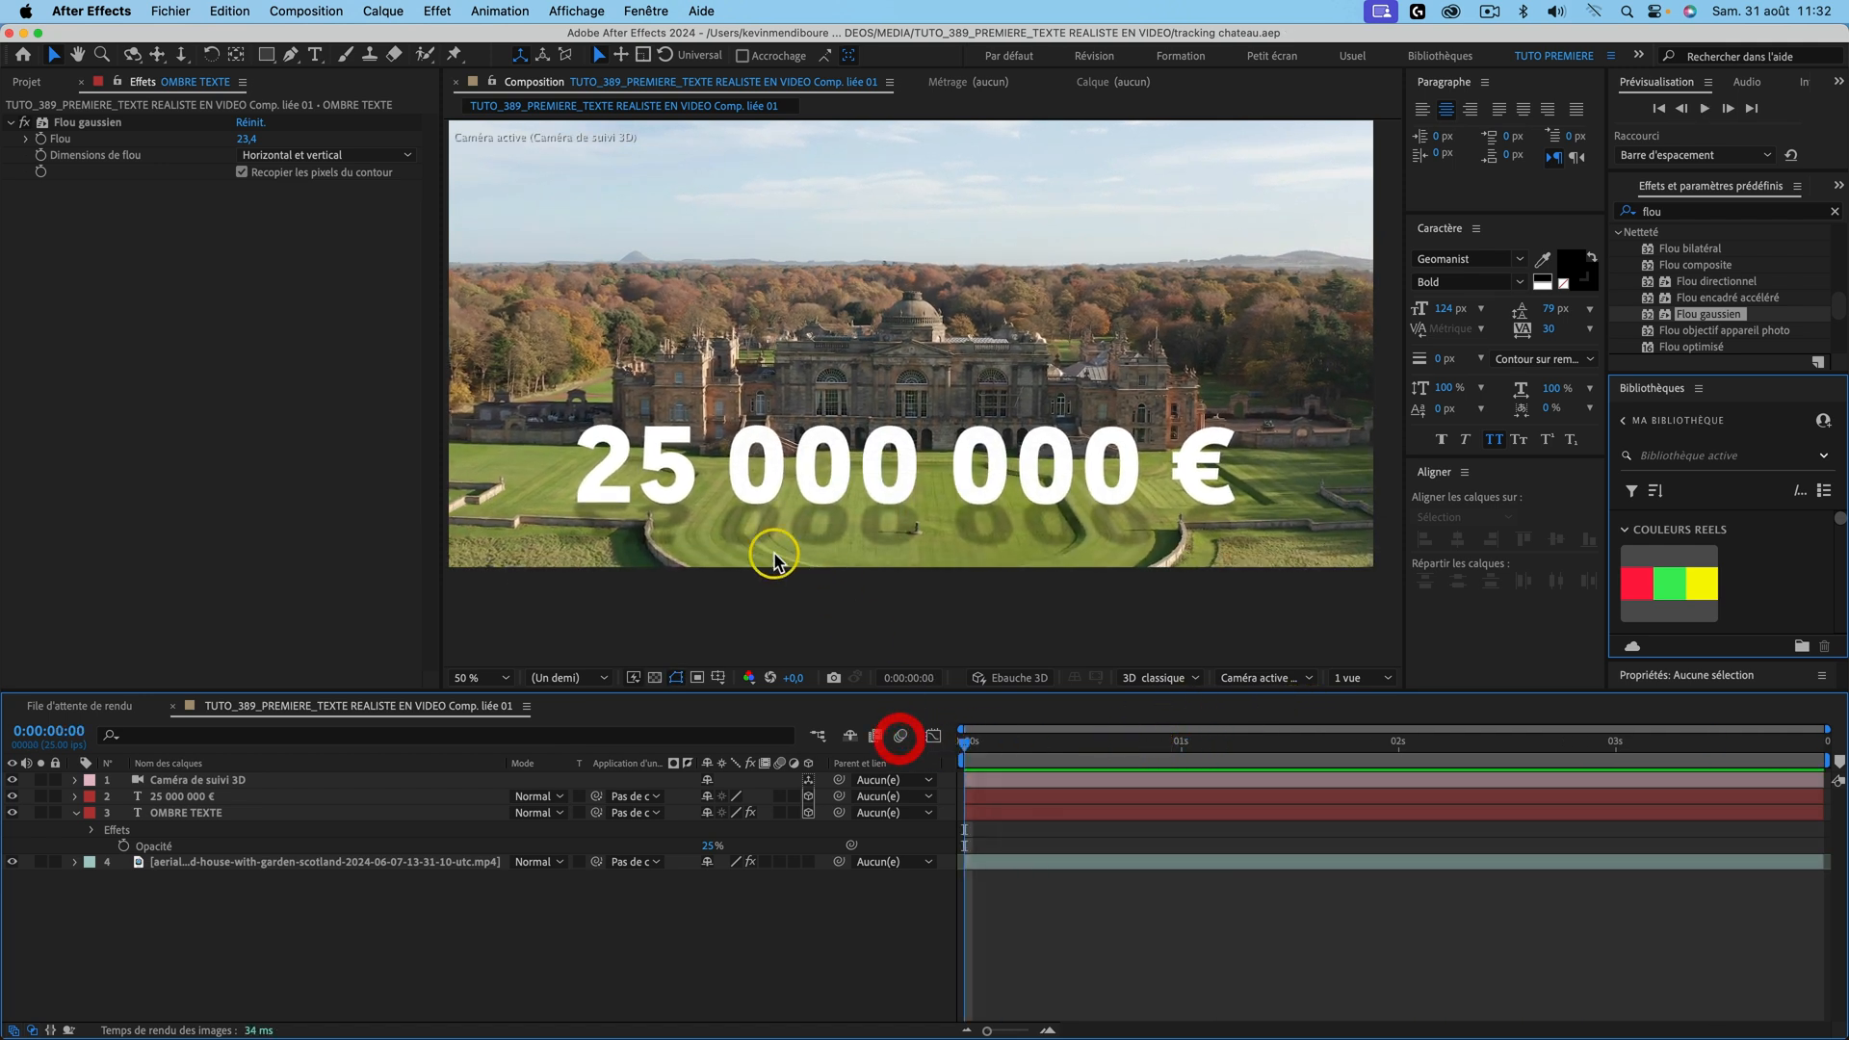
{"action": "left_click", "coordinate": [197, 813]}
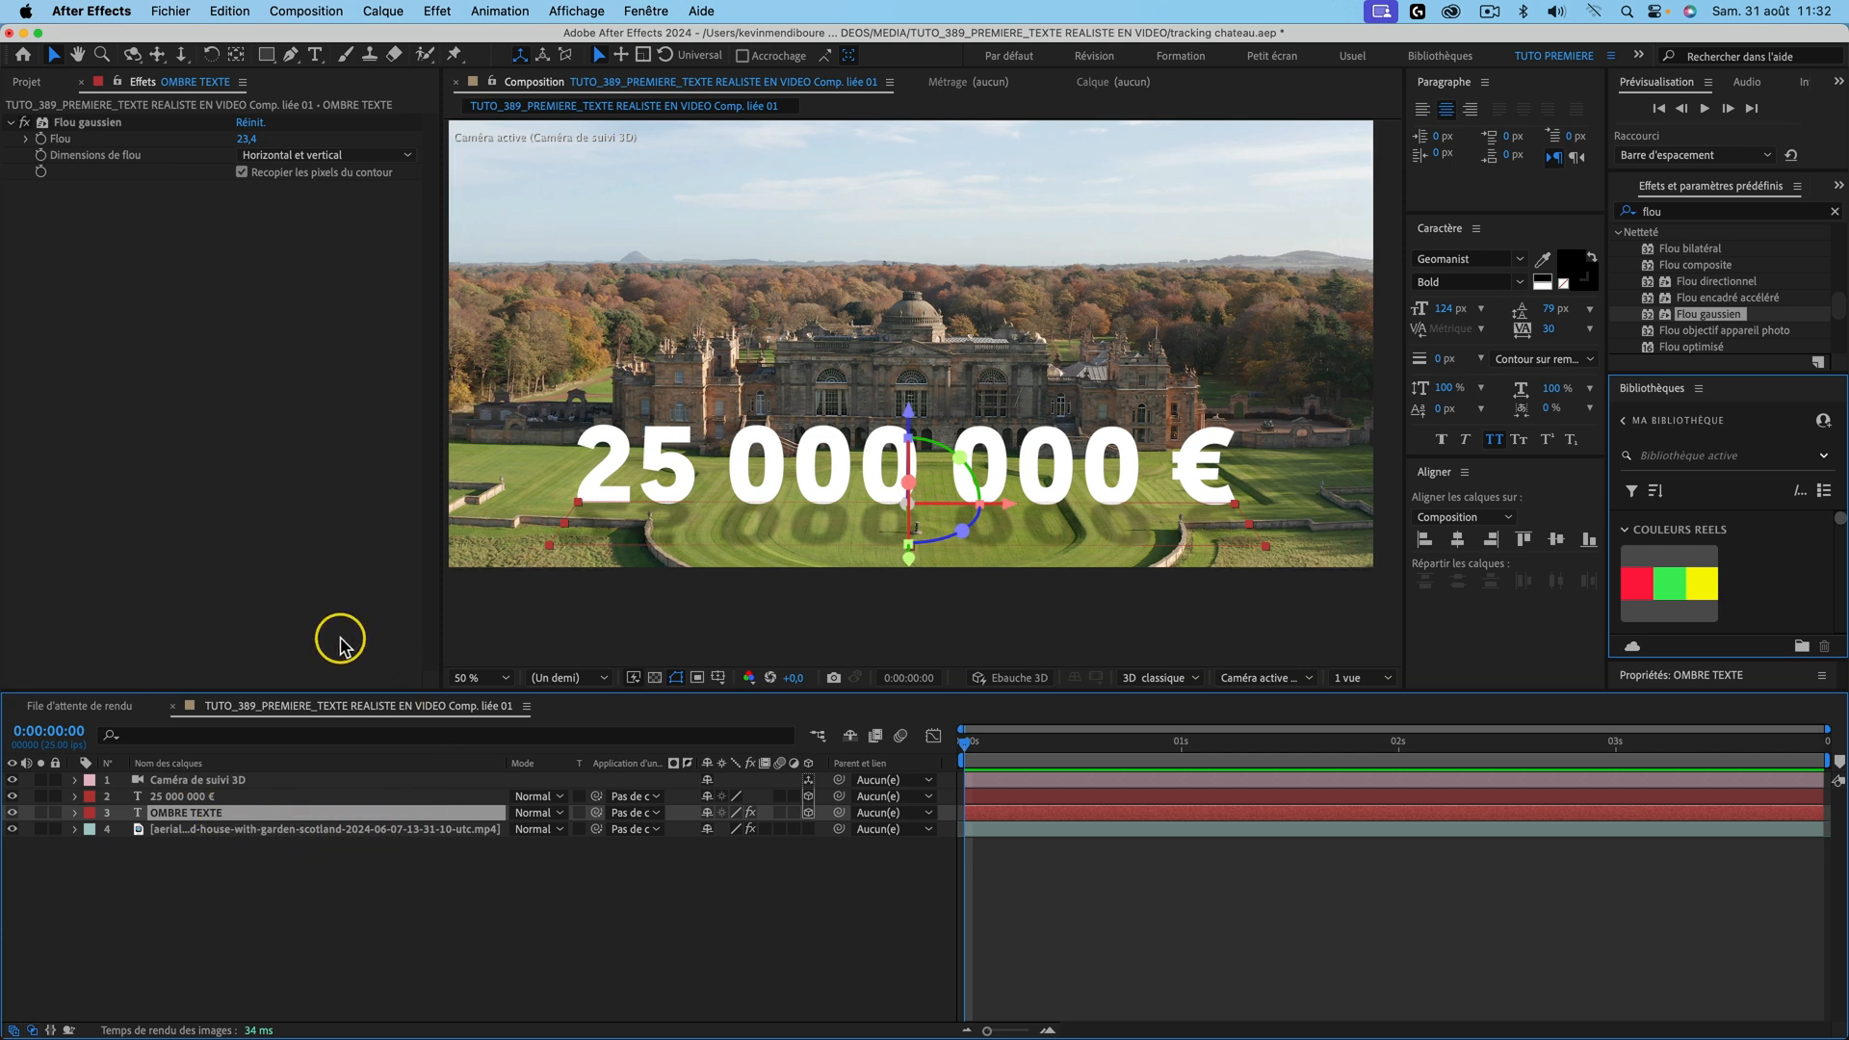
Step: Draw a closed Pen mask around the lower part of the OMBRE TEXTE shadow
{"action": "key", "text": "g"}
{"action": "left_click", "coordinate": [539, 522]}
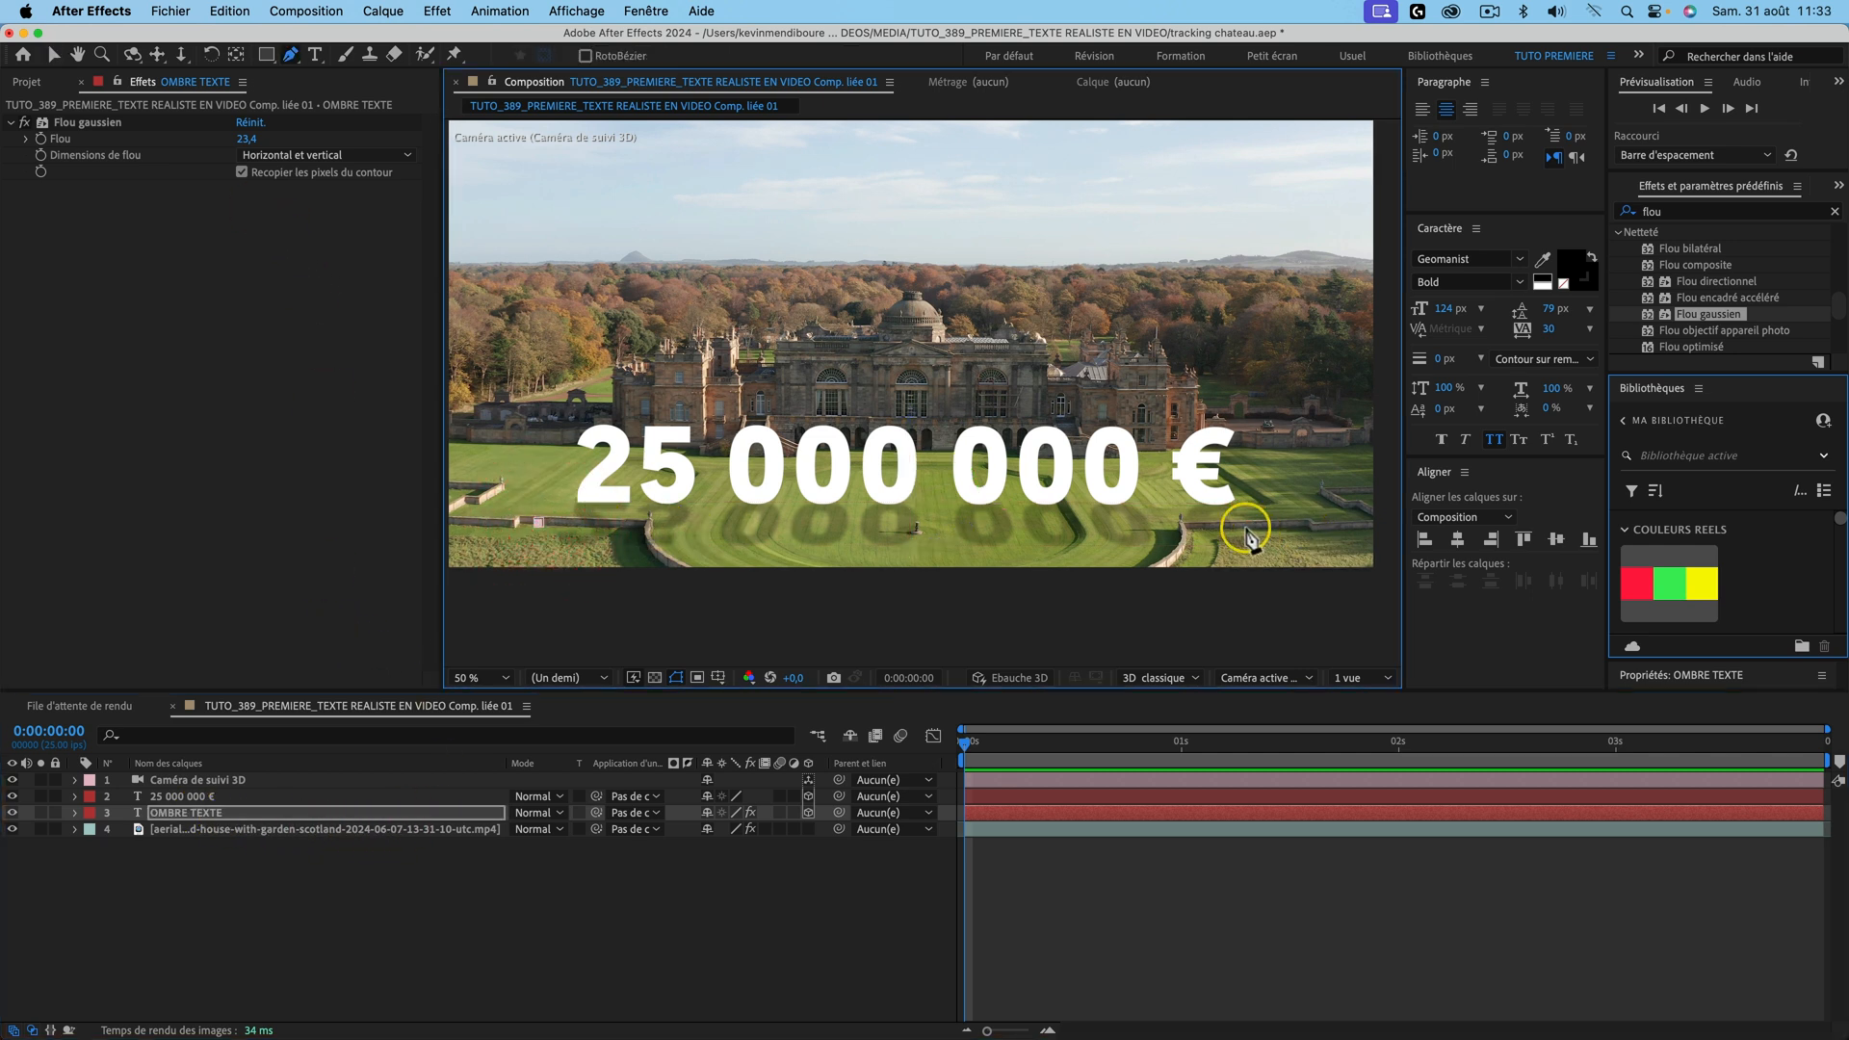
{"action": "left_click_drag", "start_coordinate": [1294, 529], "coordinate": [1283, 559]}
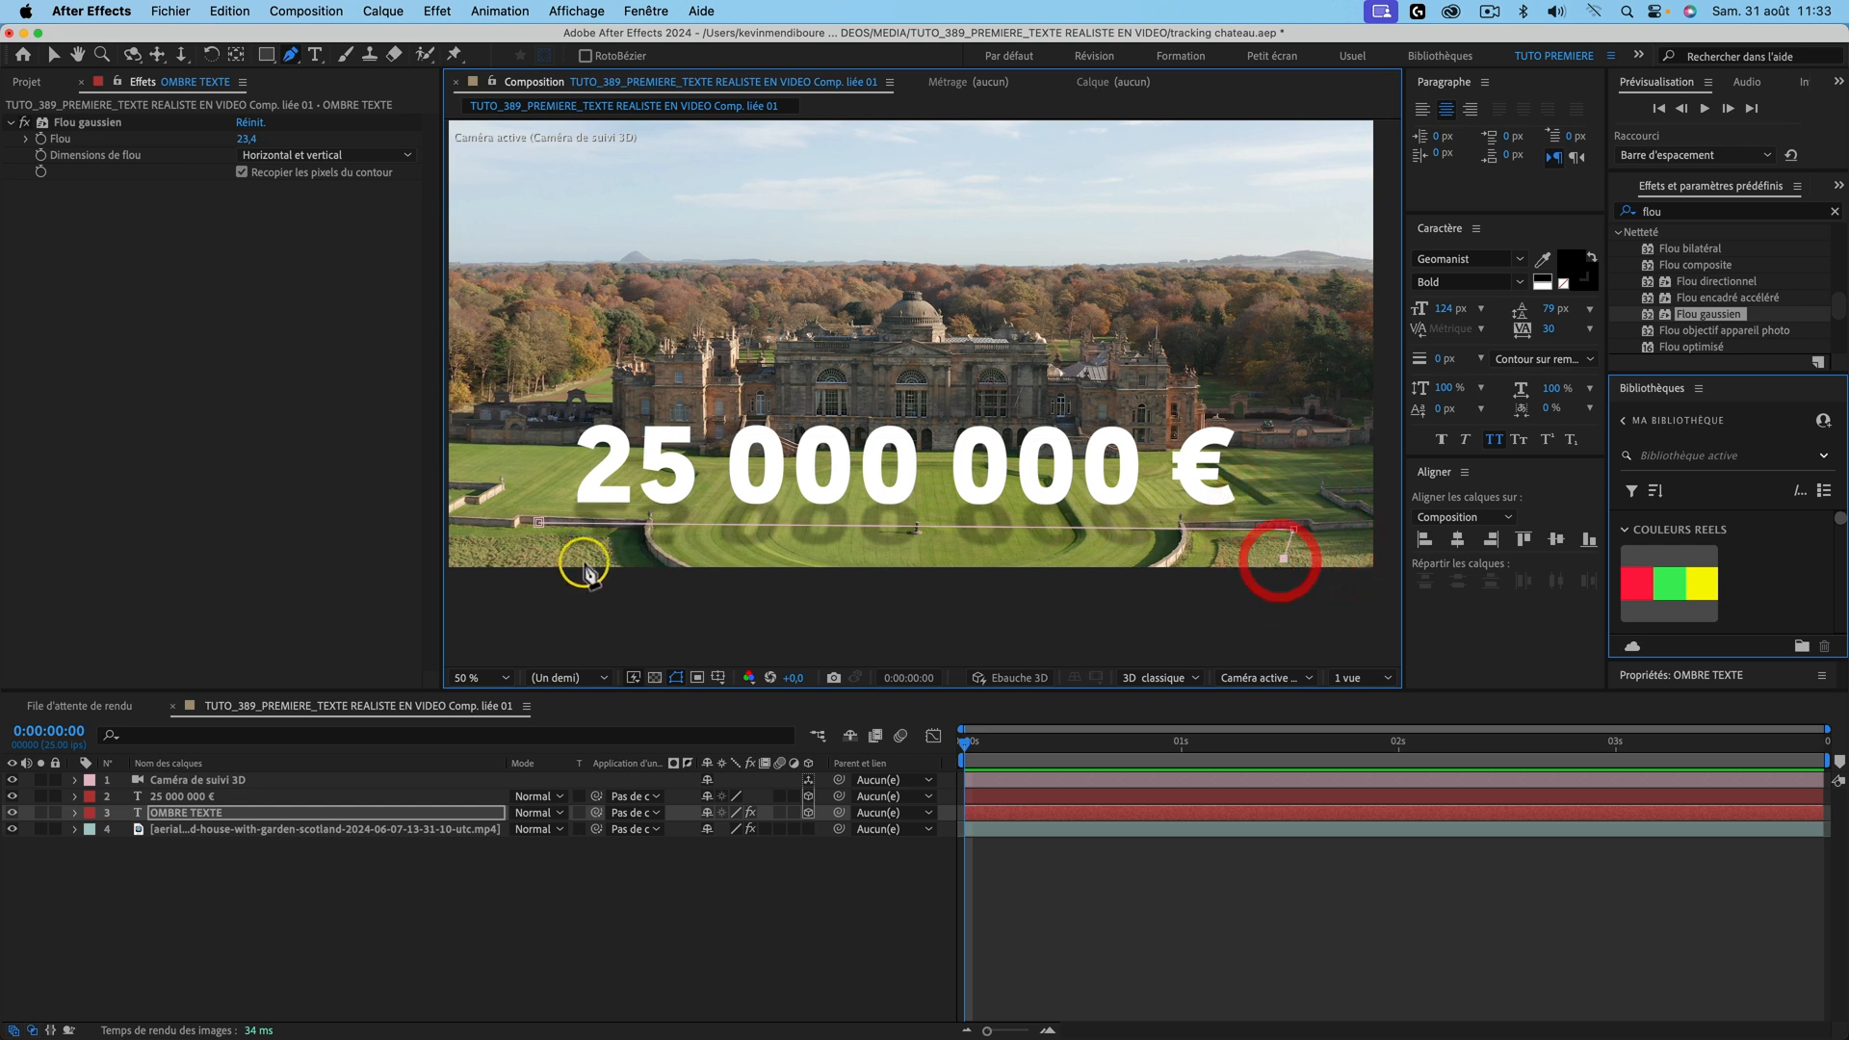
{"action": "left_click", "coordinate": [527, 556]}
{"action": "left_click", "coordinate": [539, 522]}
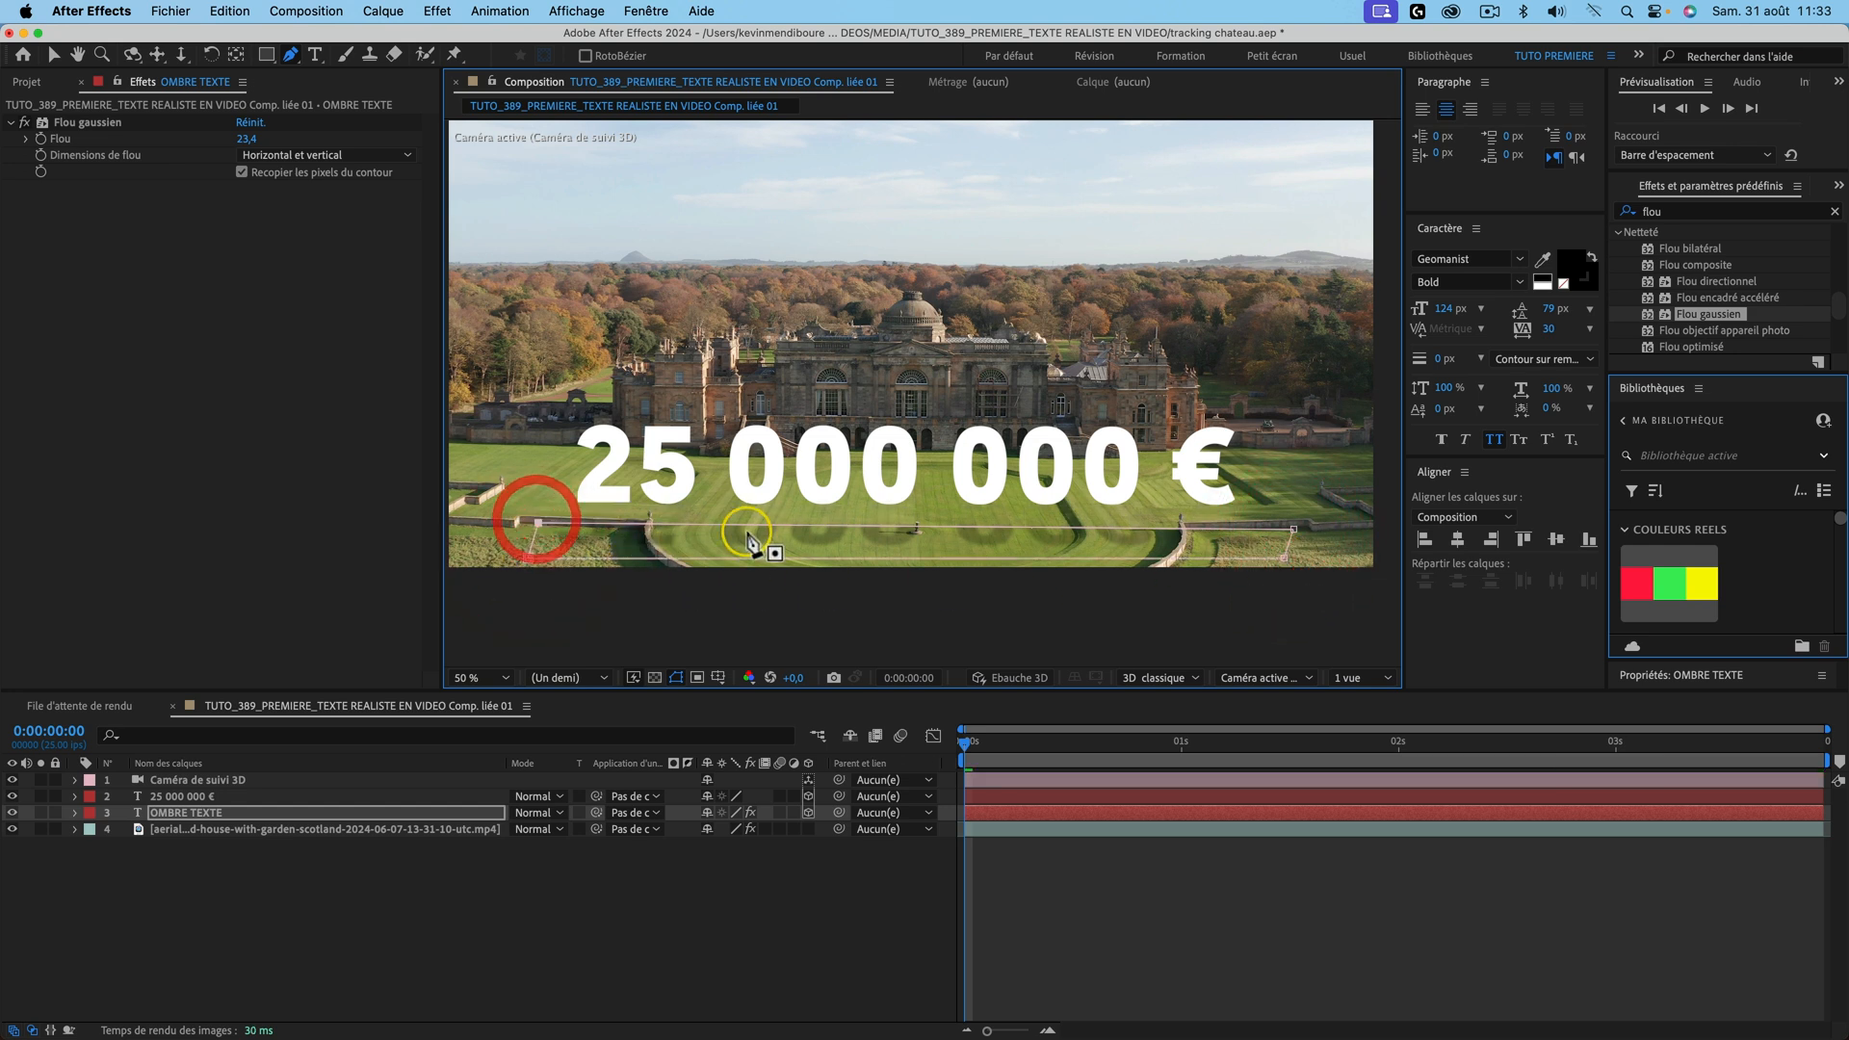
Step: Invert Masque 1 and set its feather to 93 pixels
{"action": "left_click", "coordinate": [77, 813]}
{"action": "left_click", "coordinate": [92, 847]}
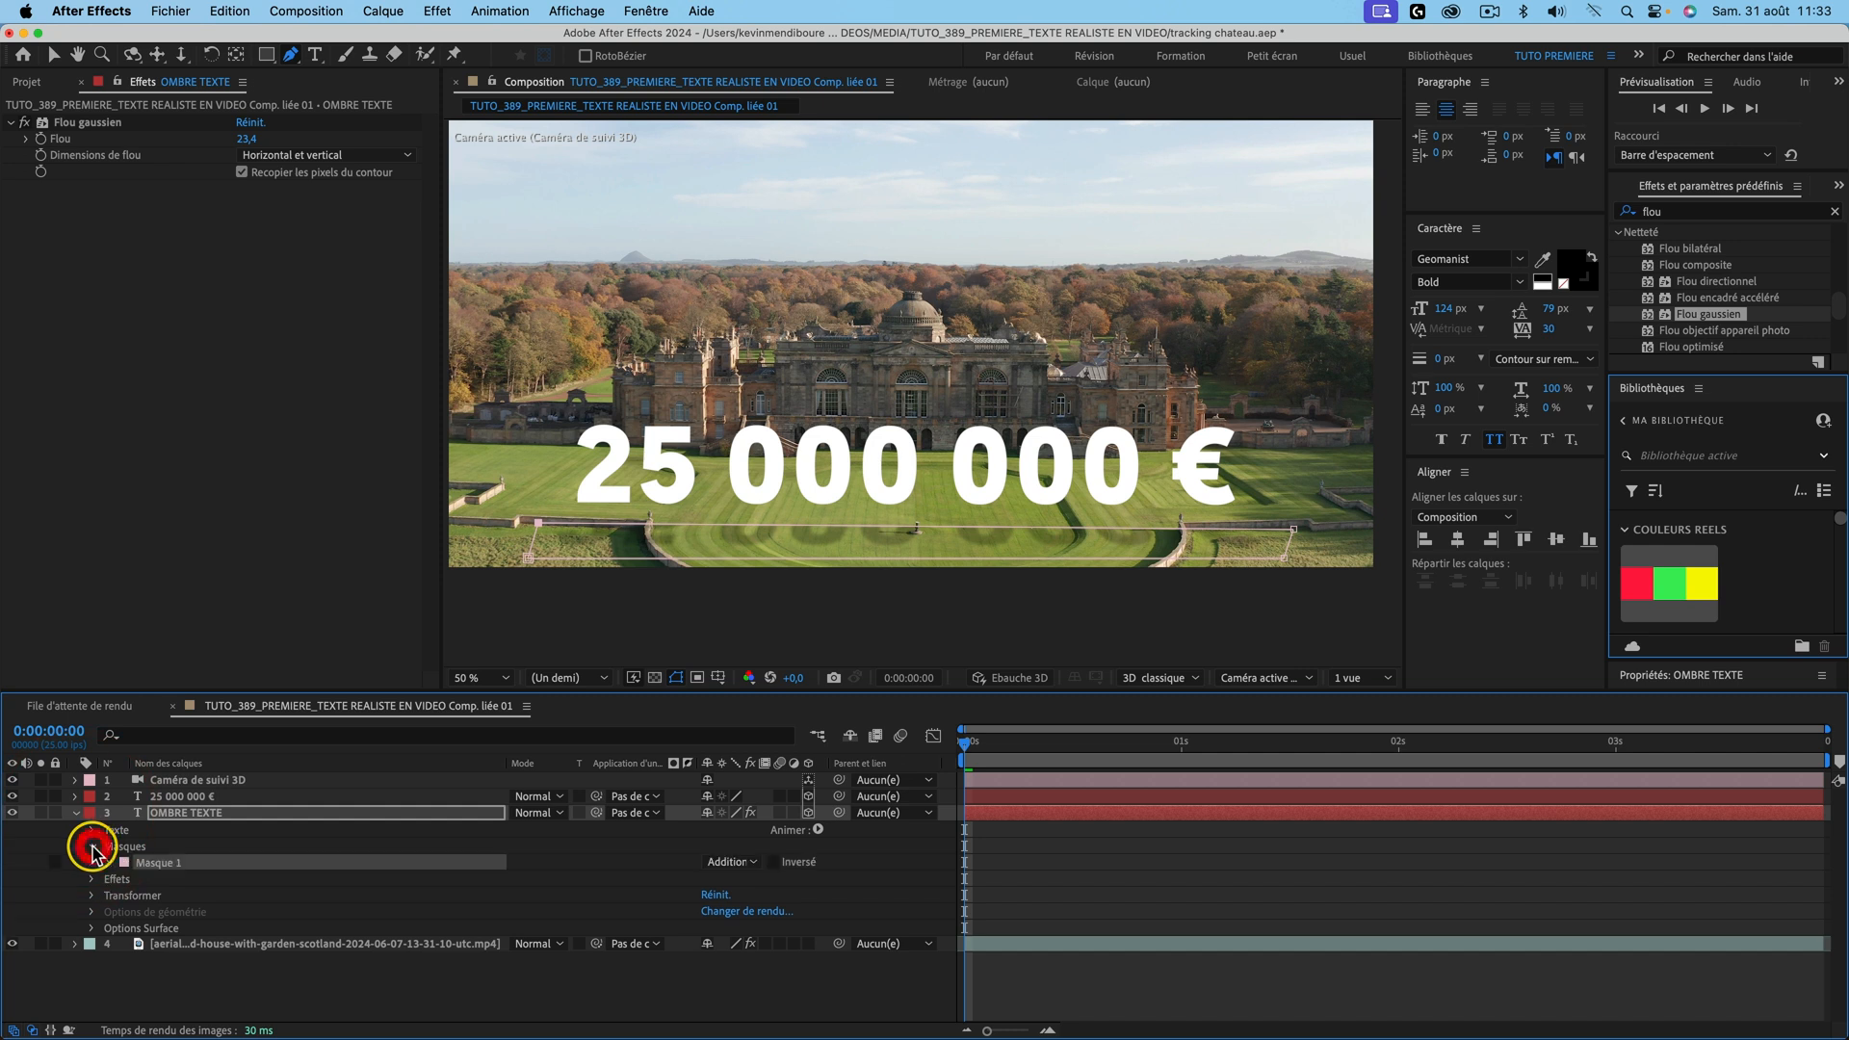
{"action": "left_click", "coordinate": [775, 862]}
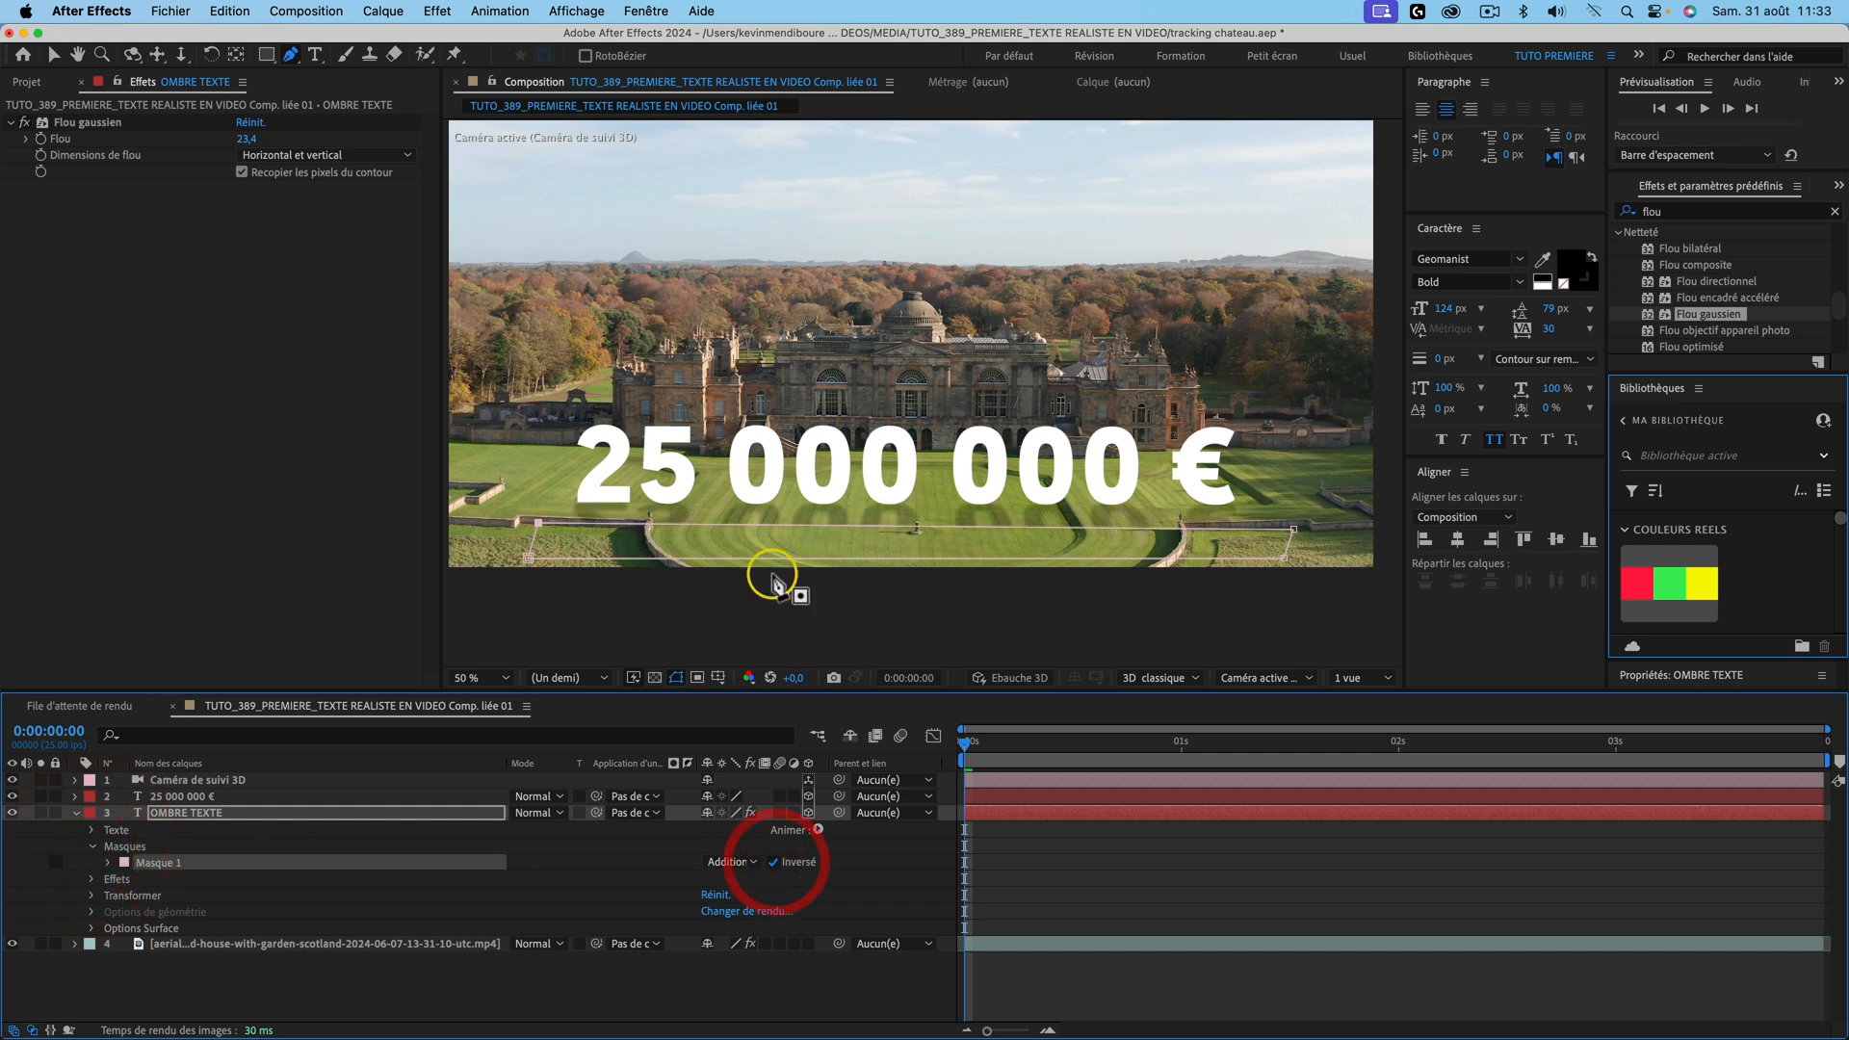
{"action": "left_click", "coordinate": [109, 864]}
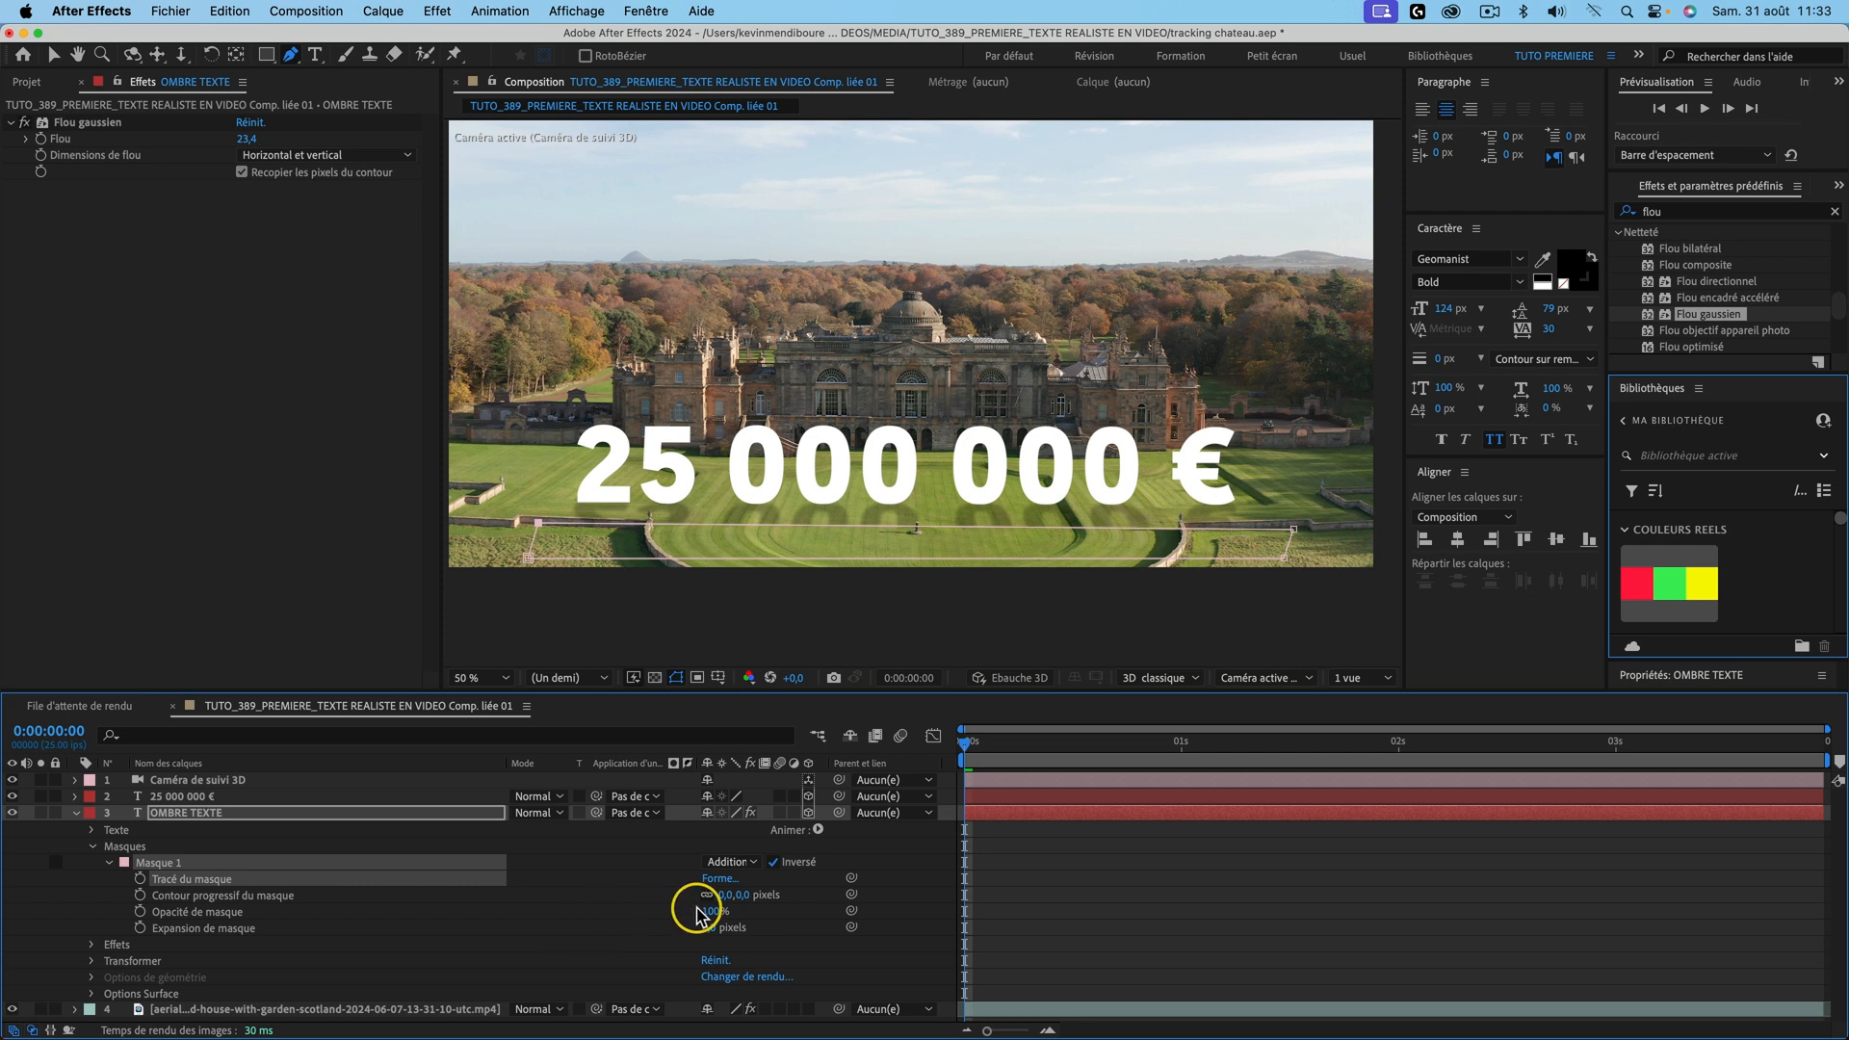
{"action": "mouse_move", "coordinate": [748, 894]}
{"action": "left_mouse_down"}
{"action": "mouse_move", "coordinate": [847, 891]}
{"action": "mouse_move", "coordinate": [779, 895]}
{"action": "left_mouse_up"}
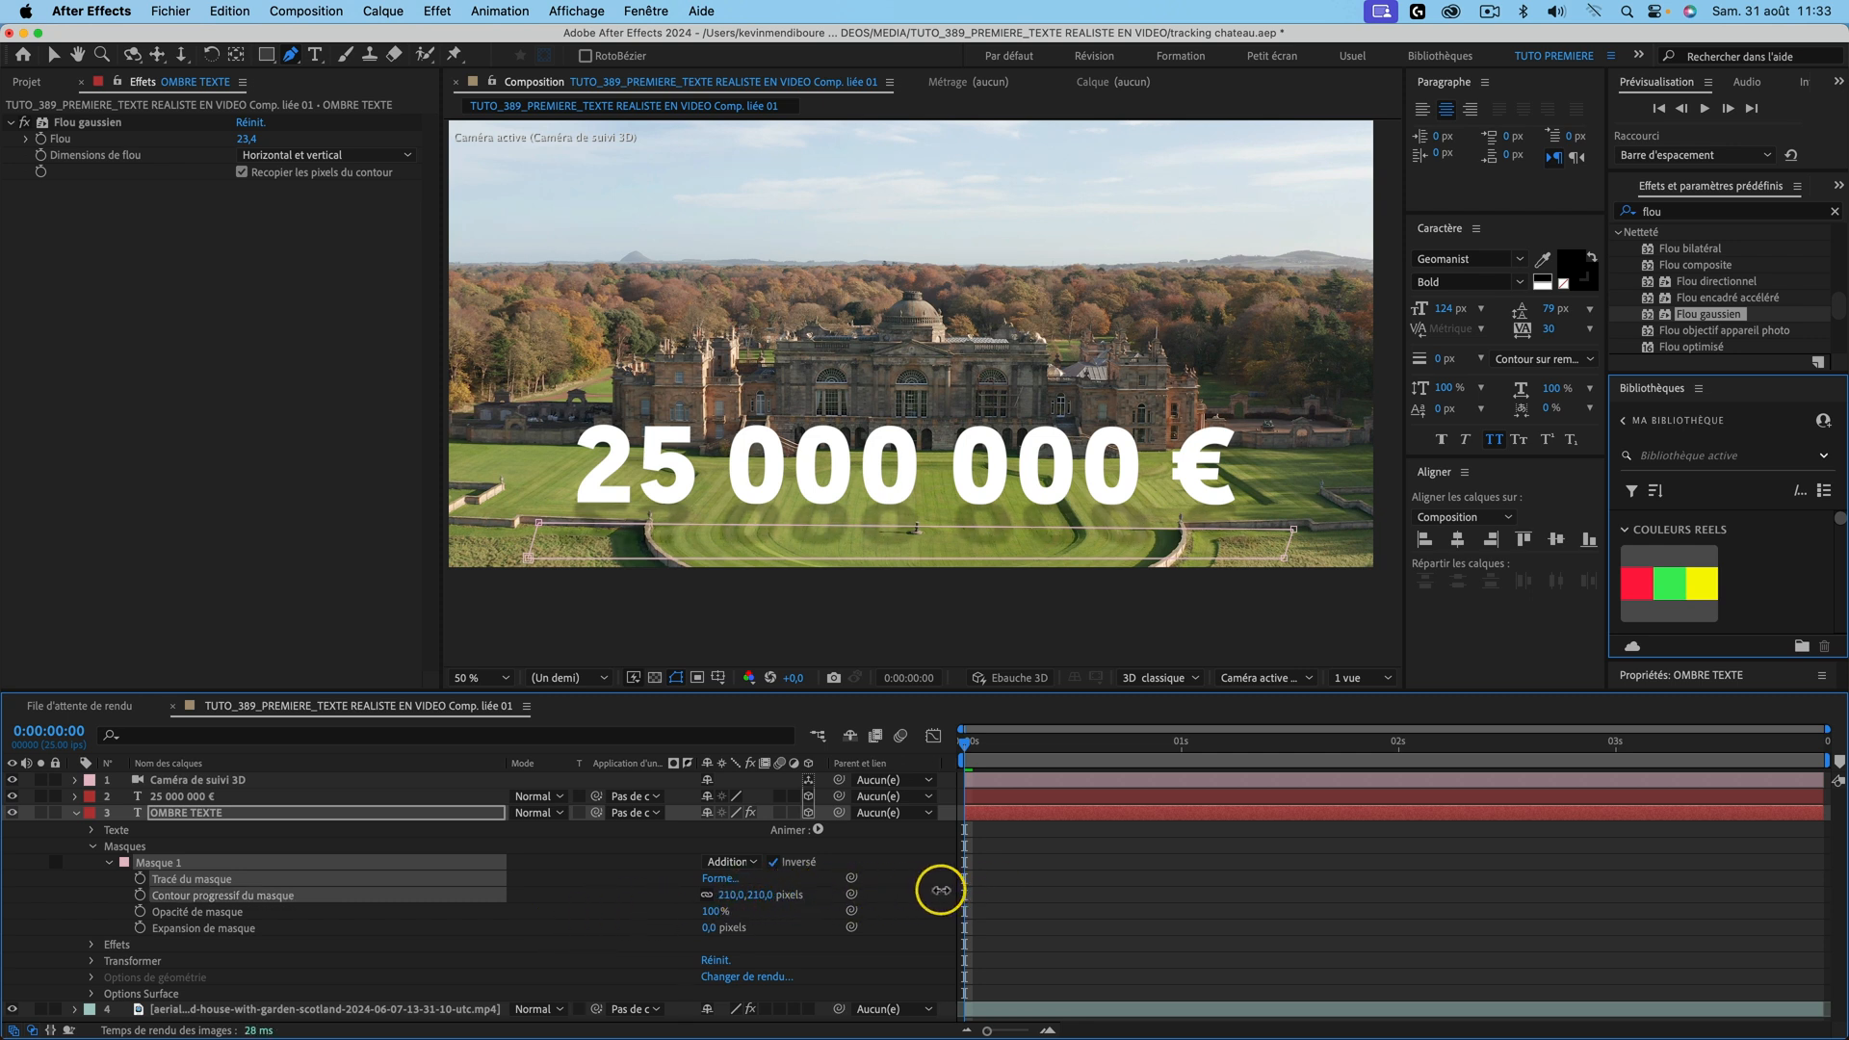
{"action": "mouse_move", "coordinate": [843, 889]}
{"action": "left_mouse_down"}
{"action": "mouse_move", "coordinate": [786, 889]}
{"action": "mouse_move", "coordinate": [825, 890]}
{"action": "left_mouse_up"}
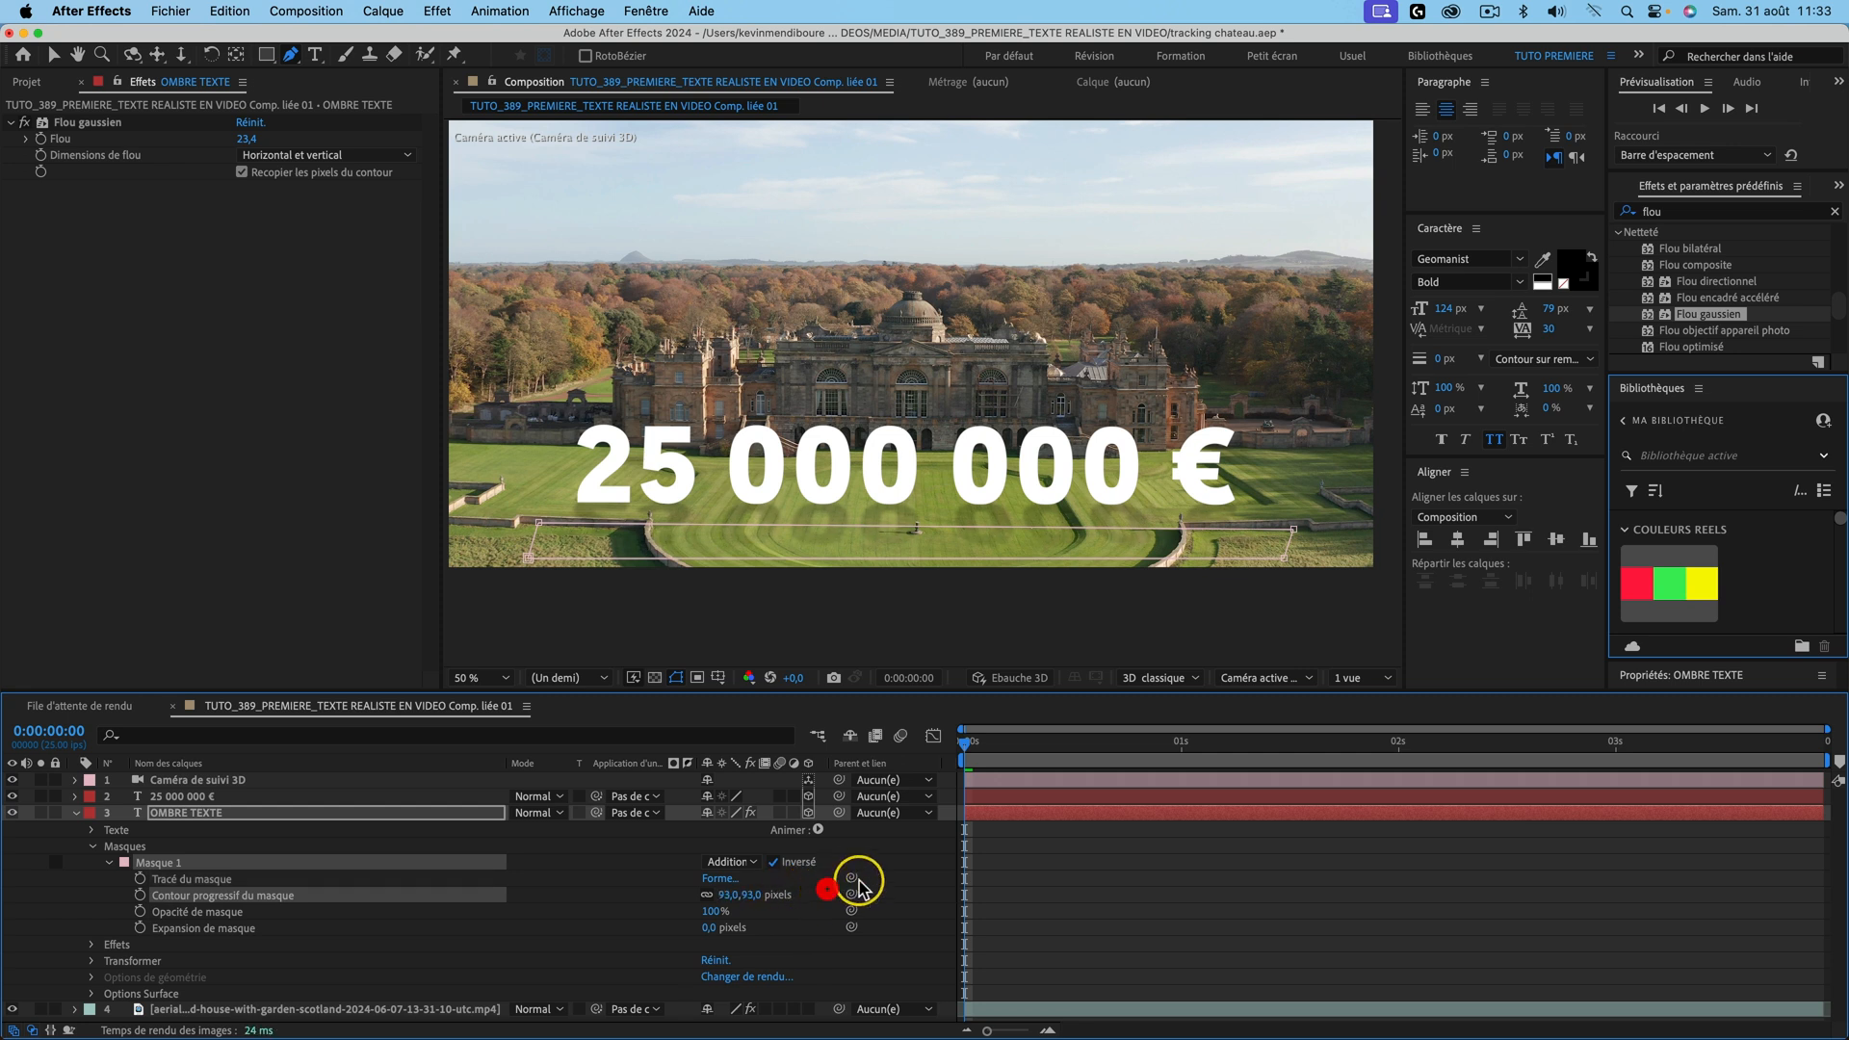
{"action": "left_click", "coordinate": [927, 873]}
Step: Preview the faded shadow and save the project
{"action": "key", "text": "space"}
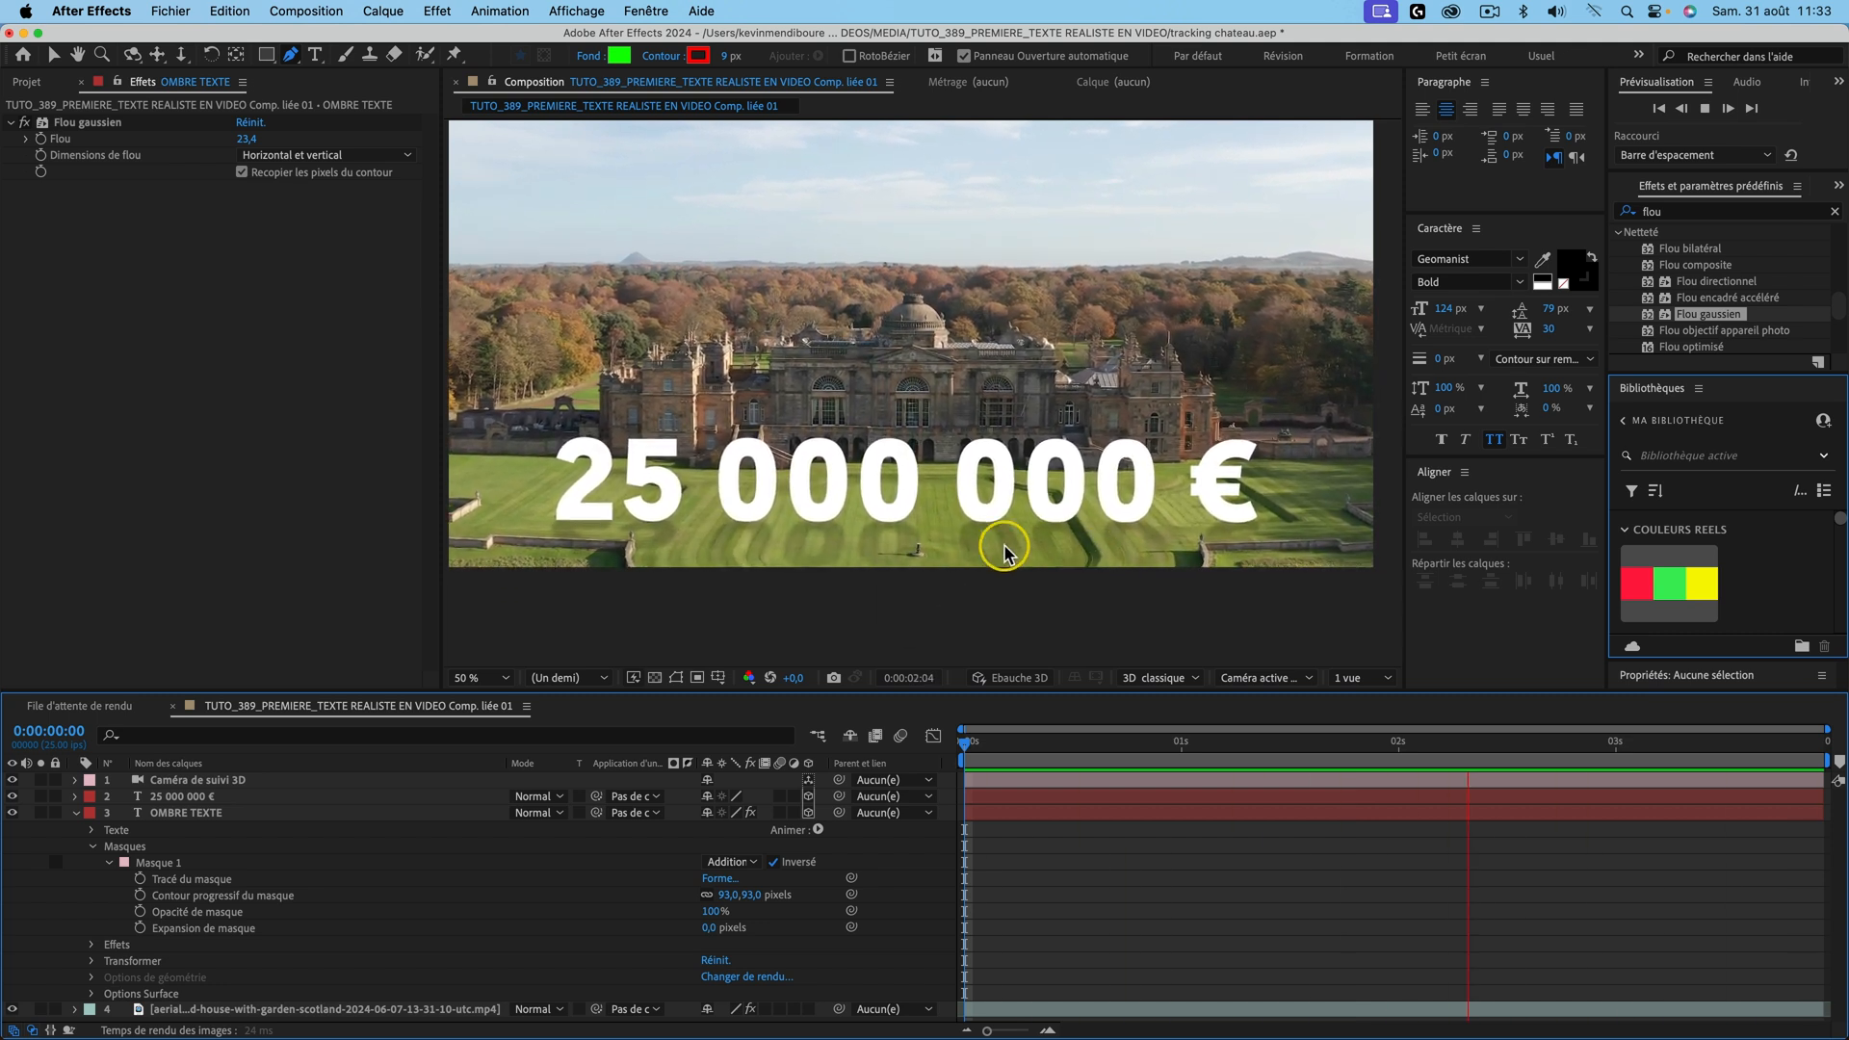
{"action": "key", "text": "space"}
{"action": "key", "text": "super+s"}
{"action": "key", "text": "space"}
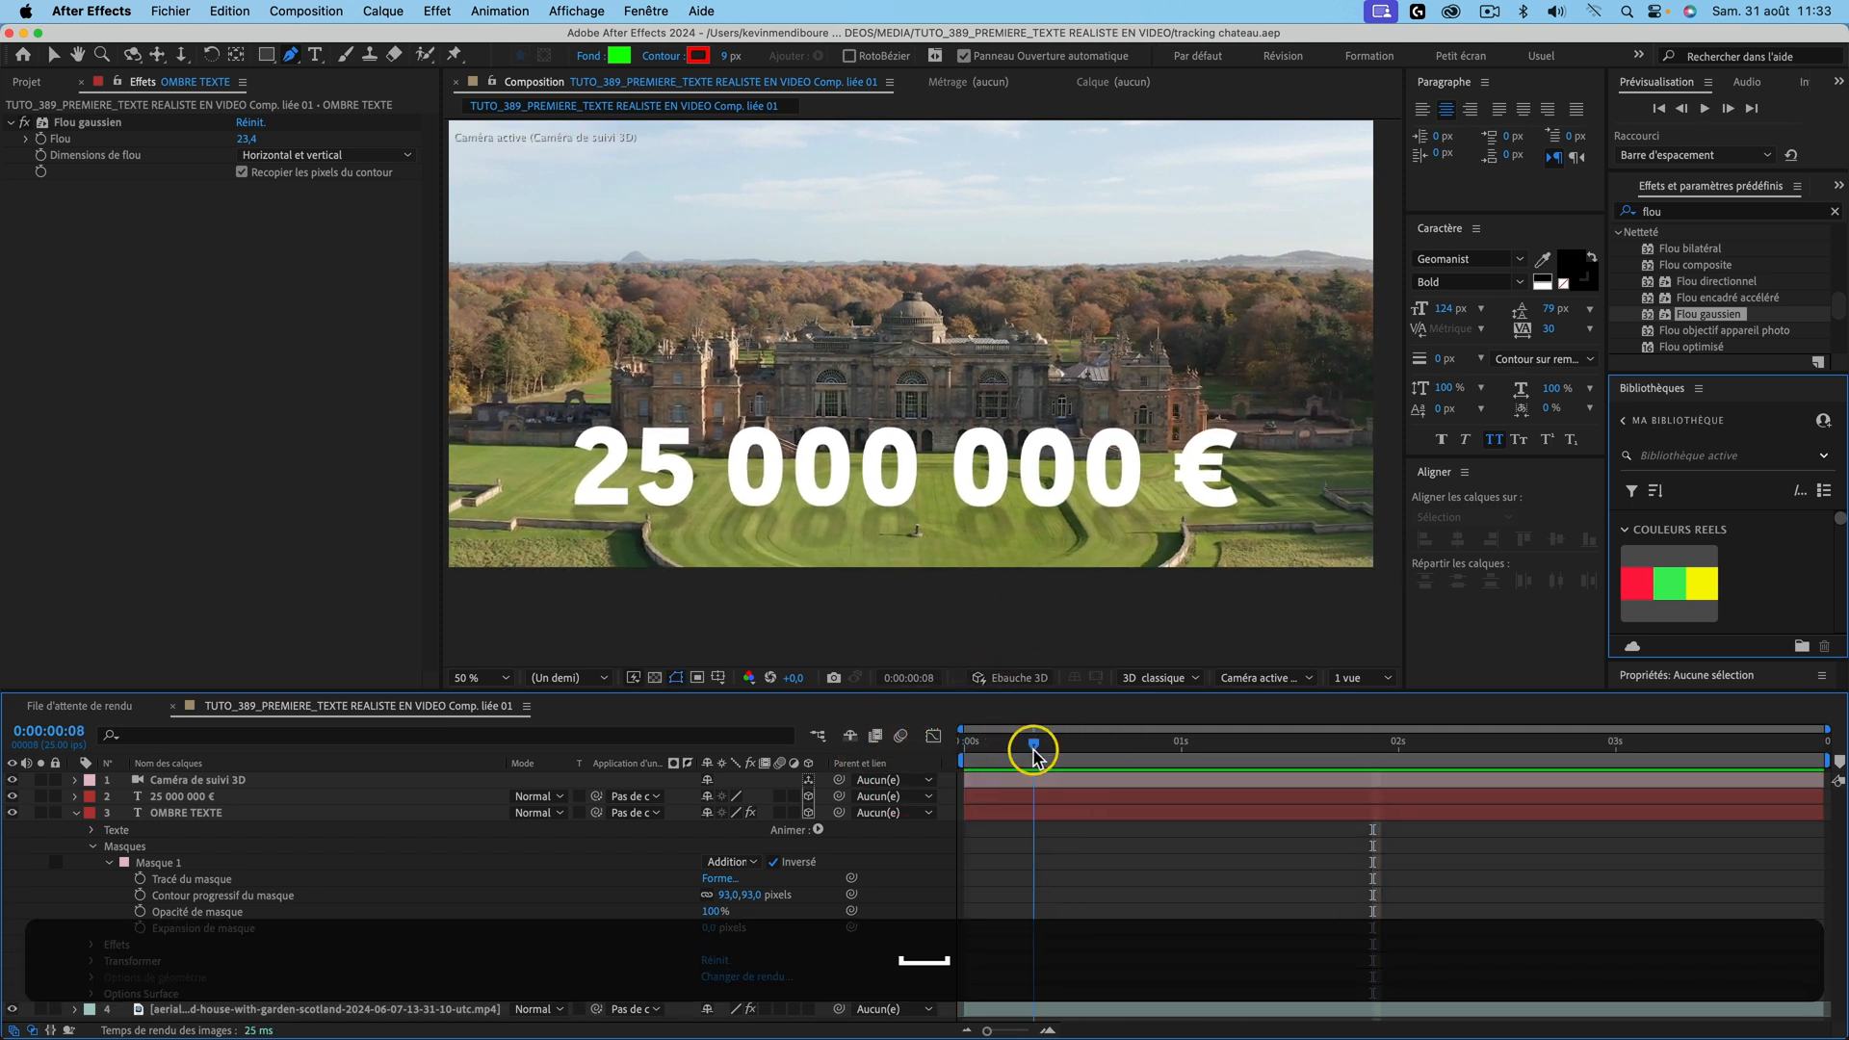
Step: Set the 25 000 000 € text layer's Opacity to 90%
{"action": "left_click", "coordinate": [1024, 744]}
{"action": "left_click", "coordinate": [207, 799]}
{"action": "key", "text": "t"}
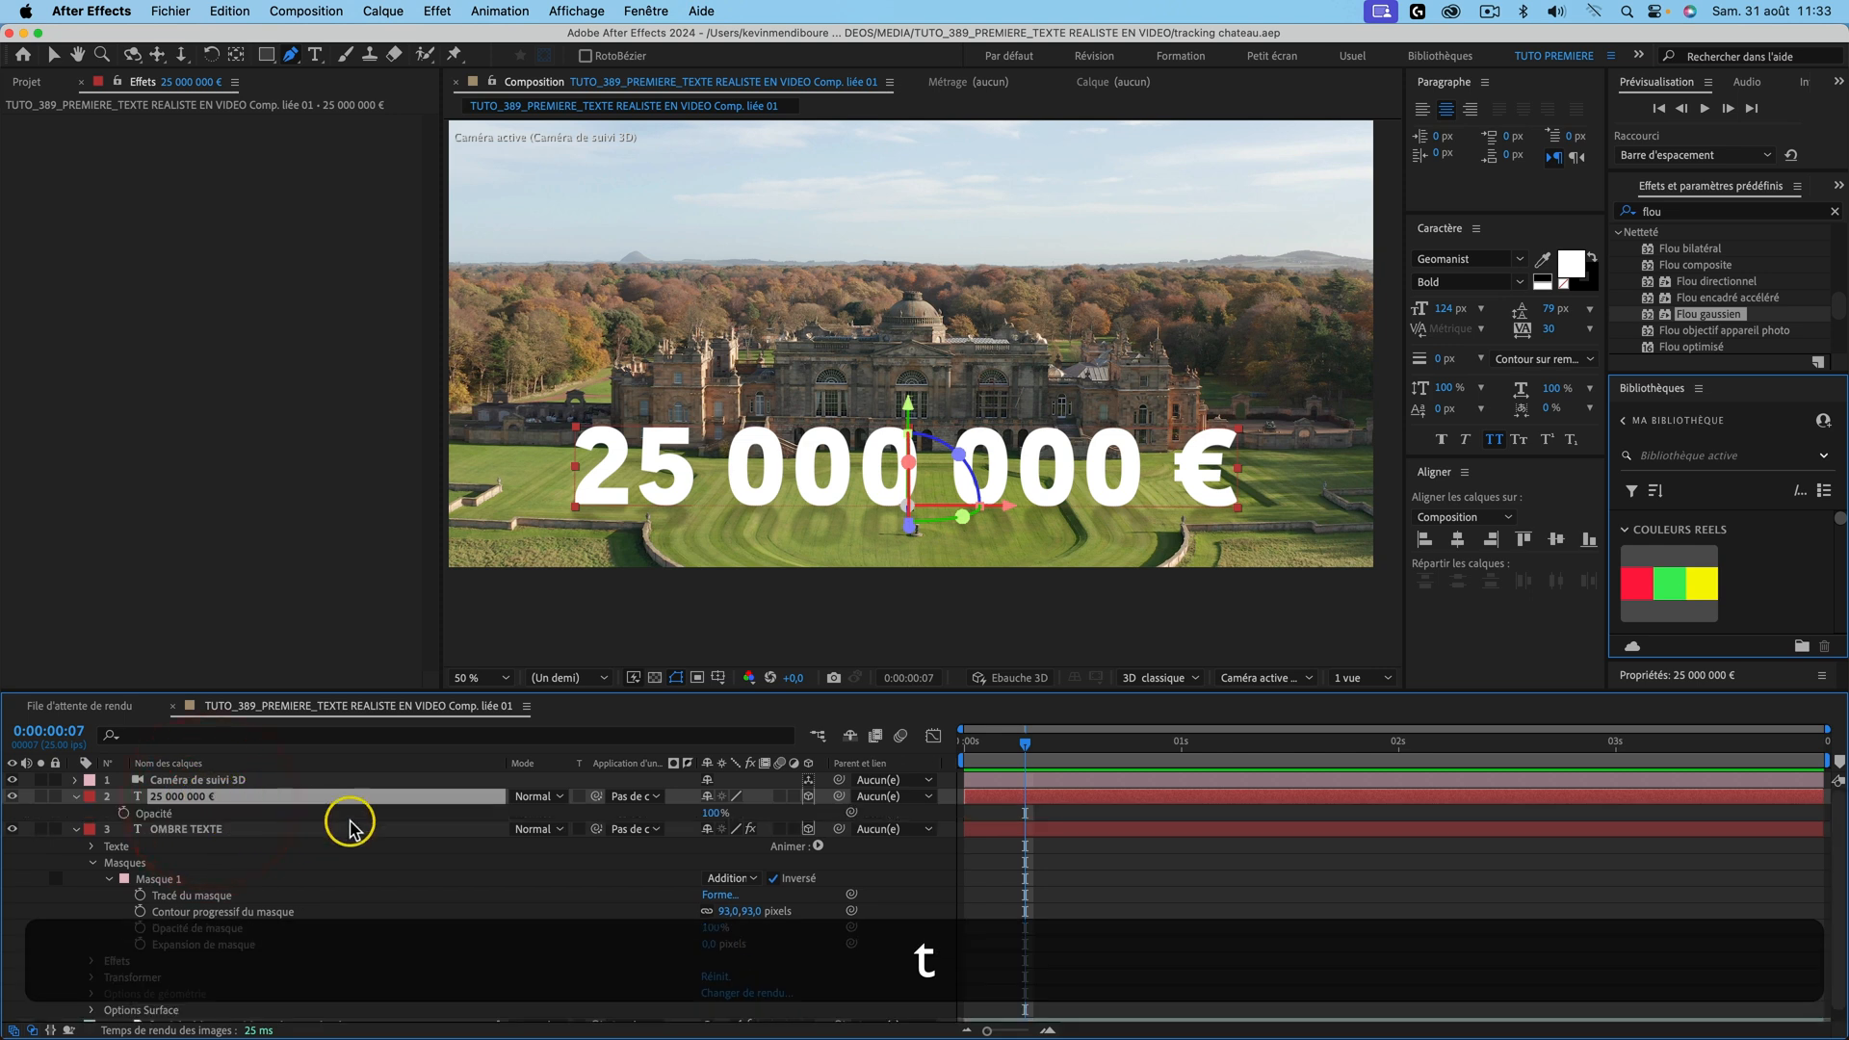
{"action": "left_click_drag", "start_coordinate": [713, 813], "coordinate": [700, 811]}
{"action": "type", "text": "90"}
{"action": "key", "text": "Return"}
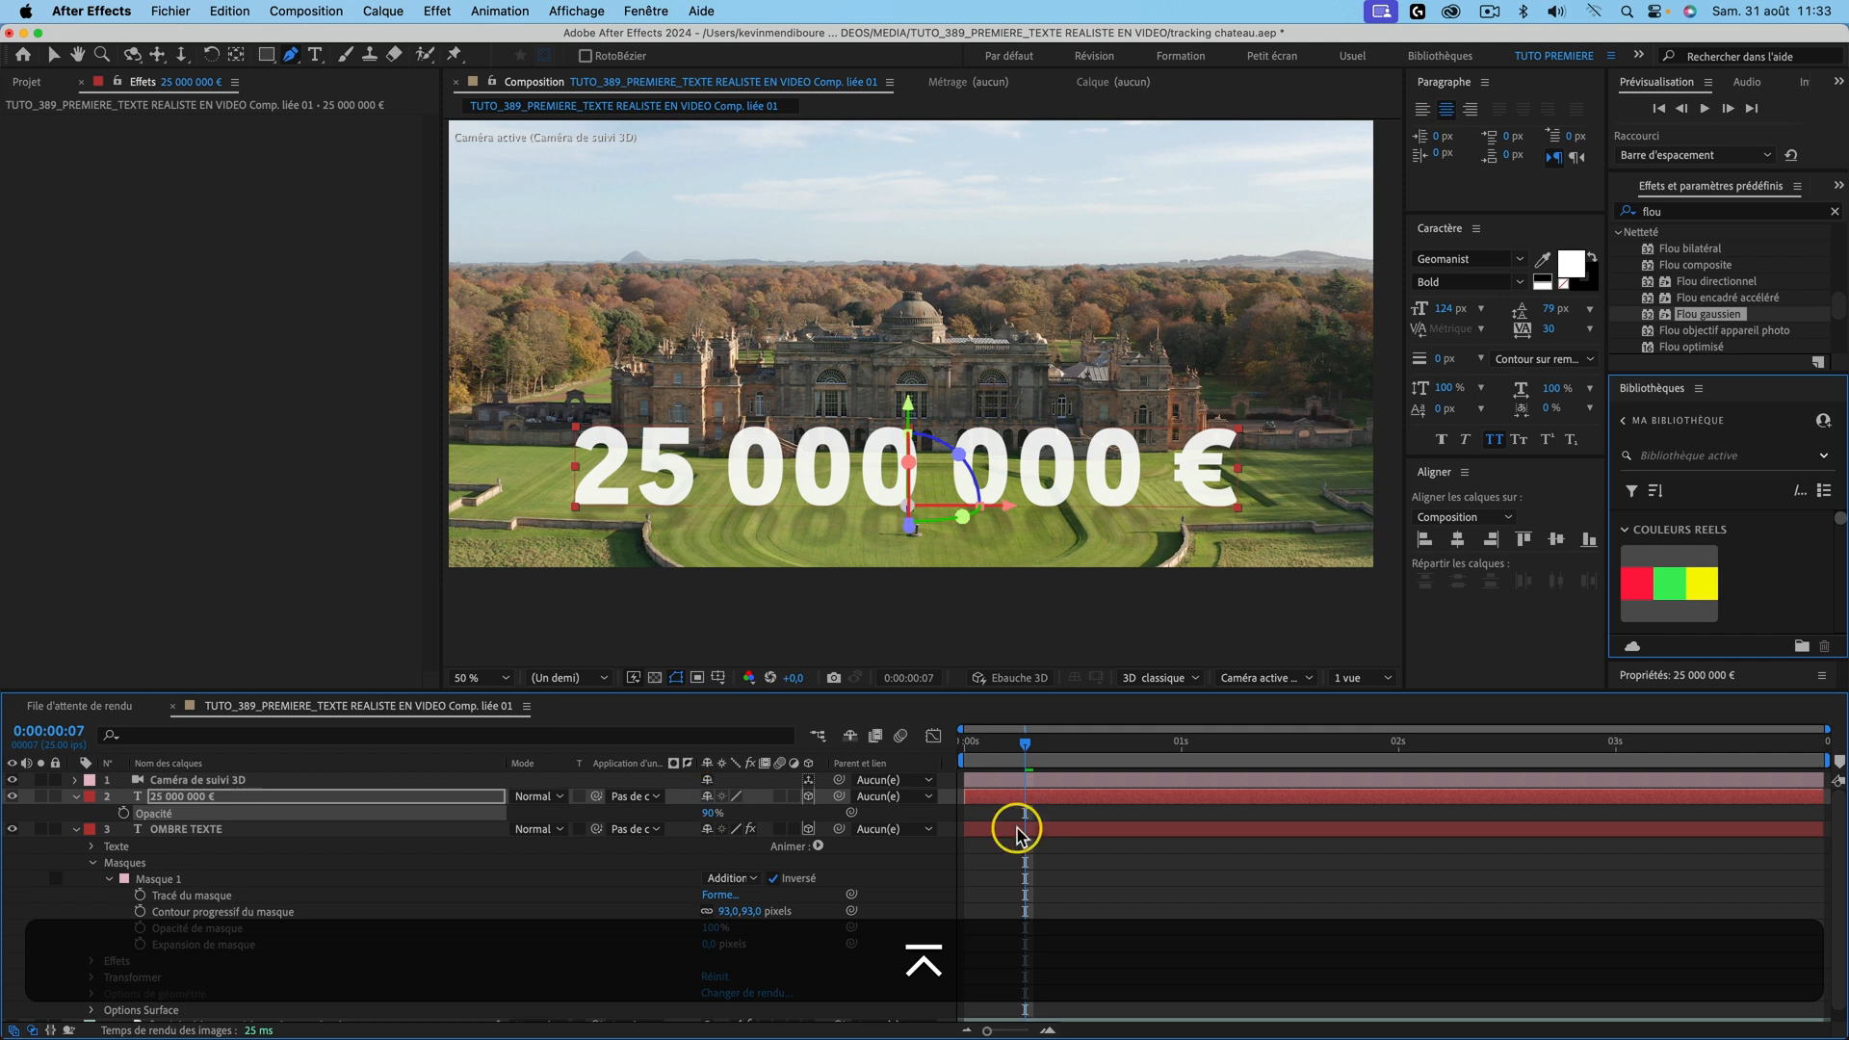
Step: Preview the shot from the start to check the semi-transparent text
{"action": "key", "text": "space"}
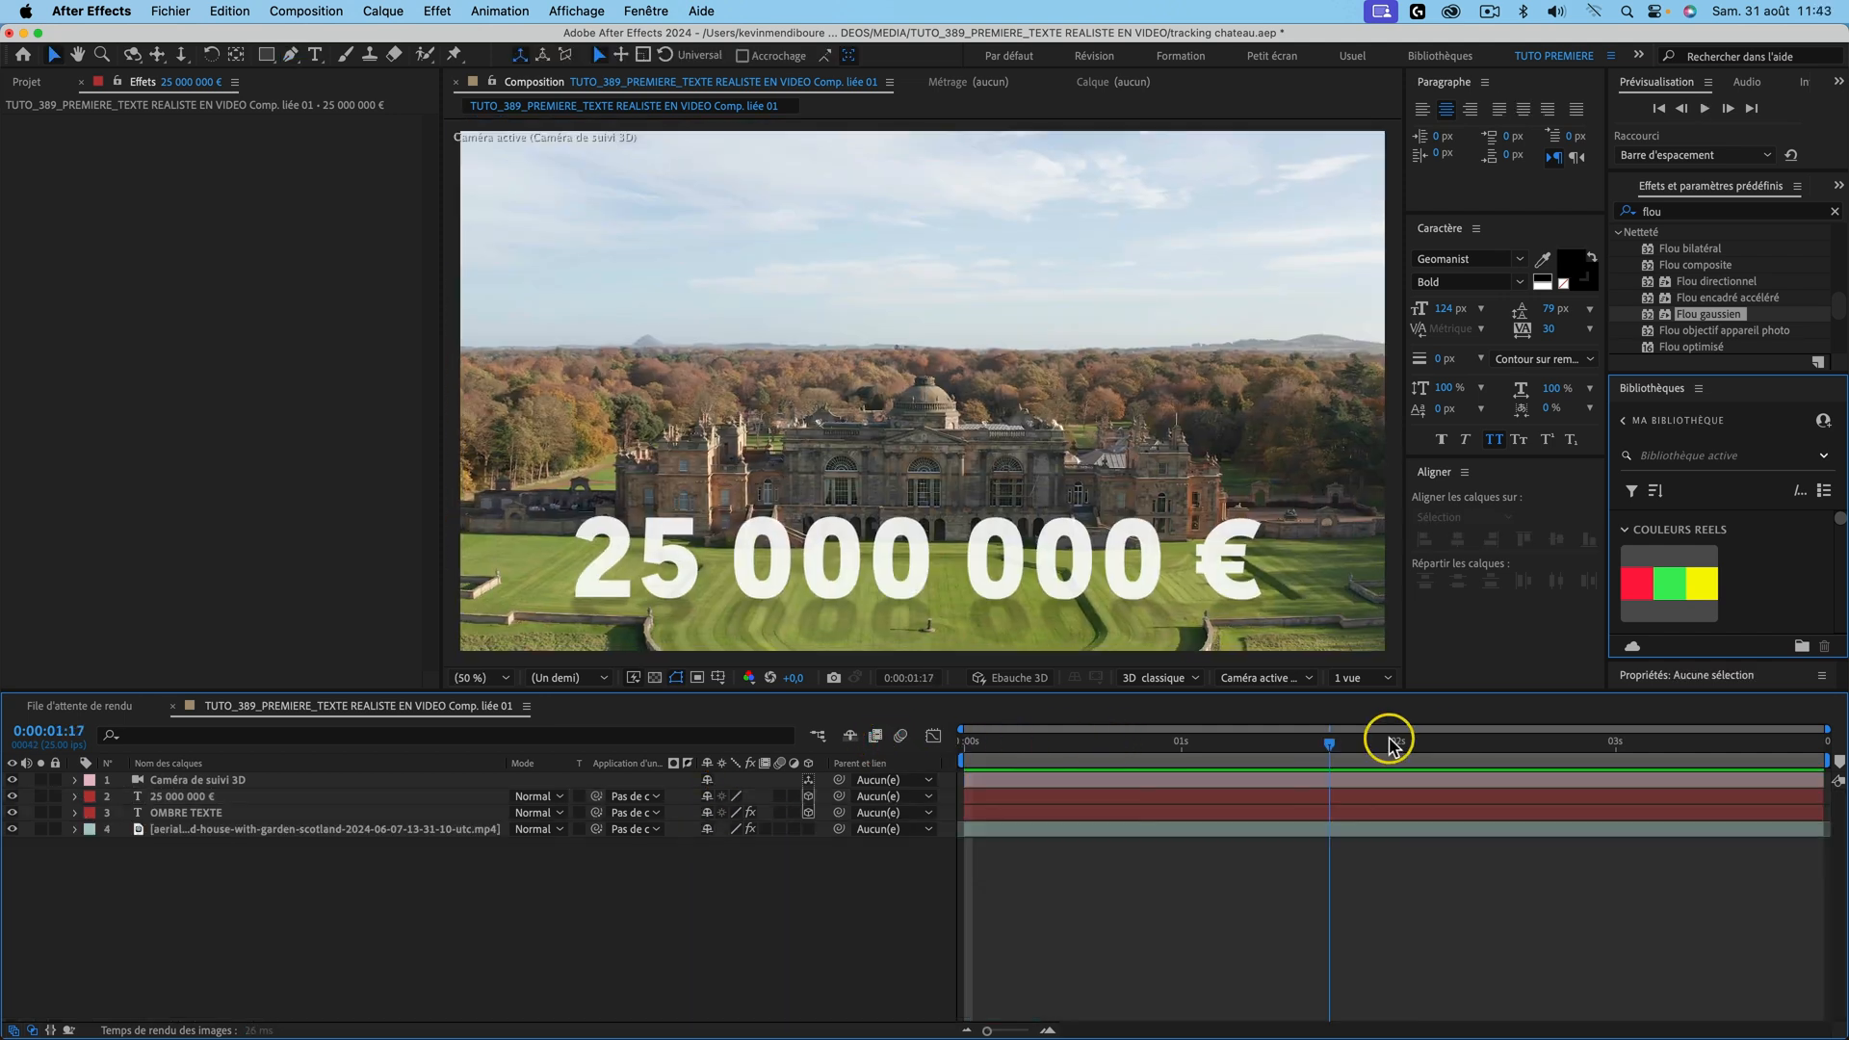
{"action": "left_click_drag", "start_coordinate": [1389, 743], "coordinate": [1153, 756]}
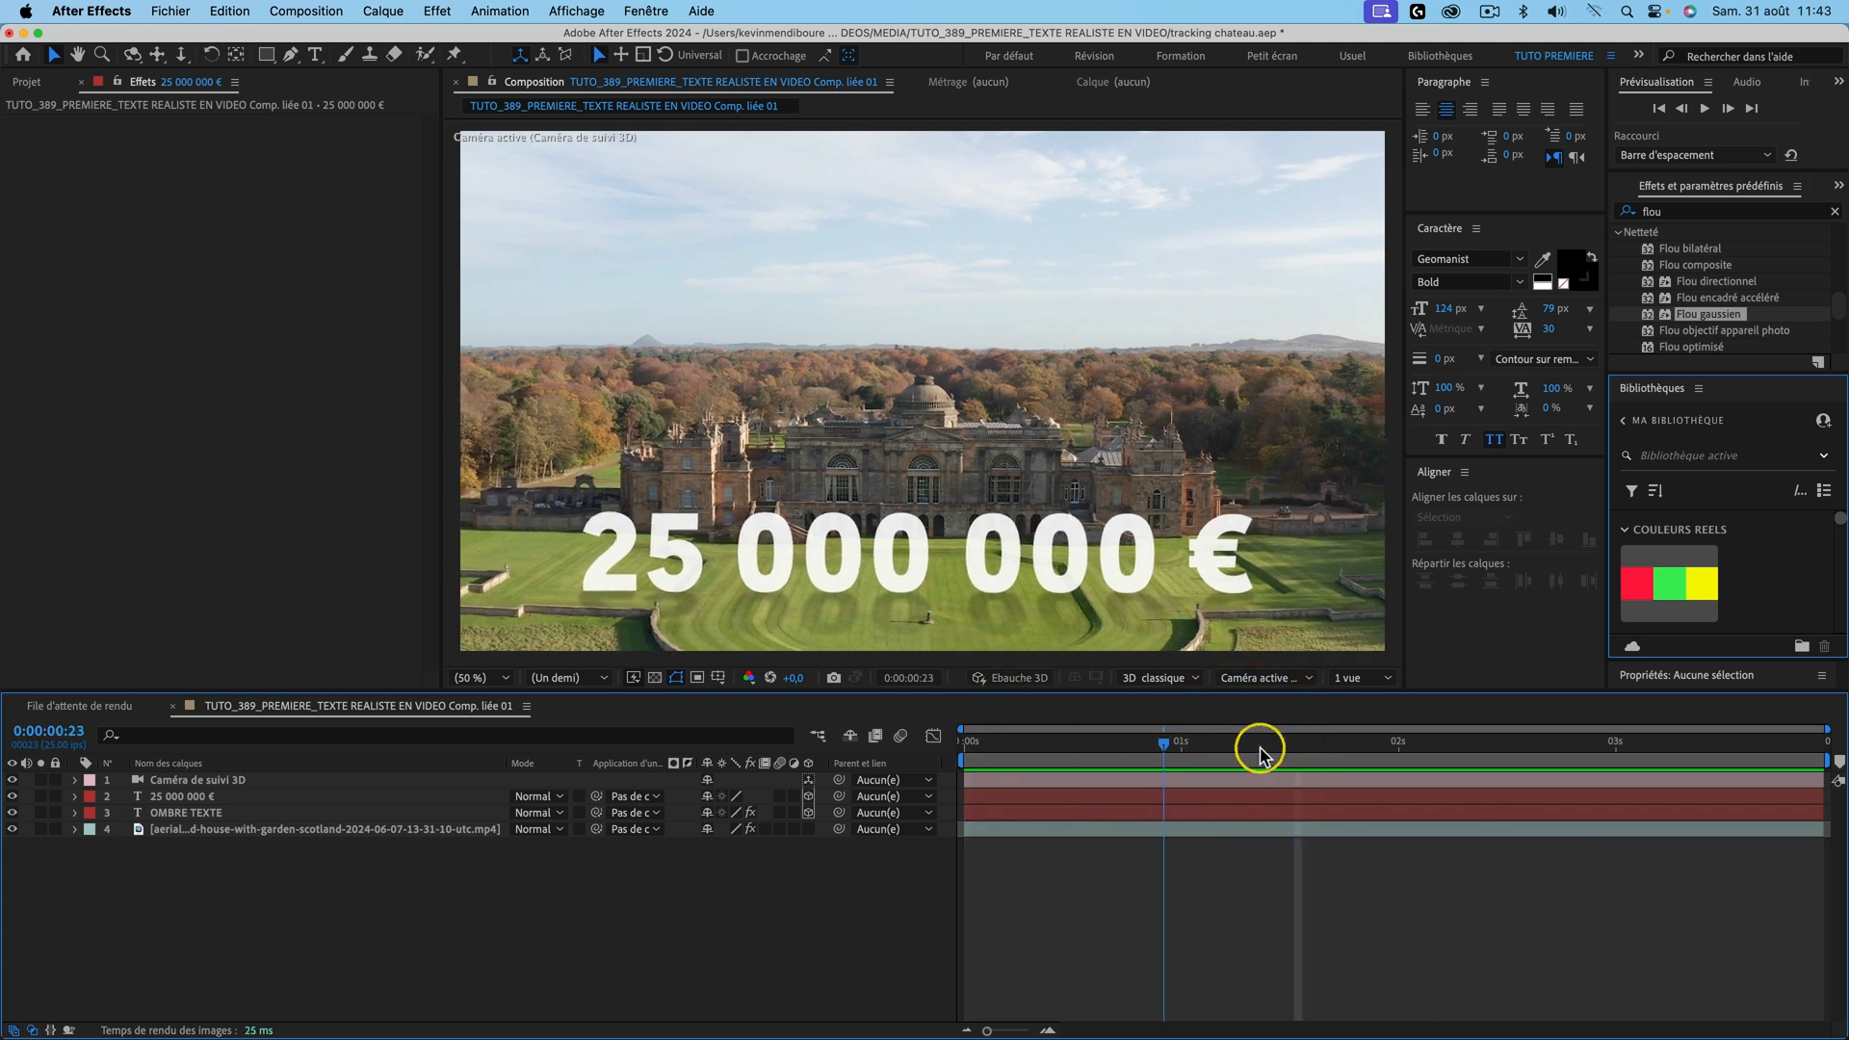
{"action": "left_click", "coordinate": [1020, 744]}
{"action": "key", "text": "space"}
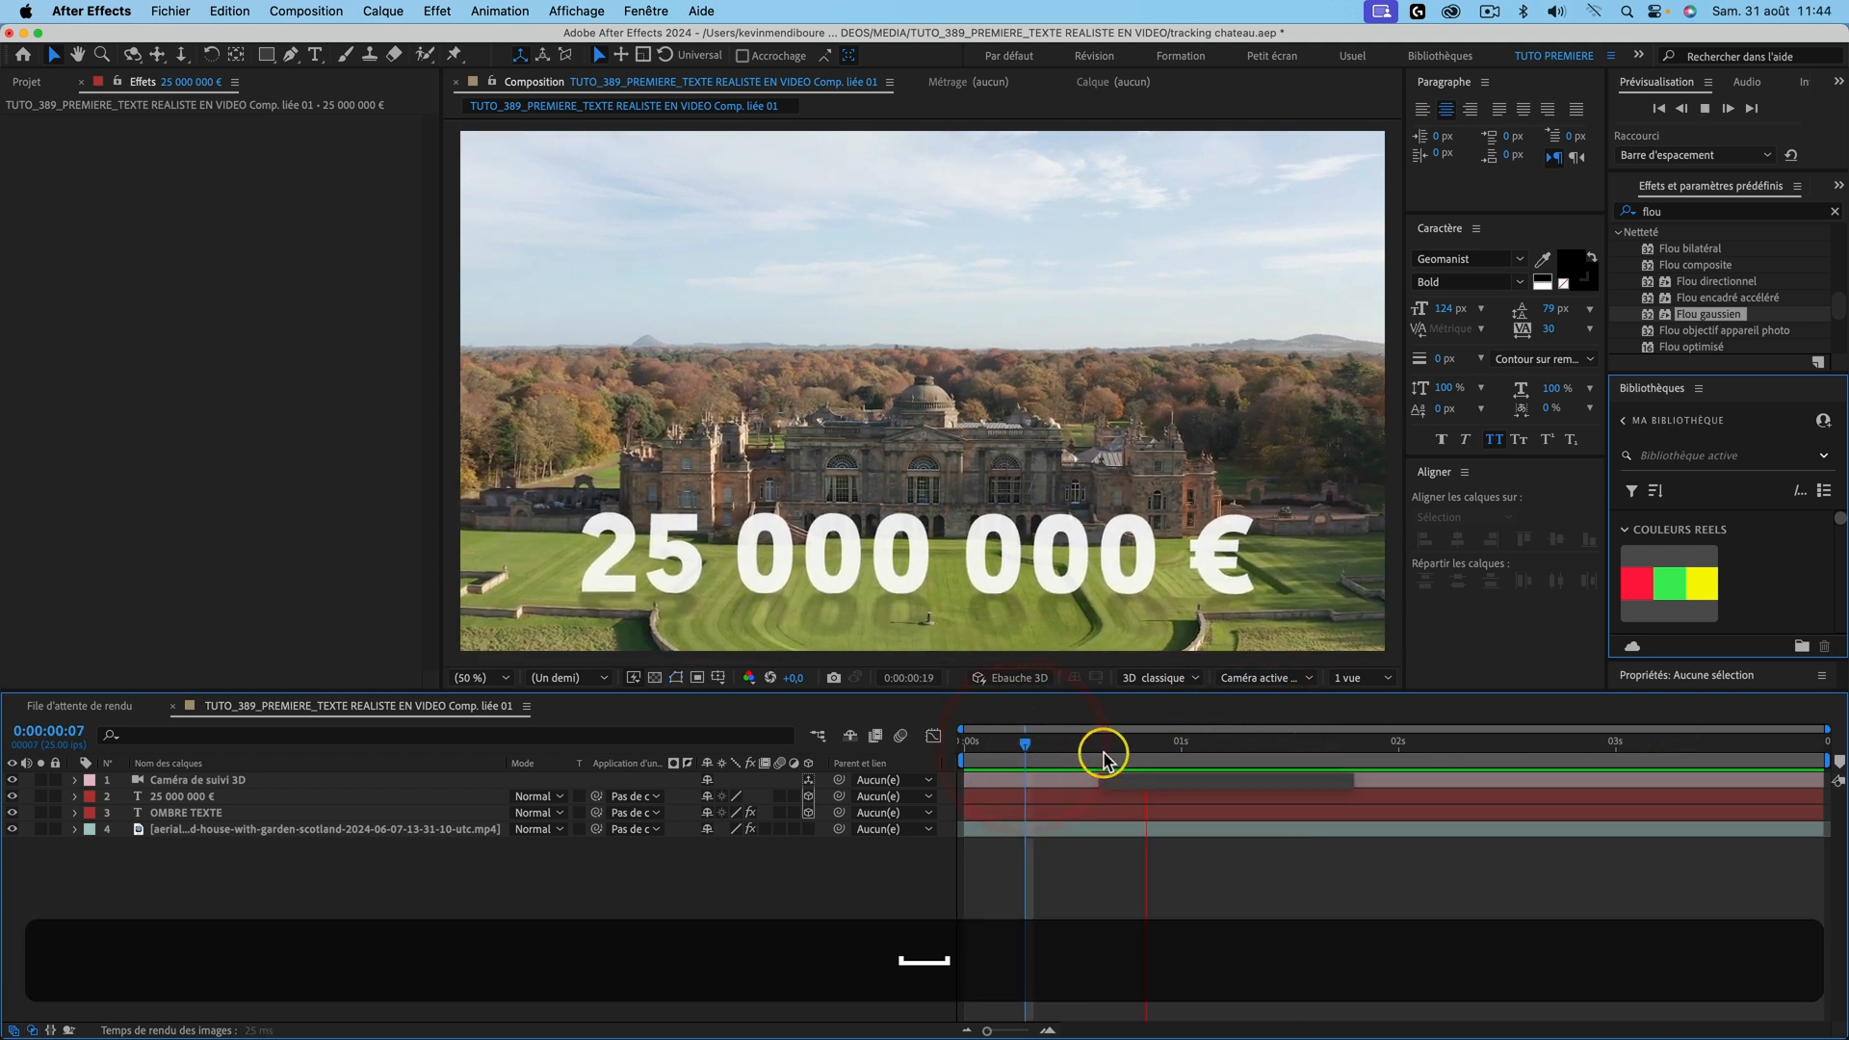
{"action": "key", "text": "space"}
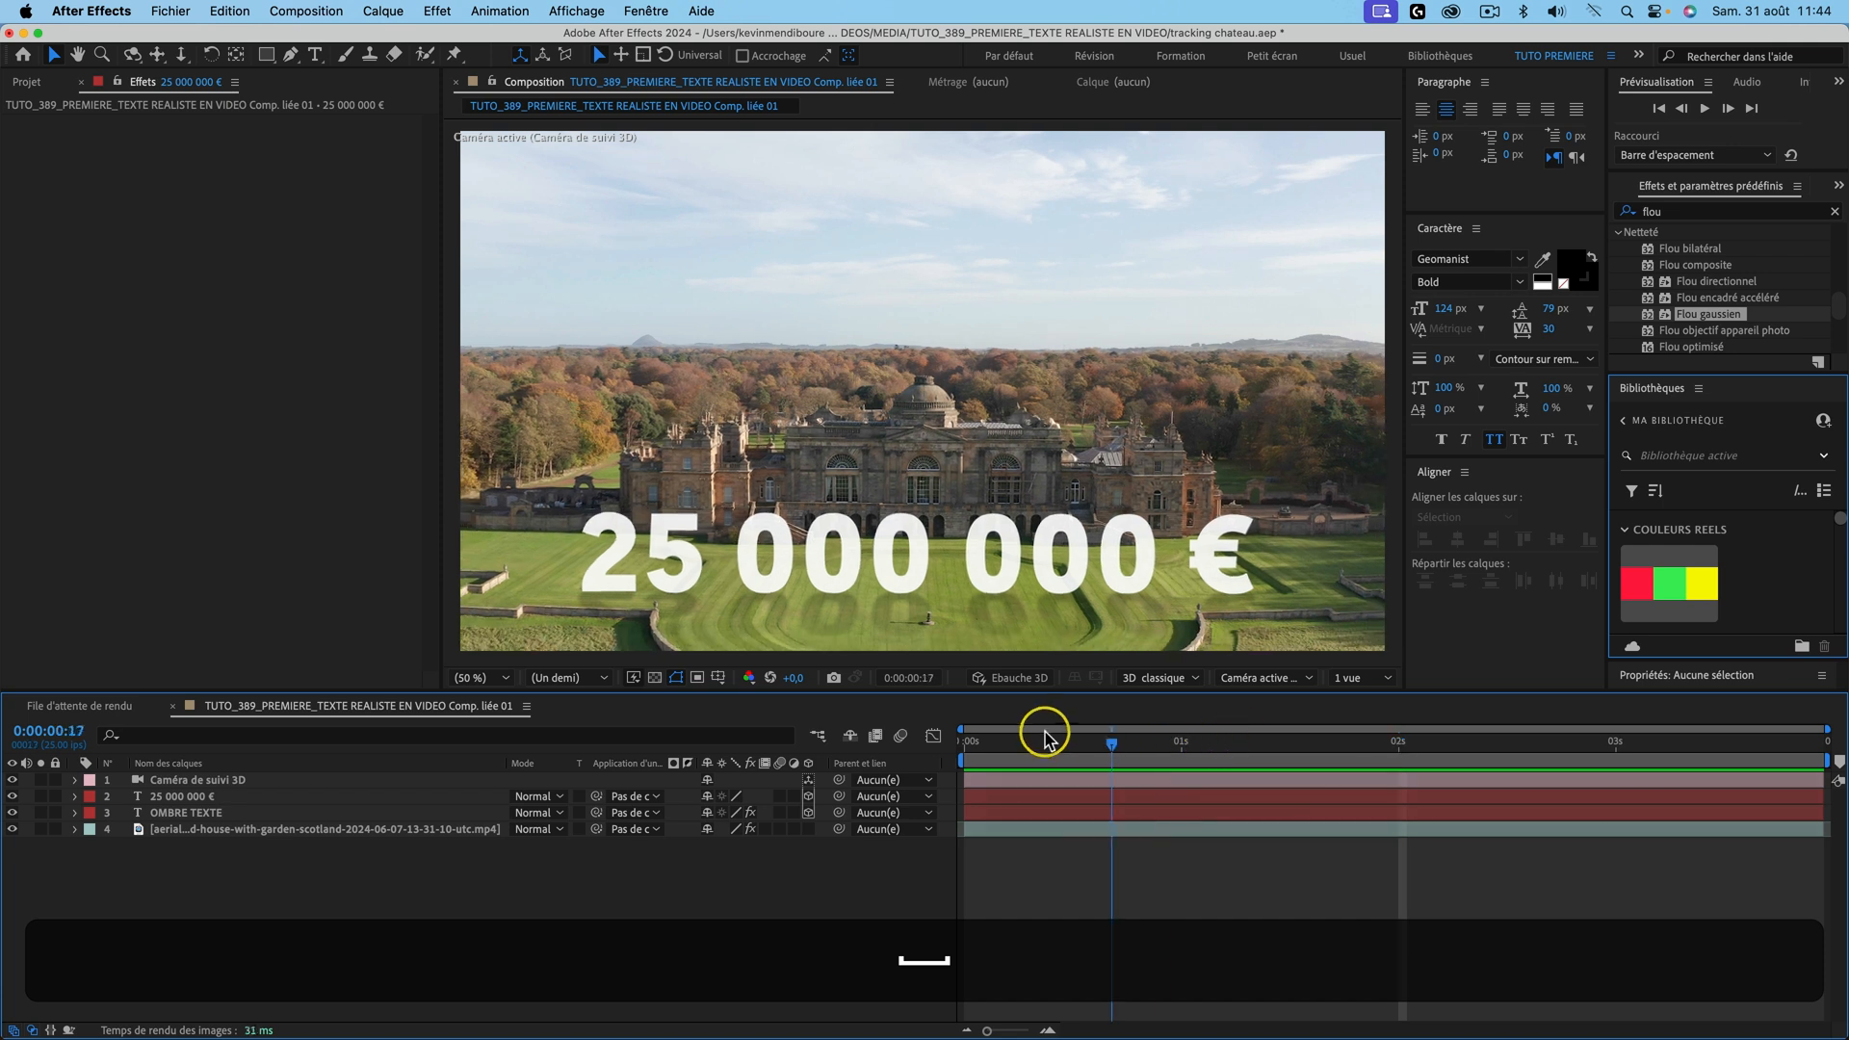
{"action": "left_click", "coordinate": [916, 735]}
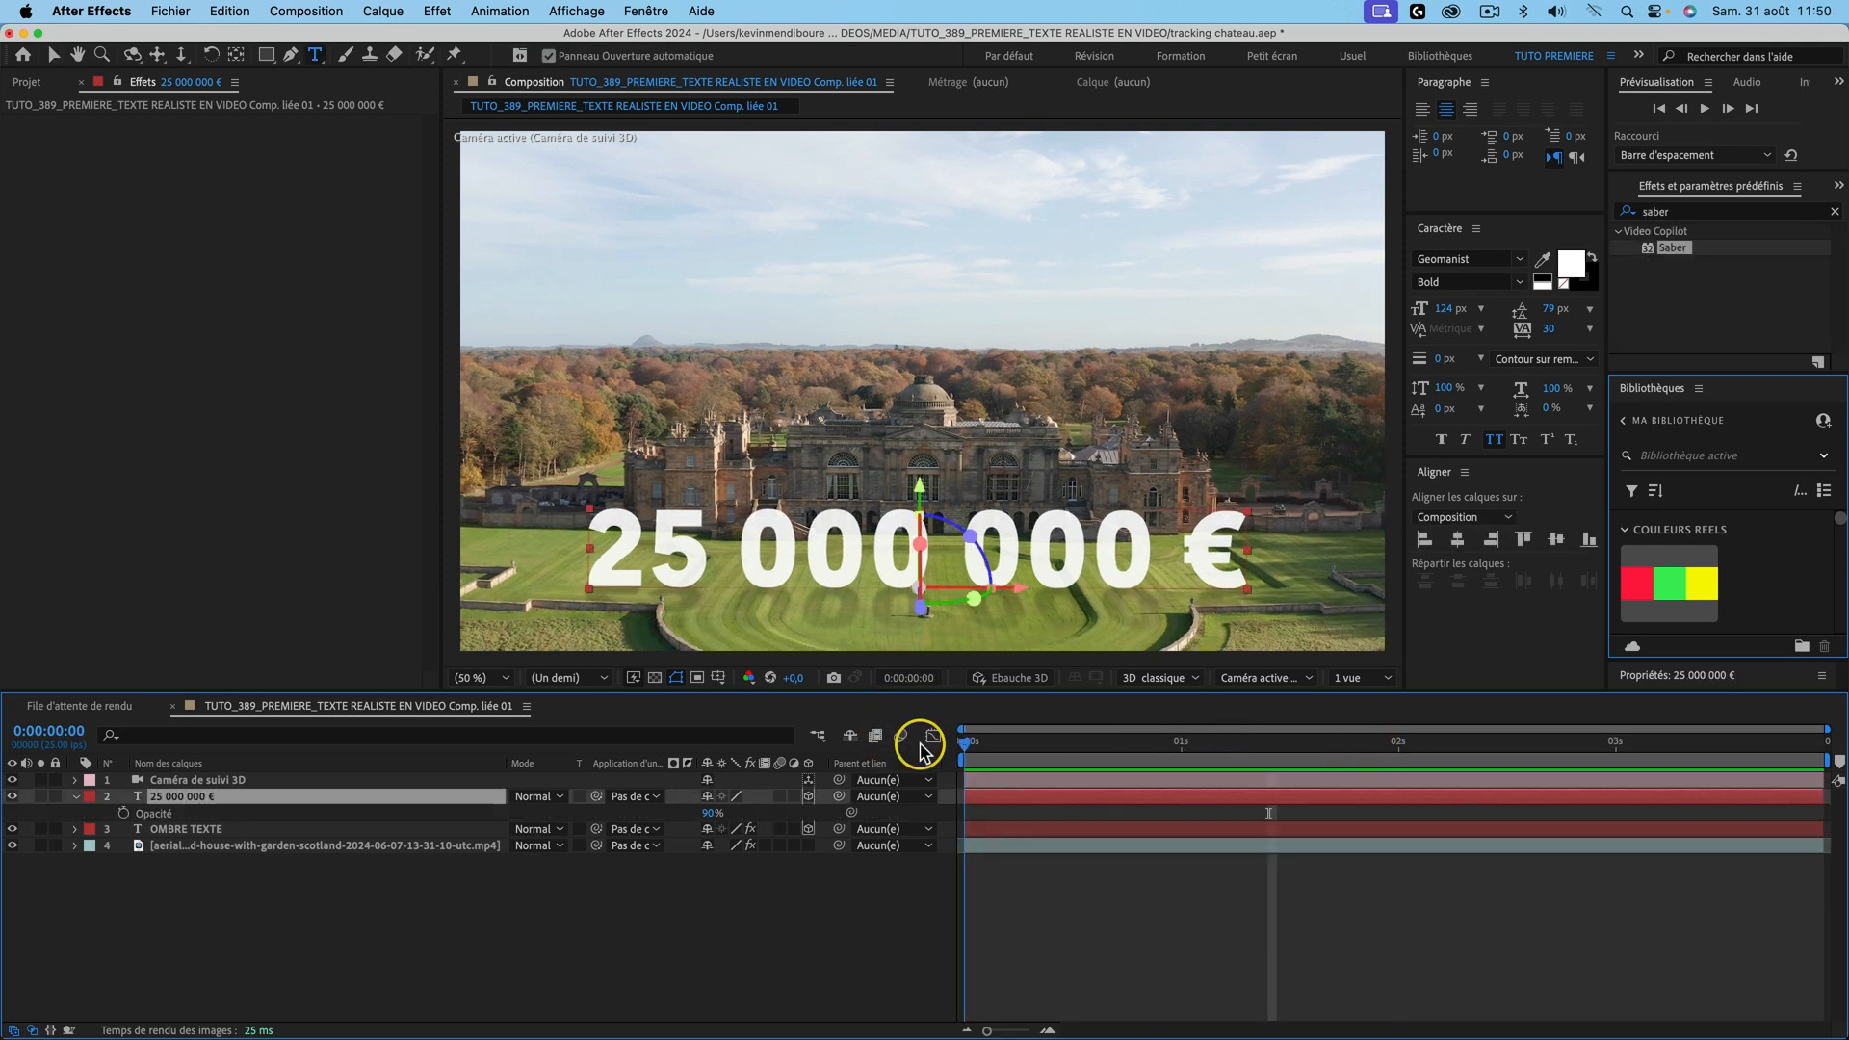
Step: Restore the text layer's Opacity to 100% and preview from the first frame
{"action": "left_click", "coordinate": [916, 739]}
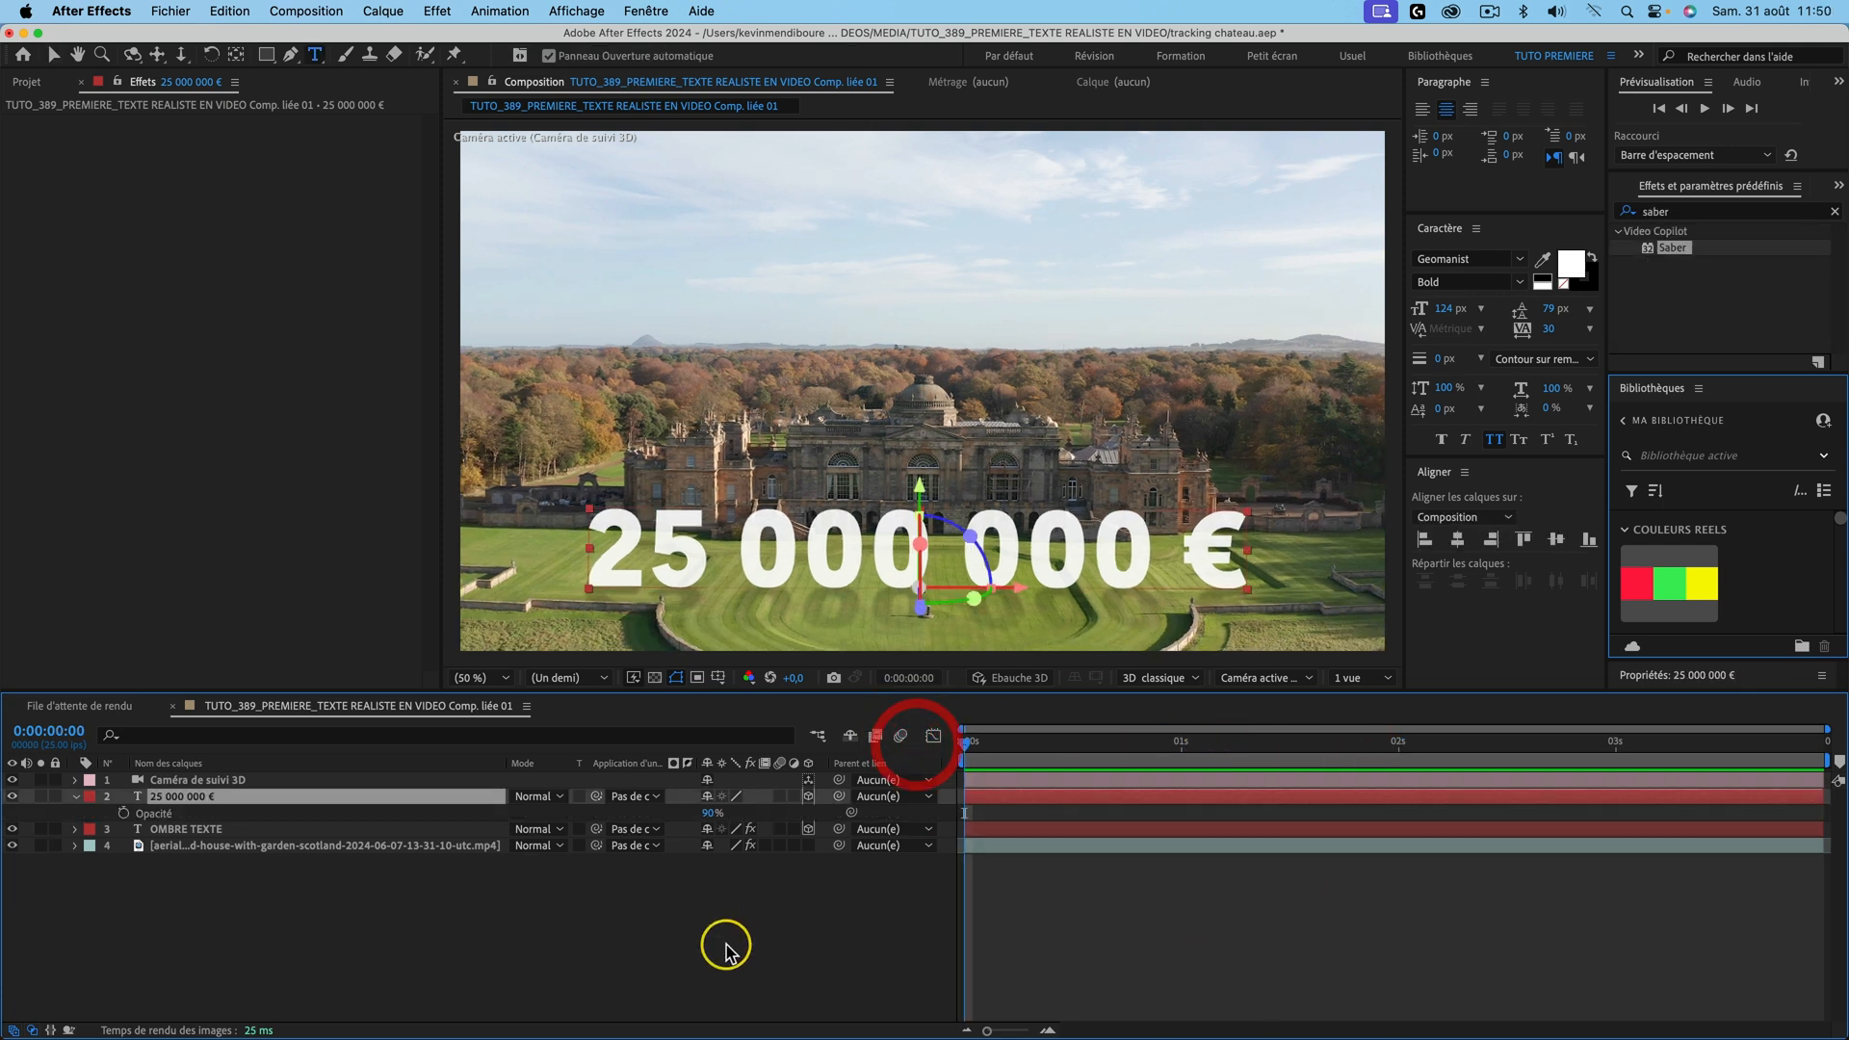
{"action": "left_click", "coordinate": [732, 946]}
{"action": "left_click_drag", "start_coordinate": [707, 814], "coordinate": [877, 814]}
{"action": "key", "text": "space"}
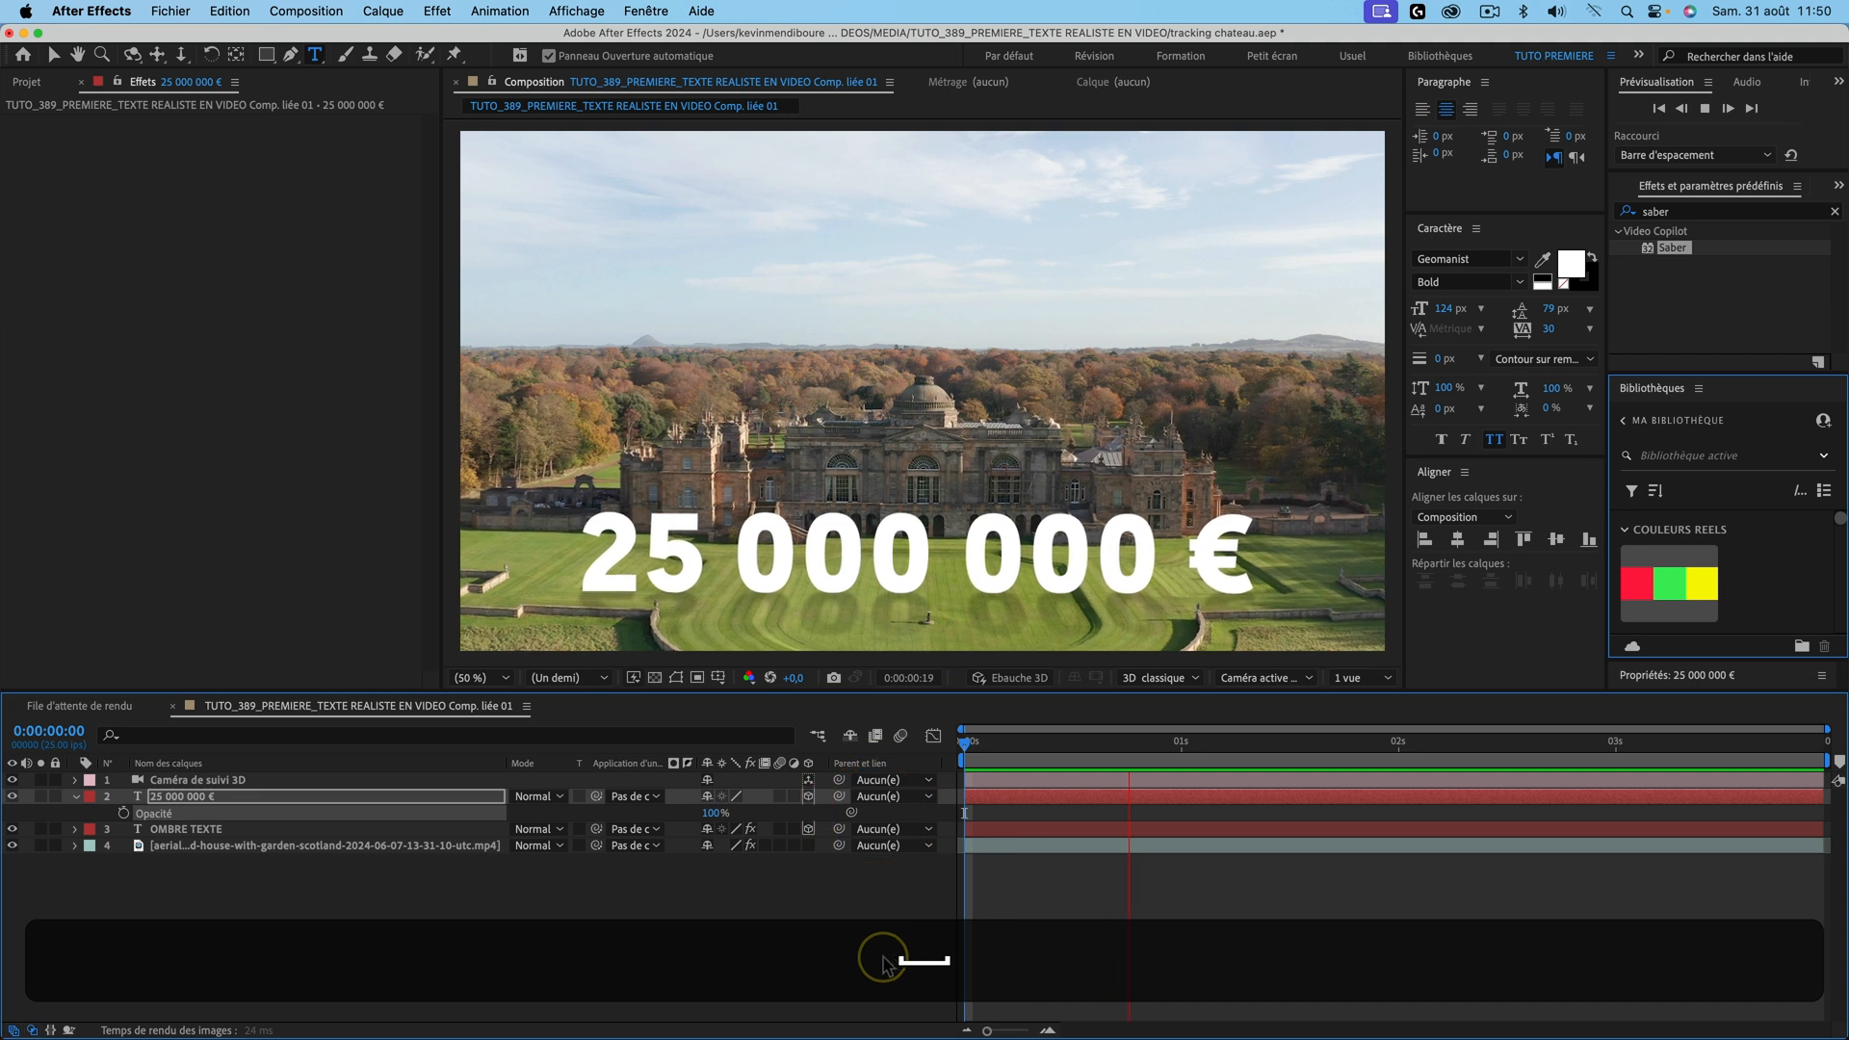
{"action": "key", "text": "space"}
{"action": "left_click_drag", "start_coordinate": [1287, 738], "coordinate": [733, 735]}
{"action": "key", "text": "space"}
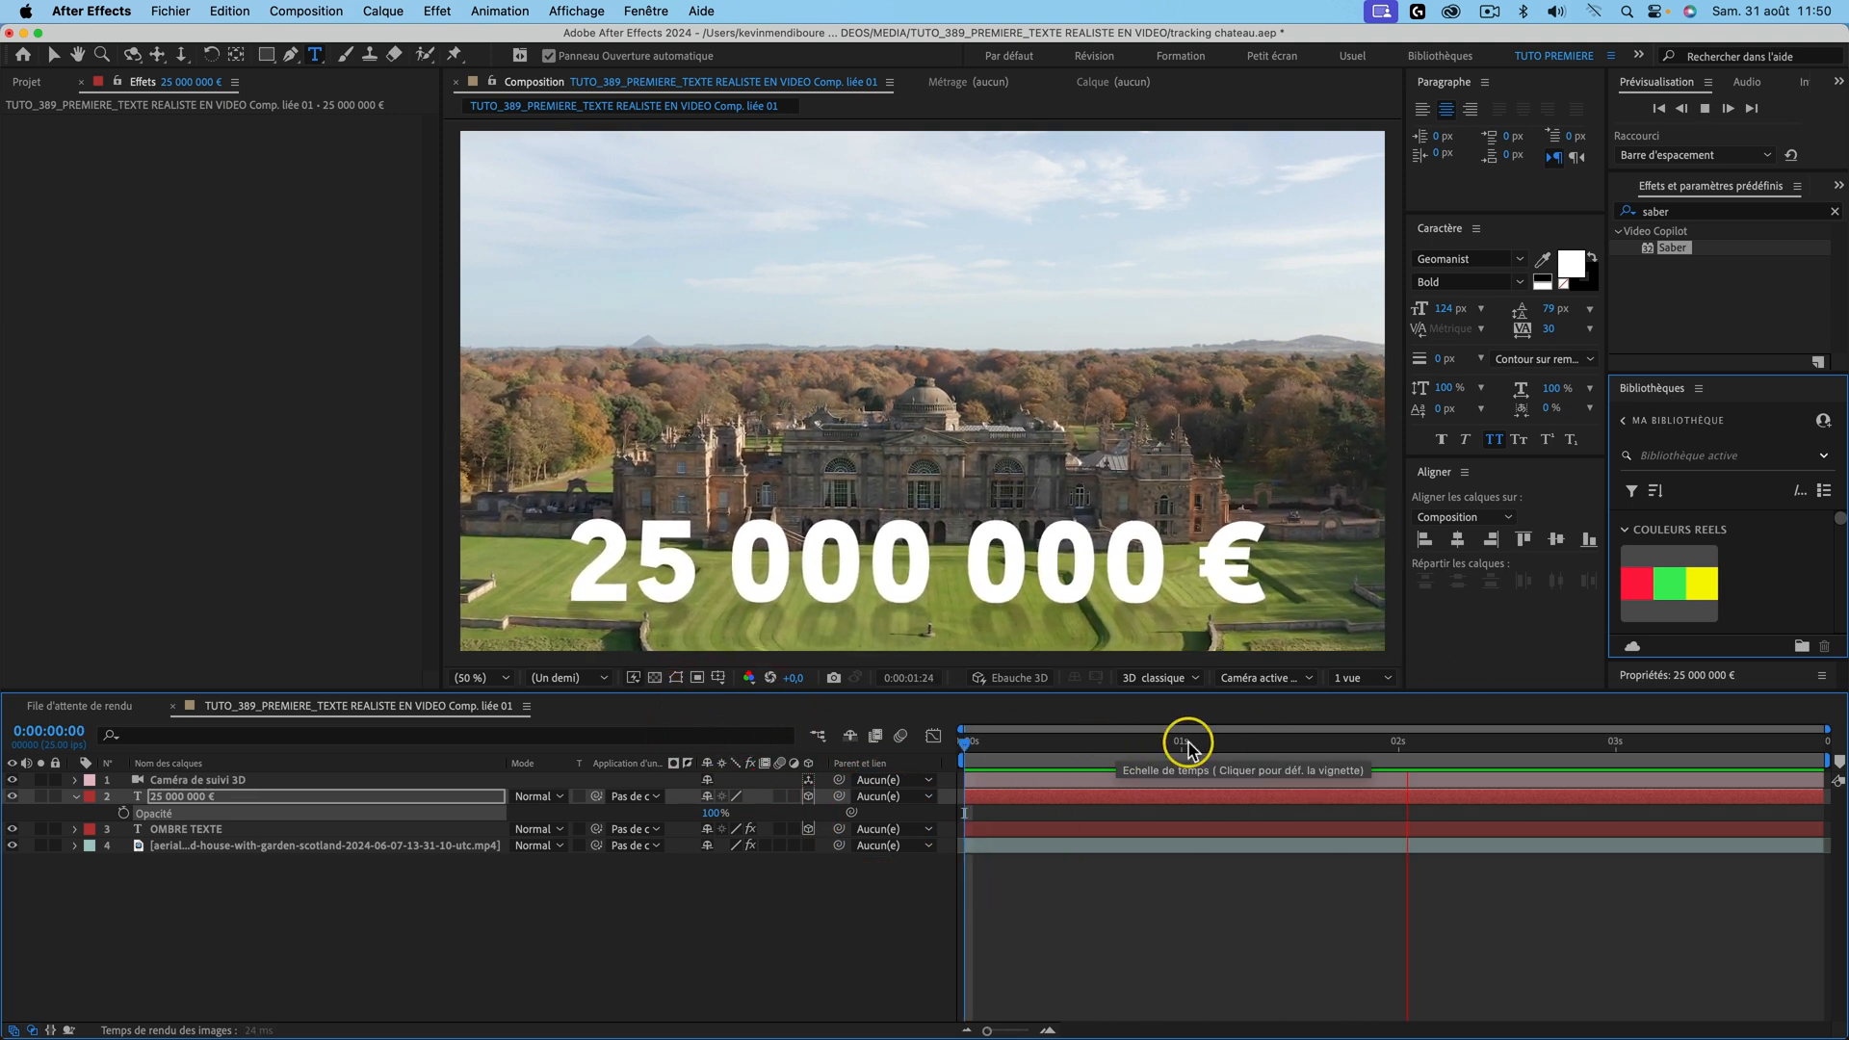
{"action": "key", "text": "space"}
{"action": "left_click", "coordinate": [931, 746]}
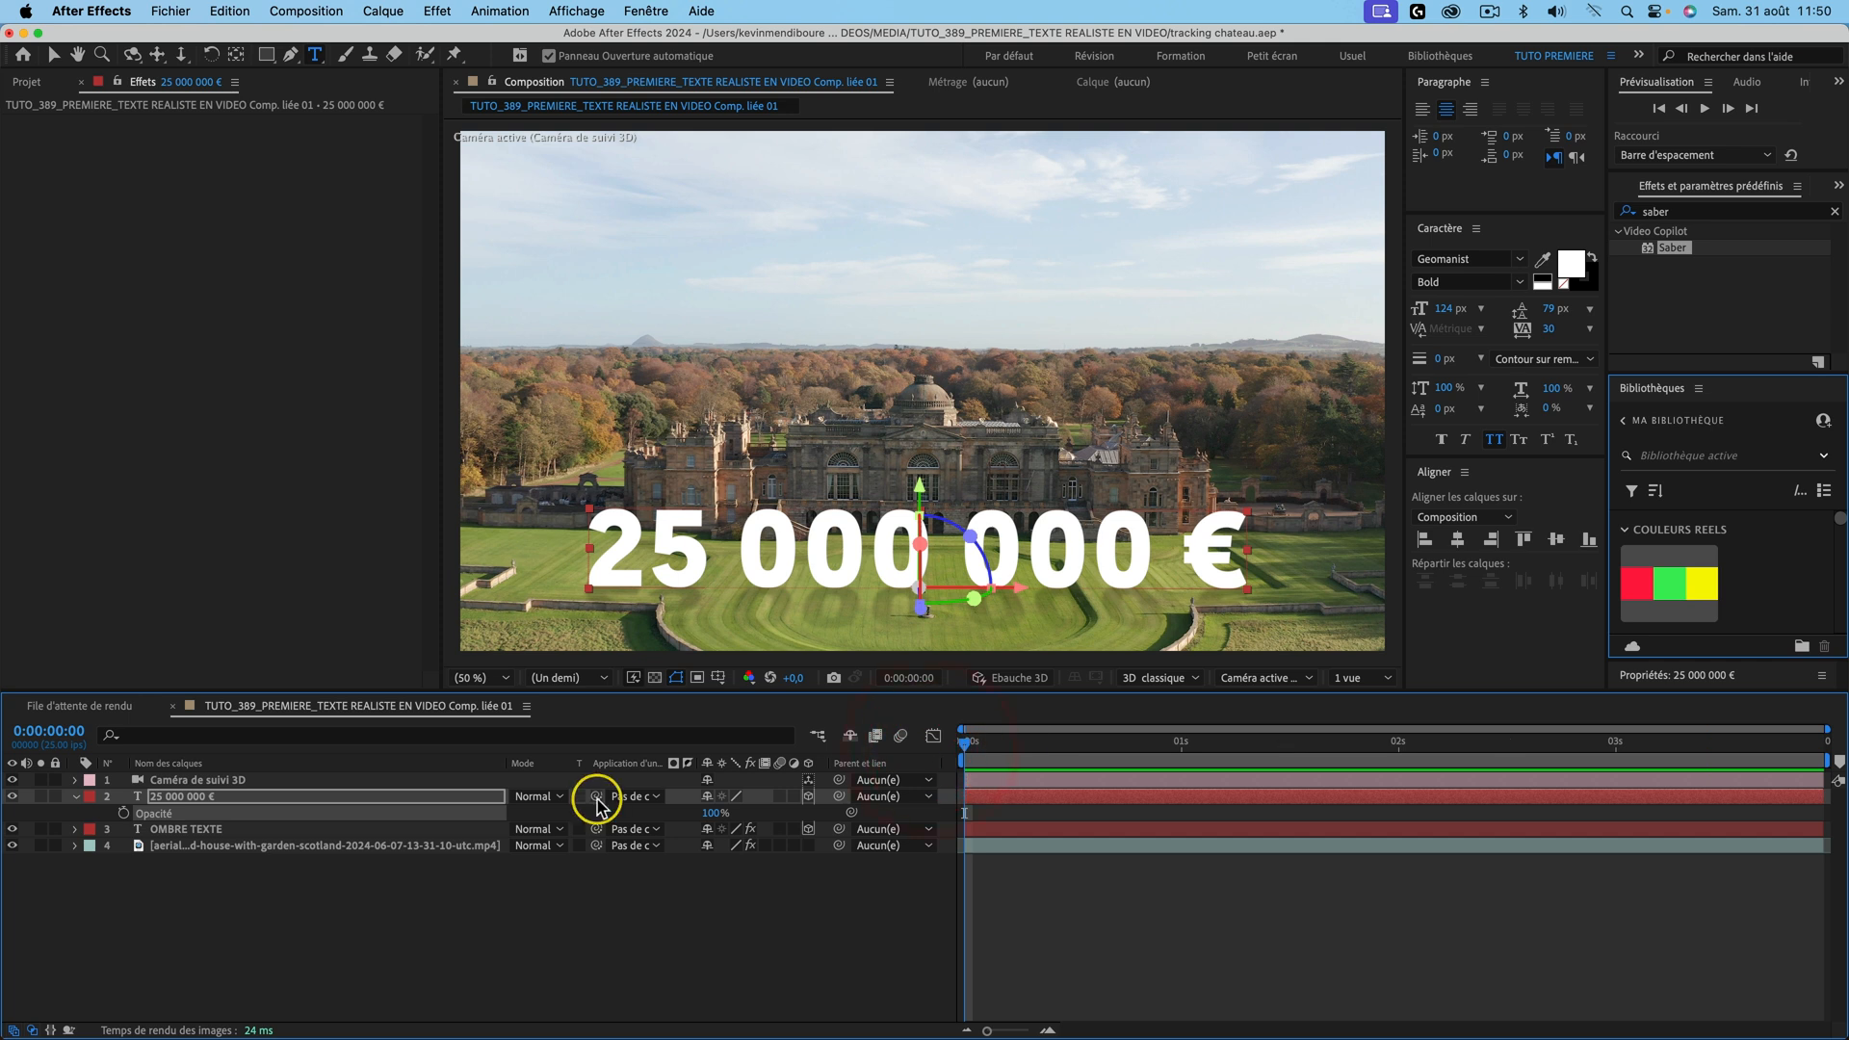
Step: Apply Animation Presets > Text > Animate In > Machine to the 25 000 000 € text layer
{"action": "left_click", "coordinate": [203, 807]}
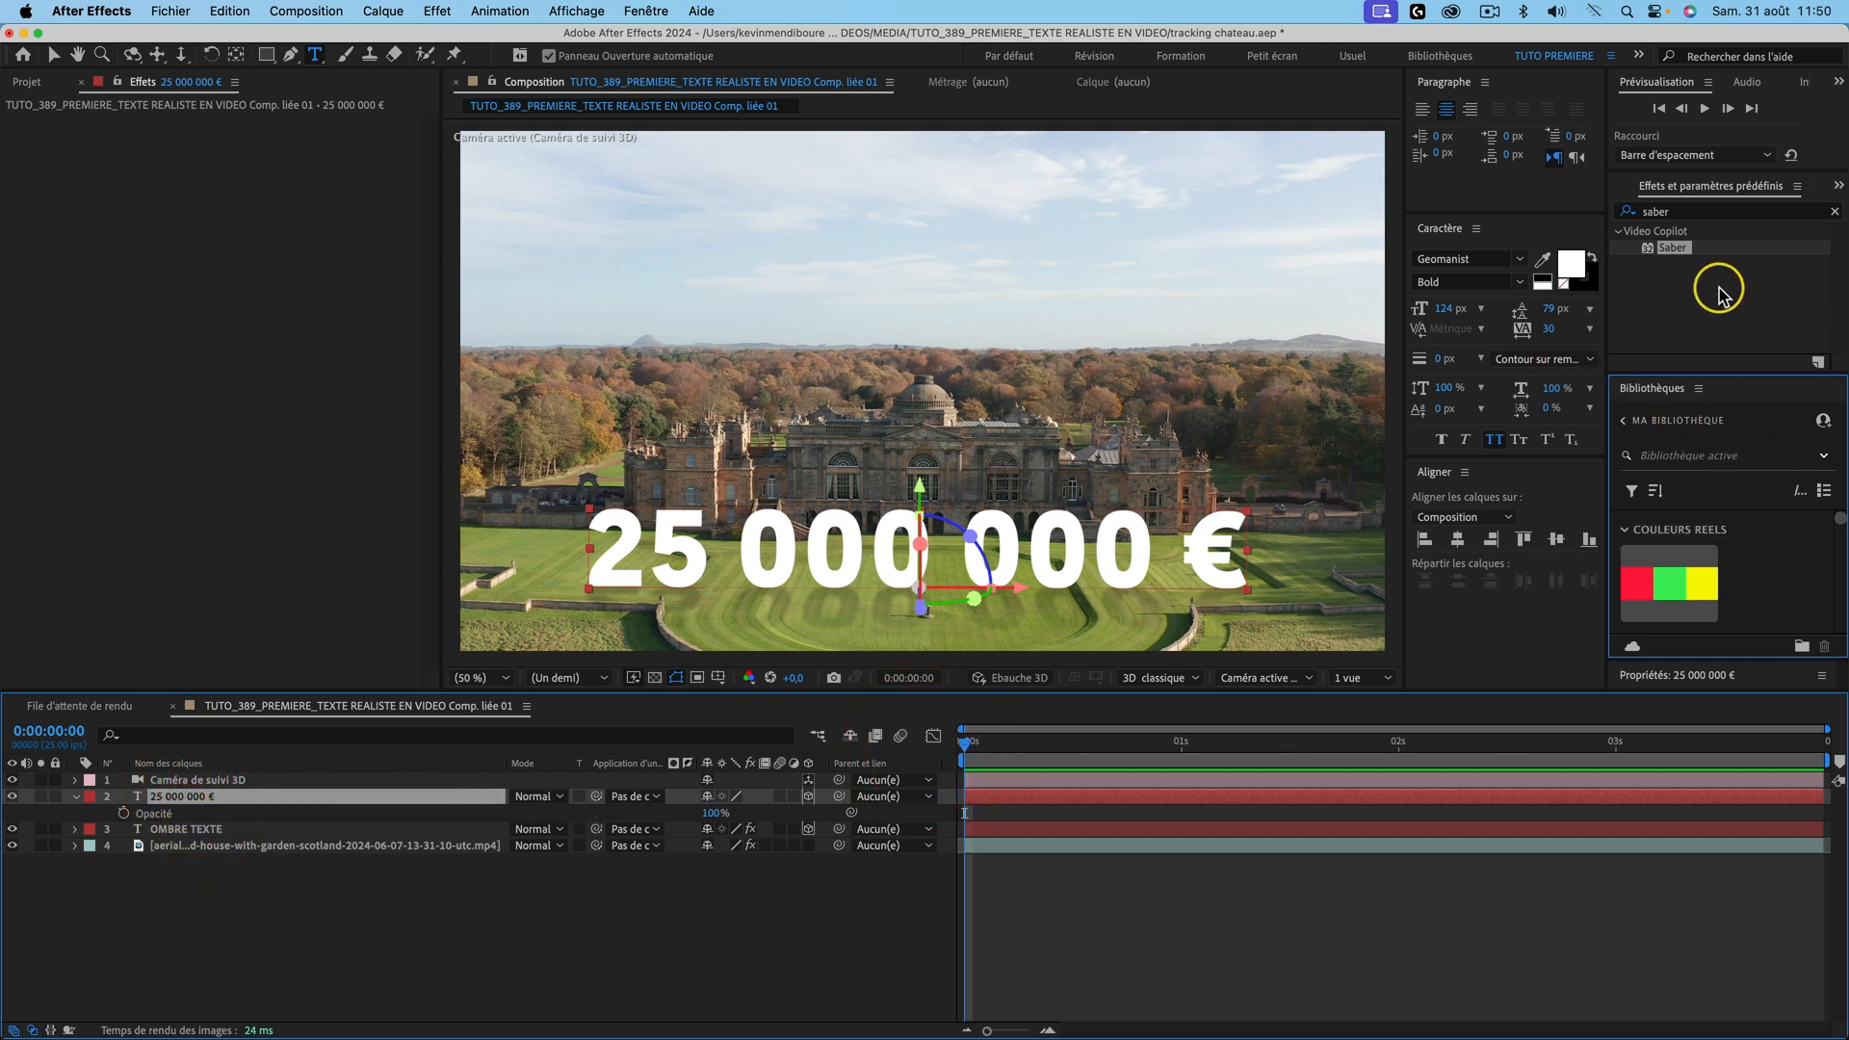
{"action": "left_click", "coordinate": [1832, 211]}
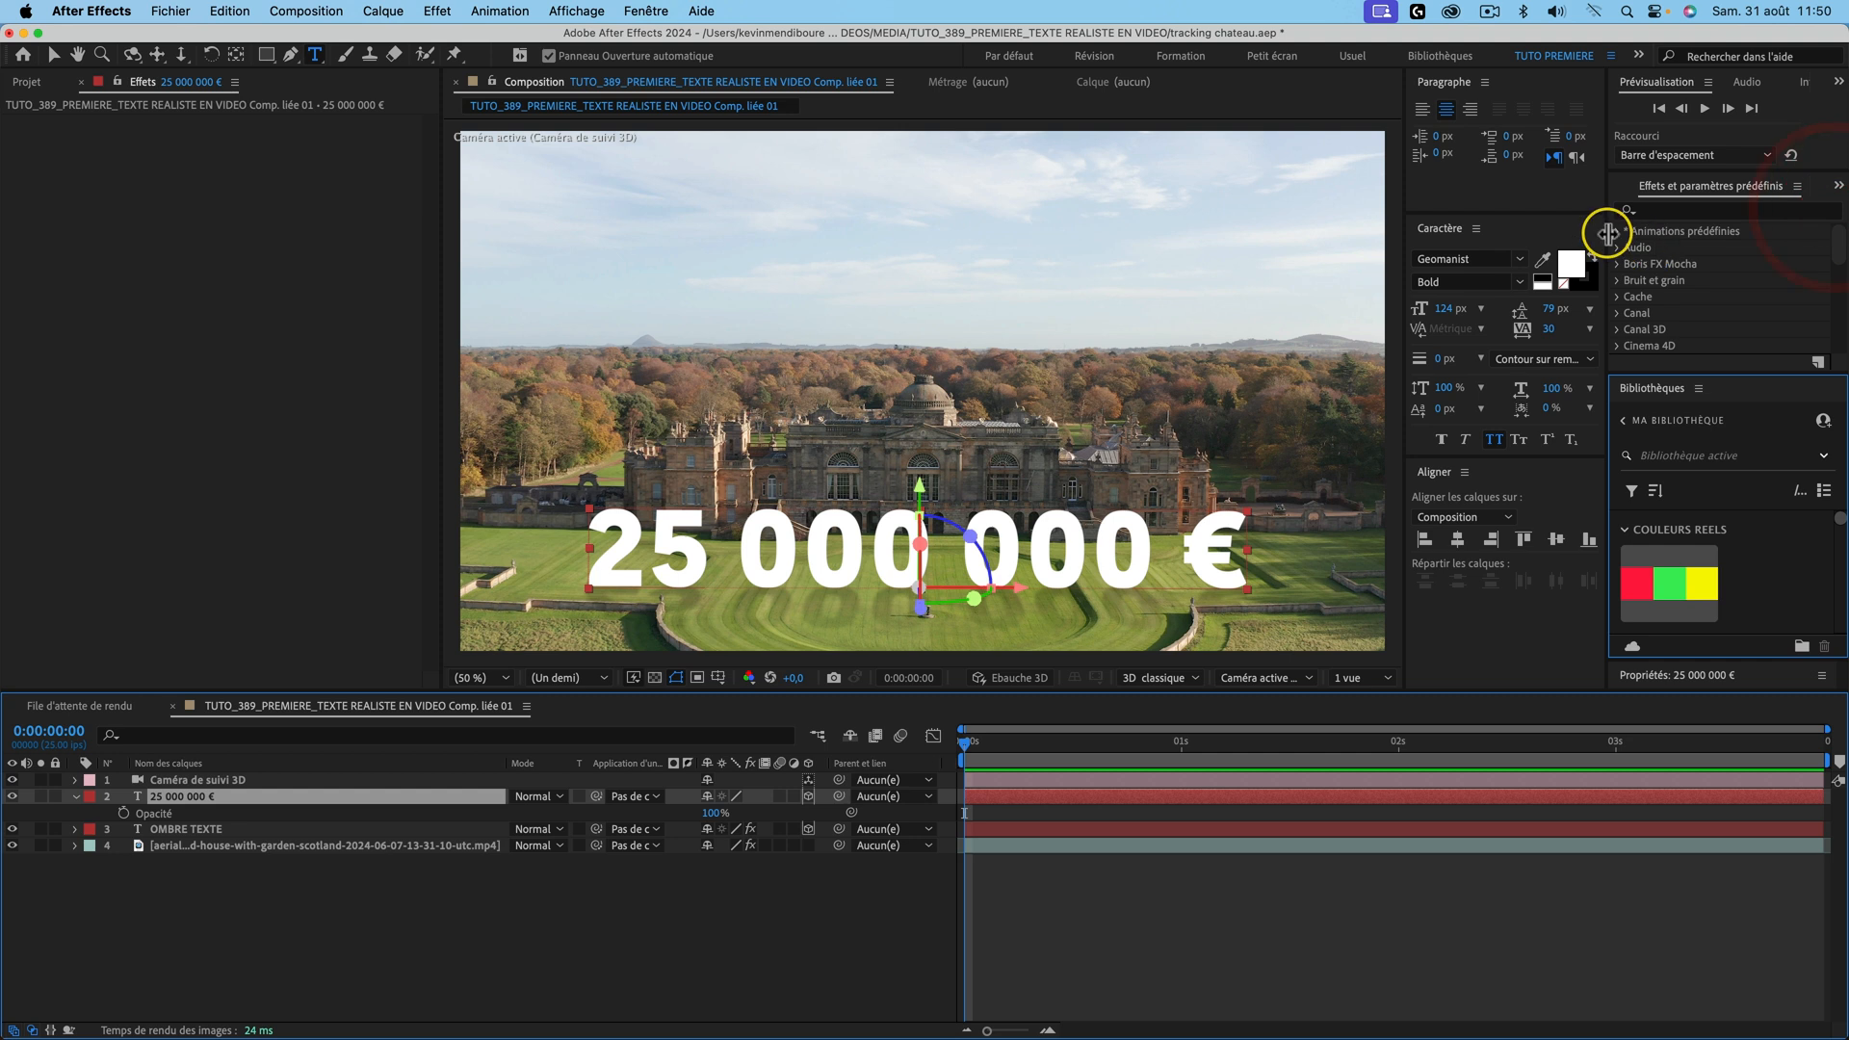
{"action": "left_click", "coordinate": [1617, 231]}
{"action": "scroll", "coordinate": [1657, 274], "scroll_direction": "down", "scroll_amount": 5}
{"action": "left_click", "coordinate": [1632, 281]}
{"action": "left_click", "coordinate": [1632, 267]}
{"action": "scroll", "coordinate": [1791, 297], "scroll_direction": "down", "scroll_amount": 5}
{"action": "left_click", "coordinate": [1706, 296]}
{"action": "left_click_drag", "start_coordinate": [1707, 298], "coordinate": [258, 799]}
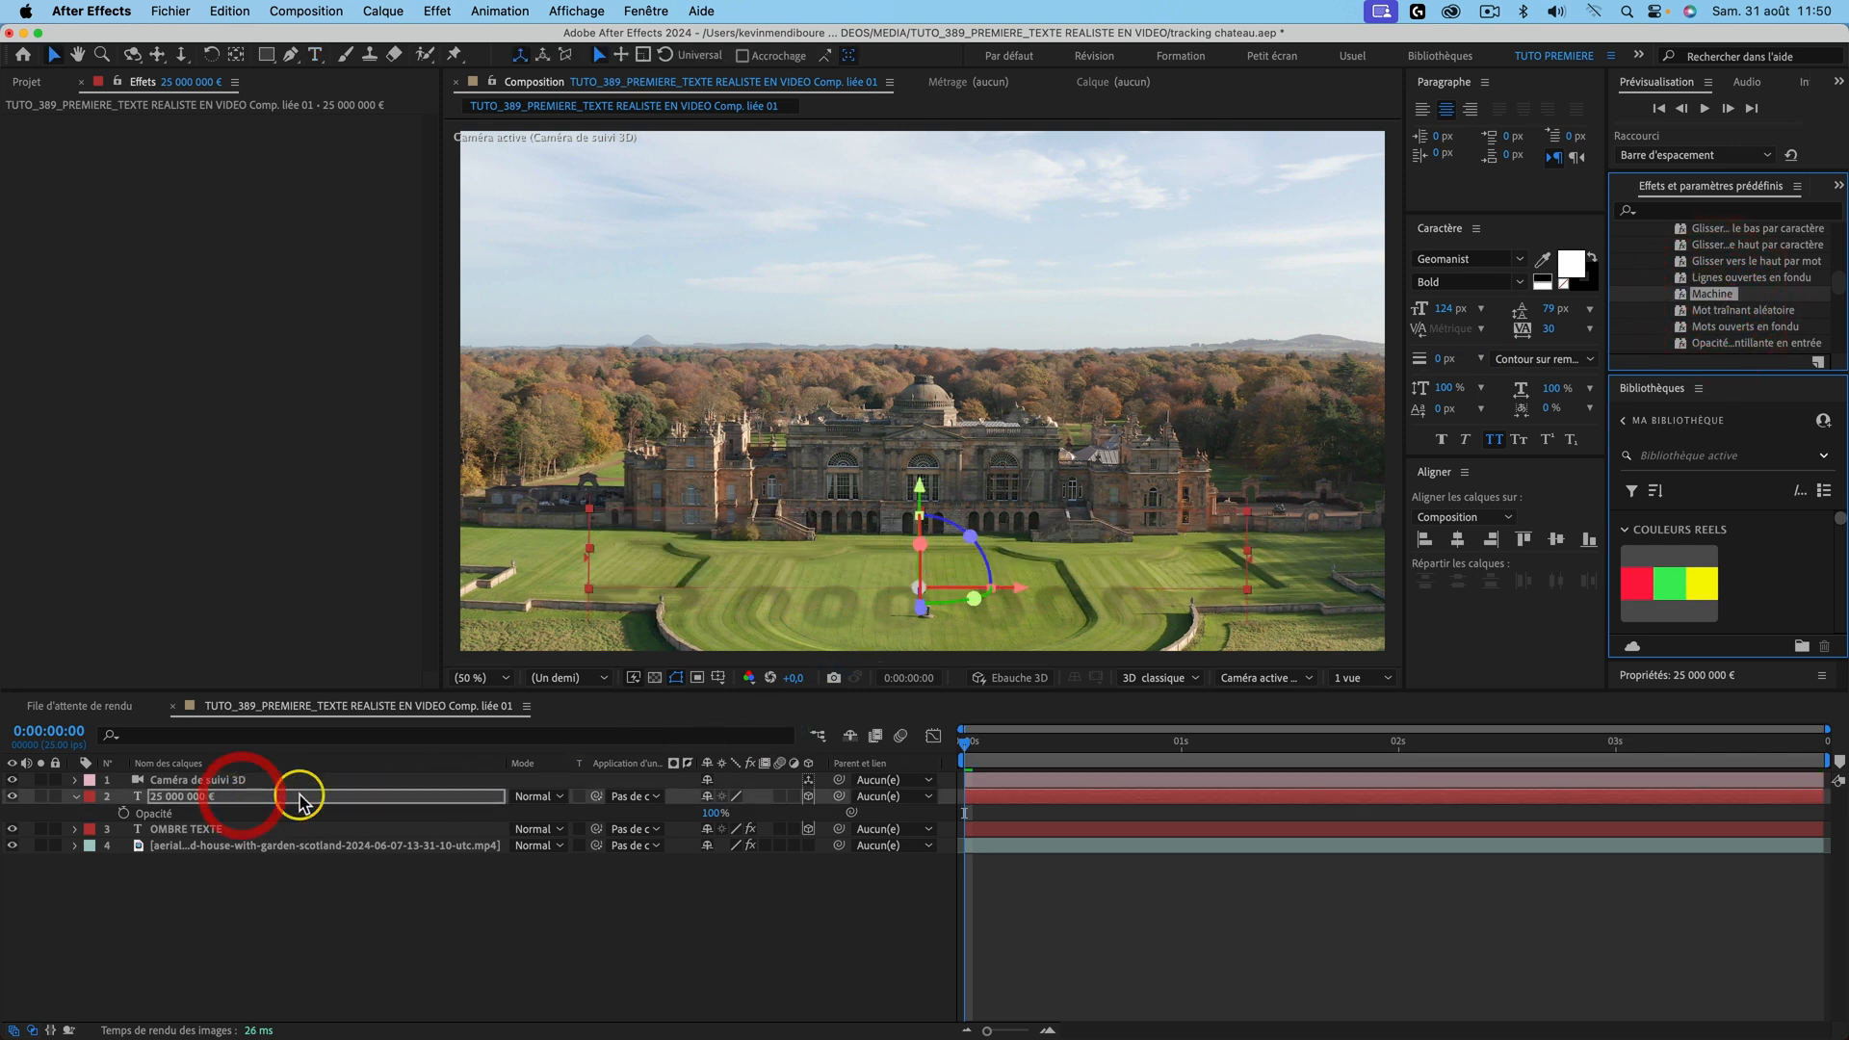
Step: Apply the Machine preset to the OMBRE TEXTE shadow layer too and preview the typing
{"action": "key", "text": "space"}
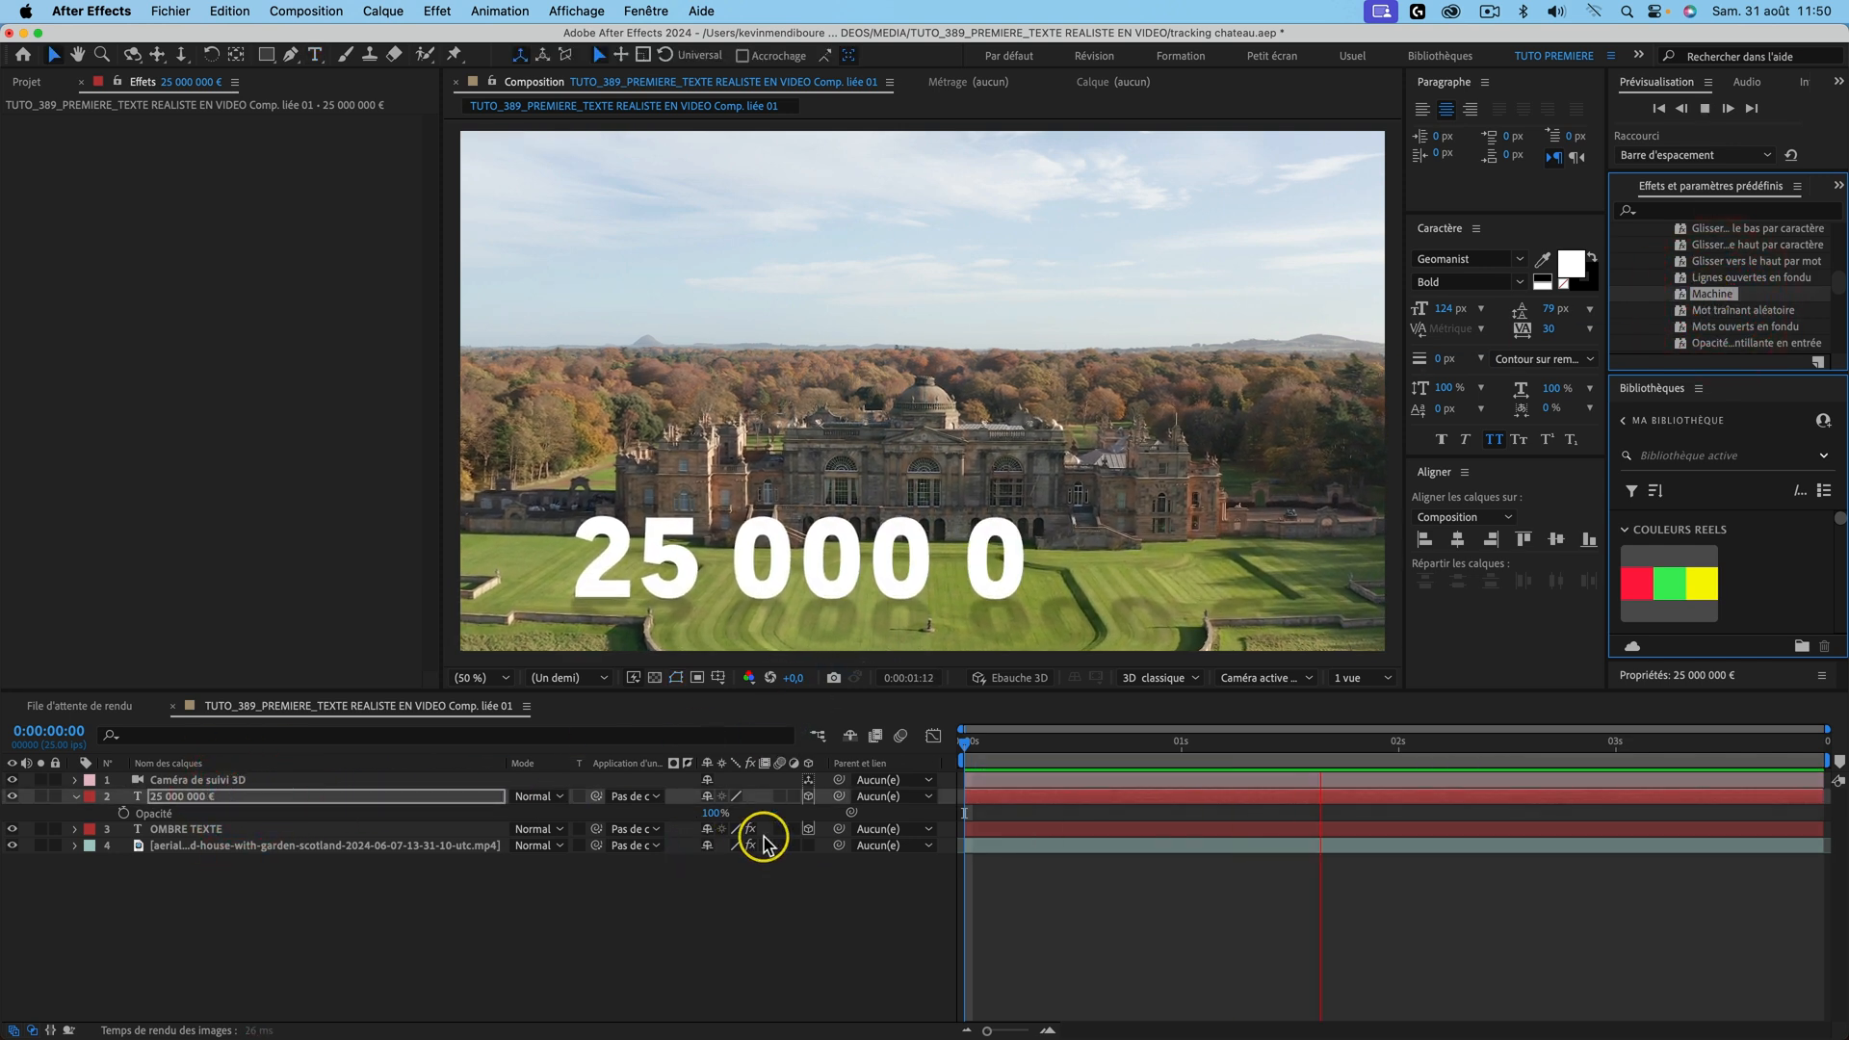
{"action": "key", "text": "space"}
{"action": "key", "text": "space"}
{"action": "key", "text": "space"}
{"action": "left_click_drag", "start_coordinate": [1063, 743], "coordinate": [848, 742]}
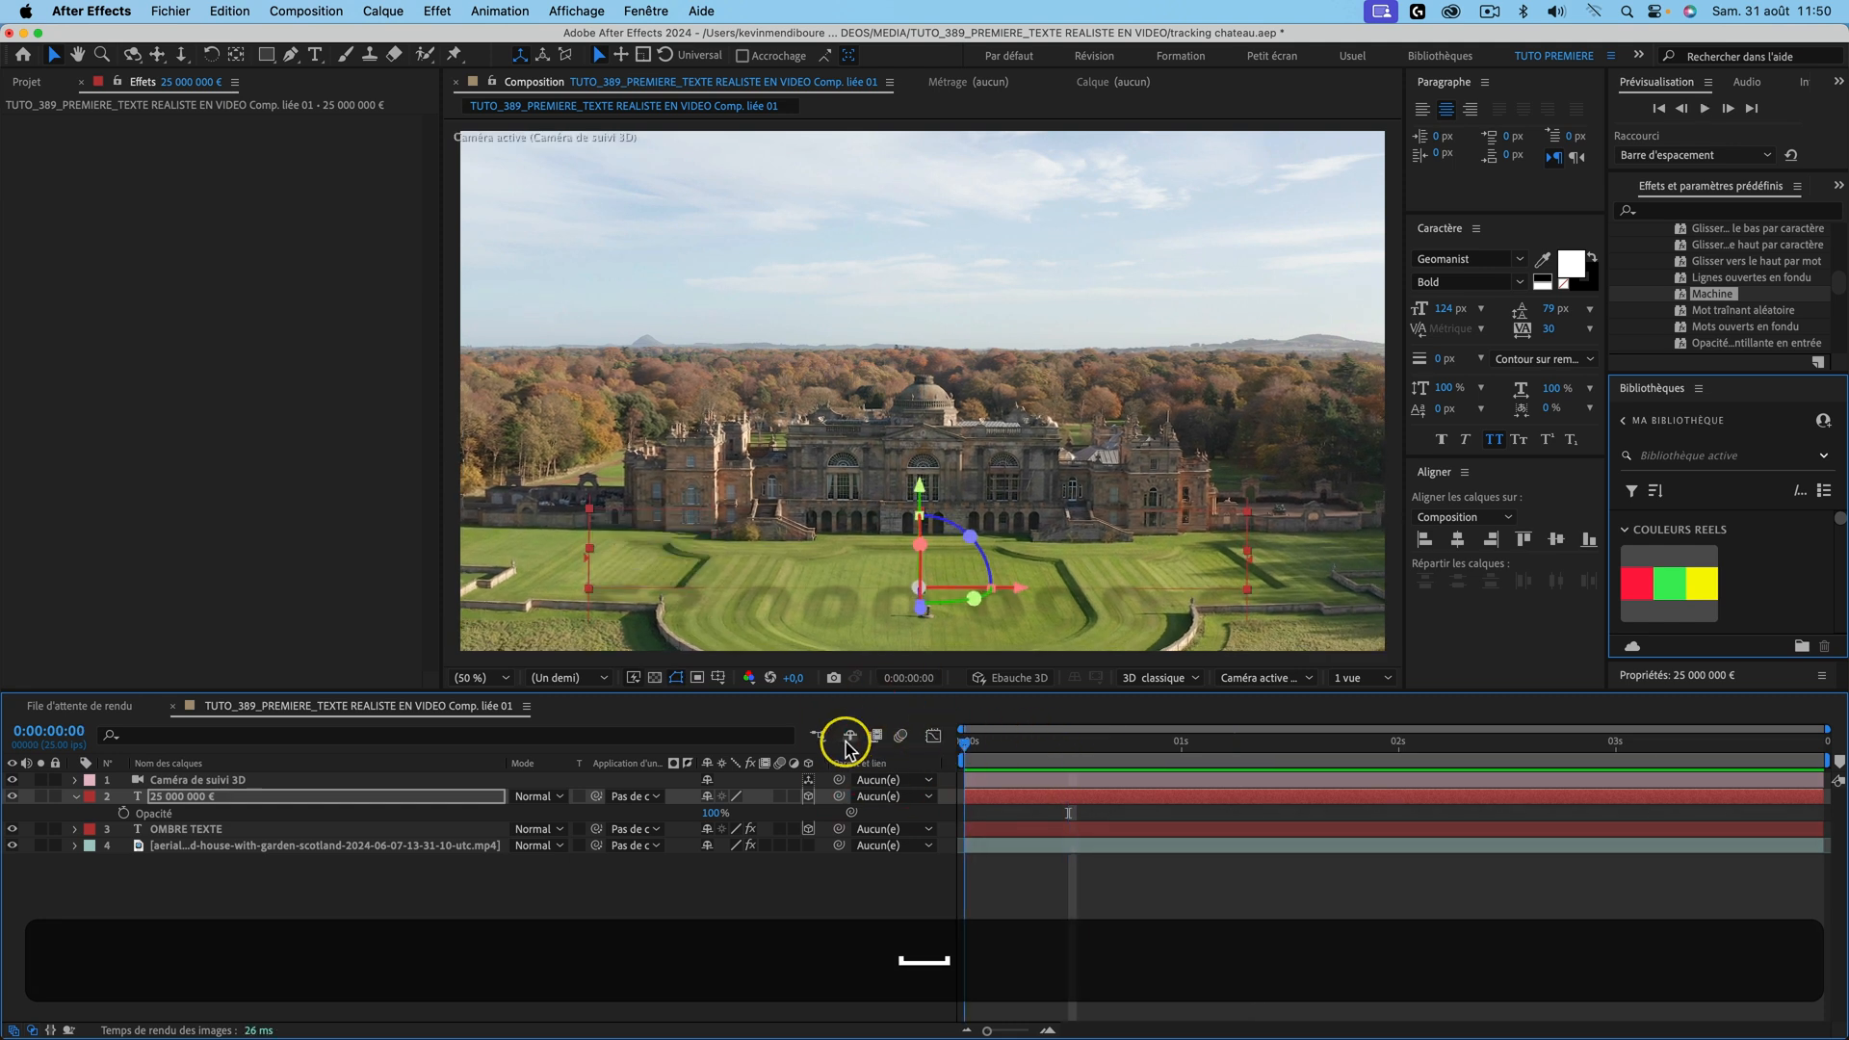
{"action": "left_click_drag", "start_coordinate": [1712, 292], "coordinate": [183, 828]}
{"action": "key", "text": "space"}
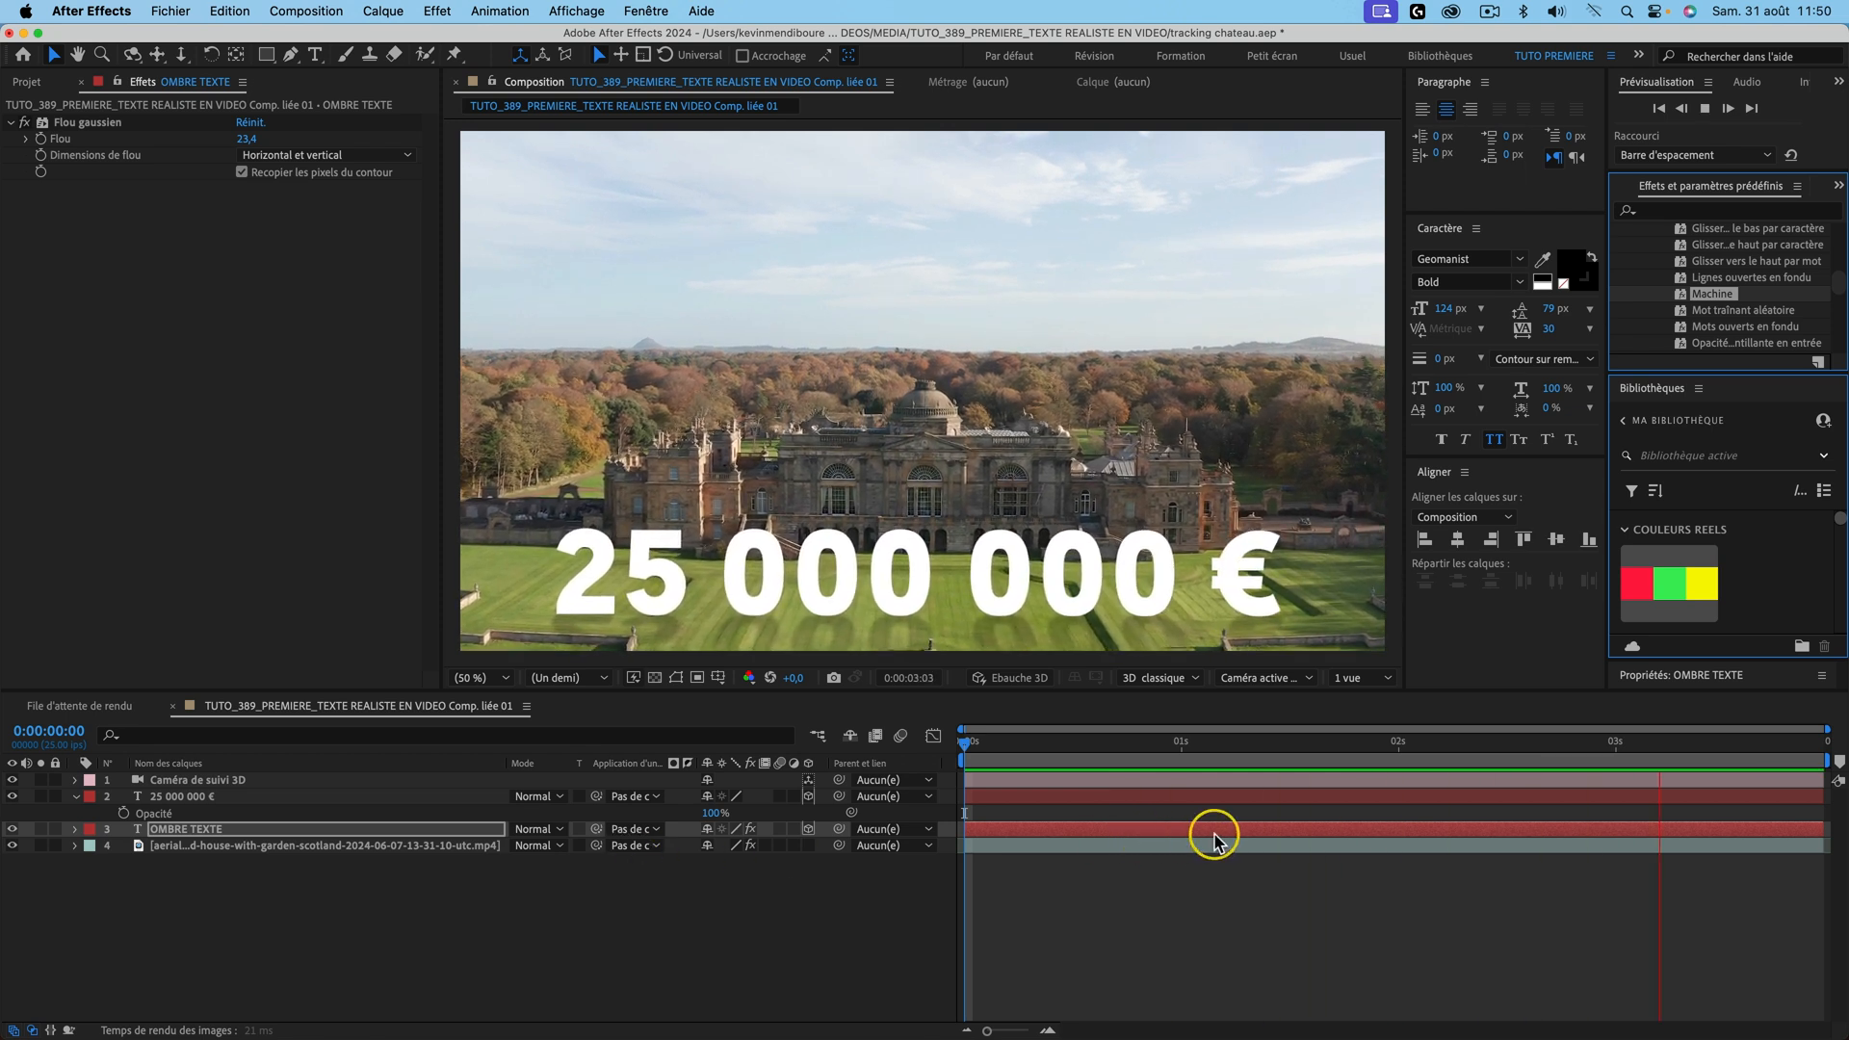
{"action": "key", "text": "space"}
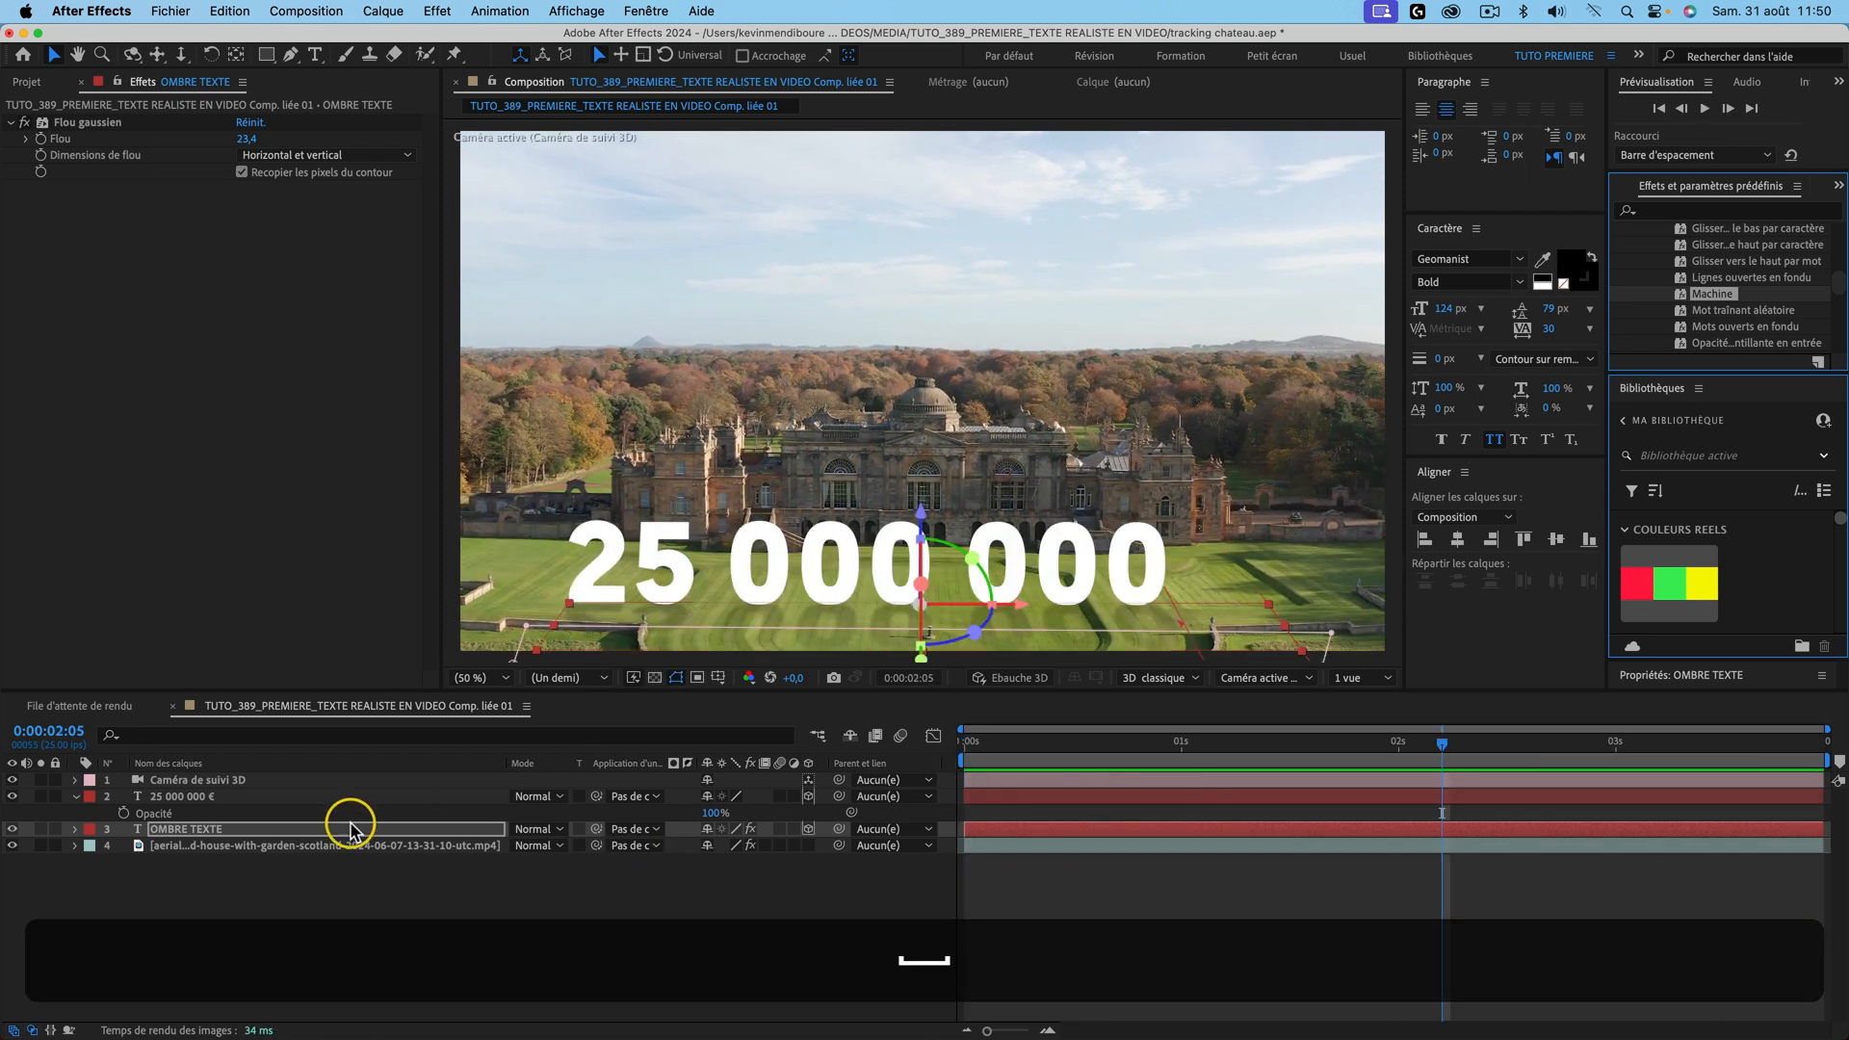
Step: Move both layers' Début end keyframes earlier to about 1.1 s and apply Easy Ease
{"action": "left_click", "coordinate": [207, 798], "text": "shift"}
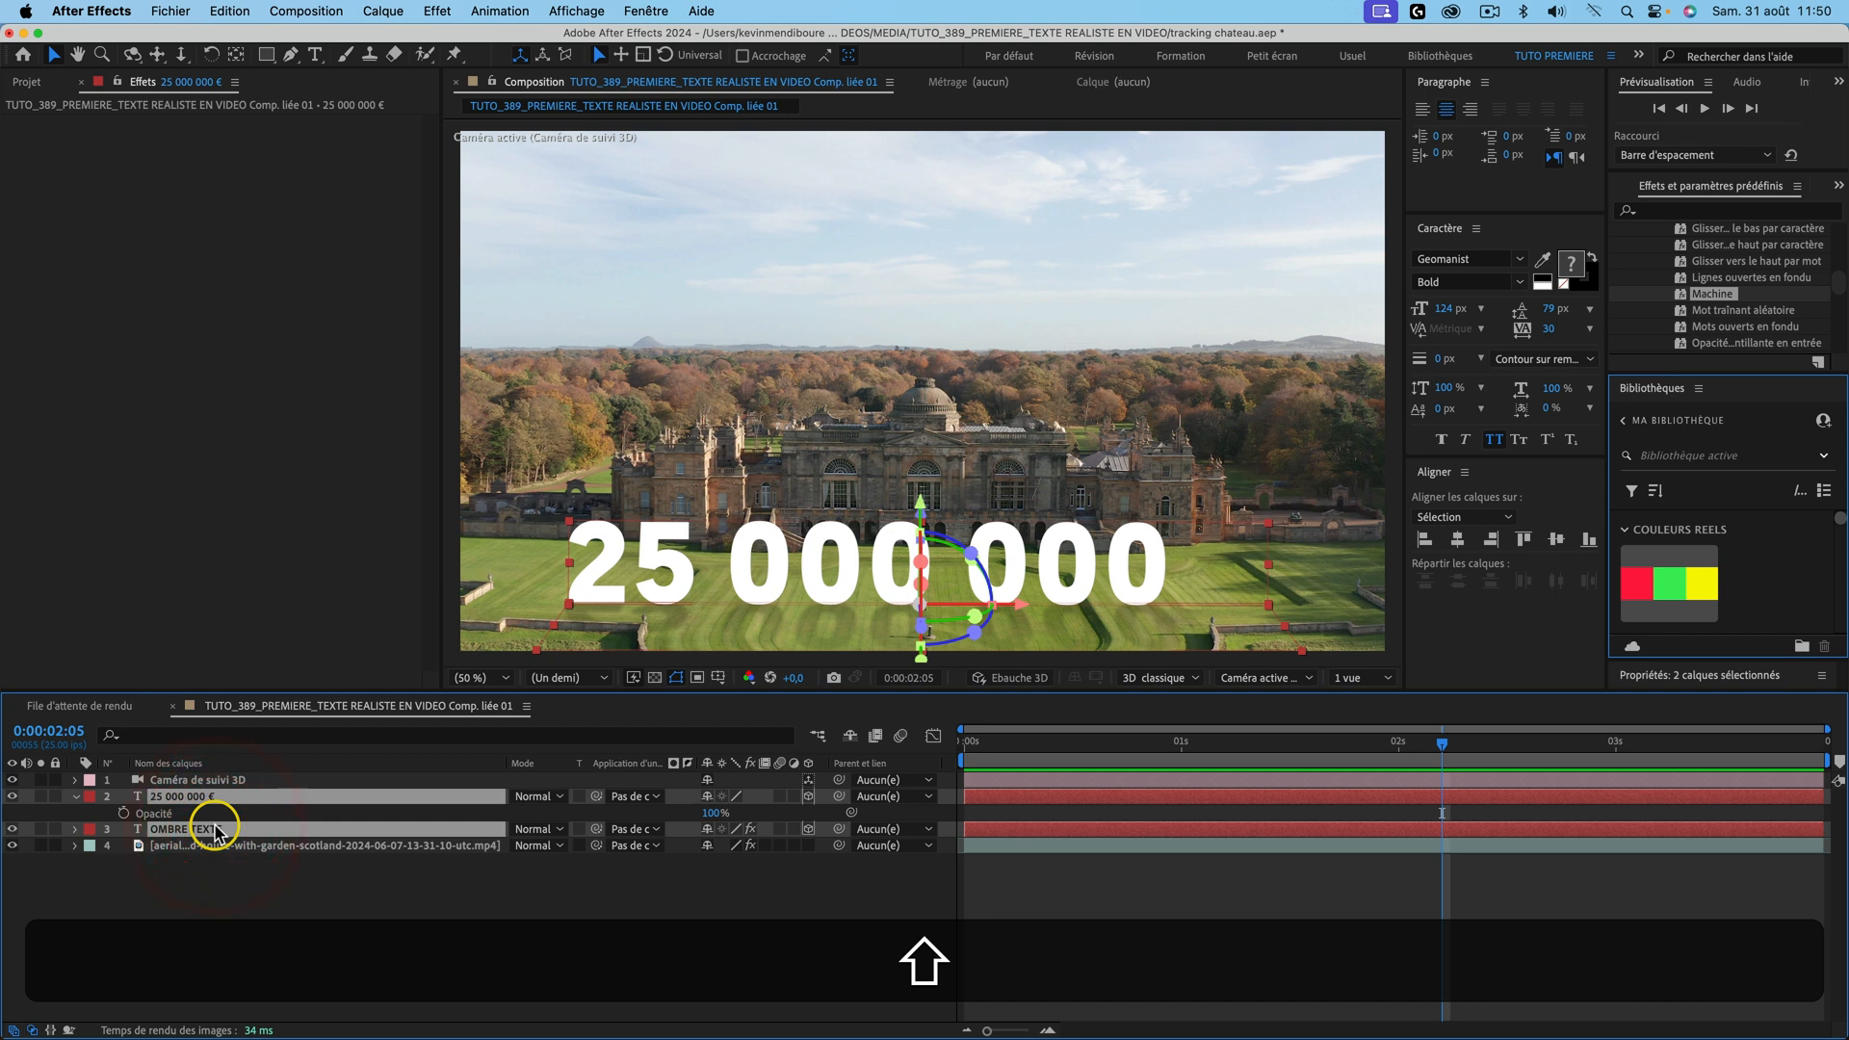
{"action": "key", "text": "u"}
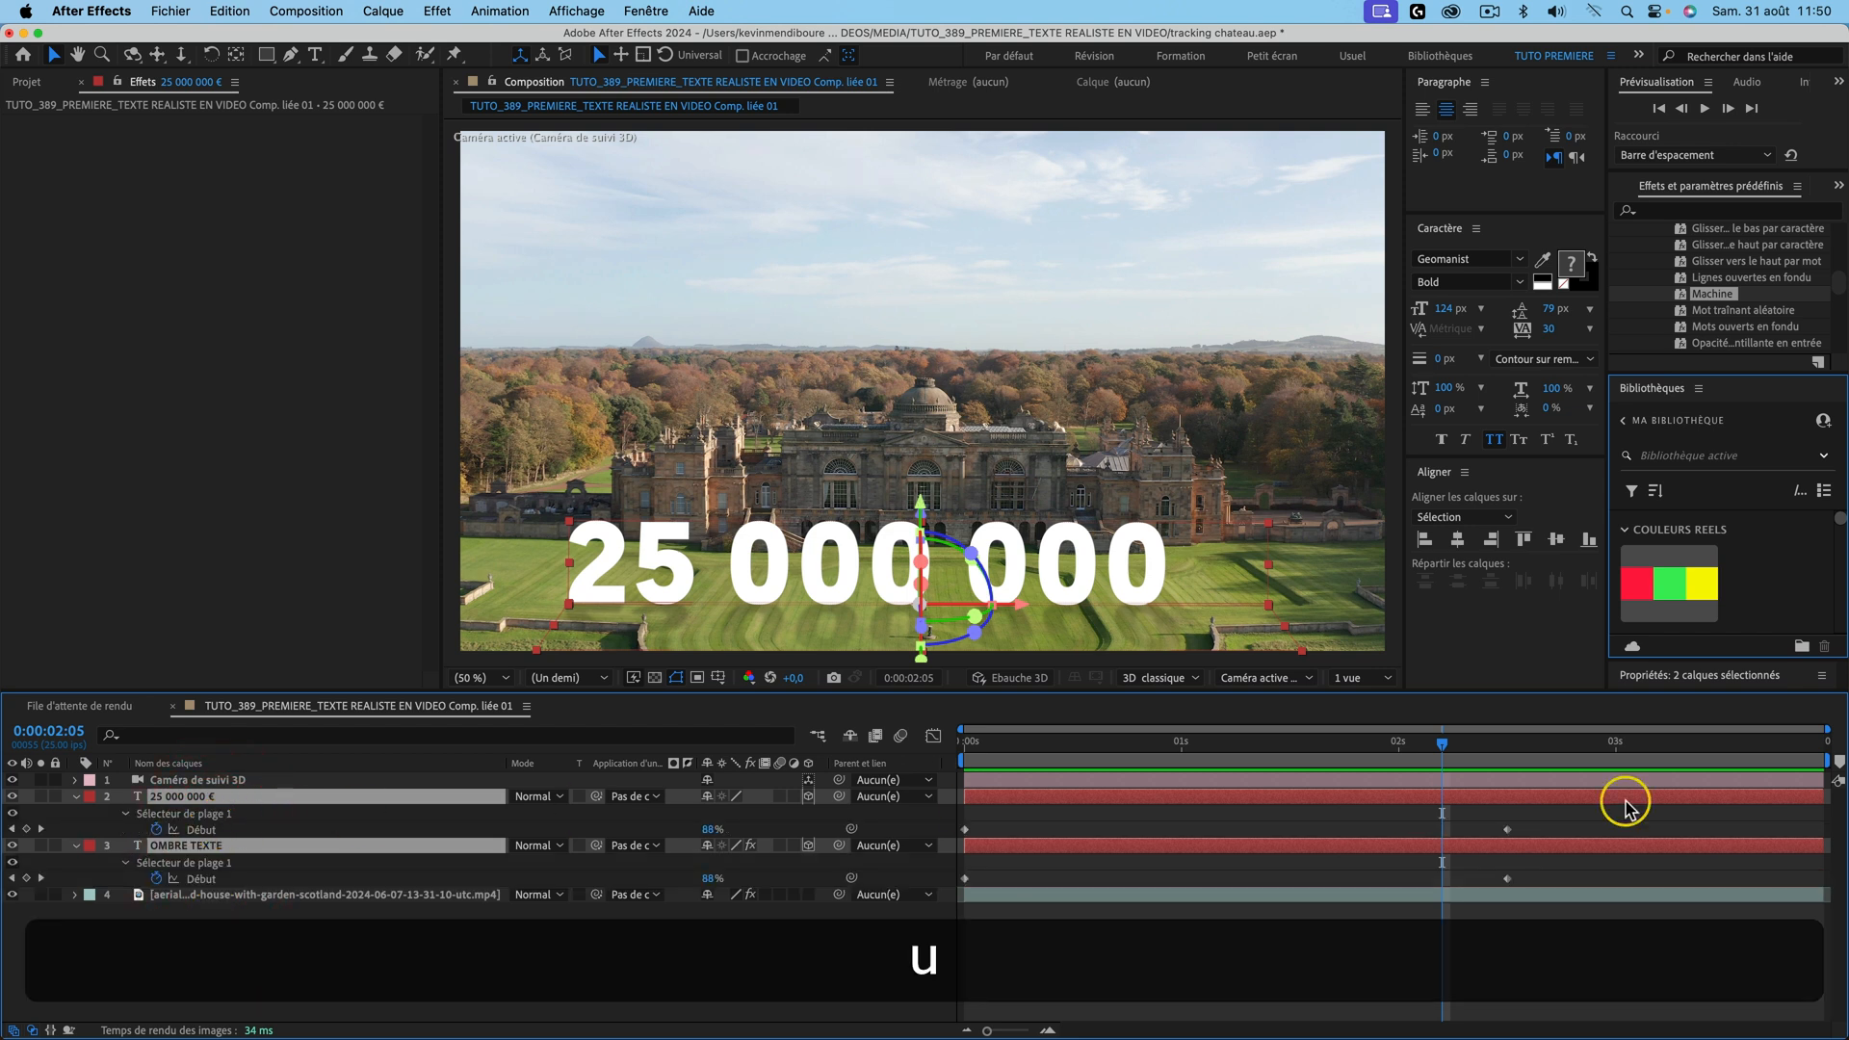
{"action": "left_click", "coordinate": [1508, 829]}
{"action": "left_click", "coordinate": [1505, 877], "text": "shift"}
{"action": "left_click_drag", "start_coordinate": [1505, 877], "coordinate": [1208, 878]}
{"action": "left_click_drag", "start_coordinate": [1242, 818], "coordinate": [960, 883]}
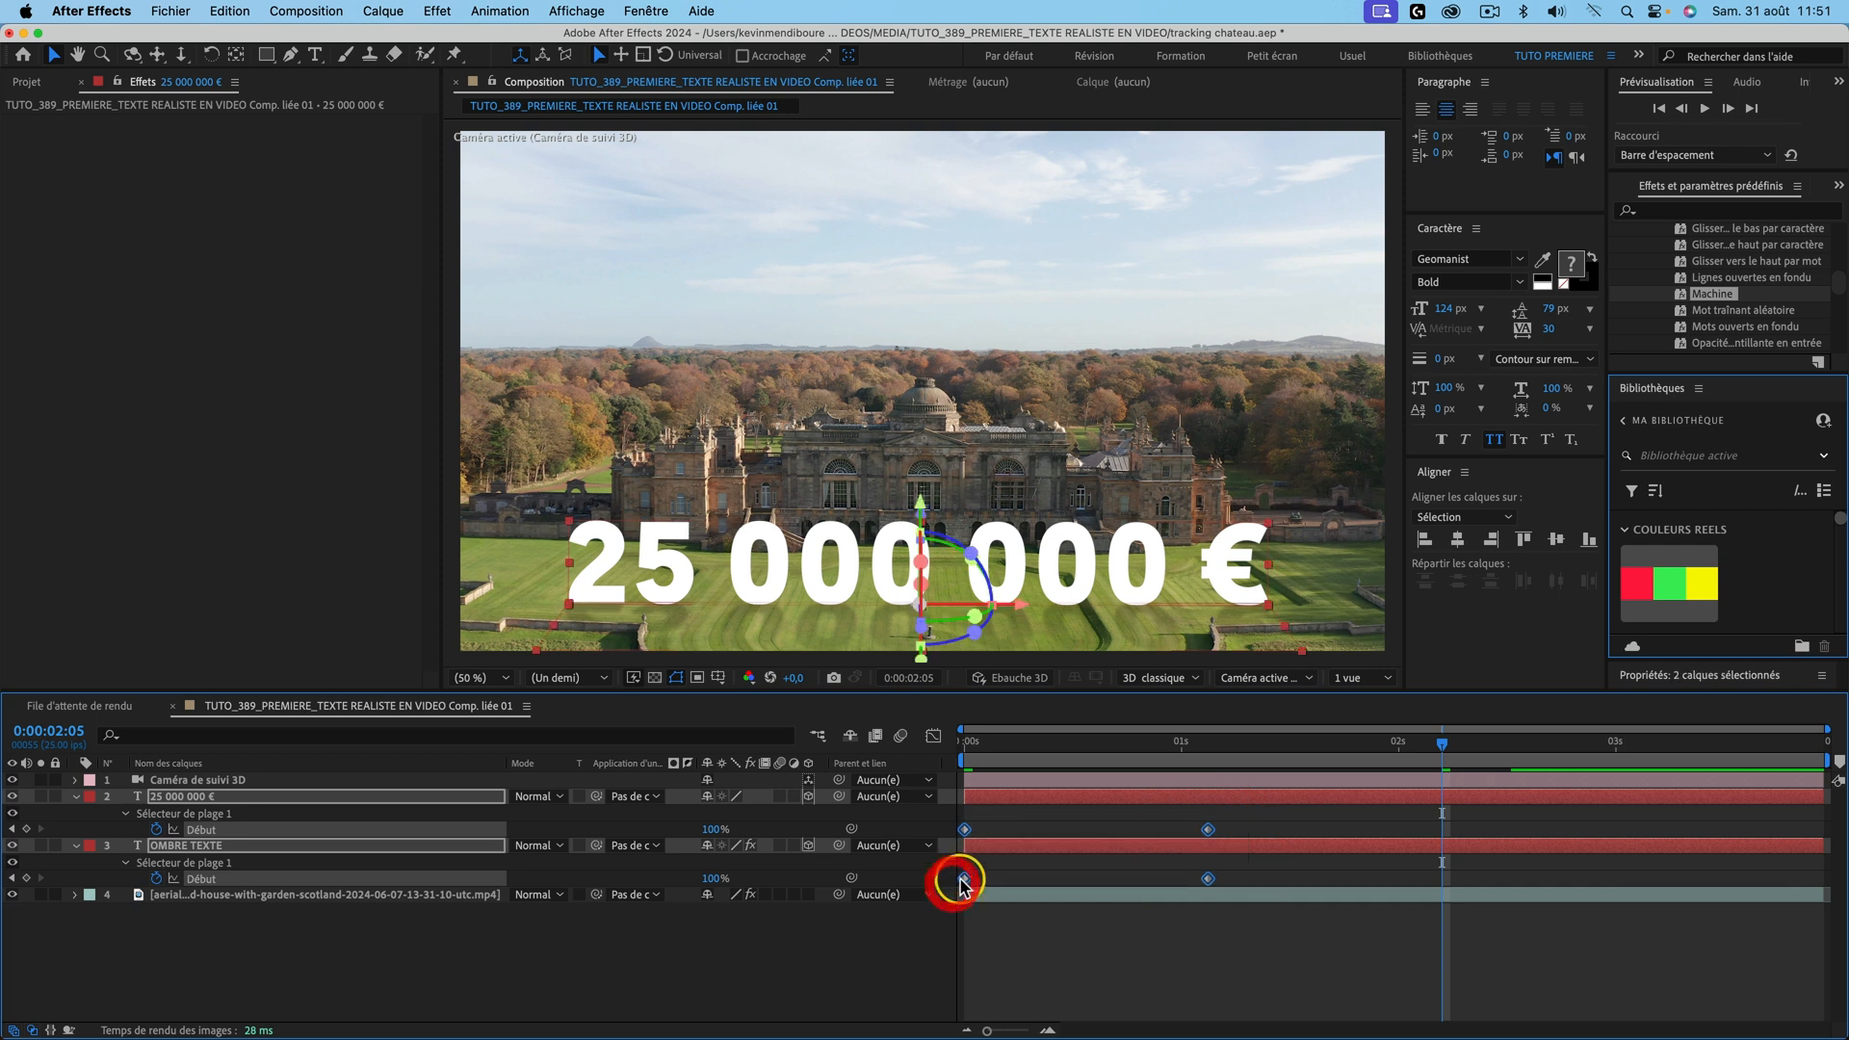
{"action": "right_click", "coordinate": [960, 883]}
{"action": "mouse_move", "coordinate": [1125, 1019]}
{"action": "left_click", "coordinate": [1374, 977]}
Step: Preview the faster count-up from the start and save the project
{"action": "key", "text": "Home"}
{"action": "left_click", "coordinate": [732, 749]}
{"action": "key", "text": "space"}
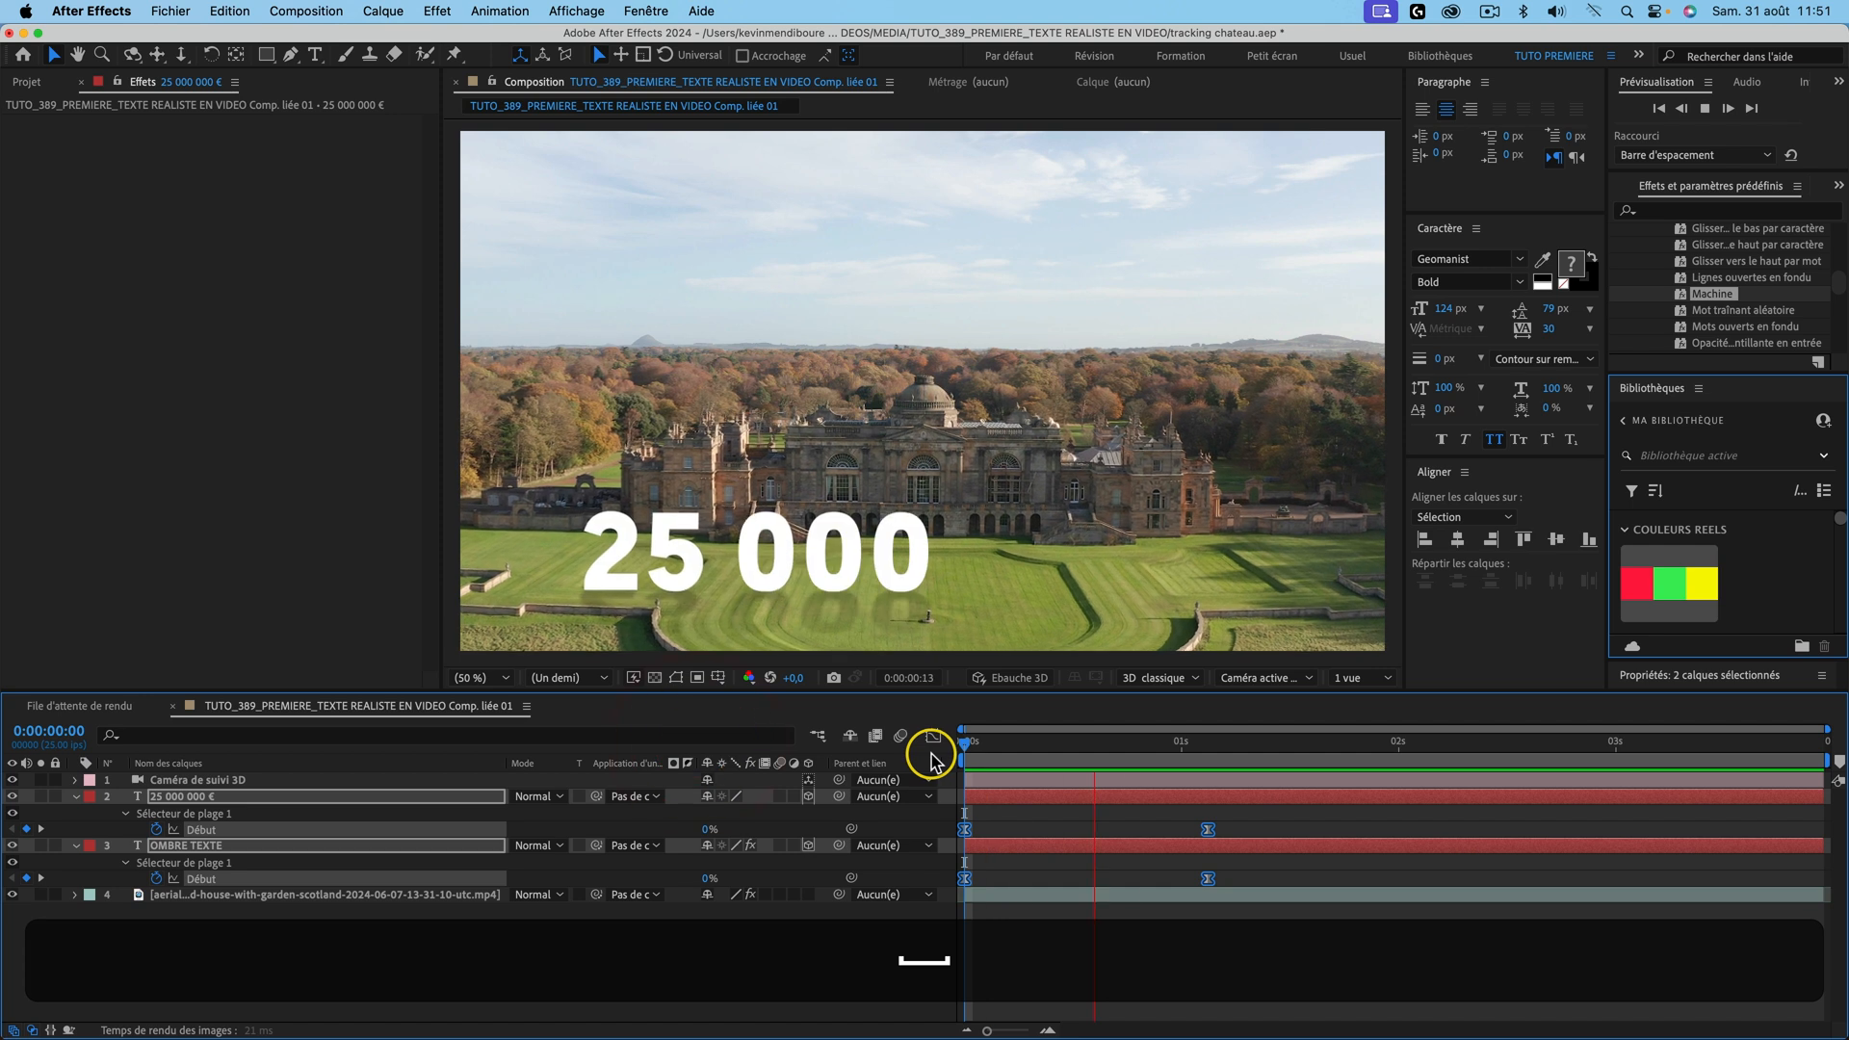
{"action": "key", "text": "super+s"}
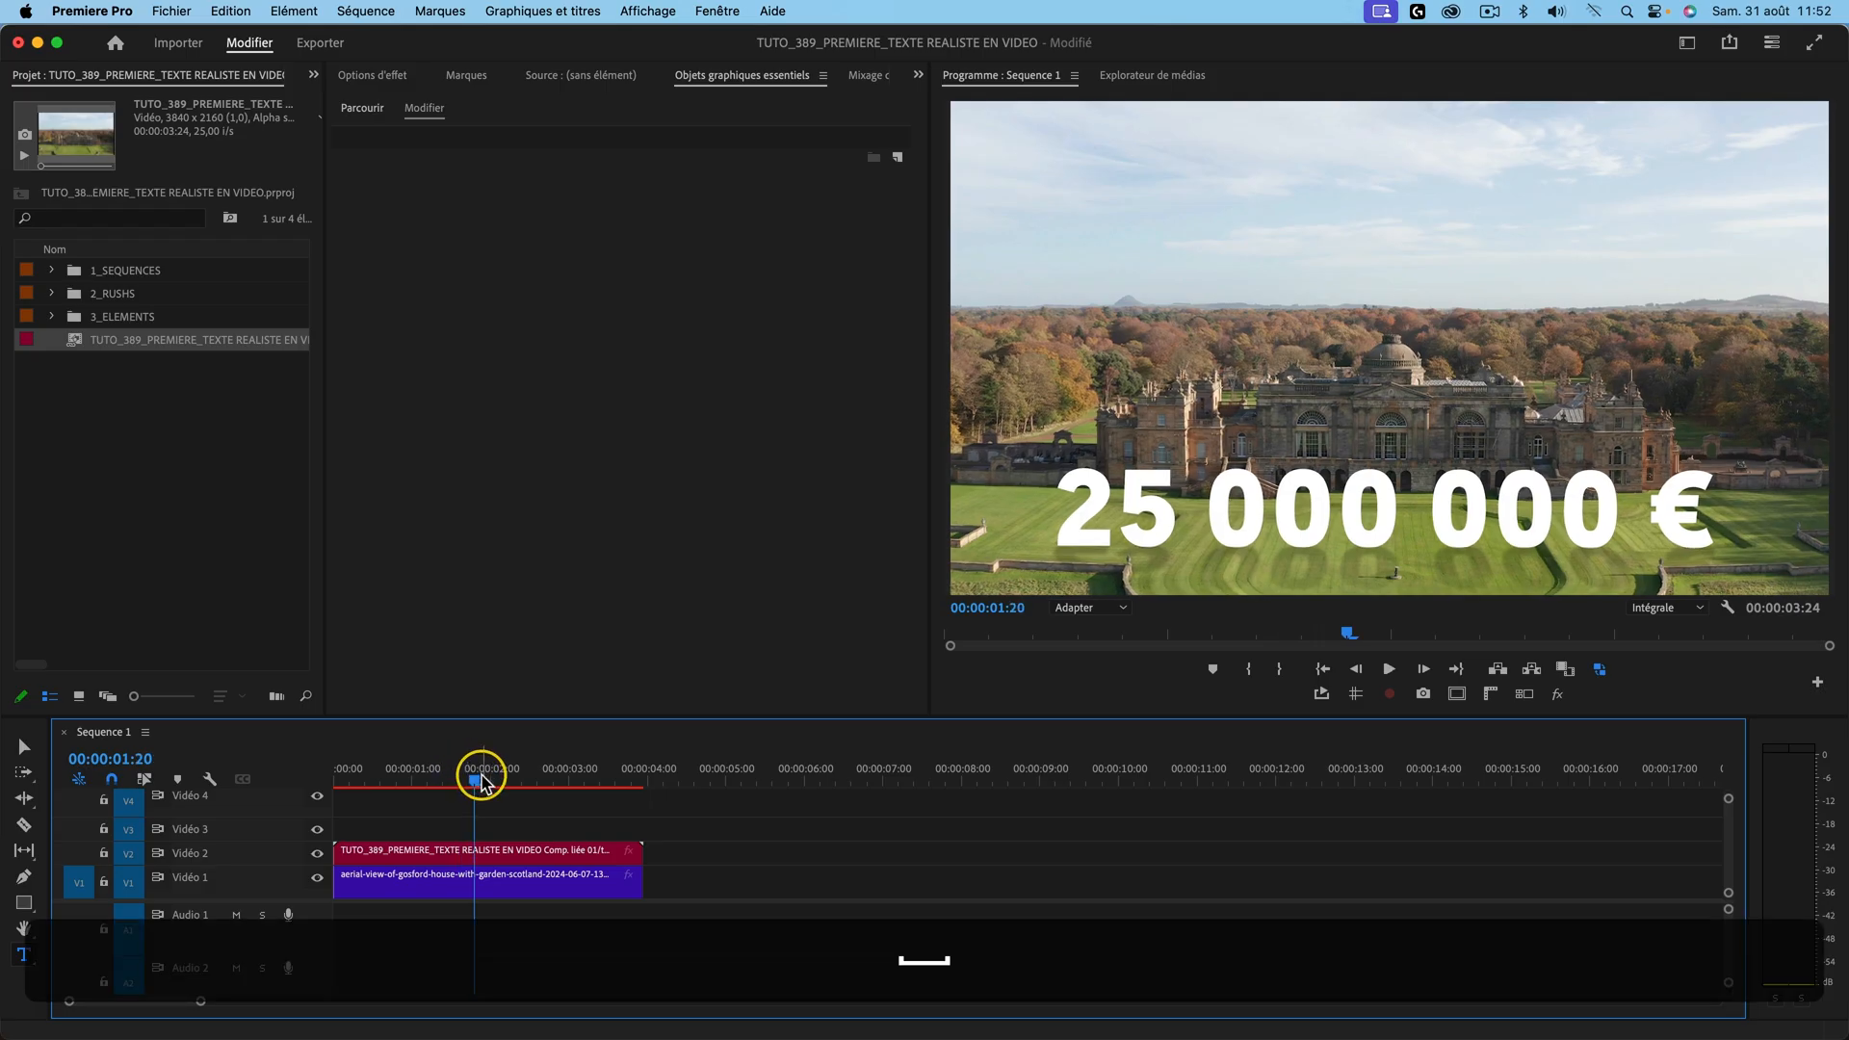
{"action": "key", "text": "Return"}
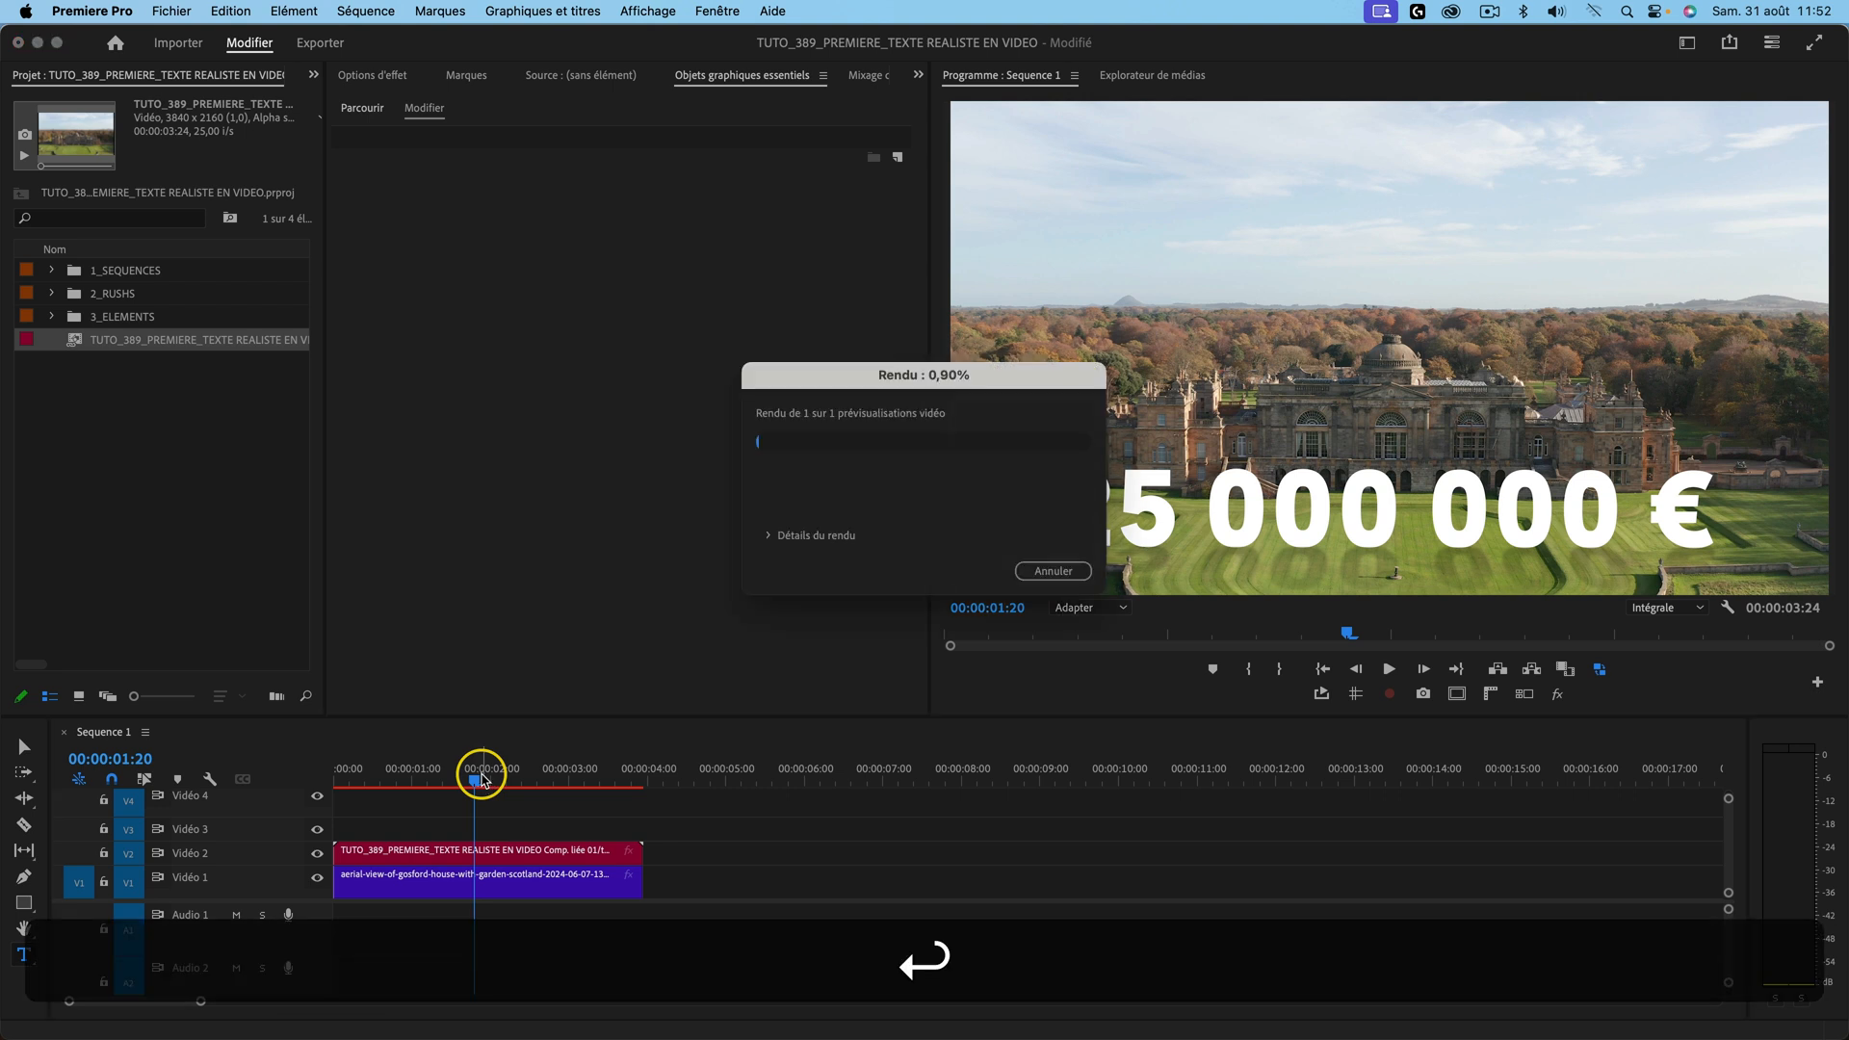
{"action": "left_click", "coordinate": [215, 788], "text": "super"}
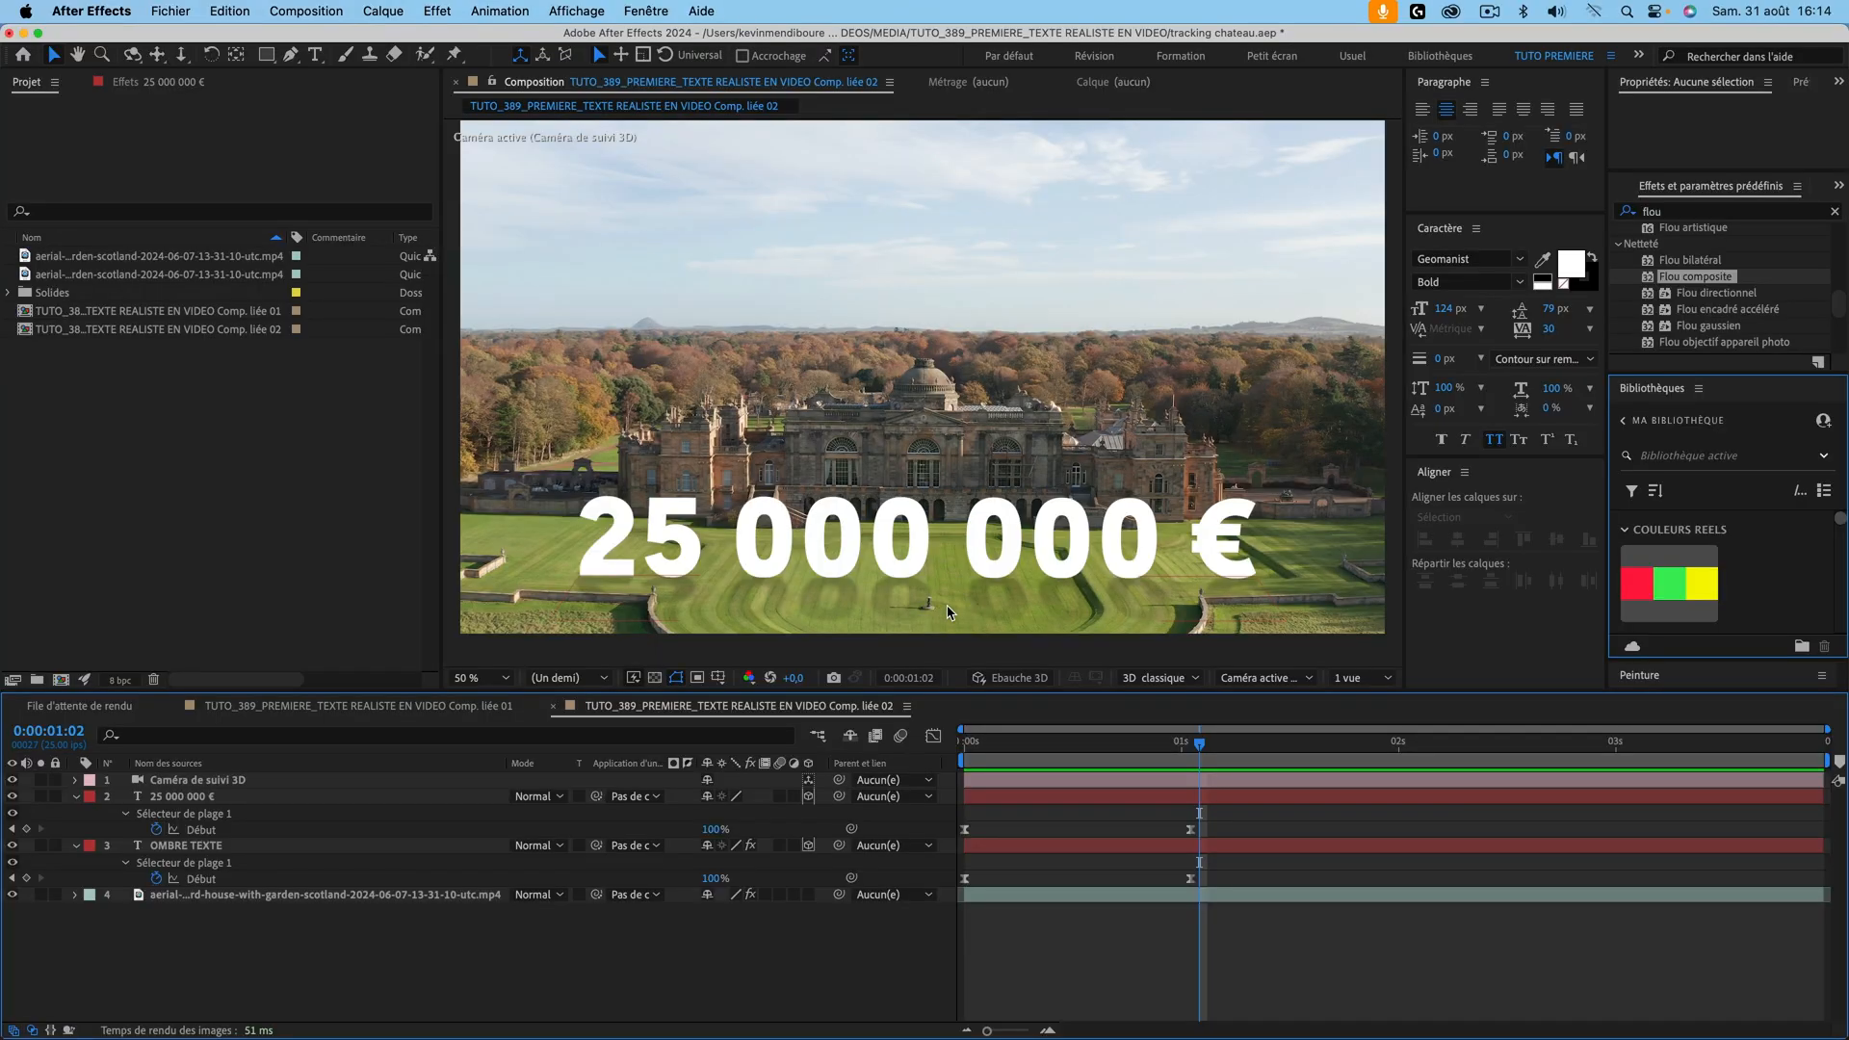
Step: Delete the Début keyframes on the 25 000 000 € text and OMBRE TEXTE layers in Comp. liée 02
{"action": "mouse_move", "coordinate": [1201, 749]}
{"action": "left_mouse_down"}
{"action": "mouse_move", "coordinate": [1038, 748]}
{"action": "mouse_move", "coordinate": [1304, 748]}
{"action": "mouse_move", "coordinate": [1088, 747]}
{"action": "mouse_move", "coordinate": [1225, 747]}
{"action": "left_mouse_up"}
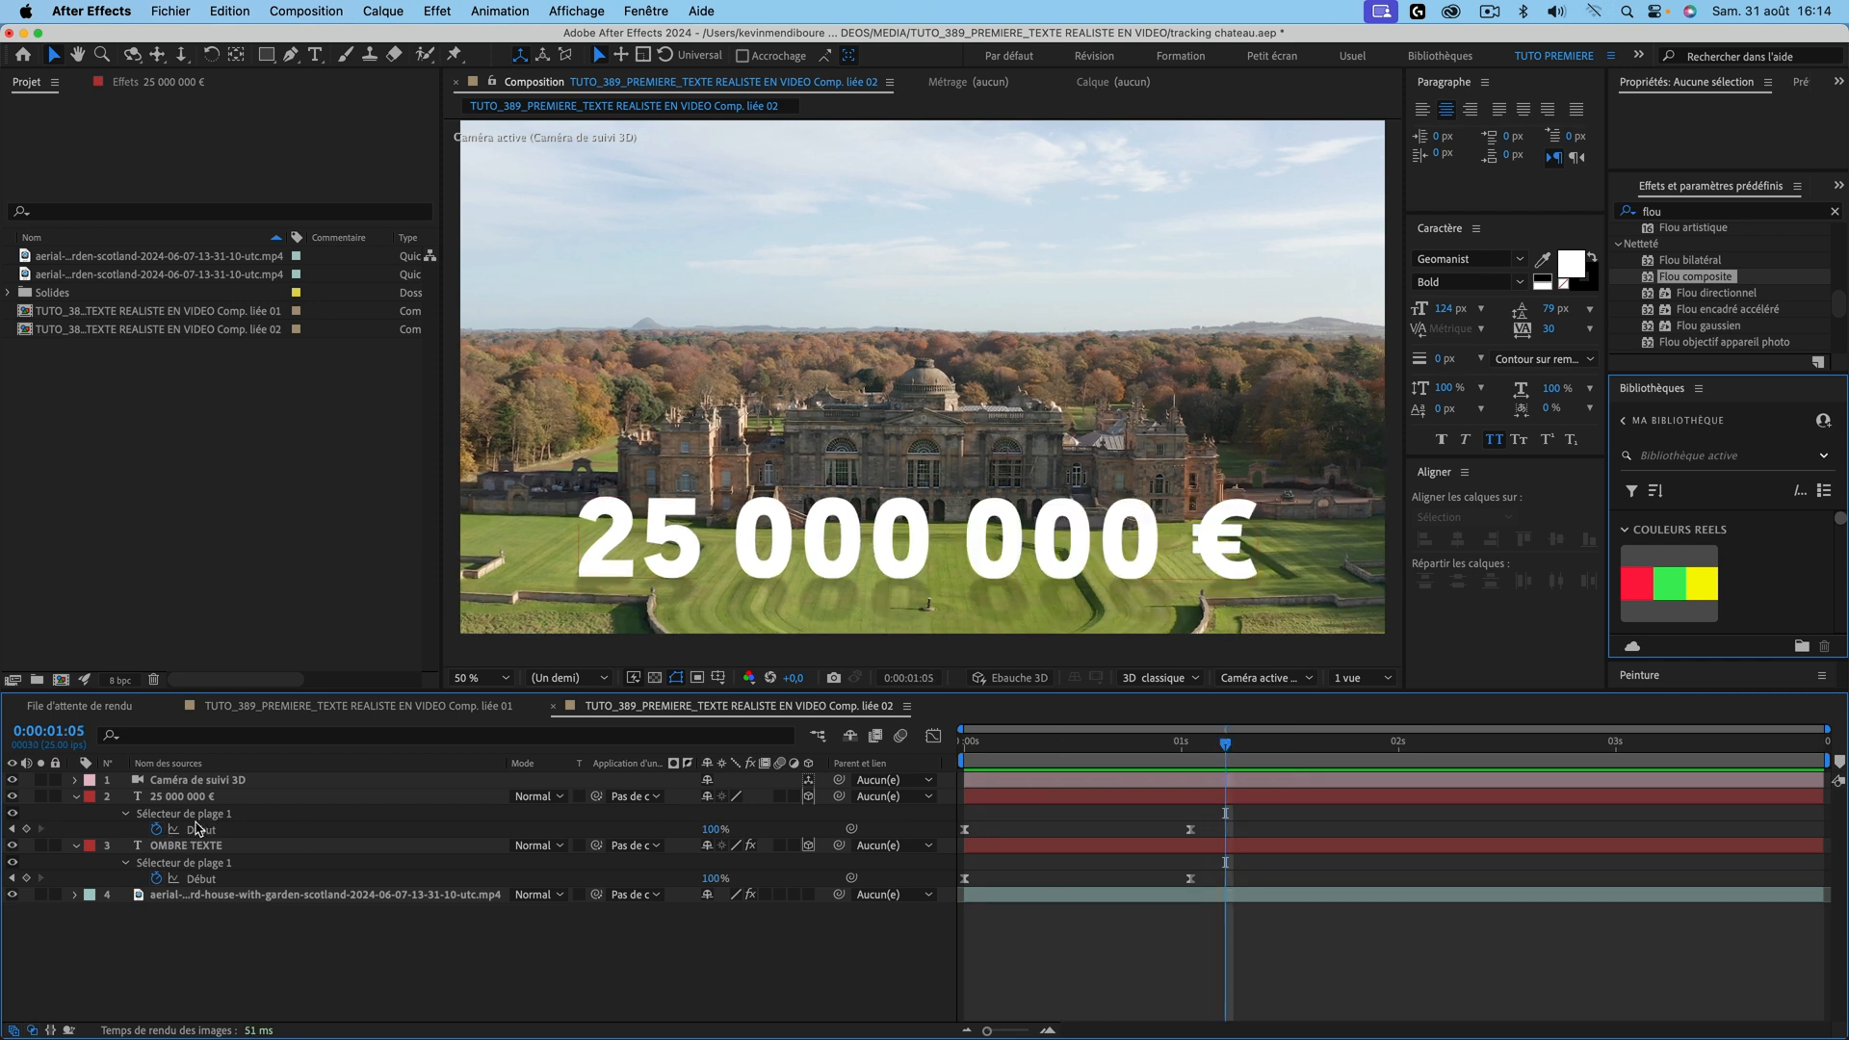
{"action": "left_click", "coordinate": [157, 830]}
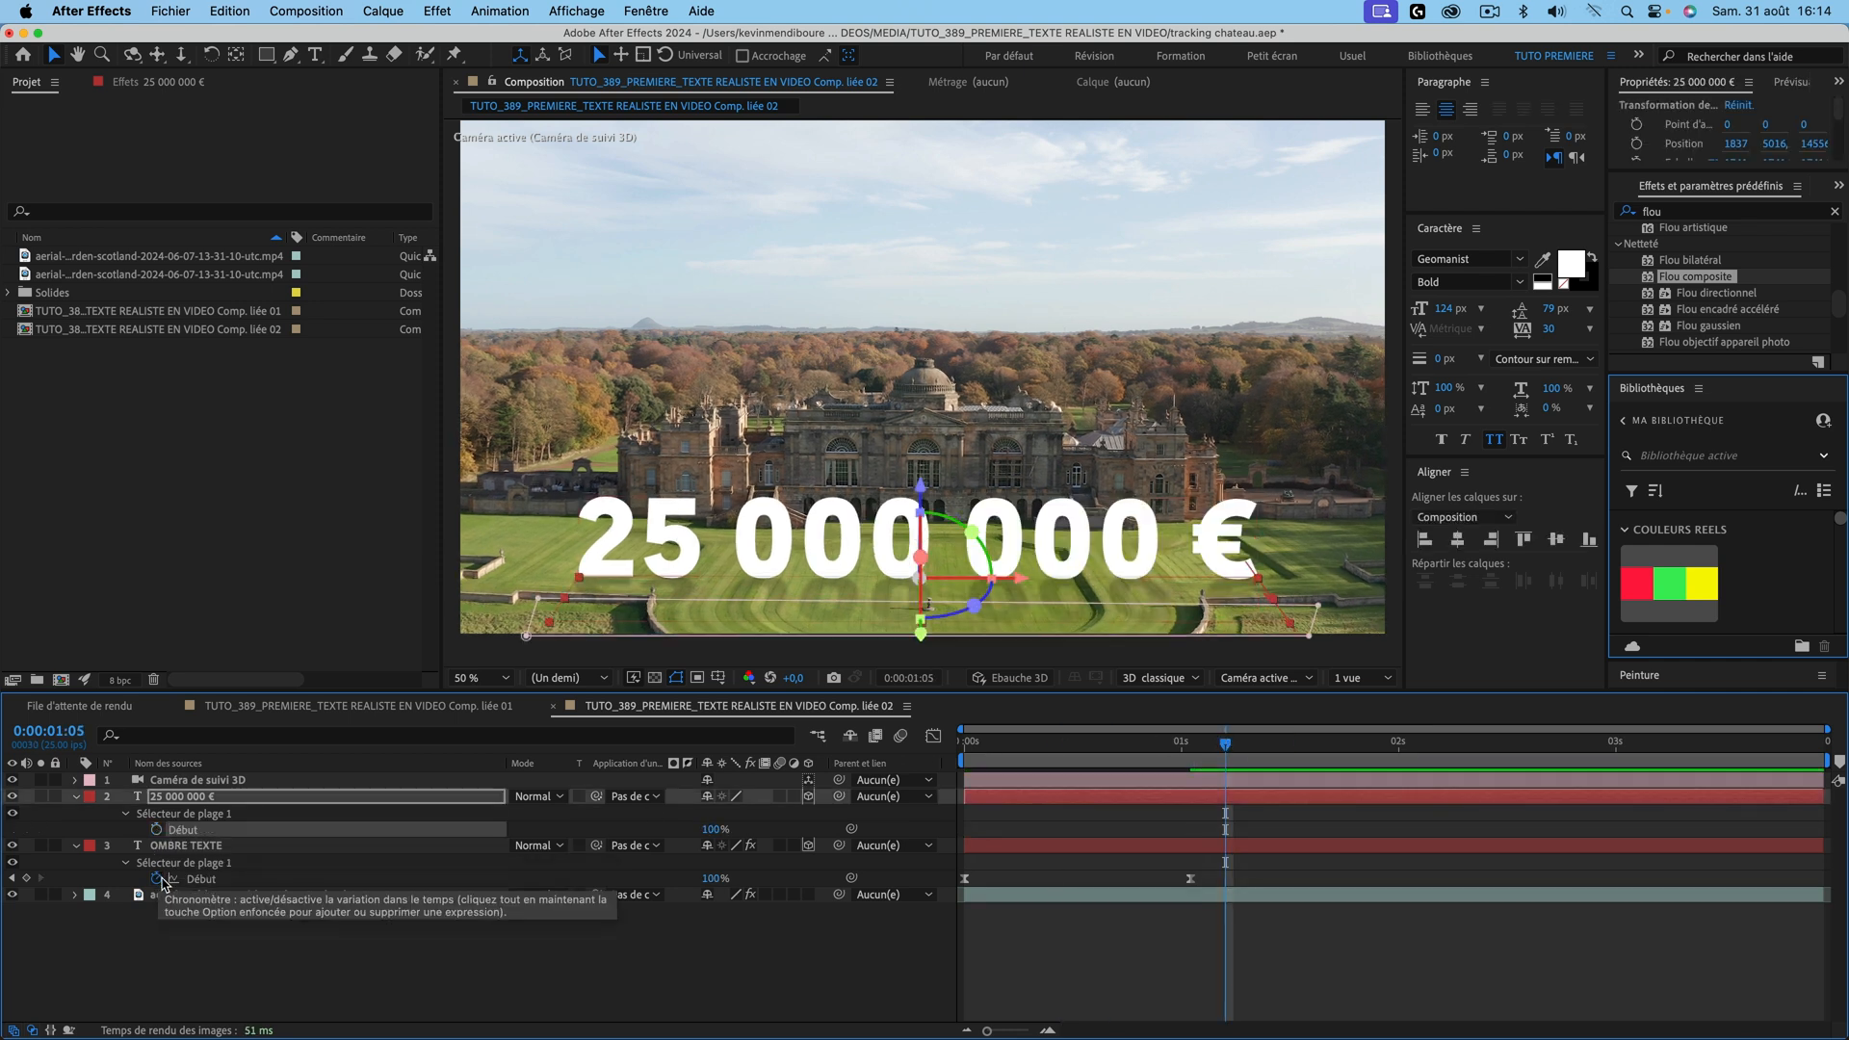
{"action": "left_click", "coordinate": [157, 878]}
{"action": "key", "text": "space"}
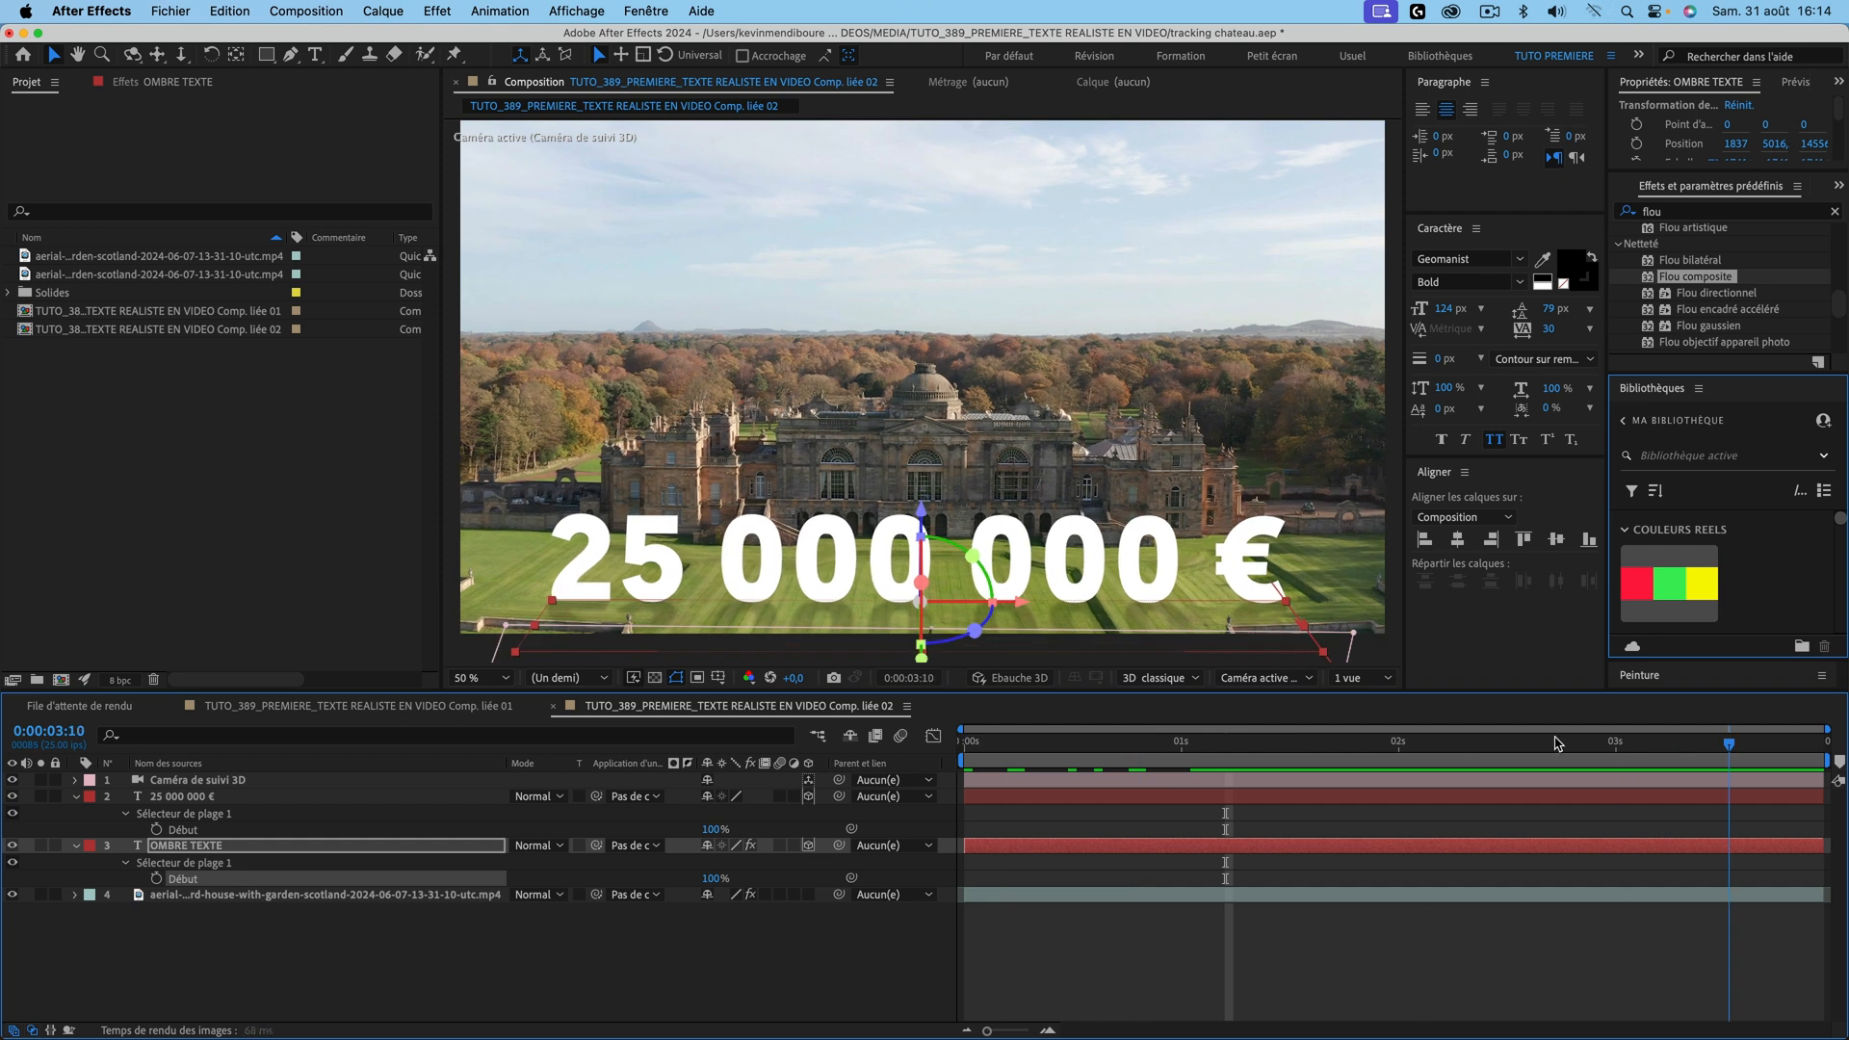
{"action": "key", "text": "space"}
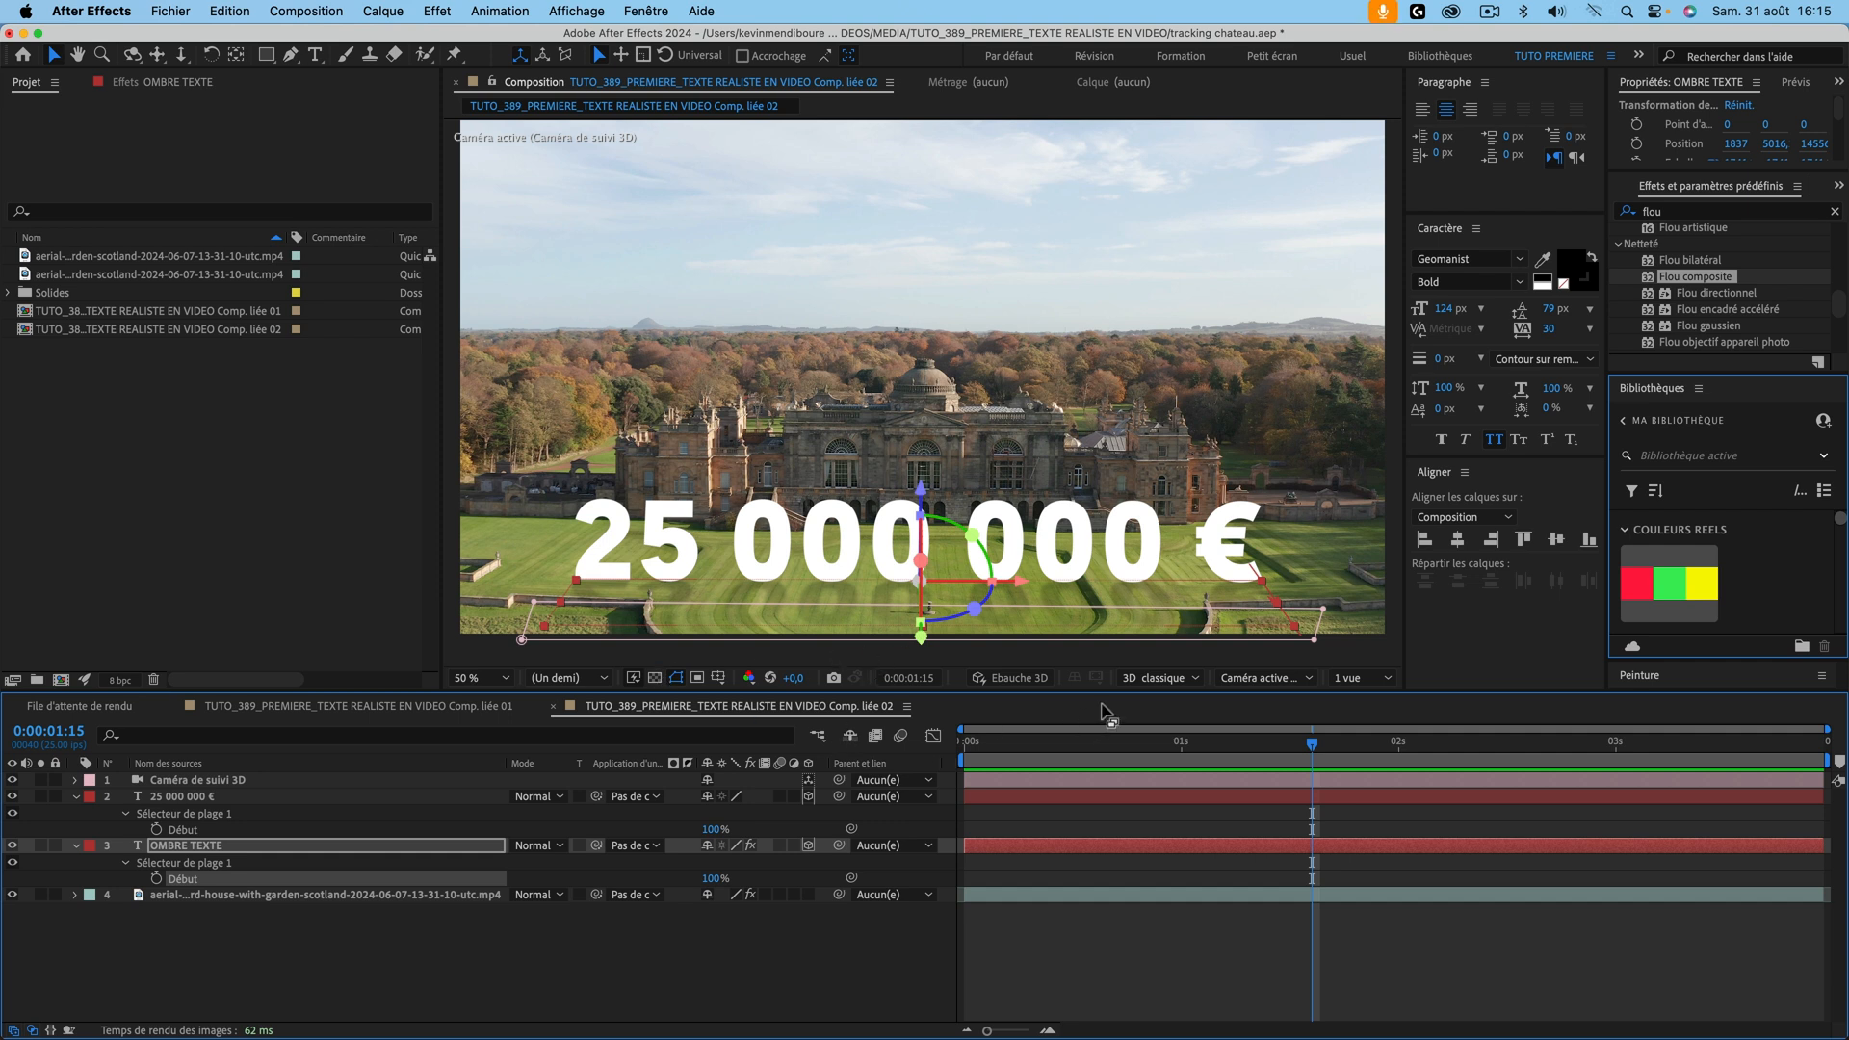
{"action": "left_click", "coordinate": [187, 799]}
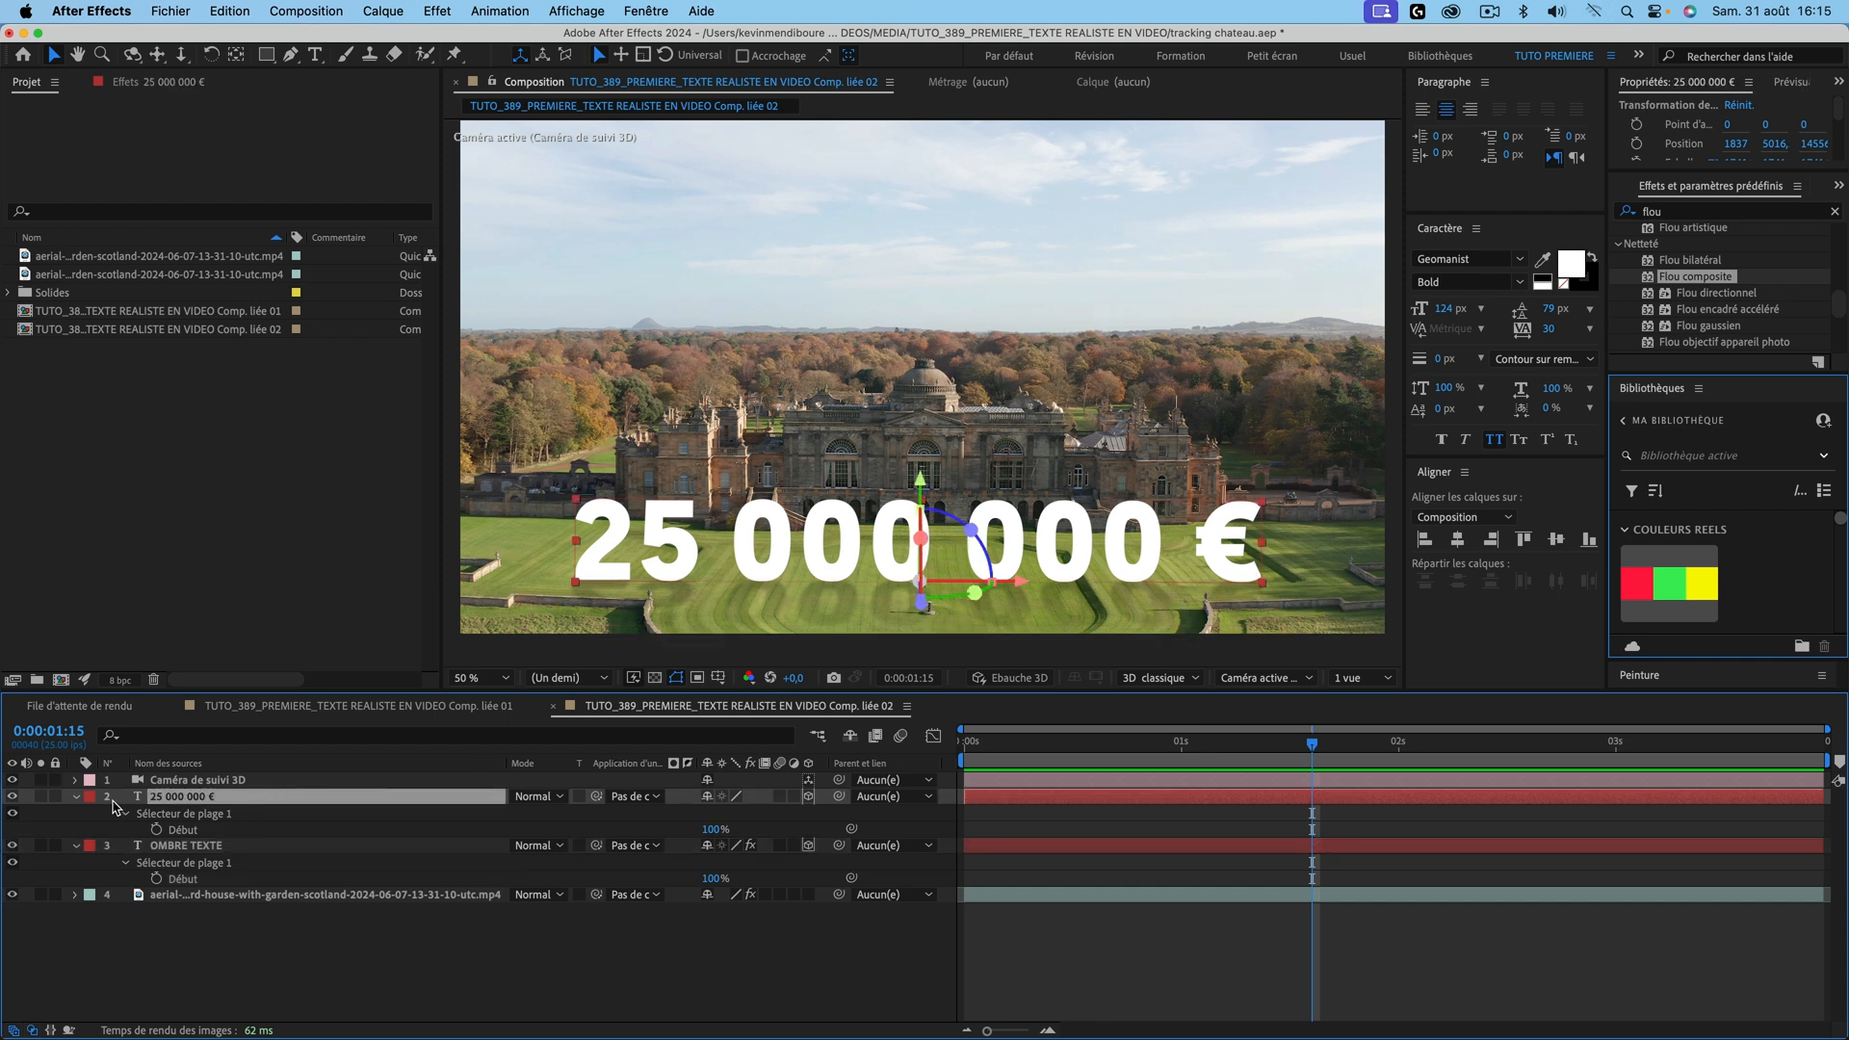
Step: Set Comp. liée 02's Système de rendu to 3D avancé in Composition Settings
{"action": "left_click", "coordinate": [77, 796]}
{"action": "left_click", "coordinate": [77, 796]}
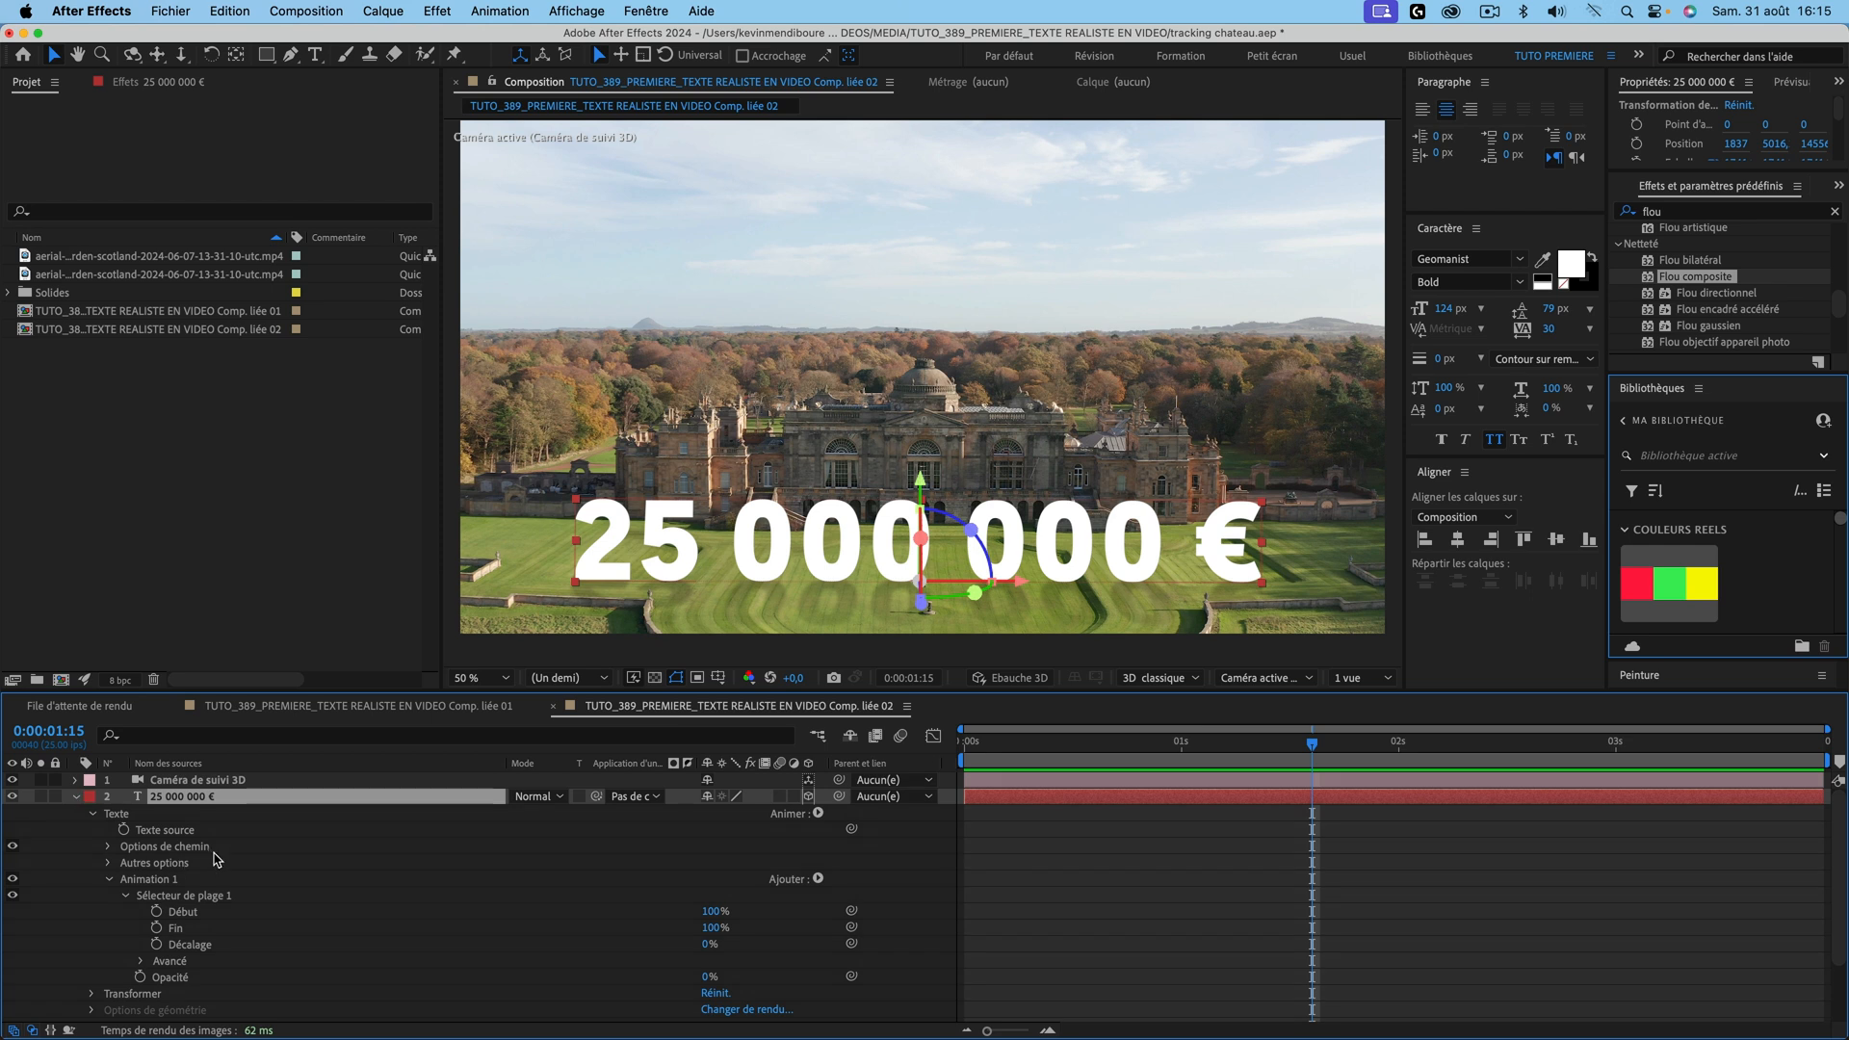
{"action": "scroll", "coordinate": [210, 859], "scroll_direction": "down", "scroll_amount": 3}
{"action": "scroll", "coordinate": [216, 859], "scroll_direction": "down", "scroll_amount": 1}
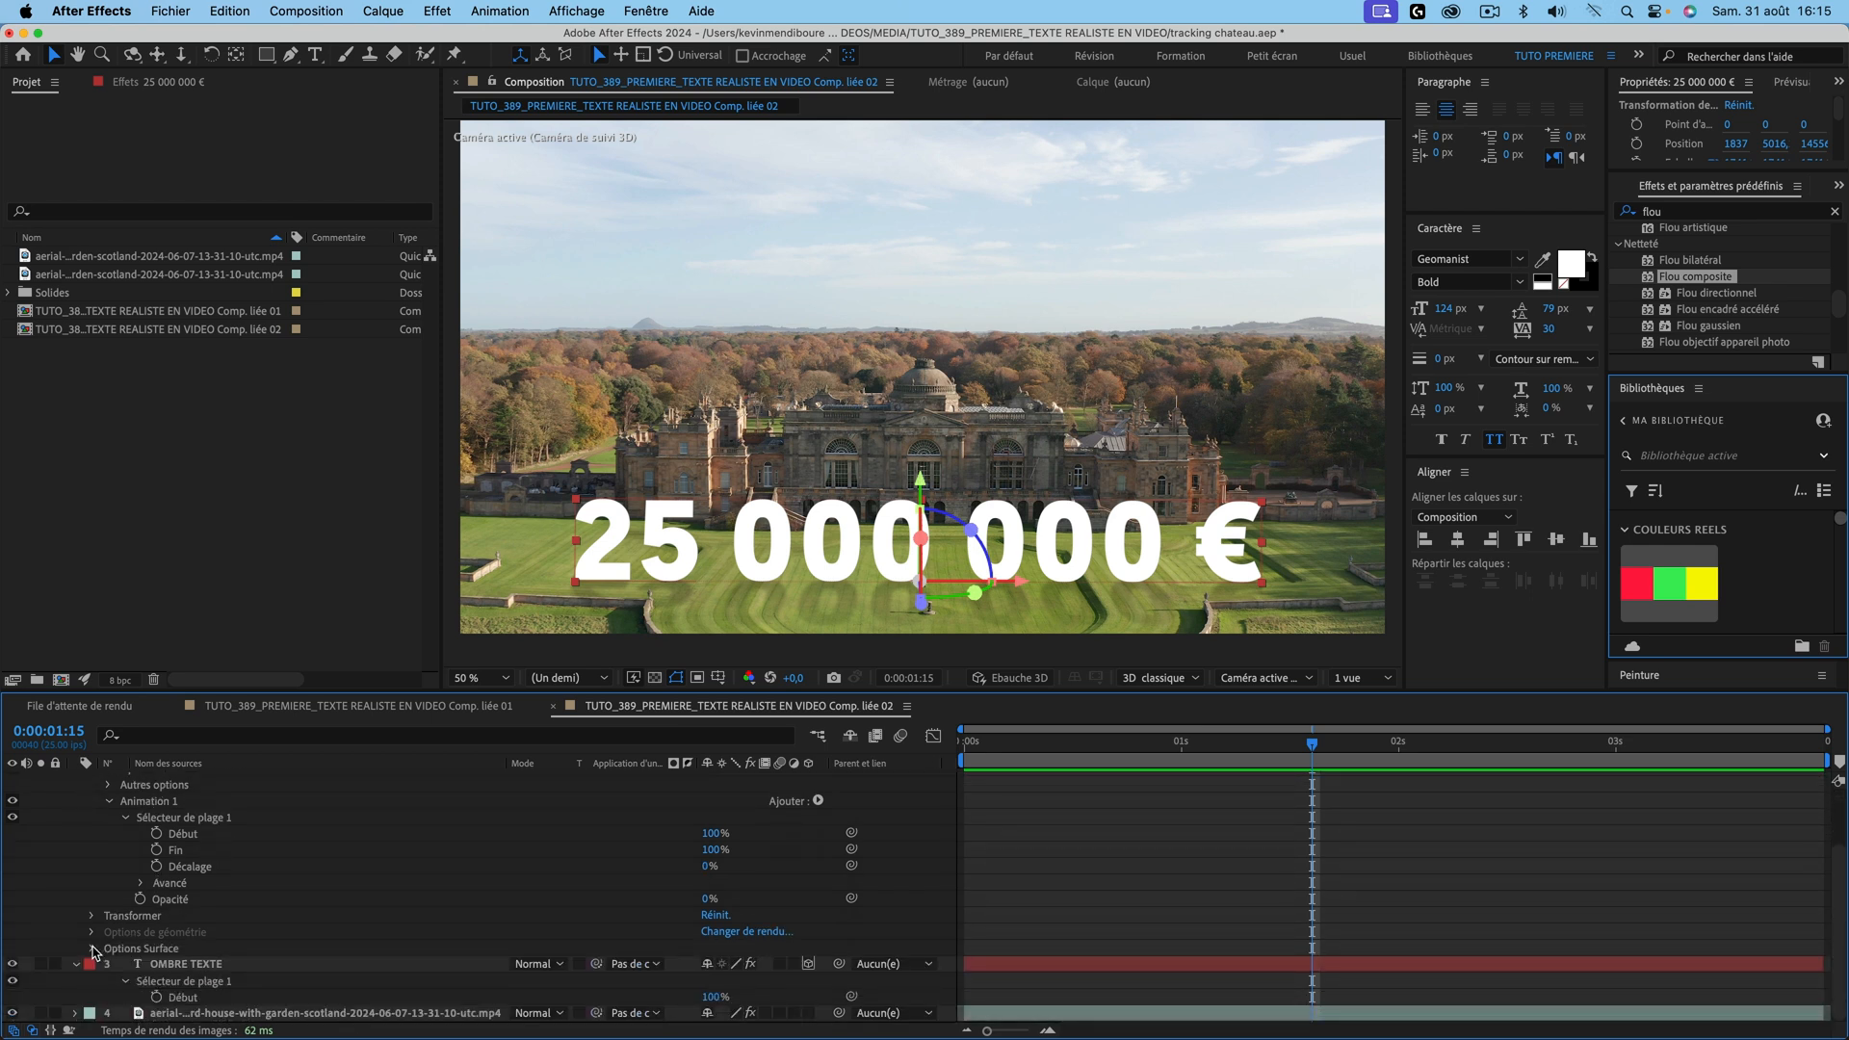
{"action": "left_click", "coordinate": [736, 939]}
{"action": "left_click", "coordinate": [871, 445]}
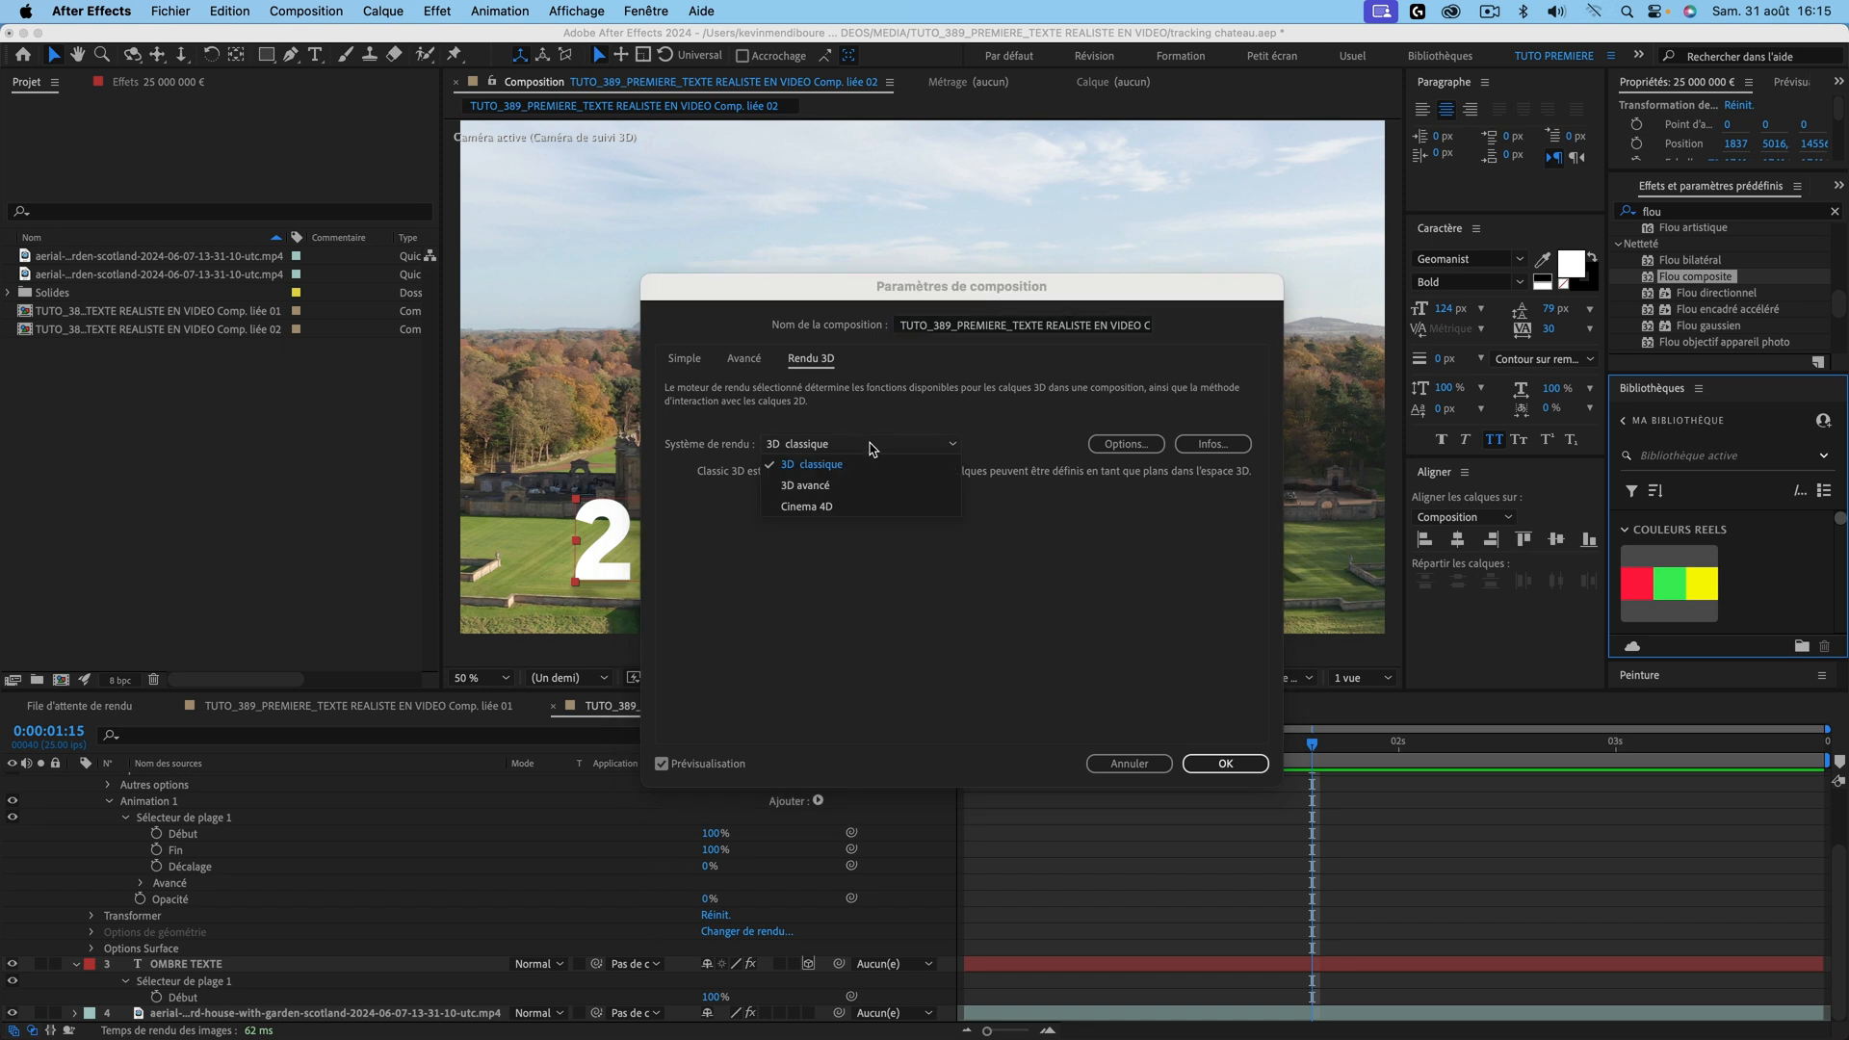
{"action": "left_click", "coordinate": [850, 486]}
{"action": "key", "text": "Return"}
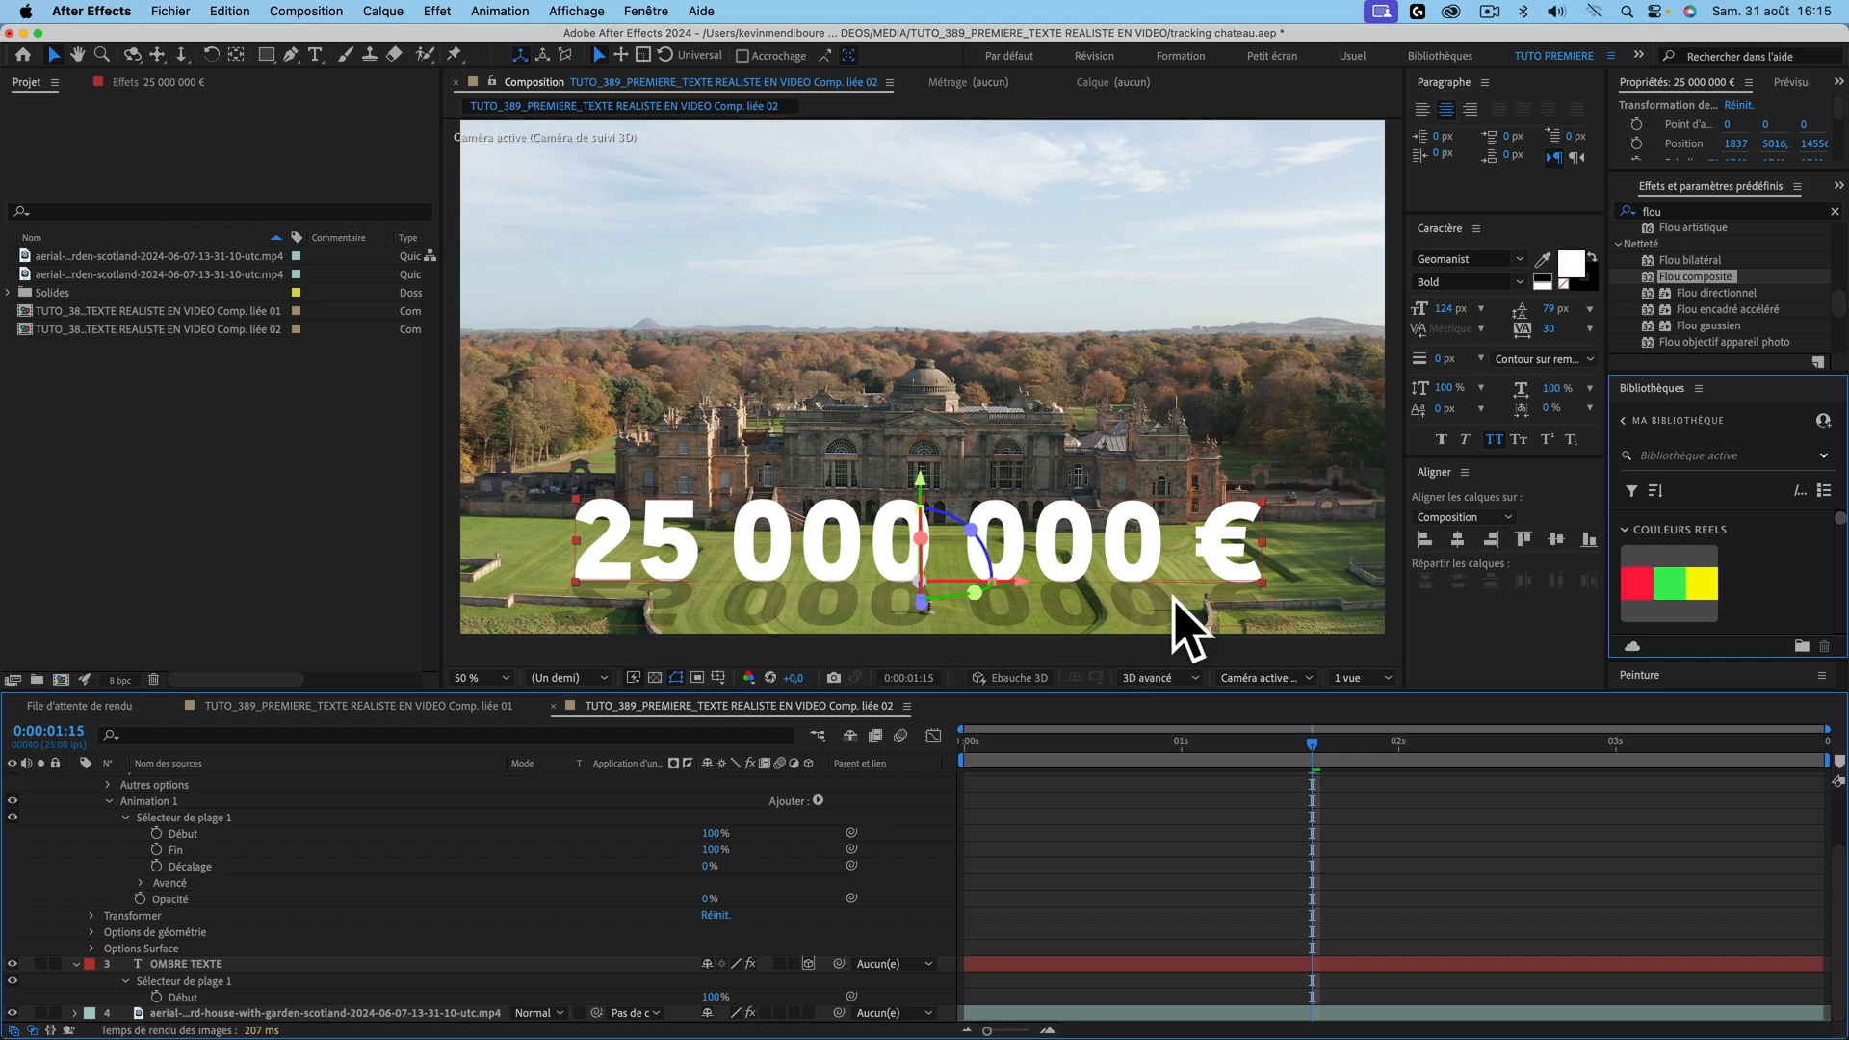
{"action": "scroll", "coordinate": [328, 886], "scroll_direction": "up", "scroll_amount": 3}
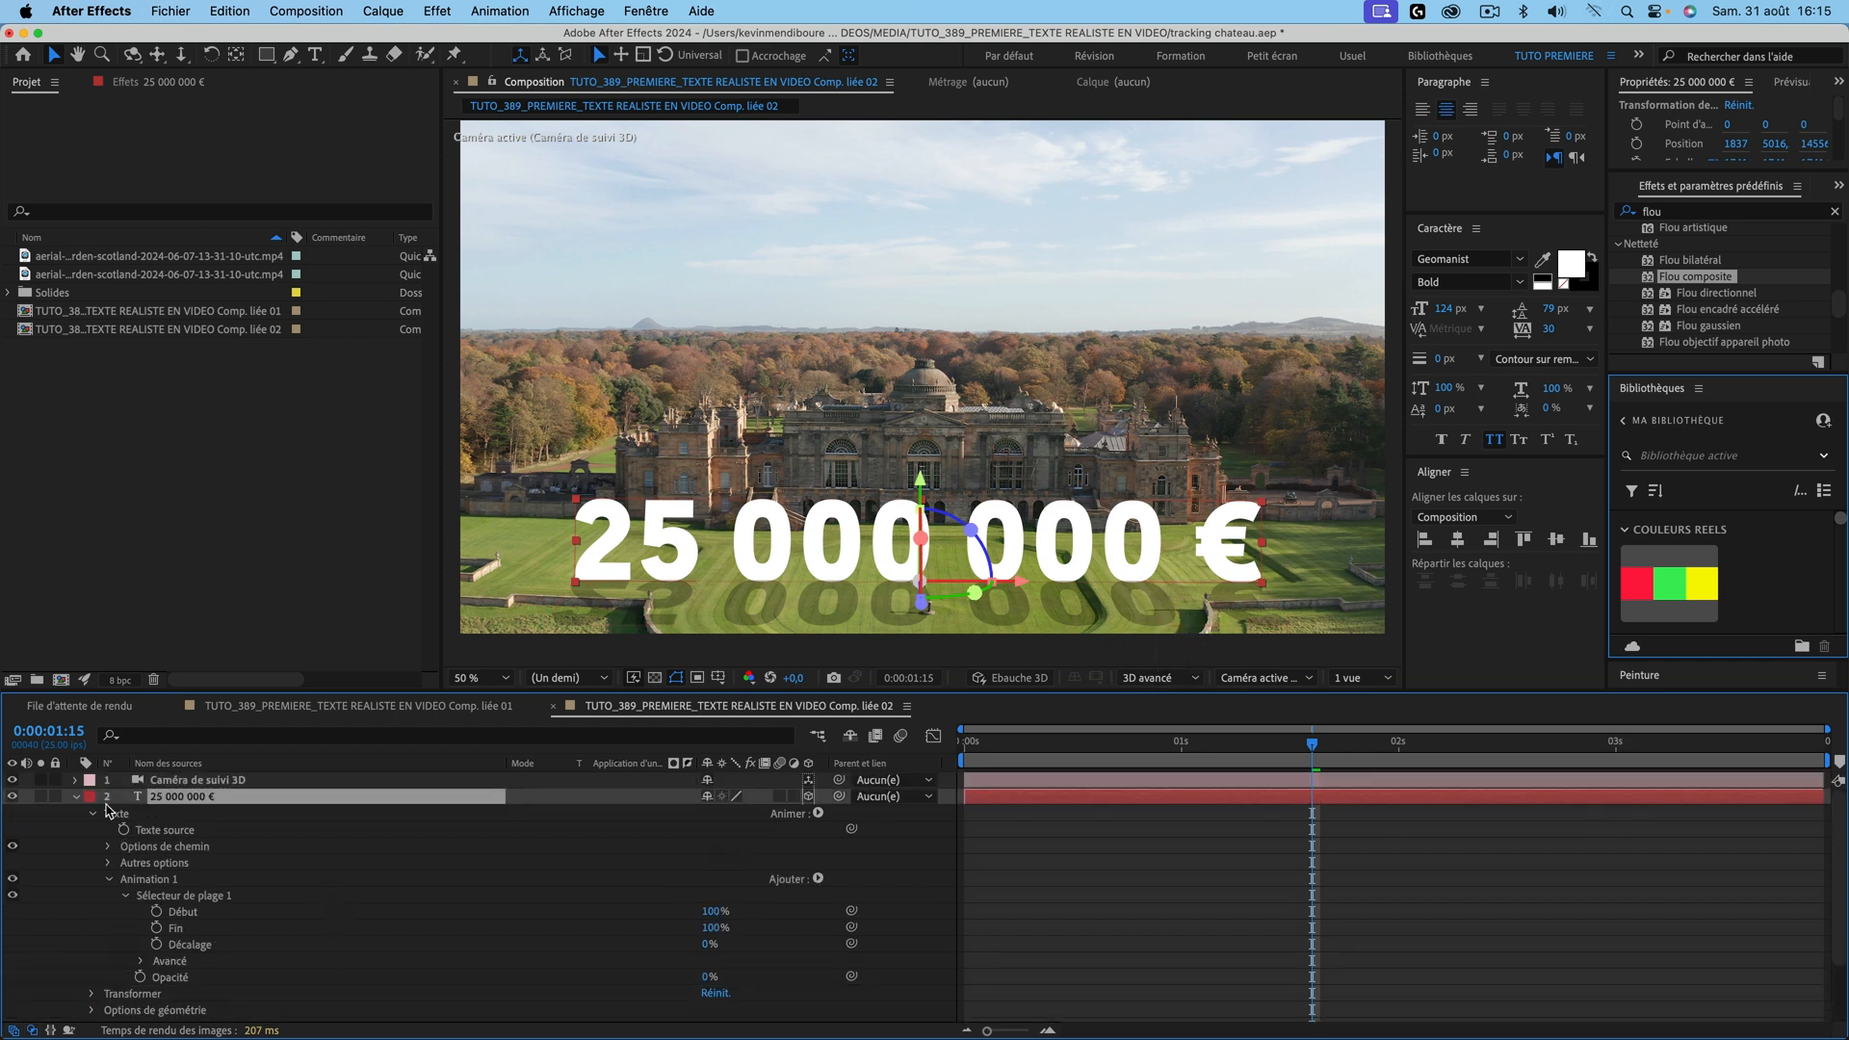
Step: Delete the OMBRE TEXTE layer from Comp. liée 02
{"action": "left_click", "coordinate": [76, 798]}
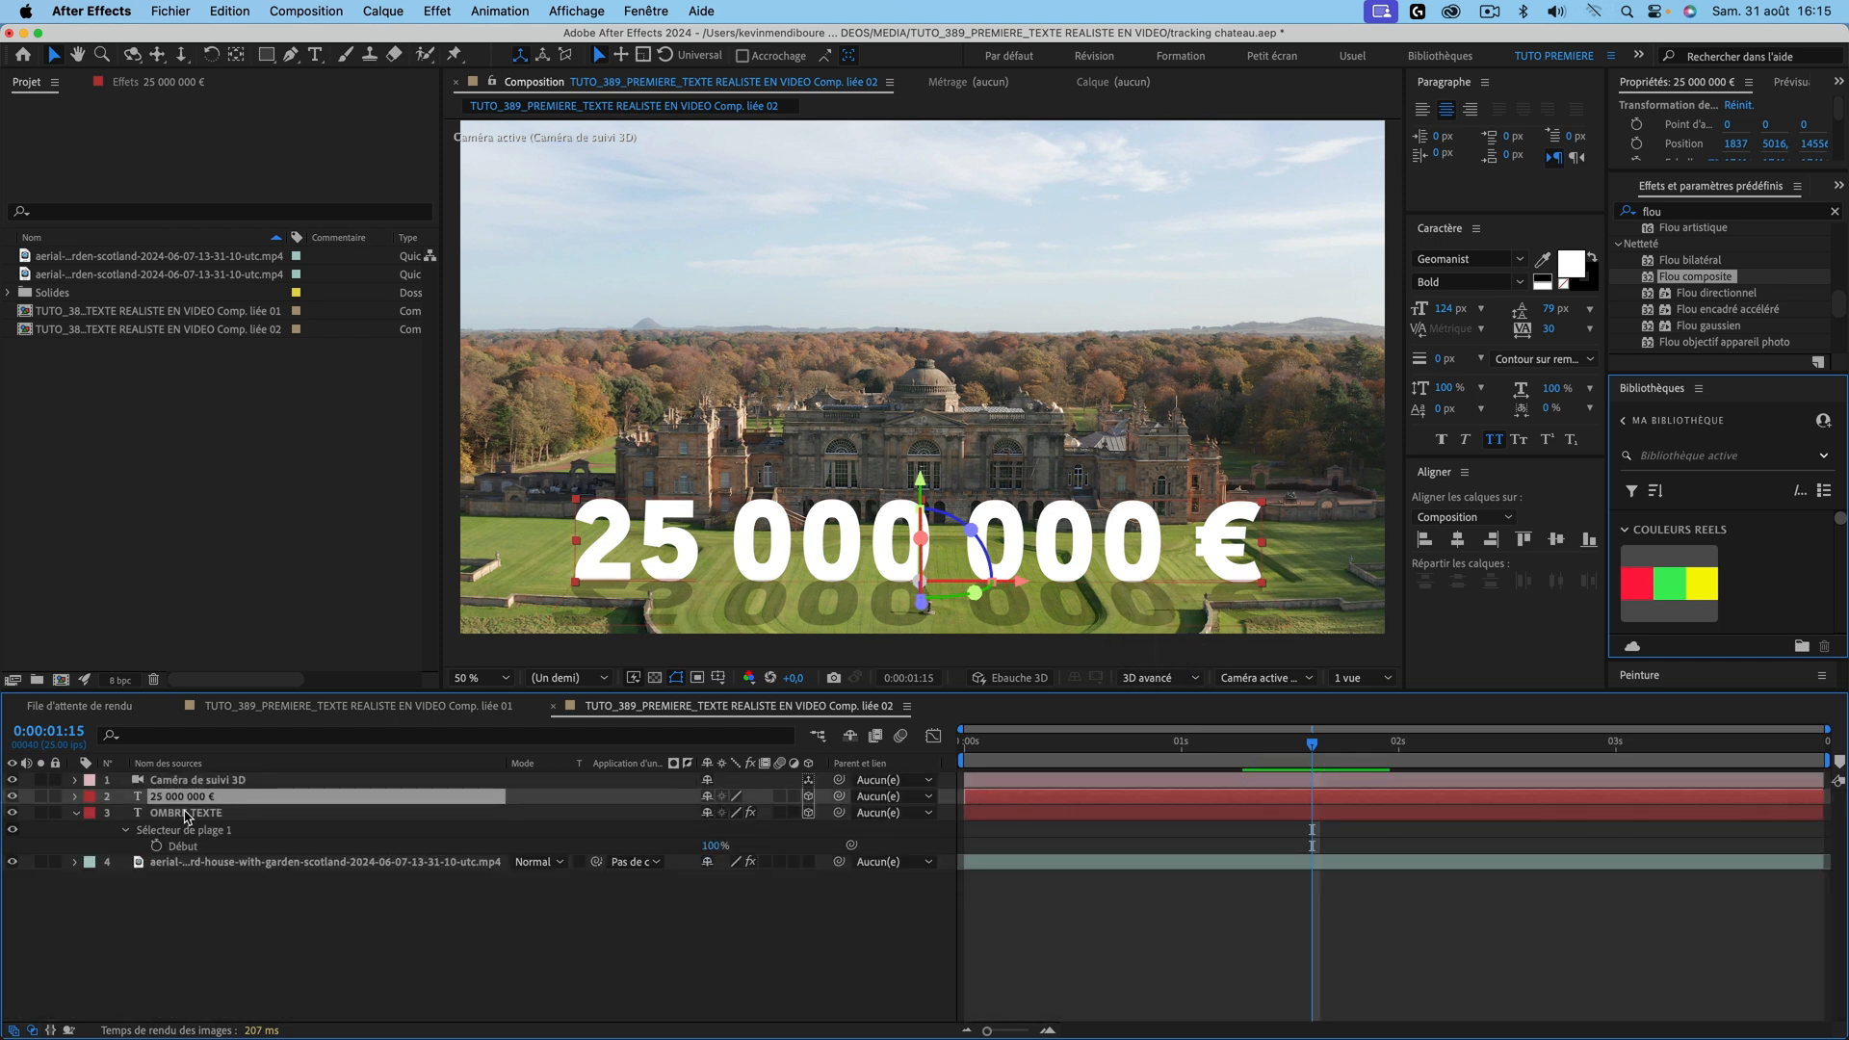
{"action": "left_click", "coordinate": [186, 813], "text": "shift"}
{"action": "left_click", "coordinate": [109, 894]}
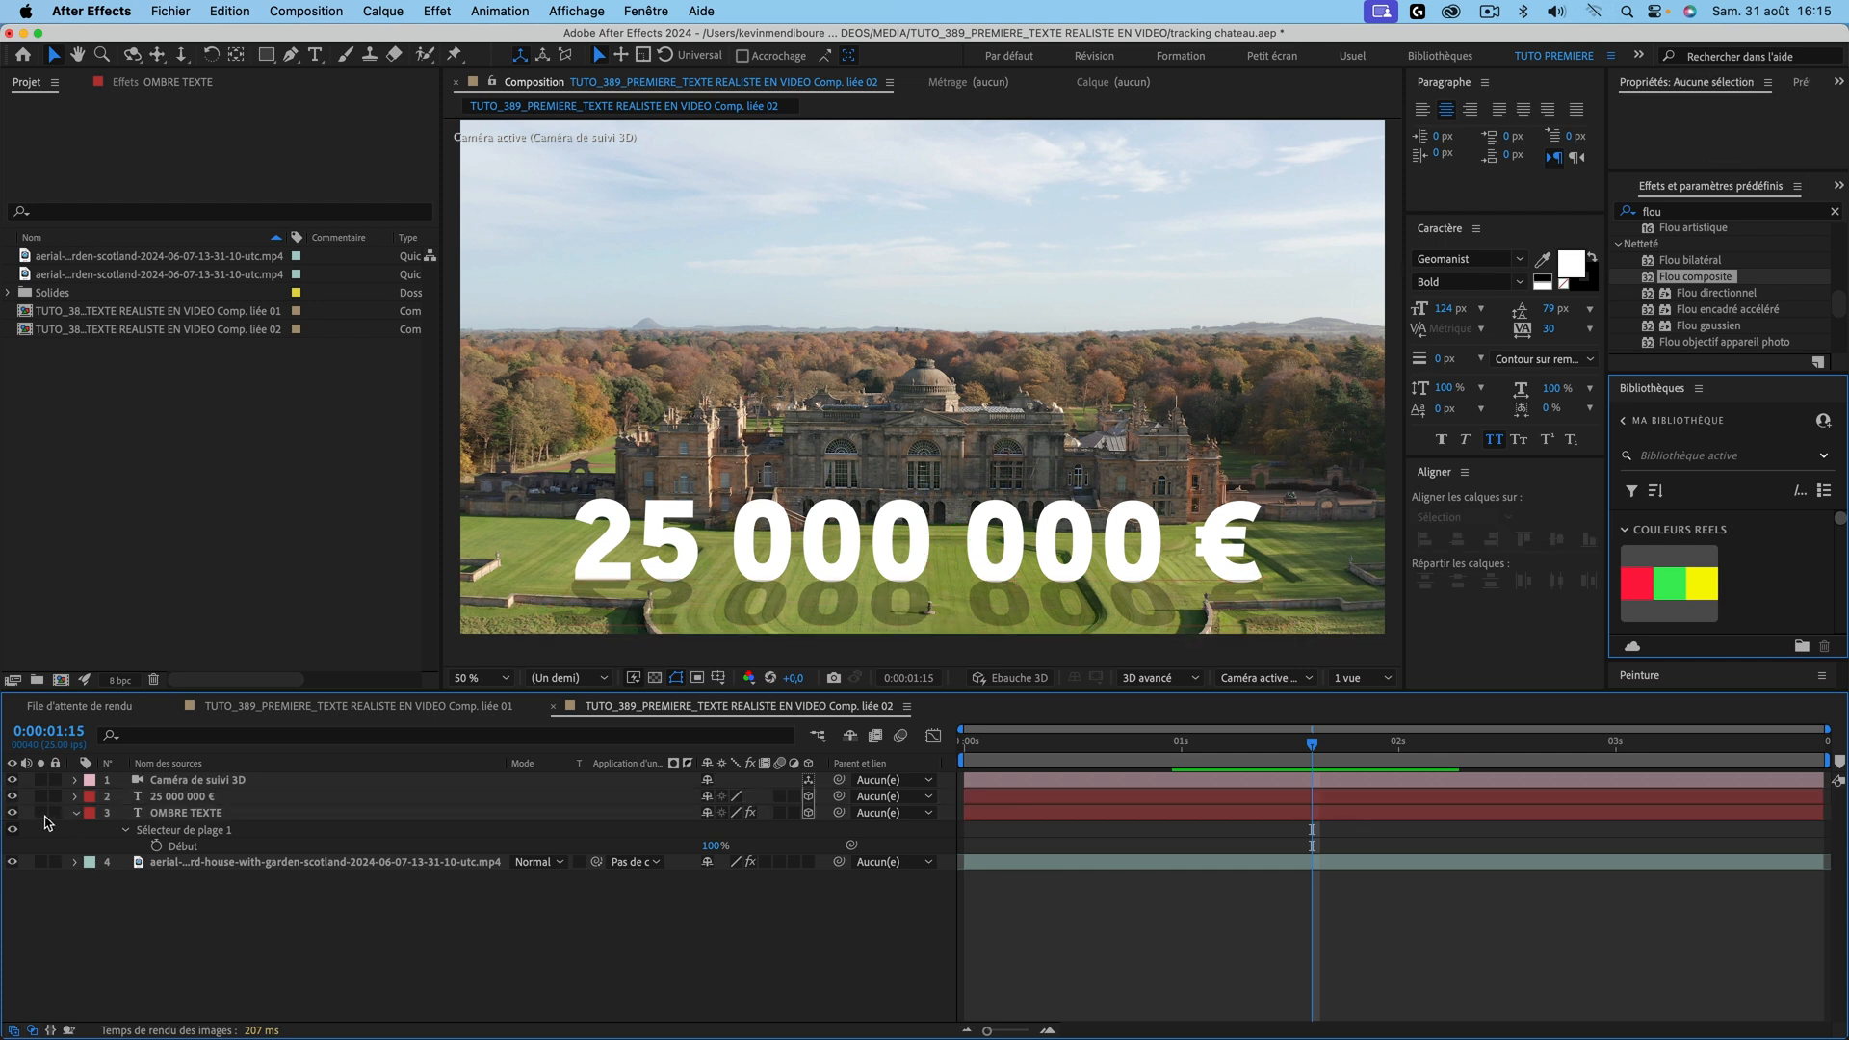
{"action": "left_click", "coordinate": [231, 814]}
{"action": "key", "text": "Delete"}
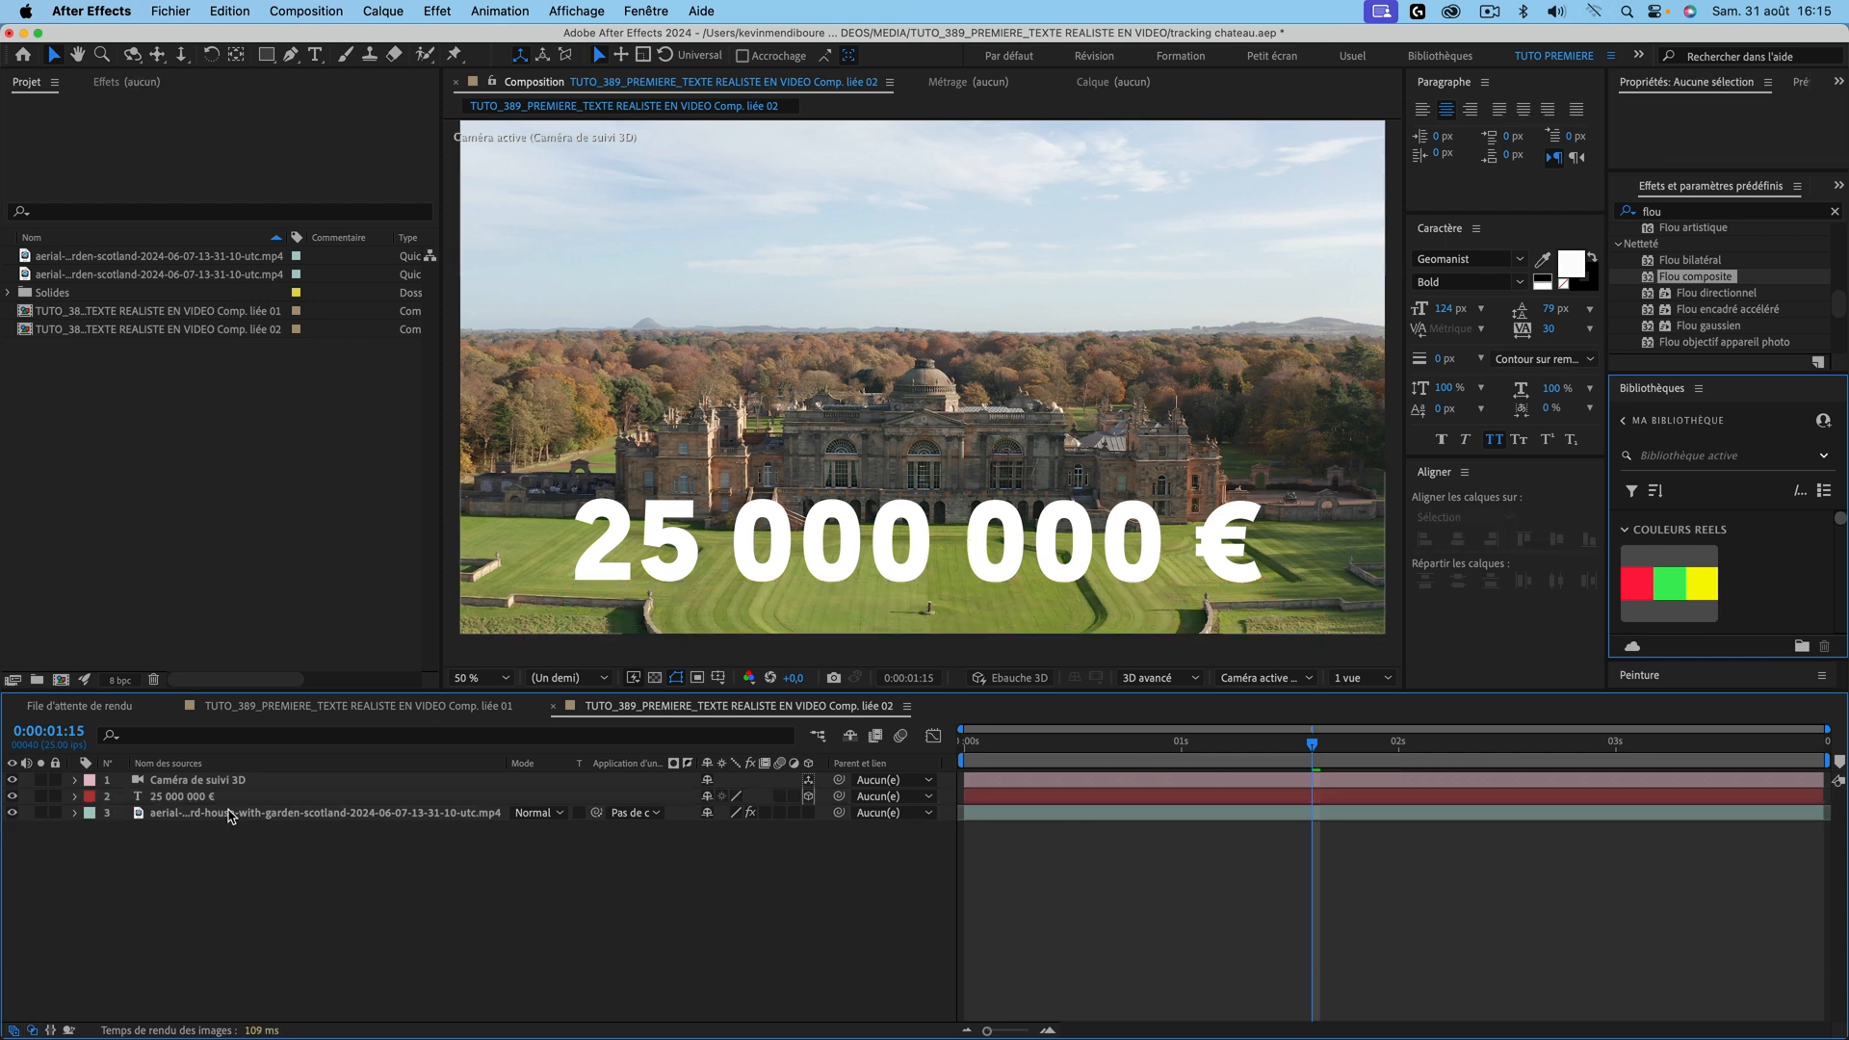
{"action": "key", "text": "space"}
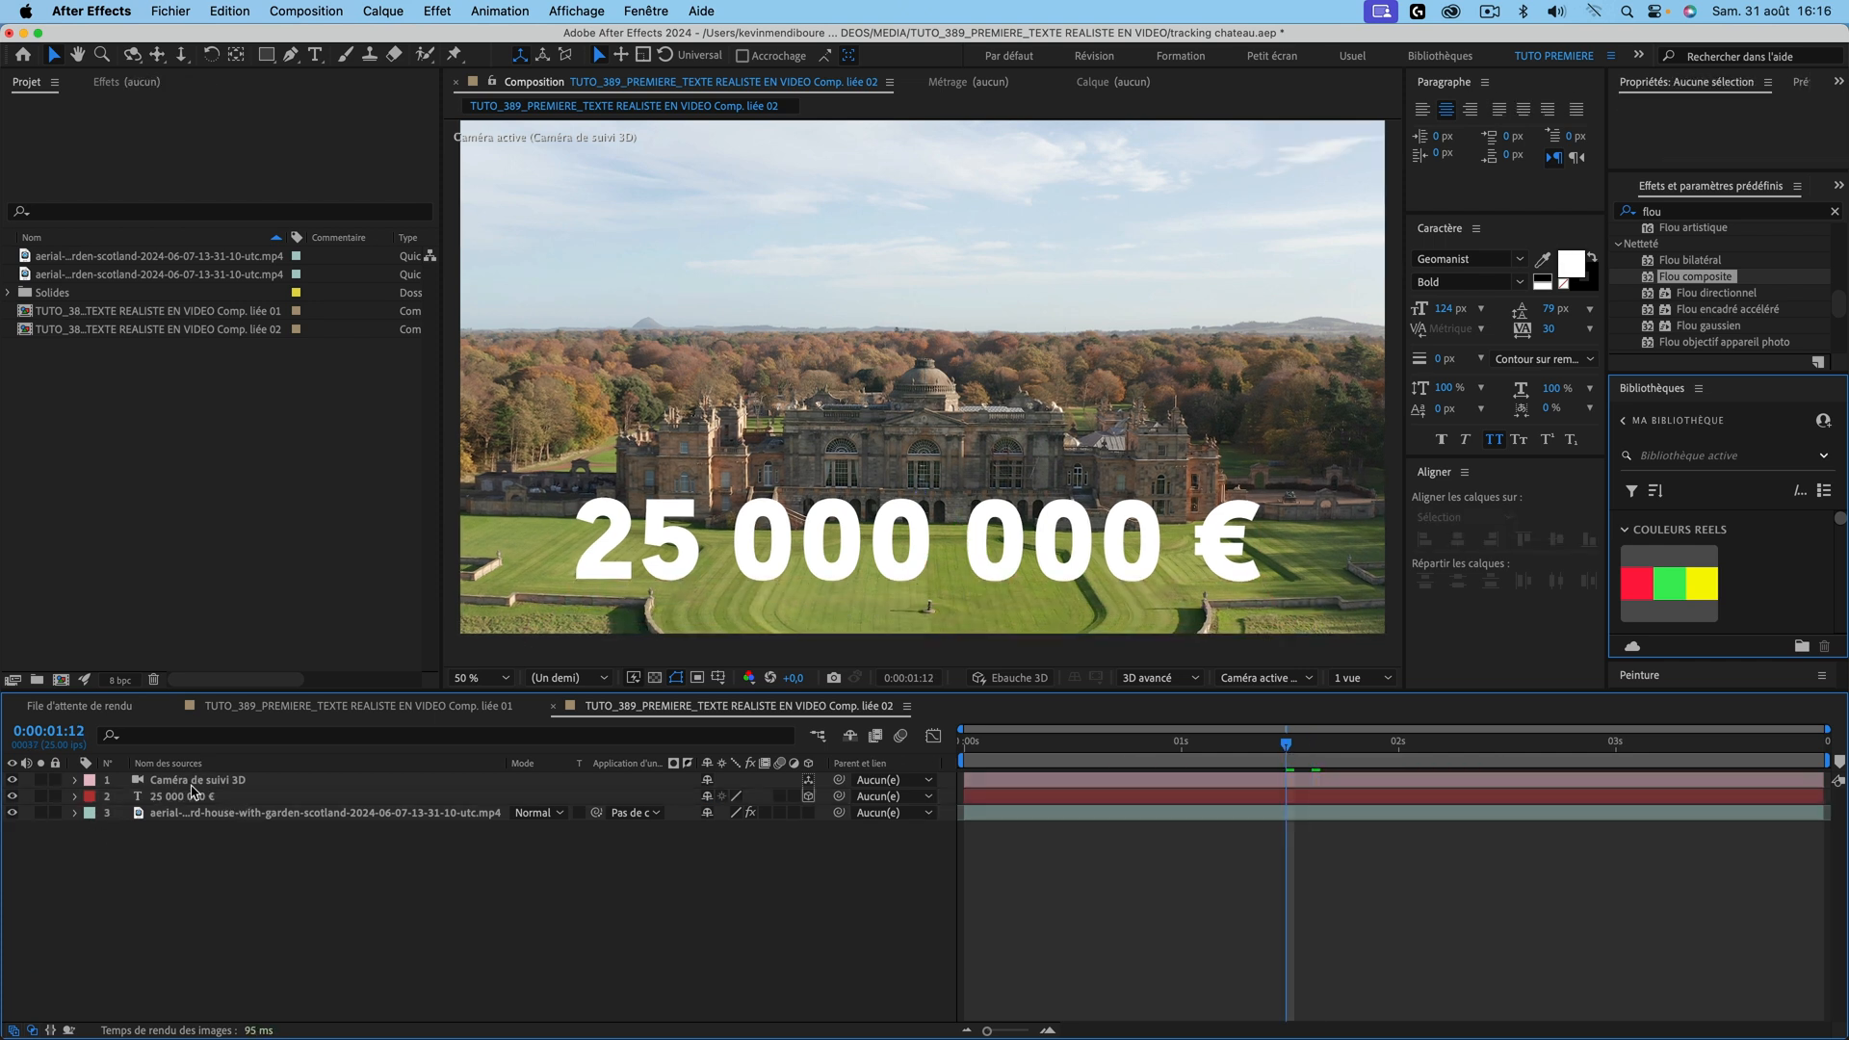
Step: Set the text's Profondeur d'extrusion to 26, preview, then return to Comp. liée 01
{"action": "left_click", "coordinate": [141, 798]}
{"action": "left_click", "coordinate": [72, 797]}
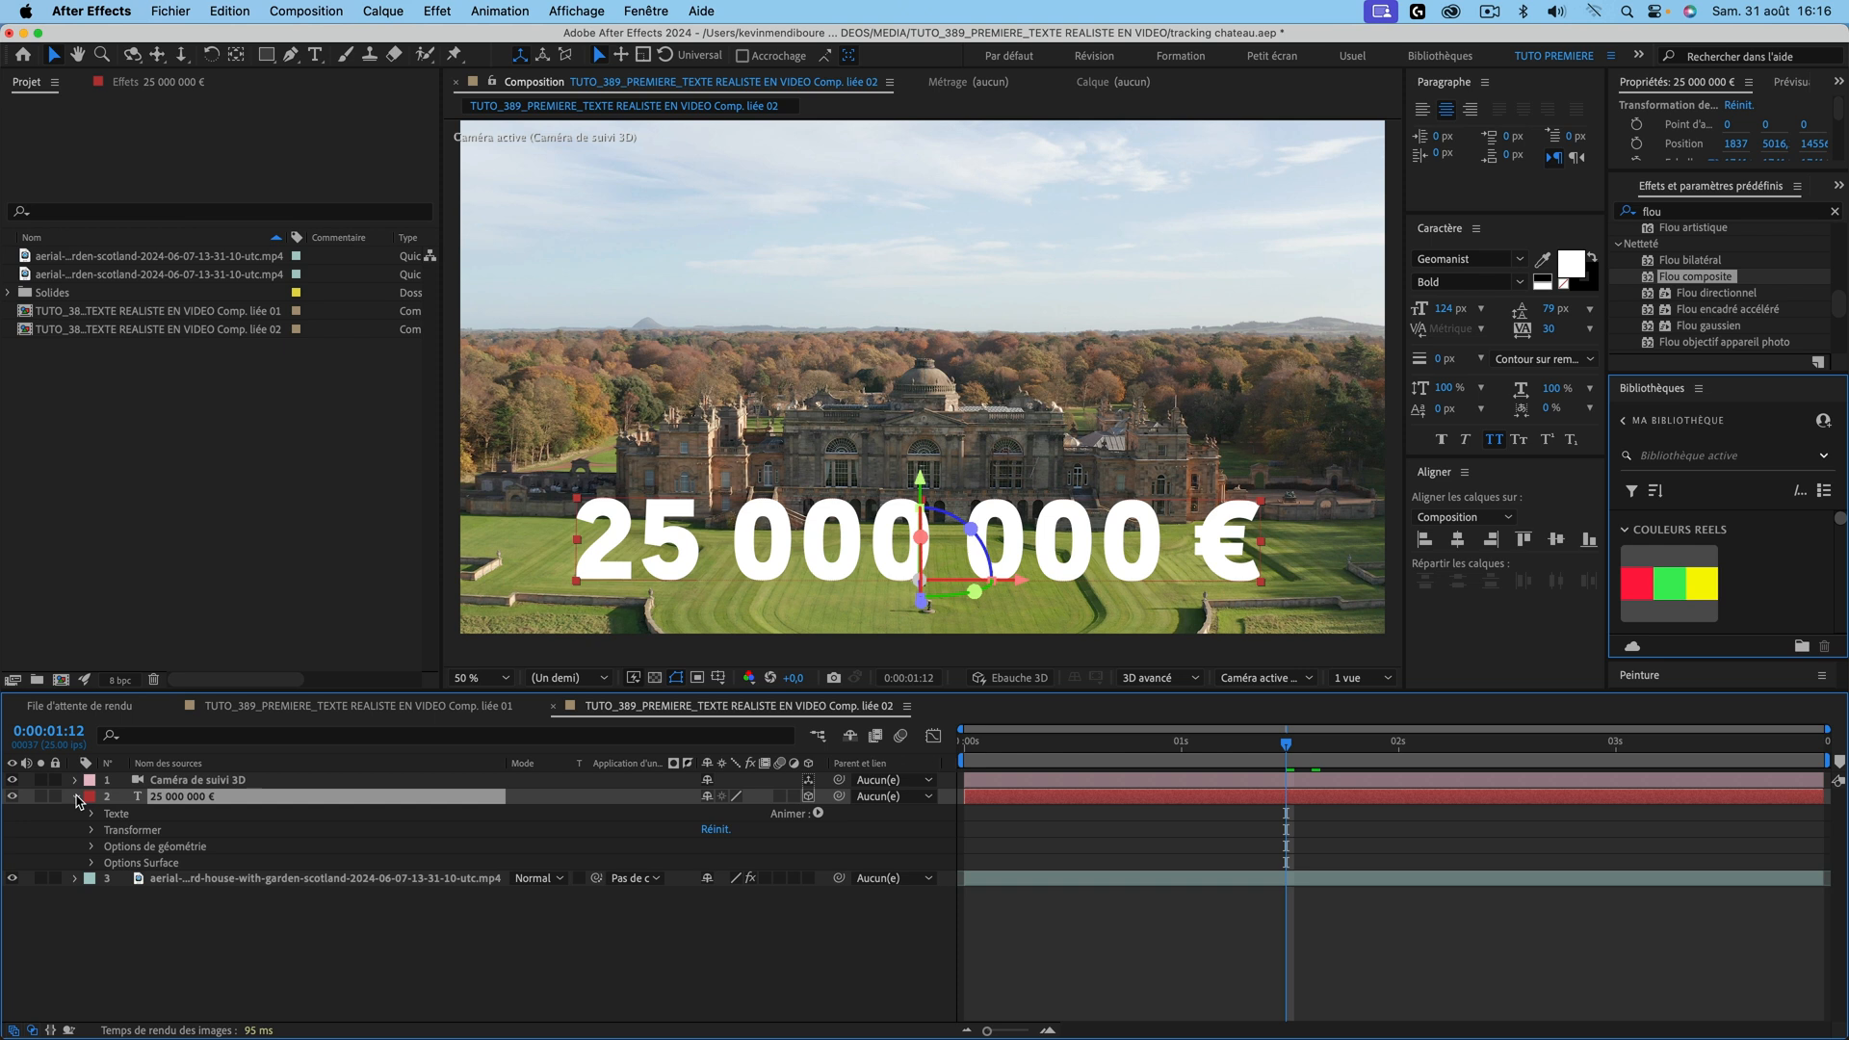
{"action": "left_click", "coordinate": [92, 847]}
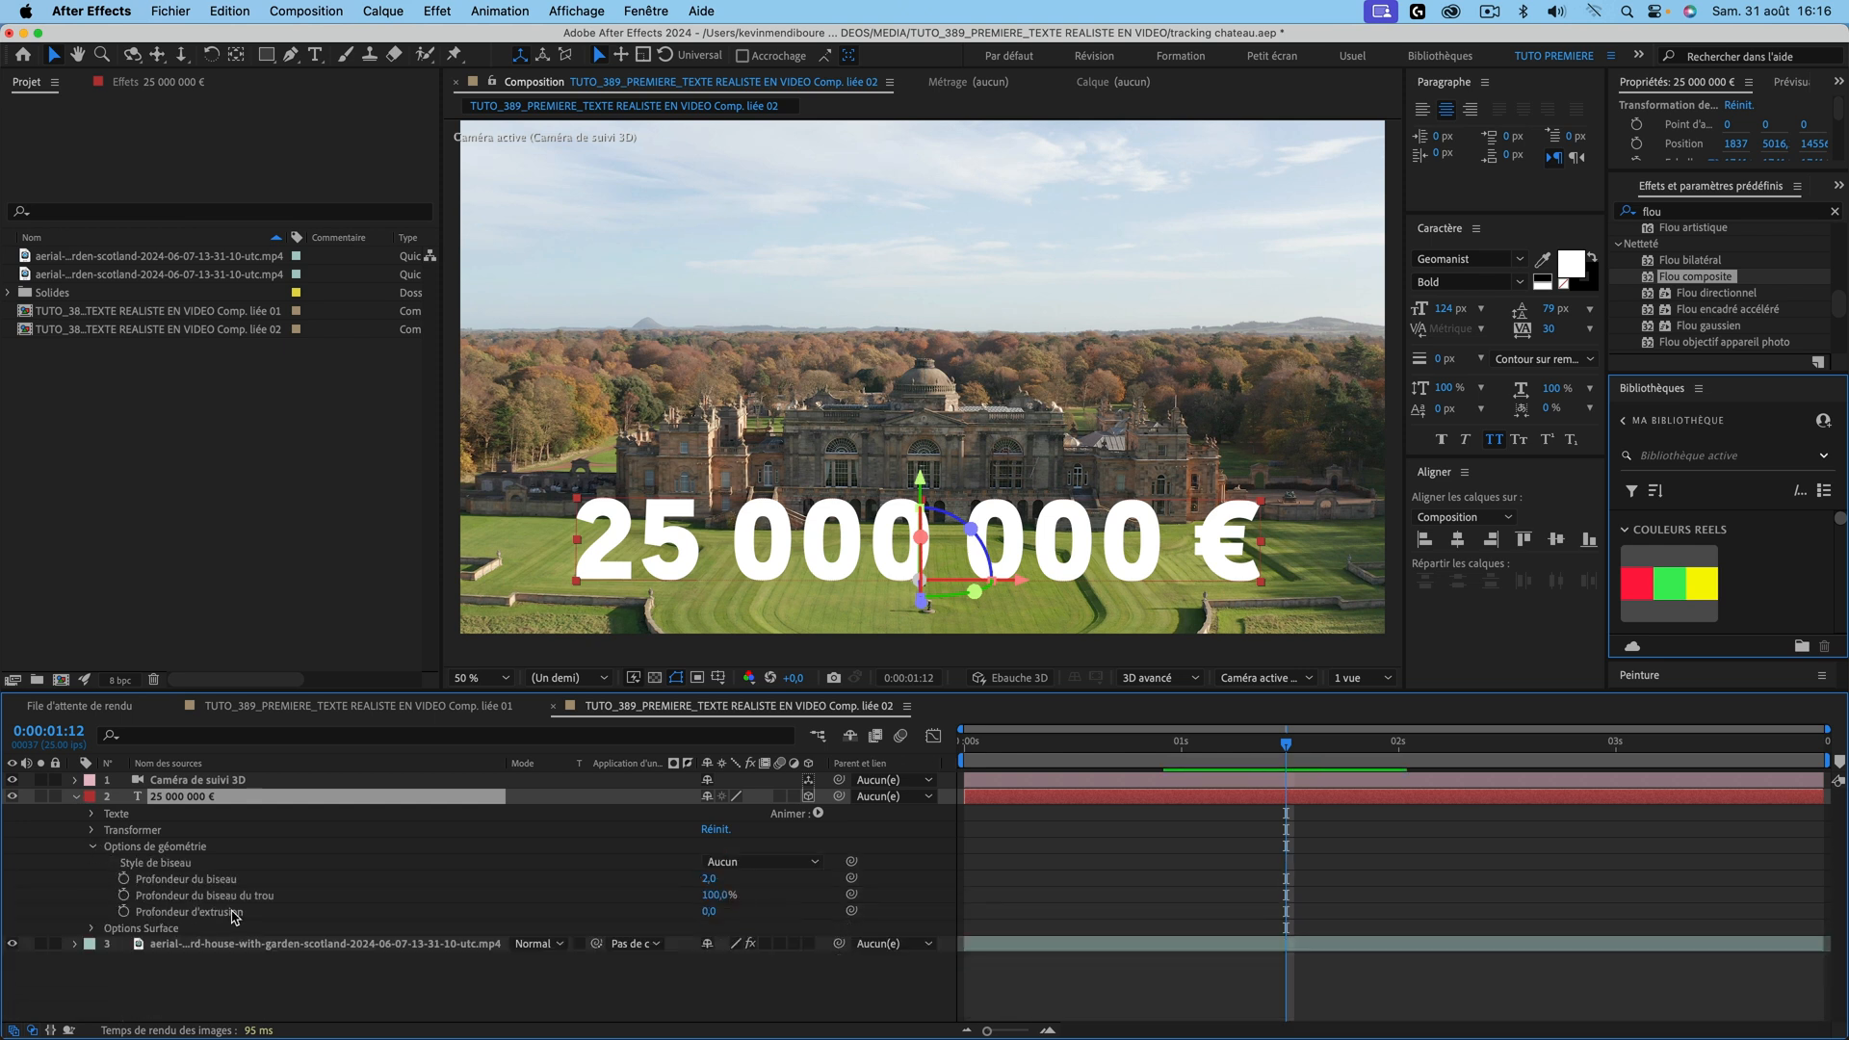
{"action": "left_click_drag", "start_coordinate": [712, 912], "coordinate": [733, 910]}
{"action": "key", "text": "space"}
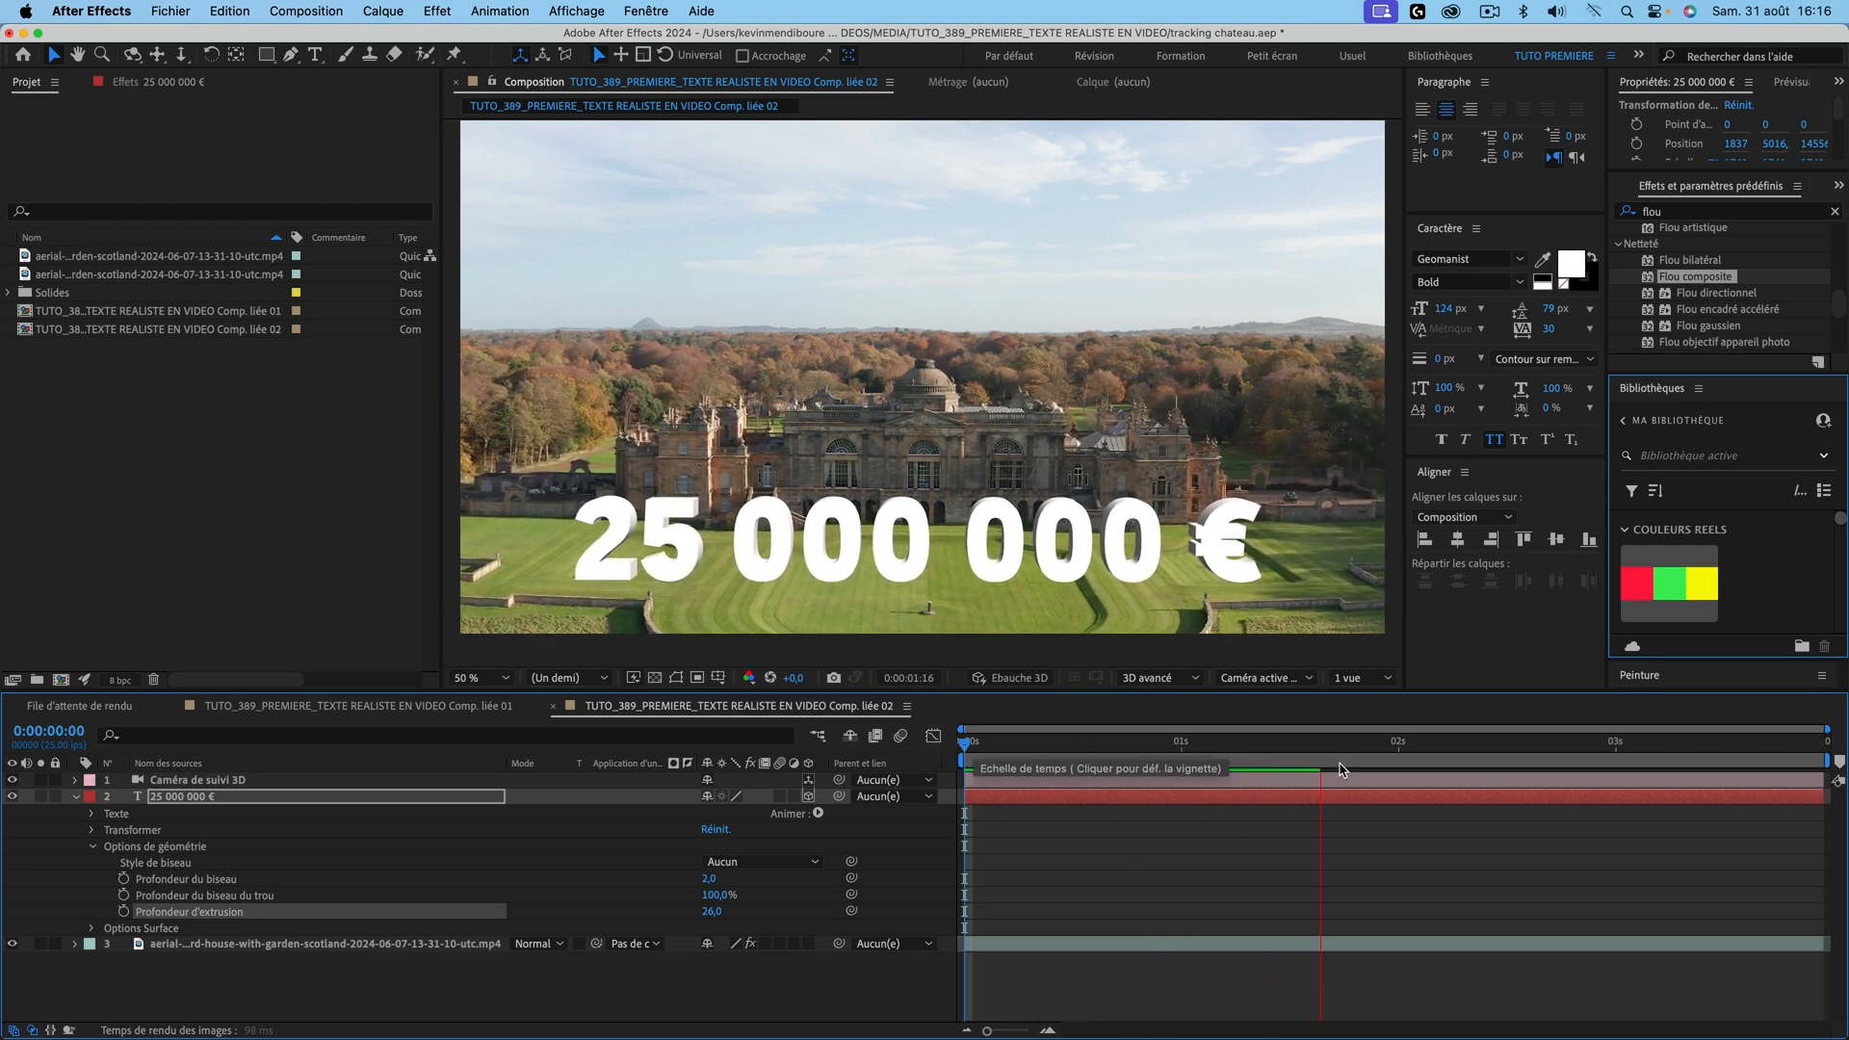
{"action": "key", "text": "space"}
{"action": "left_click", "coordinate": [709, 989]}
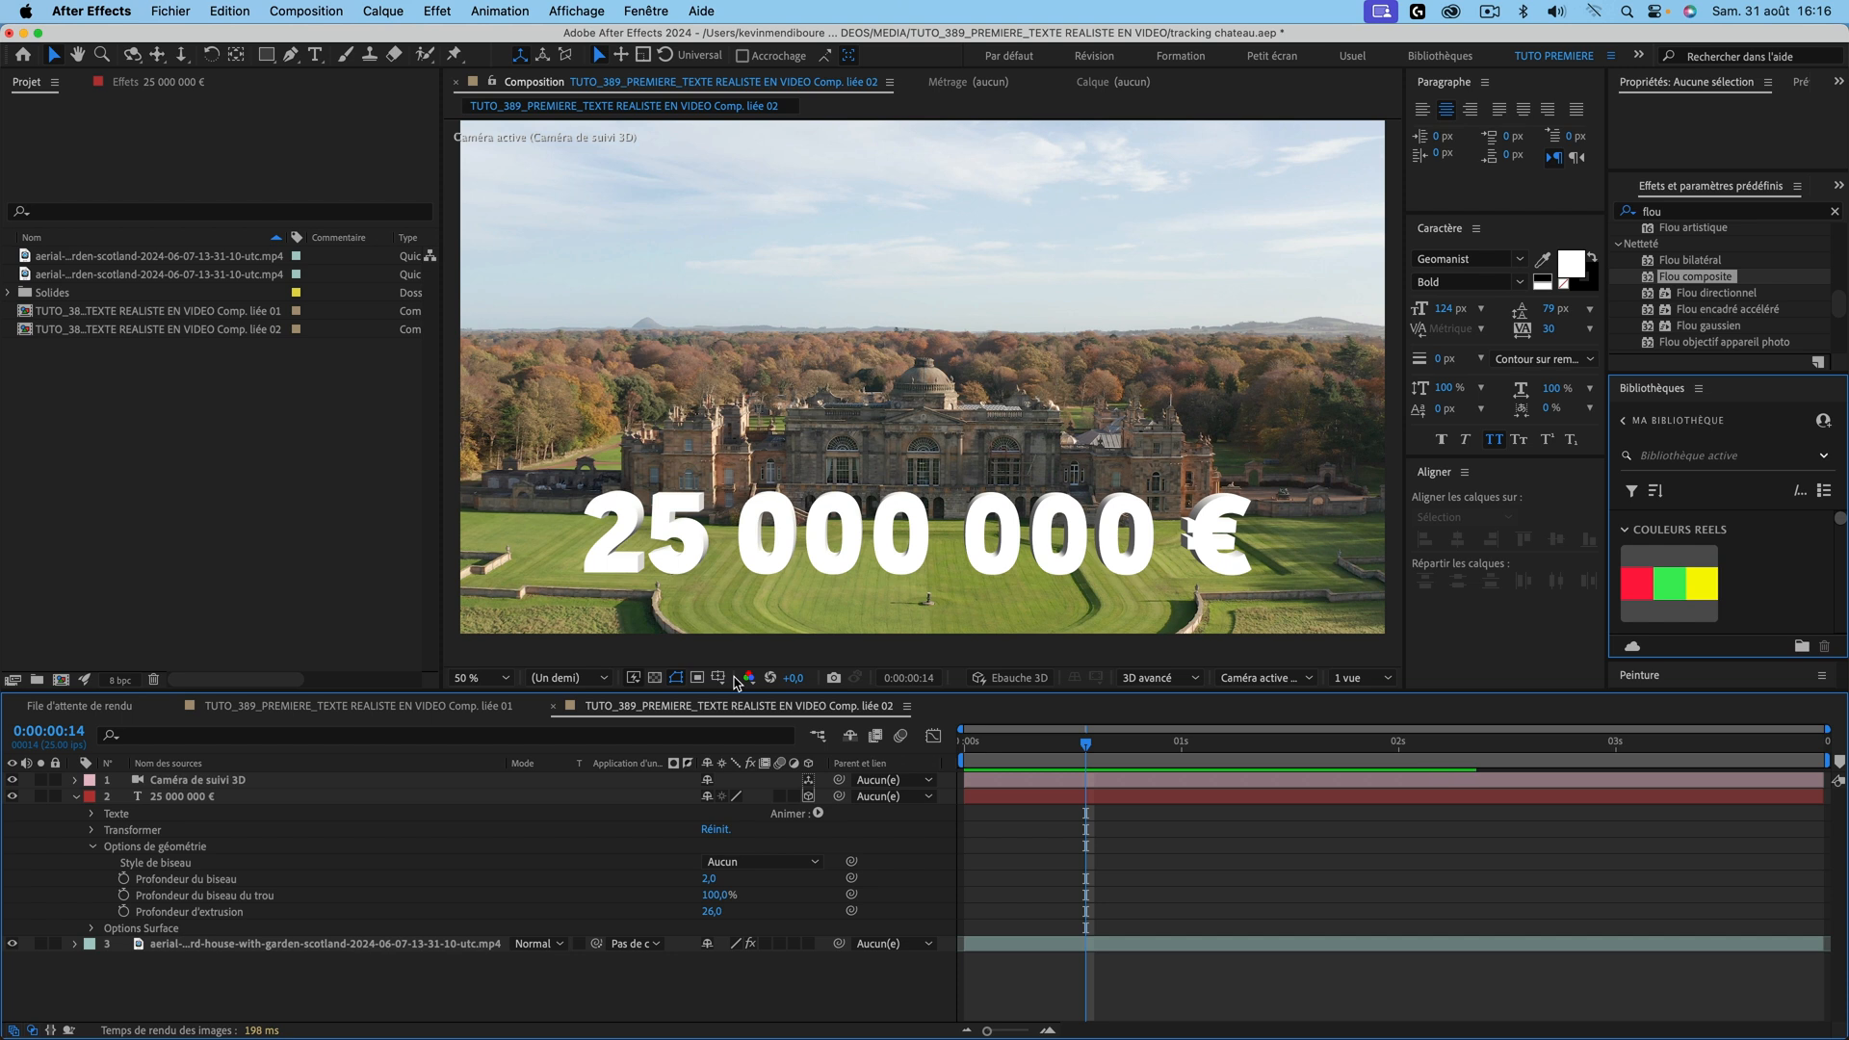
{"action": "left_click", "coordinate": [391, 709]}
Step: Duplicate the main composition and rename the copy OMBRE
{"action": "key", "text": "space"}
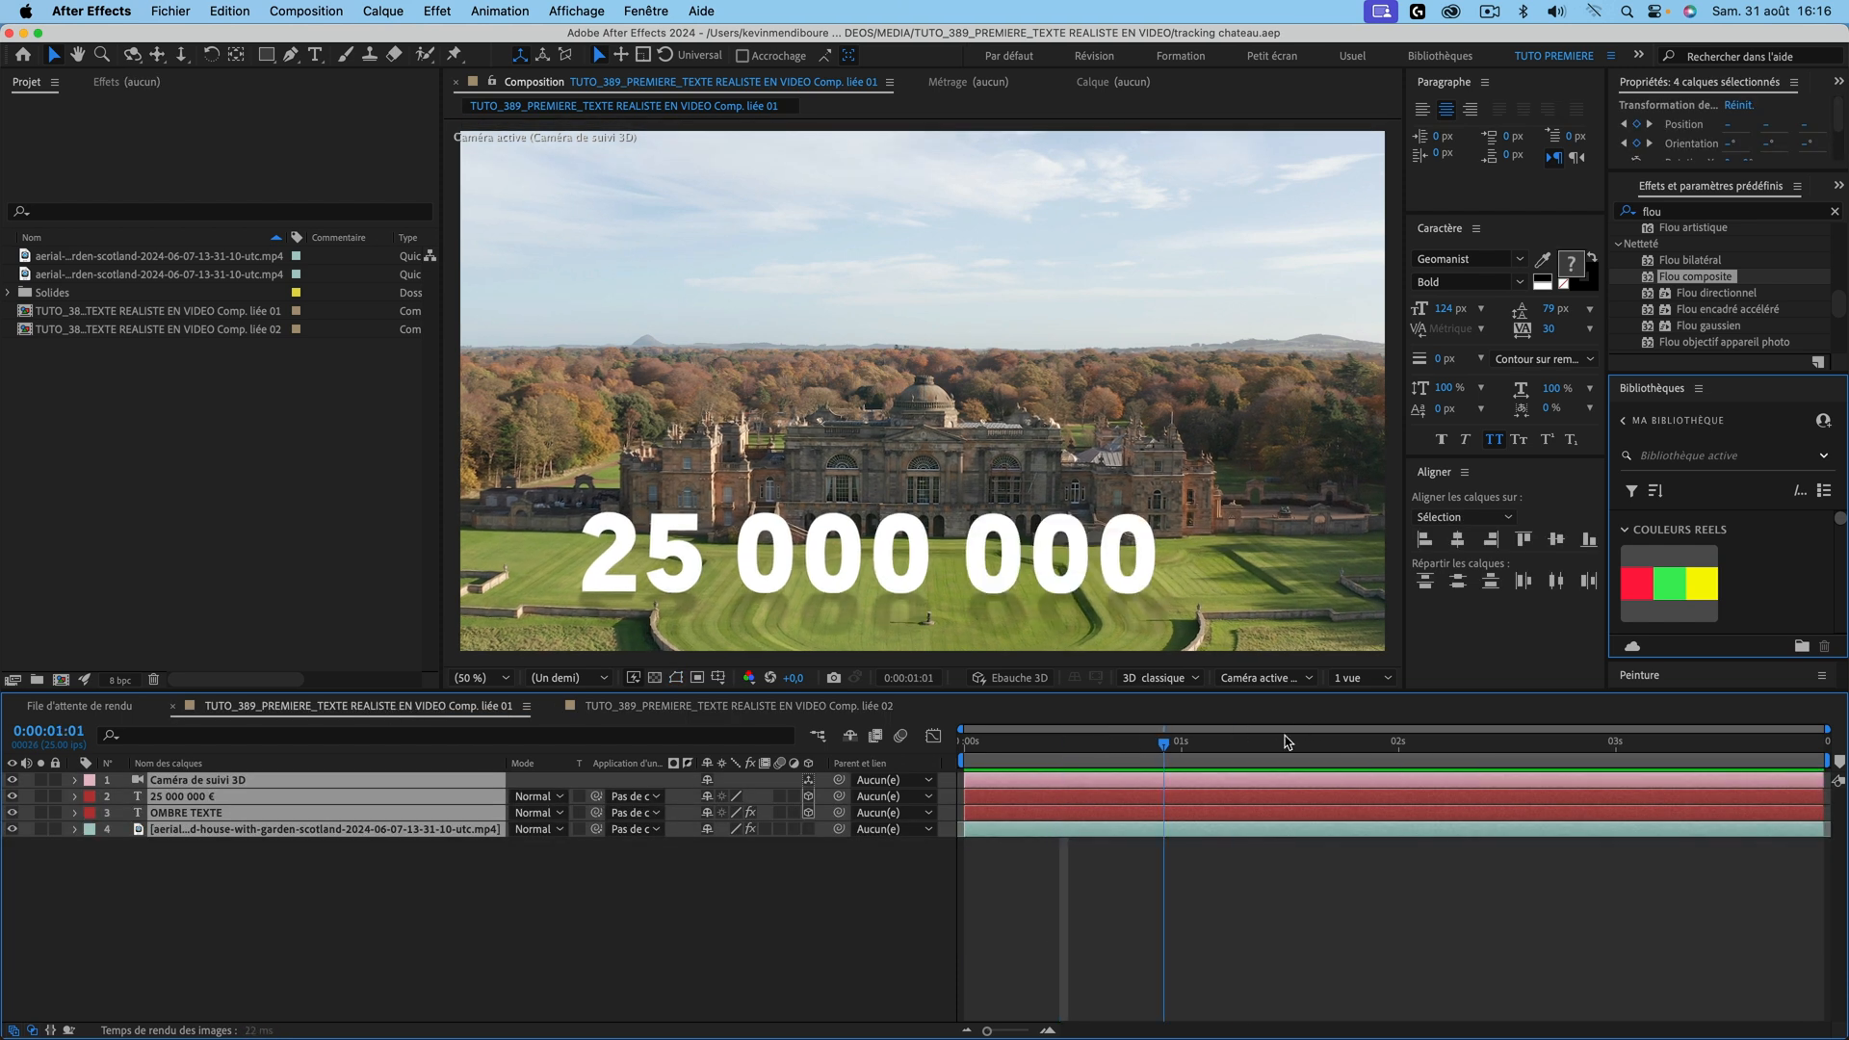
{"action": "left_click", "coordinate": [220, 894]}
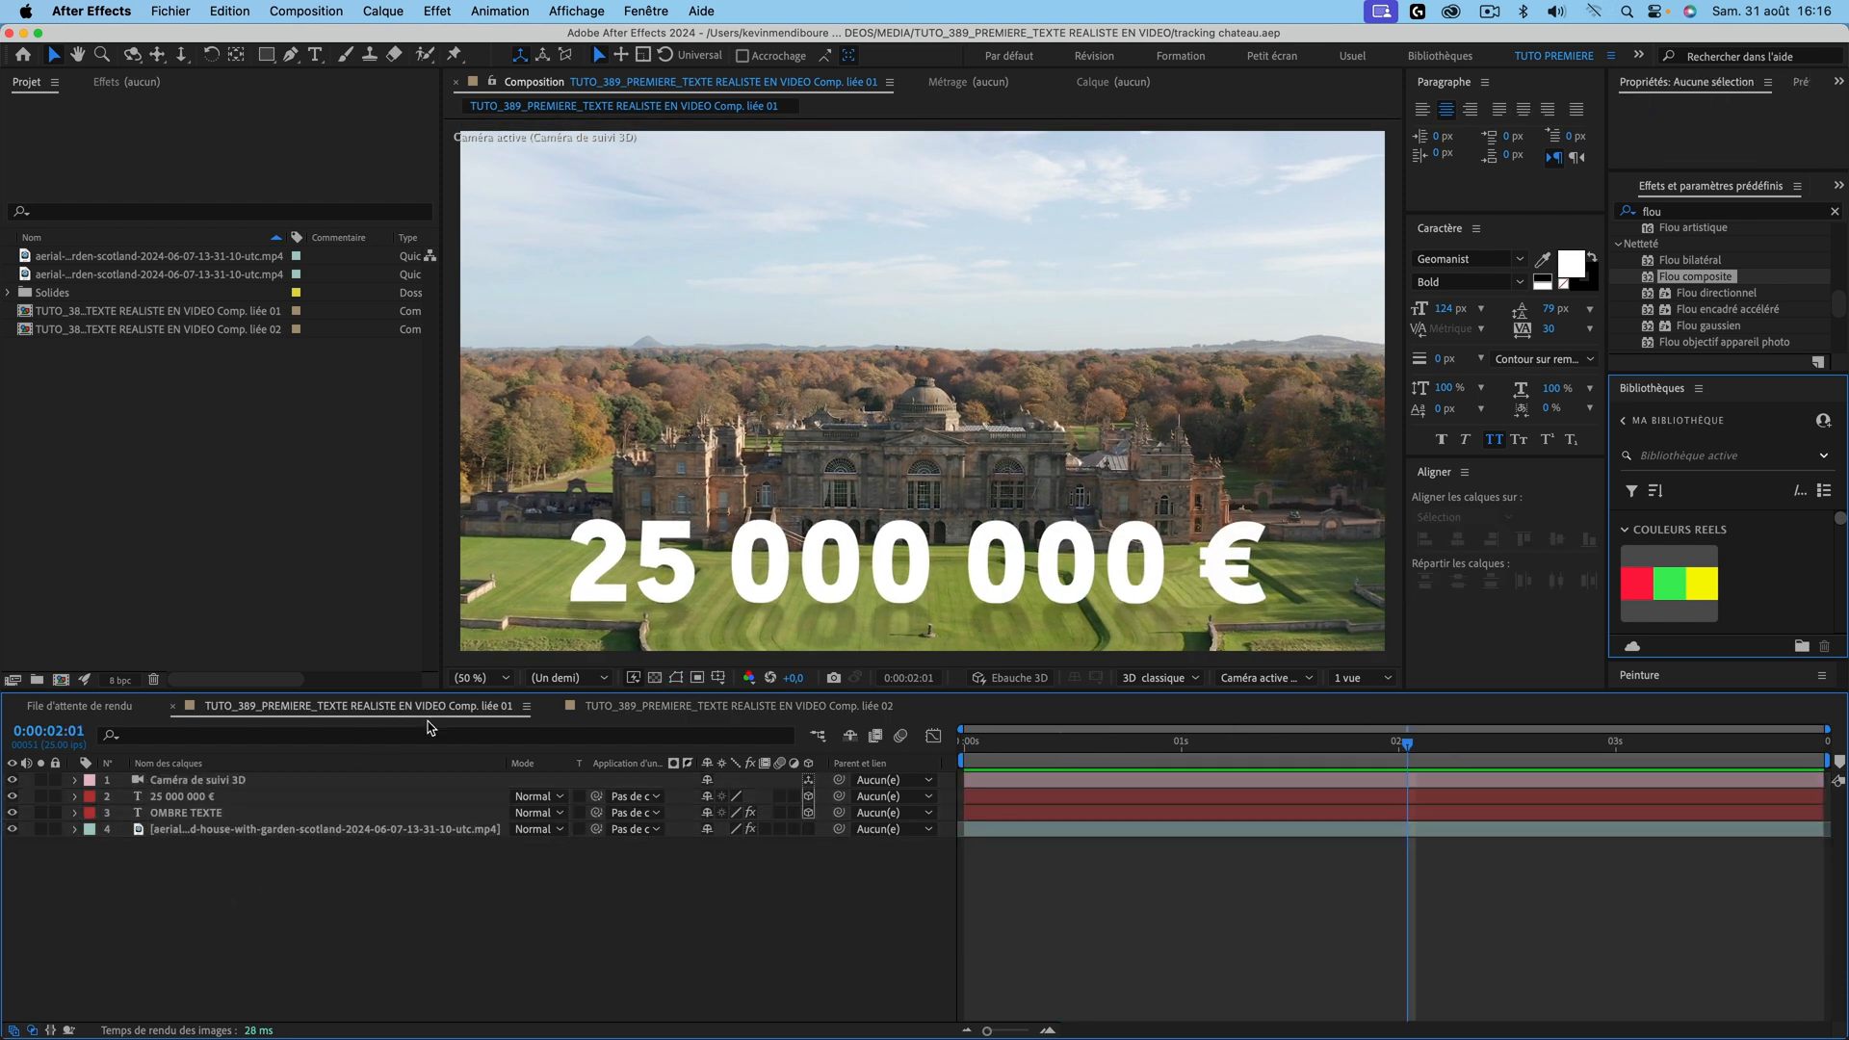
{"action": "left_click", "coordinate": [526, 708]}
{"action": "left_click", "coordinate": [443, 872]}
{"action": "left_click", "coordinate": [527, 708]}
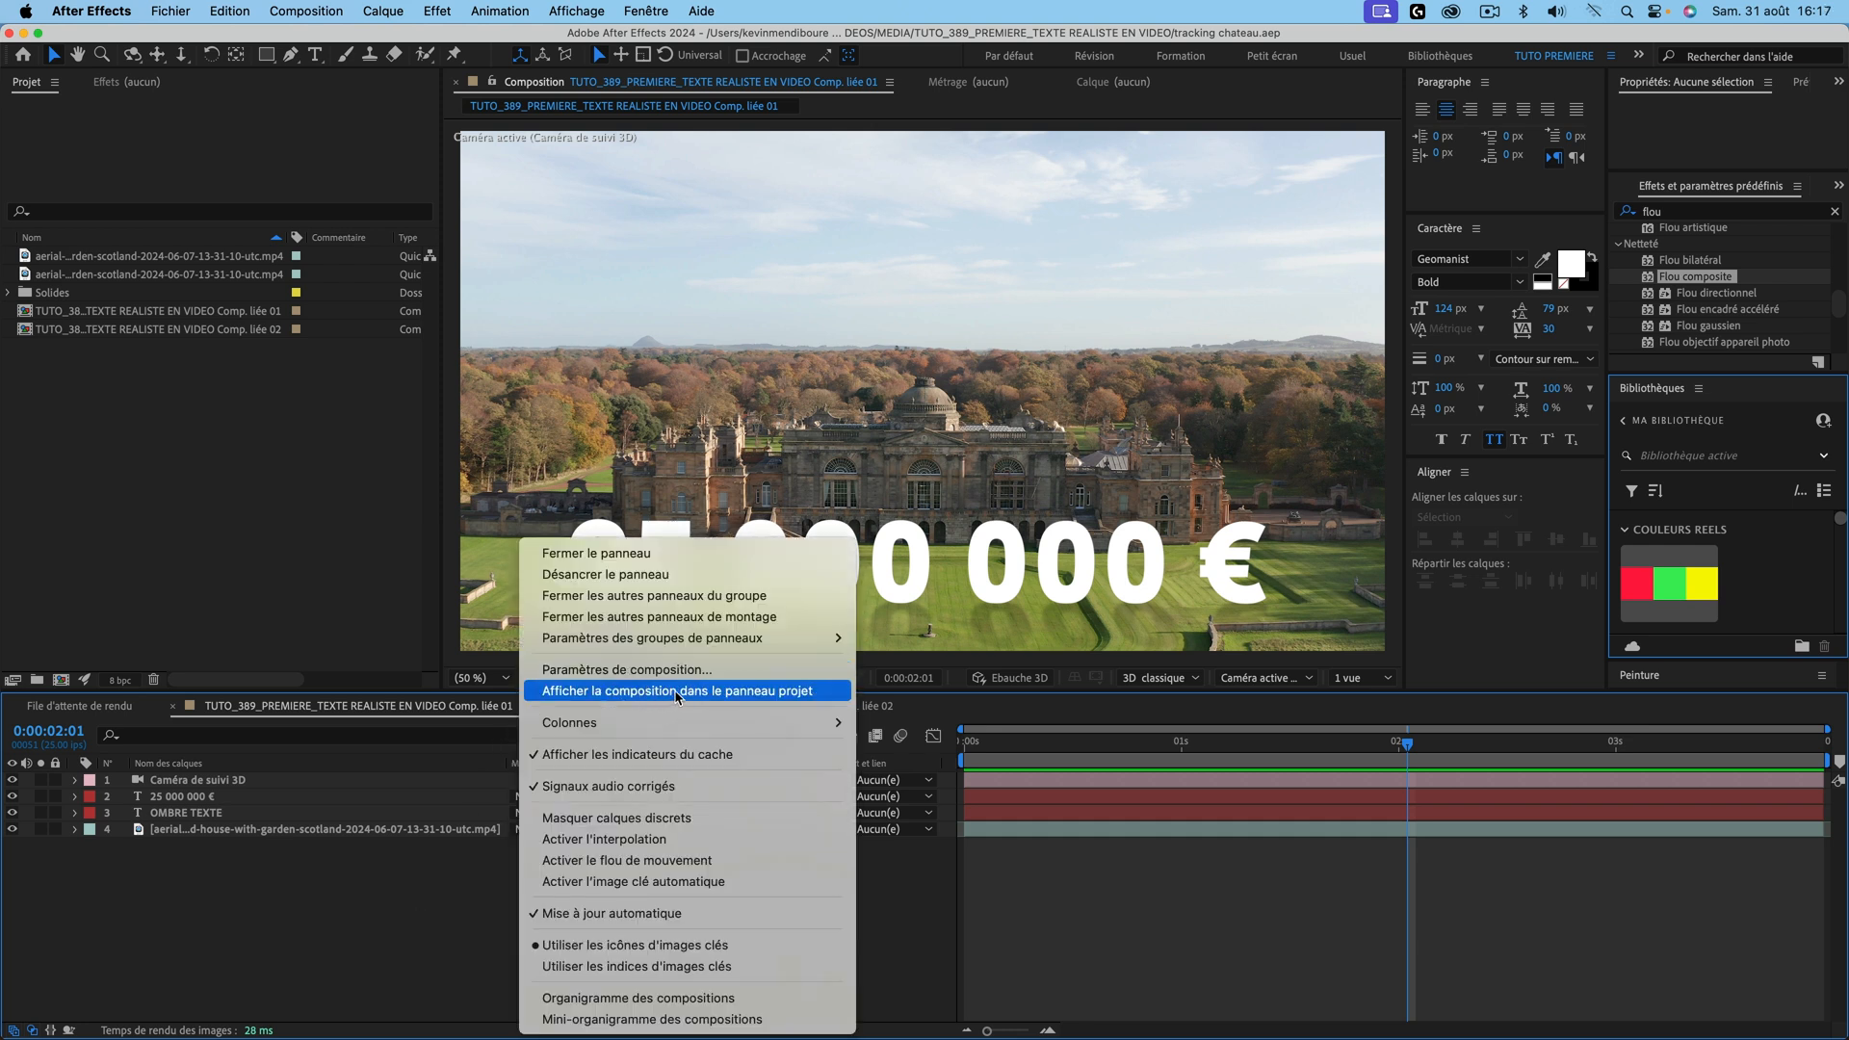
{"action": "left_click", "coordinate": [678, 693]}
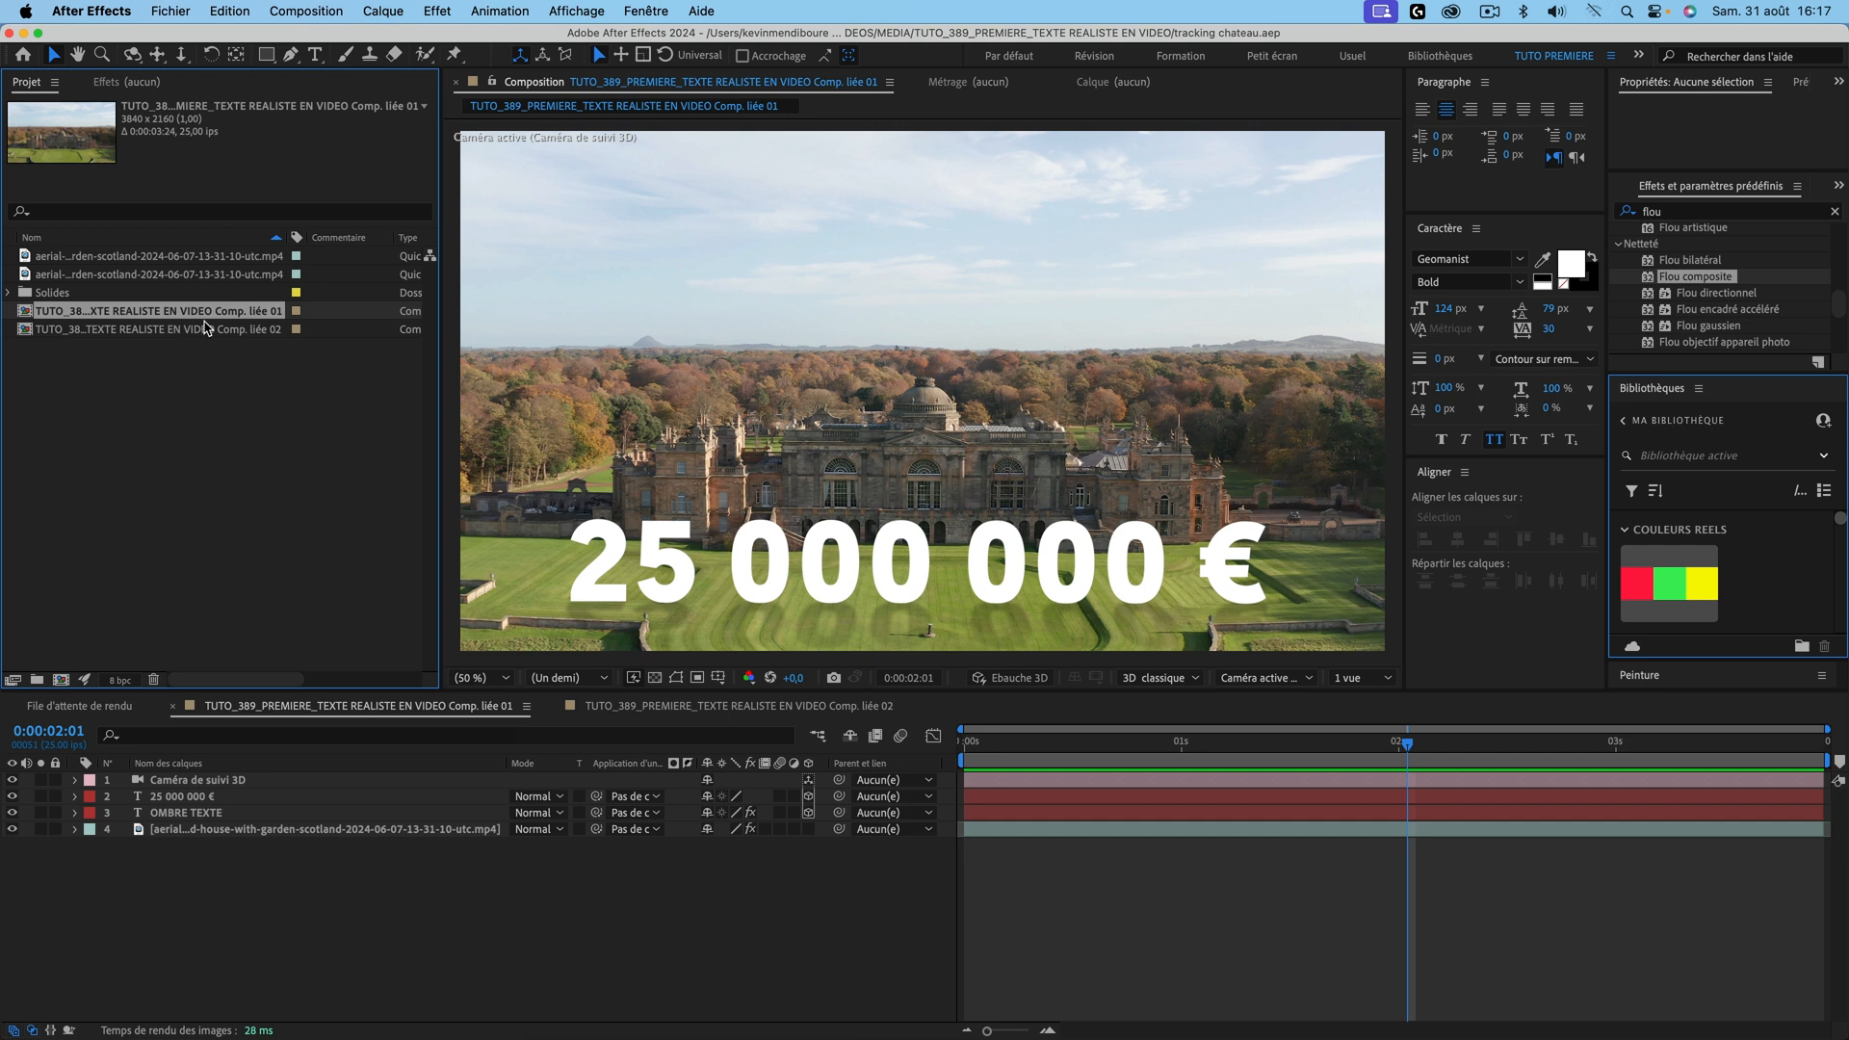
{"action": "key", "text": "cmd+d"}
{"action": "key", "text": "Return"}
{"action": "type", "text": "OMBRE"}
{"action": "key", "text": "Return"}
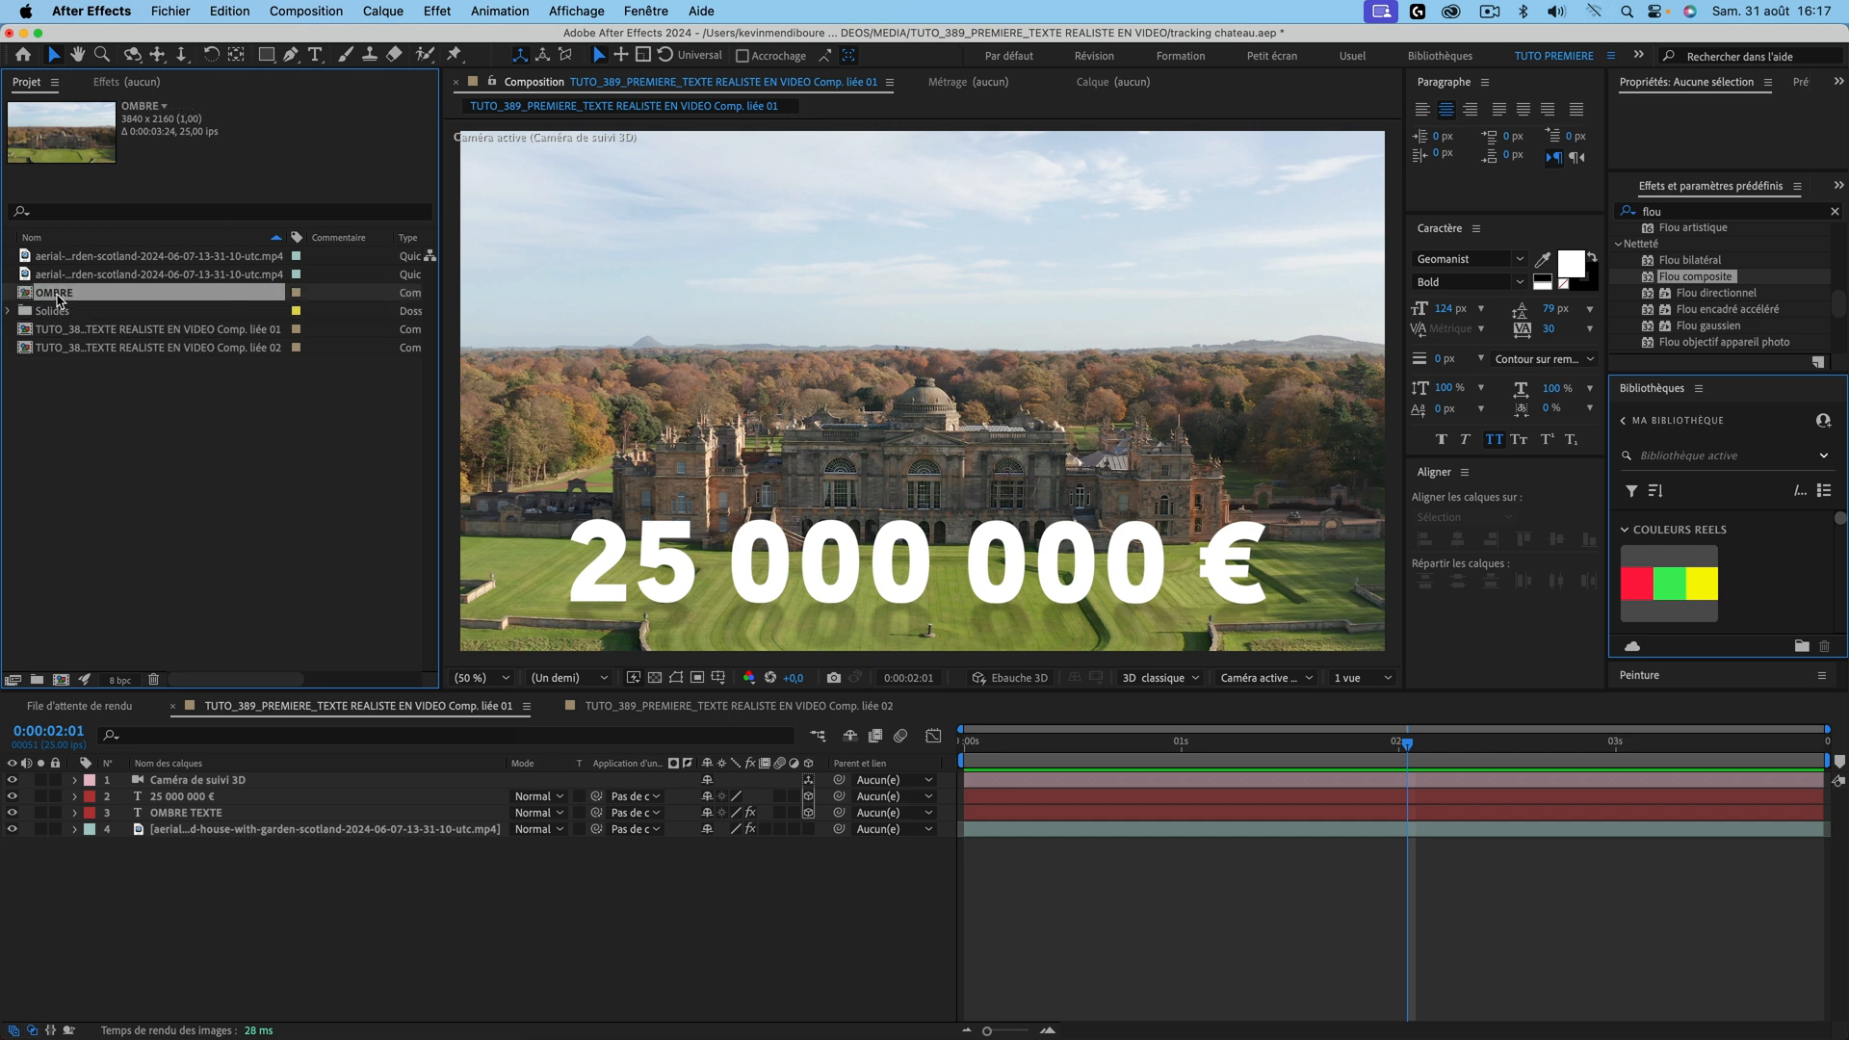
Step: In OMBRE, delete the 25 000 000 € text and footage layers, showing a transparent background
{"action": "double_click", "coordinate": [69, 295]}
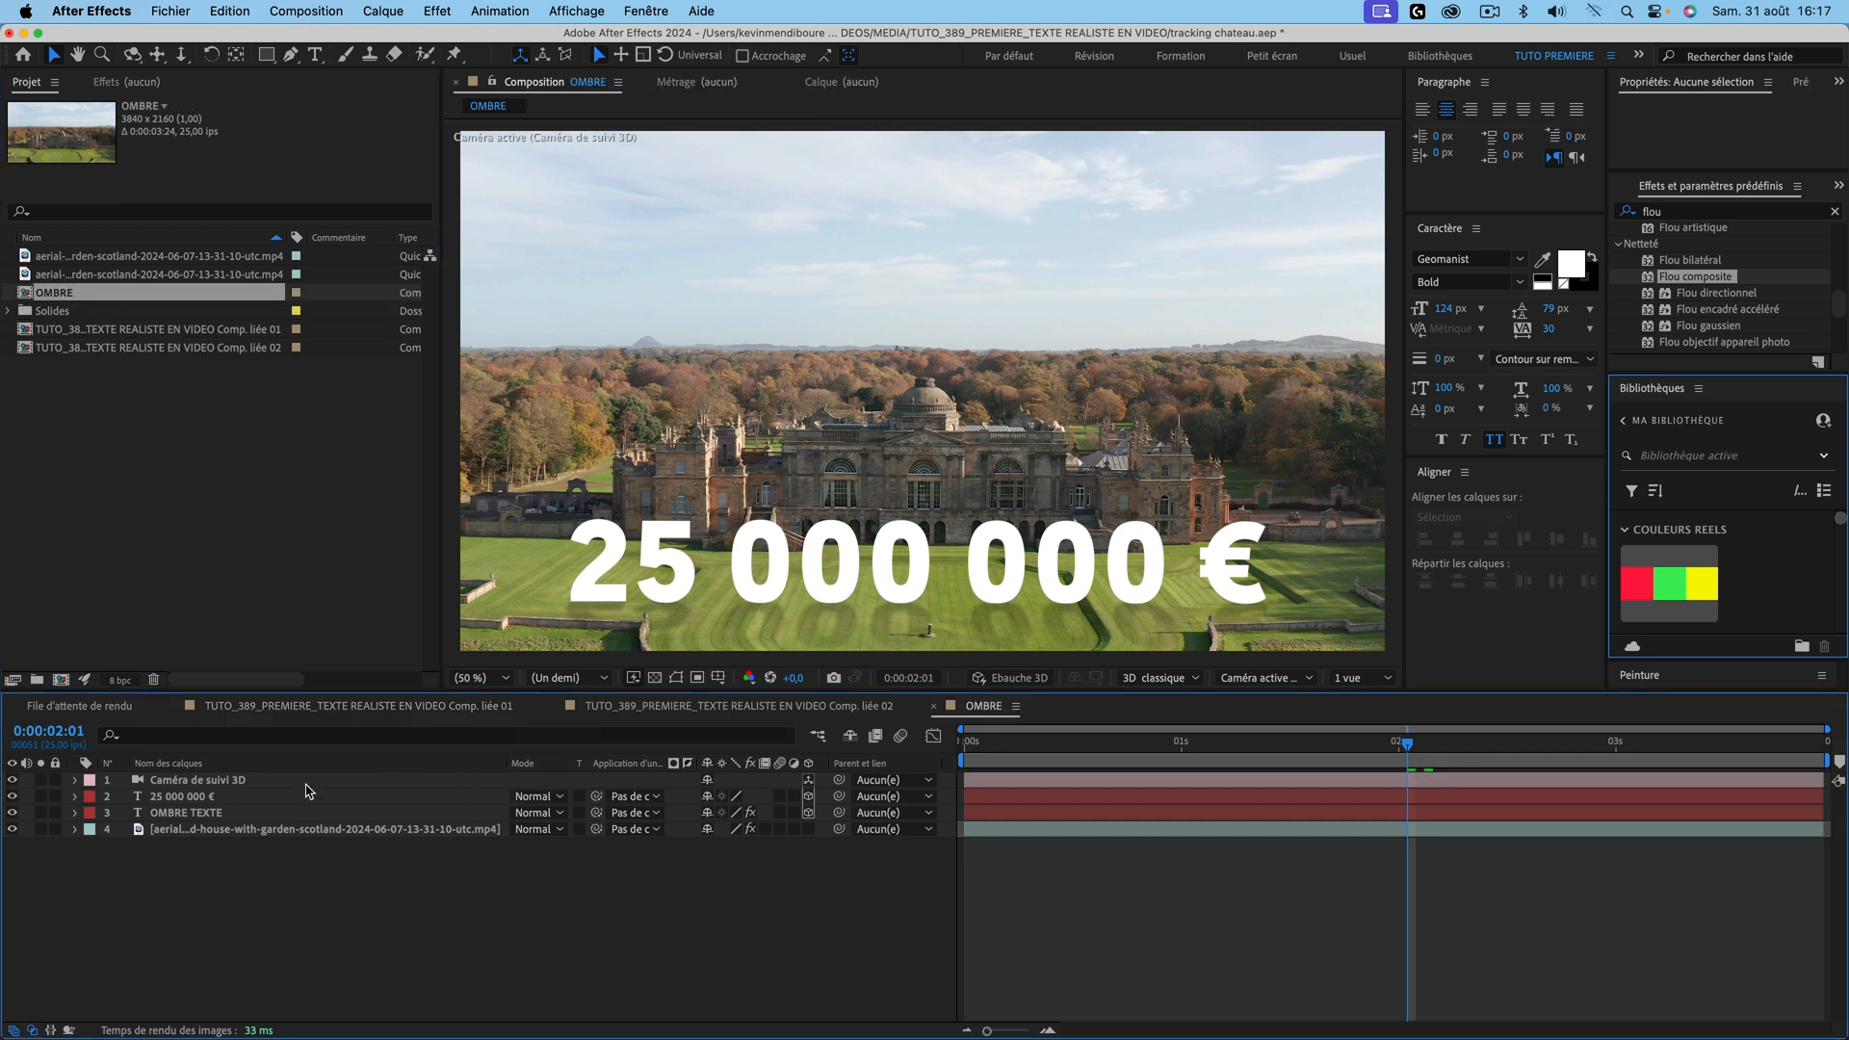
{"action": "left_click", "coordinate": [197, 799]}
{"action": "key", "text": "Delete"}
{"action": "left_click", "coordinate": [221, 814]}
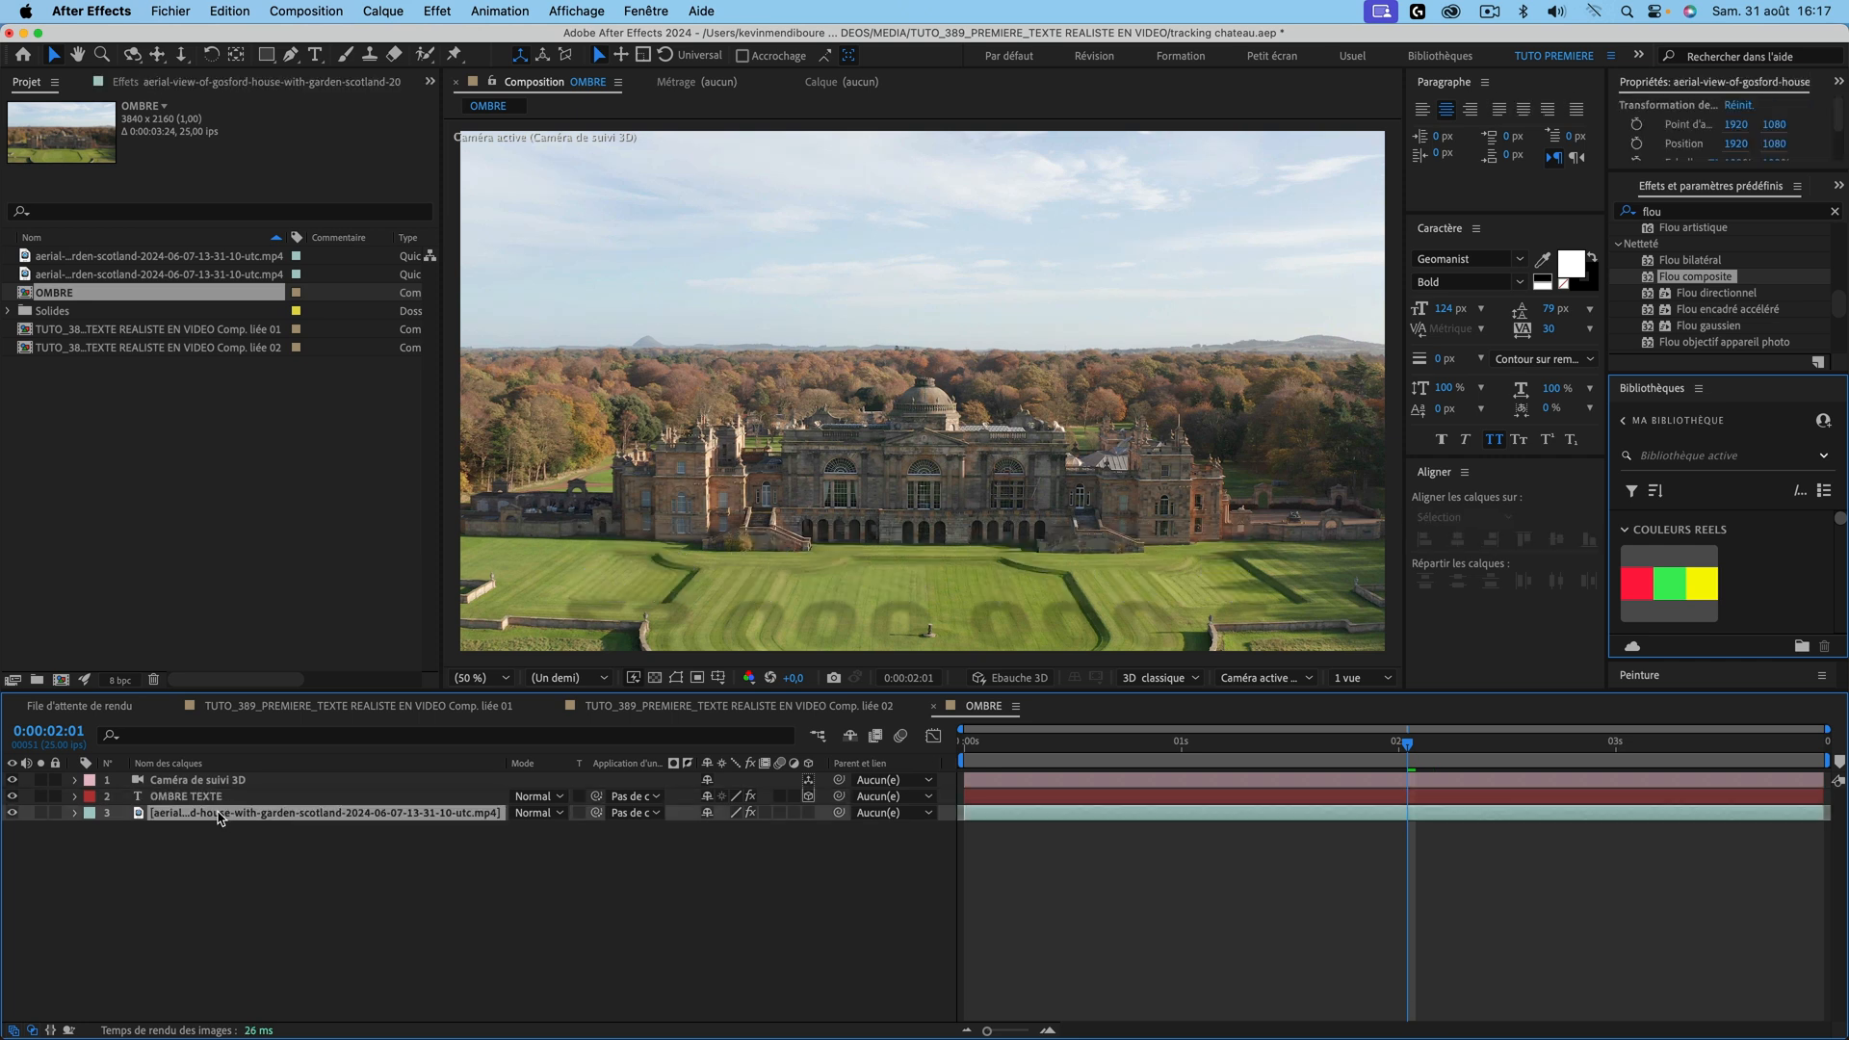
{"action": "key", "text": "Delete"}
{"action": "left_click", "coordinate": [656, 679]}
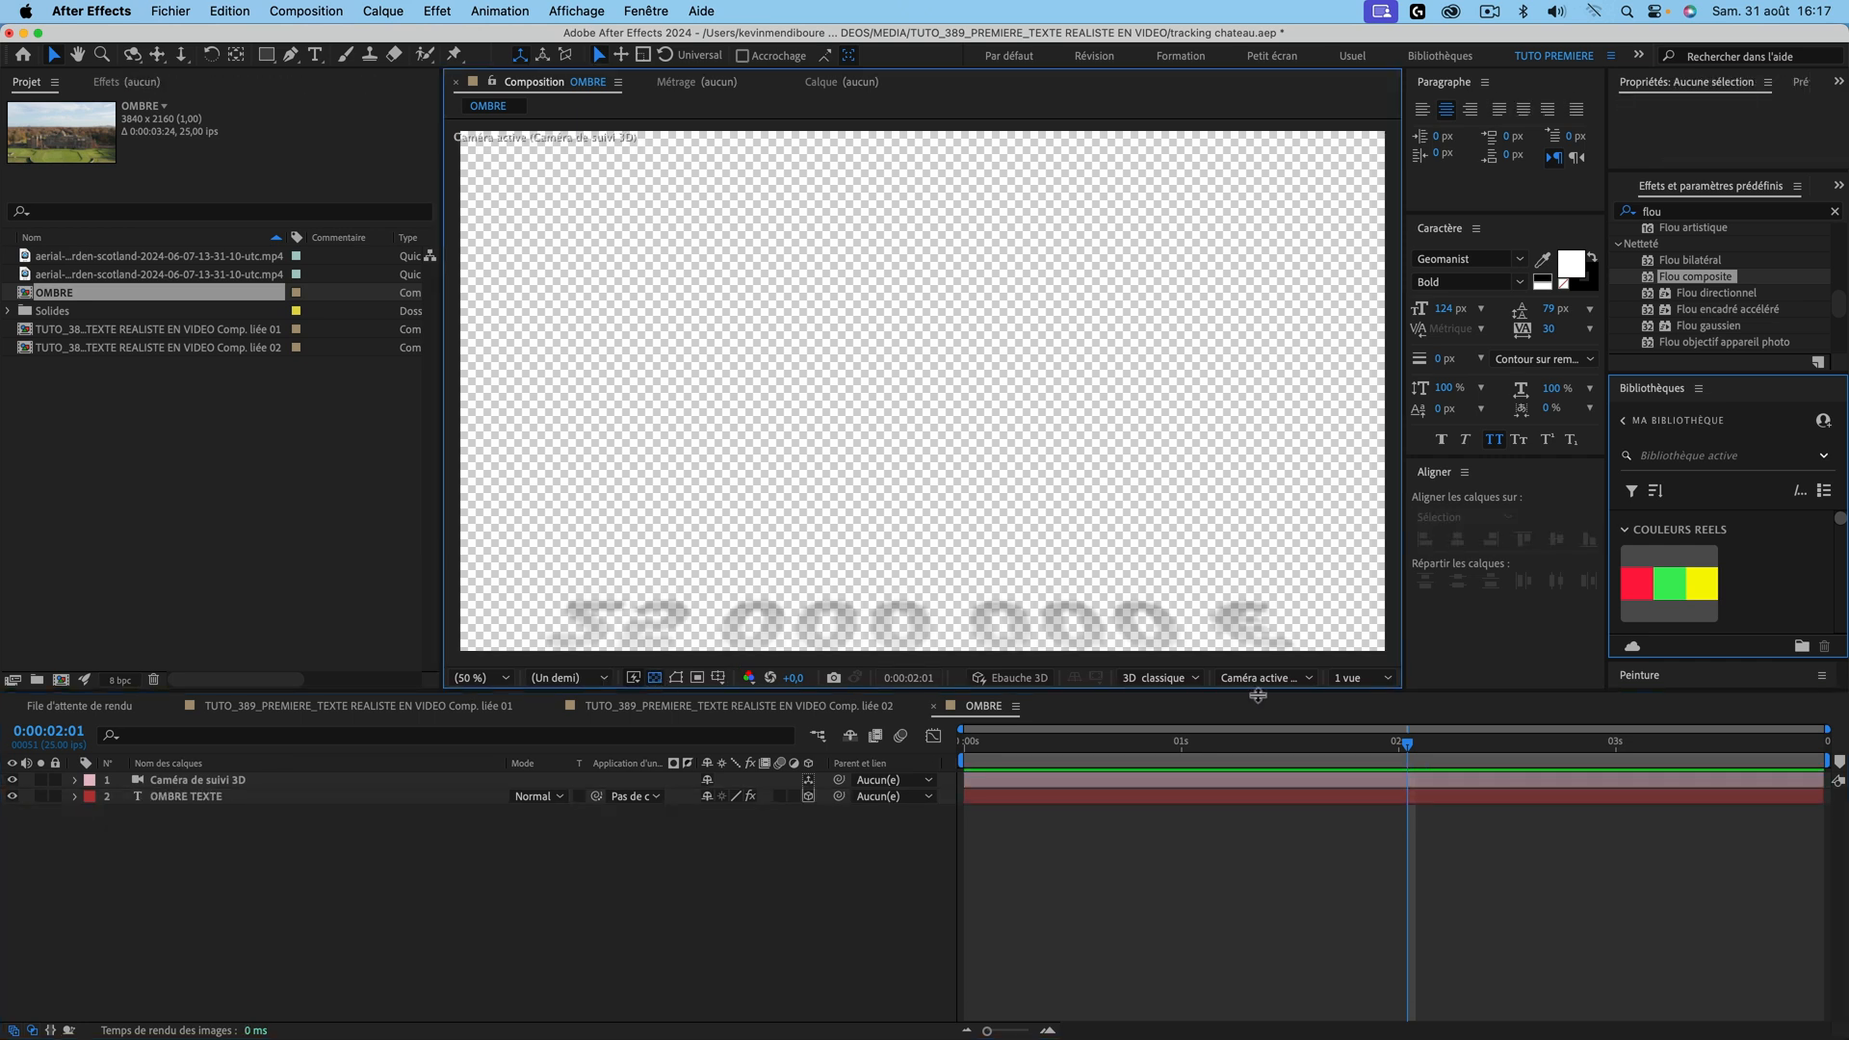
{"action": "left_click_drag", "start_coordinate": [1337, 746], "coordinate": [1268, 747]}
Step: Remove the Début keyframes from OMBRE TEXTE so the shadow text stays static
{"action": "left_click", "coordinate": [210, 793]}
{"action": "key", "text": "u"}
{"action": "left_click", "coordinate": [177, 831]}
{"action": "key", "text": "Delete"}
{"action": "left_click_drag", "start_coordinate": [1149, 749], "coordinate": [1016, 734]}
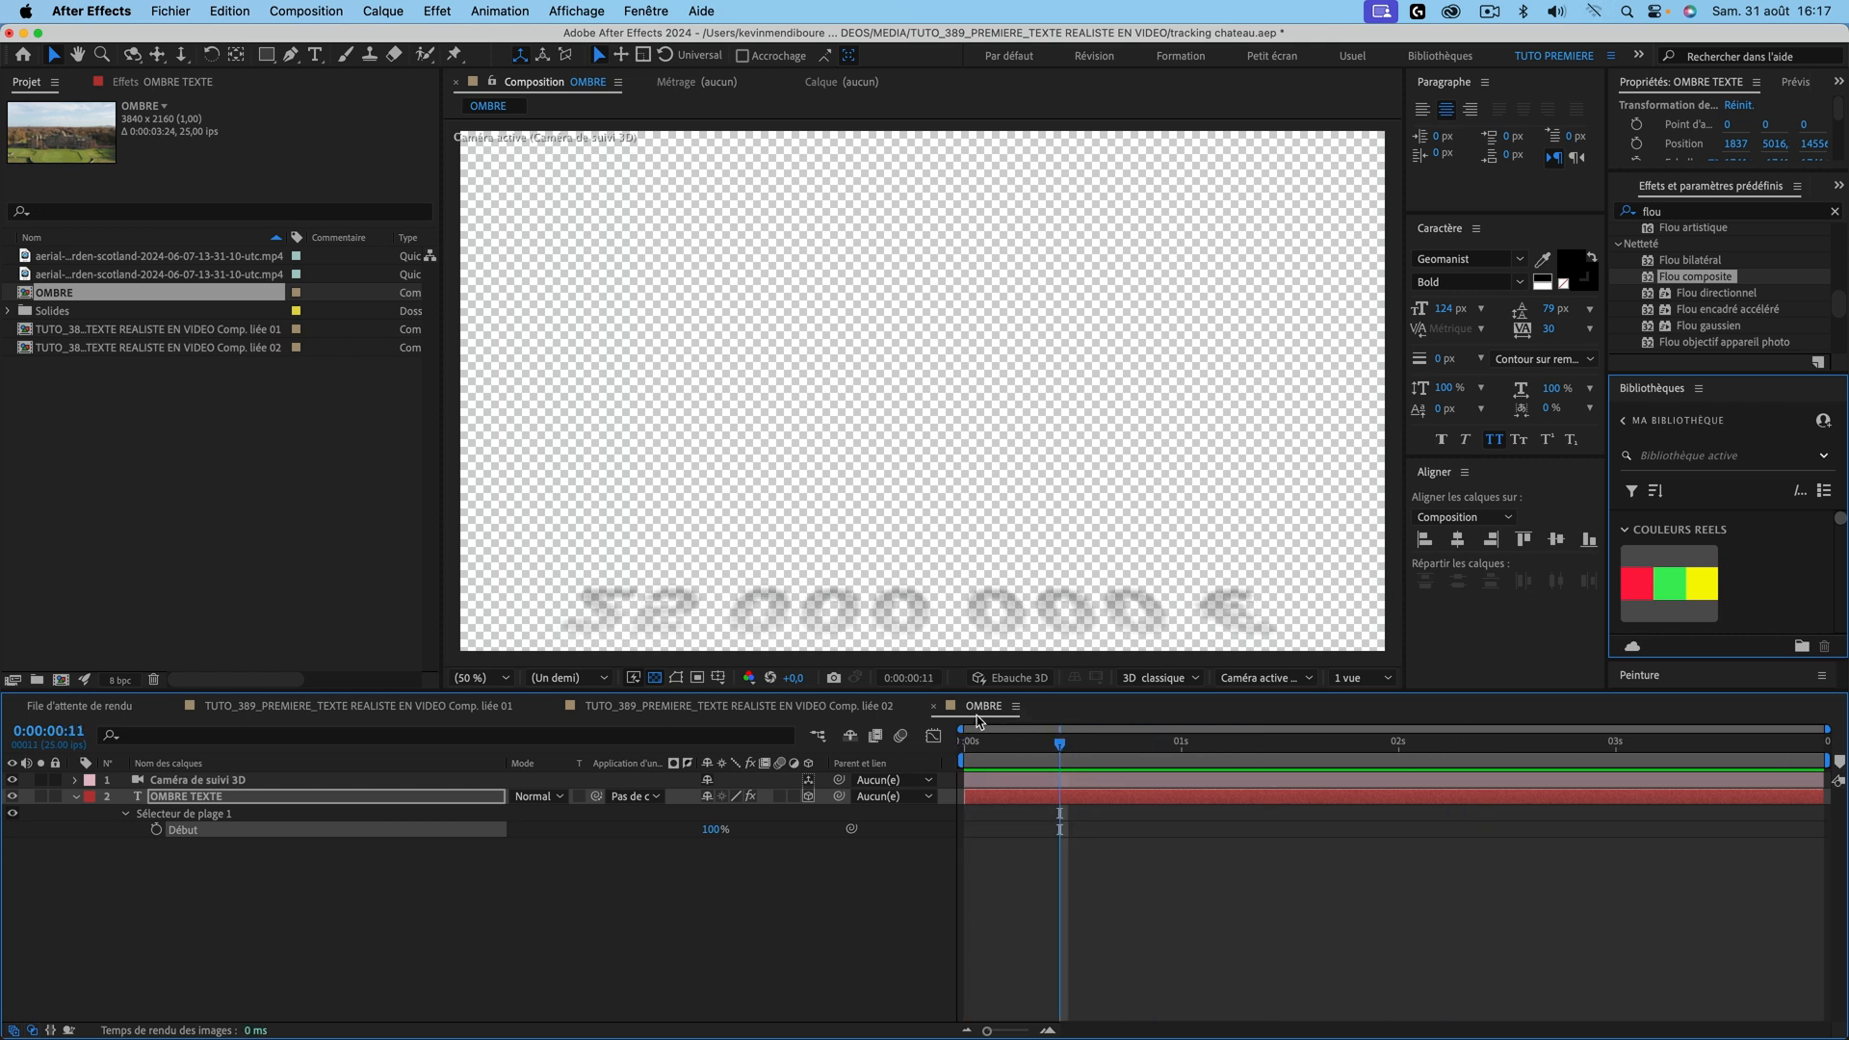
Step: Place the OMBRE composition above the château footage in Comp. liée 02 and preview
{"action": "left_click", "coordinate": [937, 713]}
{"action": "left_click_drag", "start_coordinate": [63, 299], "coordinate": [198, 948]}
{"action": "key", "text": "space"}
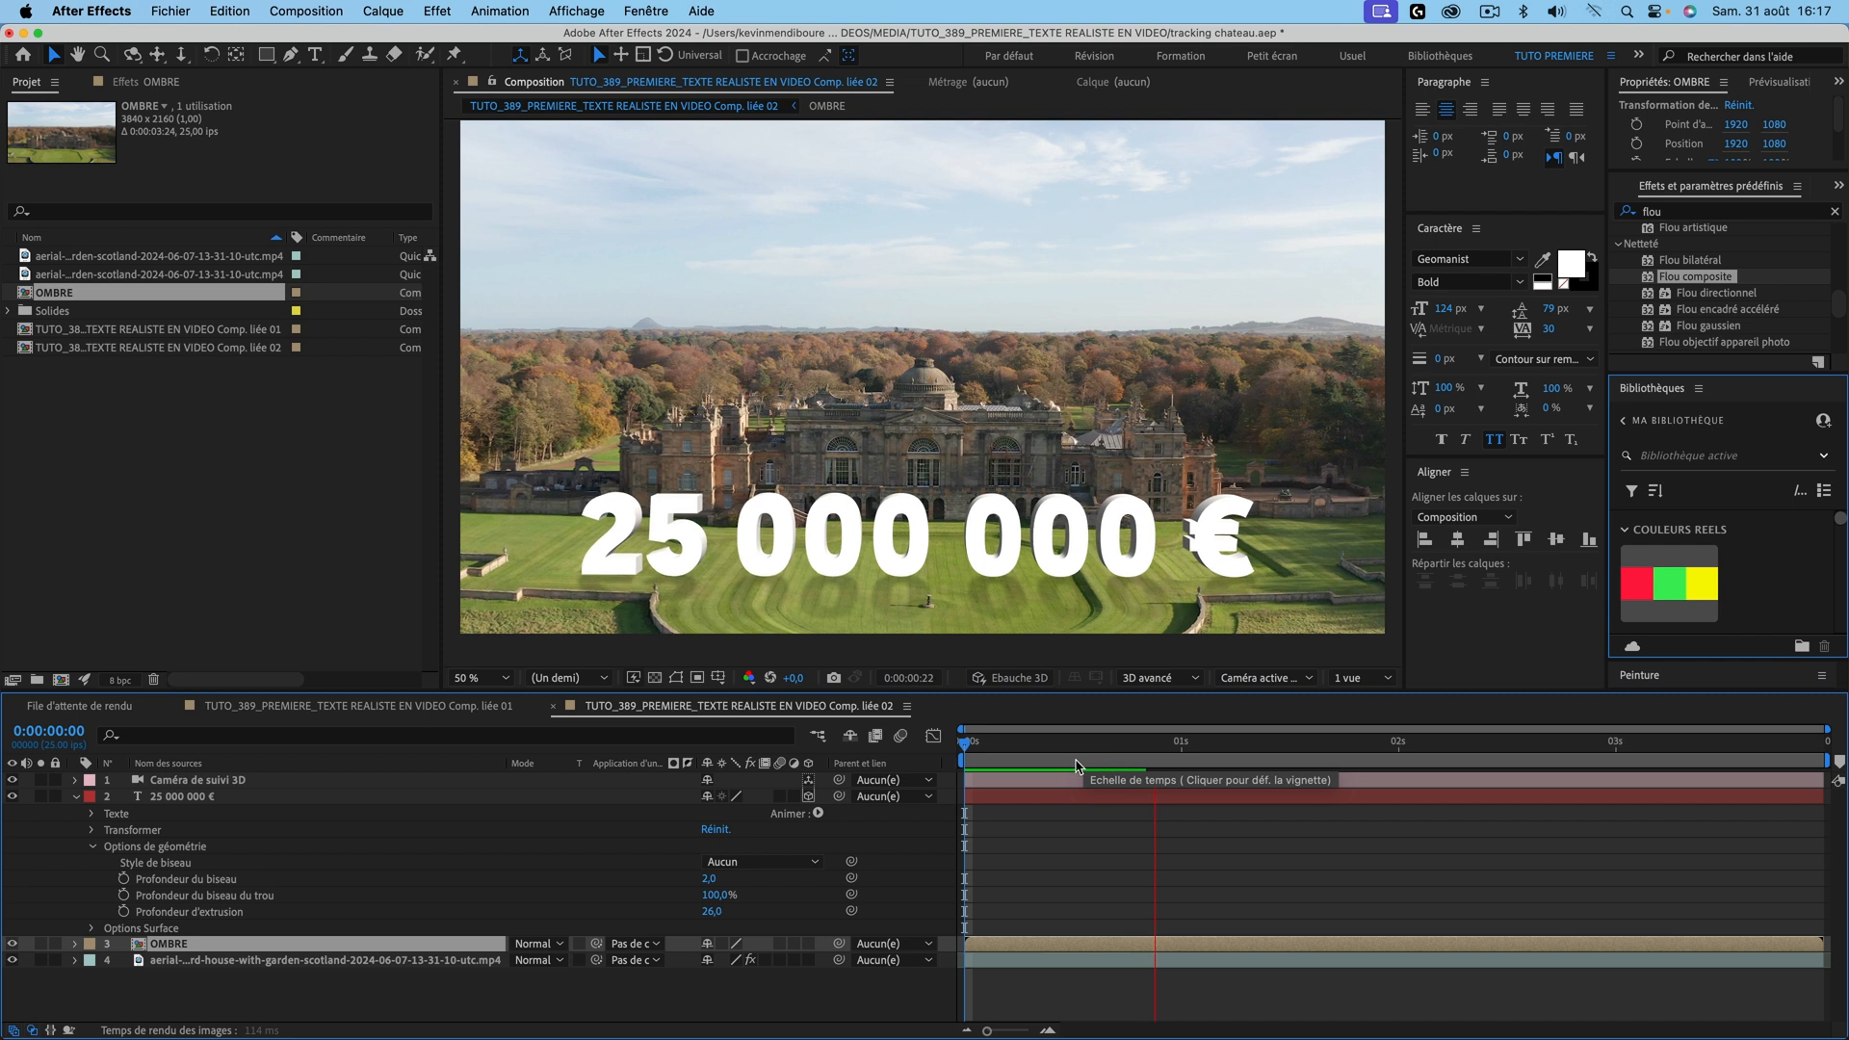
Step: Preview the text with its OMBRE shadow, verify the 3D avancé renderer, and save with Cmd+S
{"action": "key", "text": "space"}
{"action": "left_click", "coordinate": [1186, 680]}
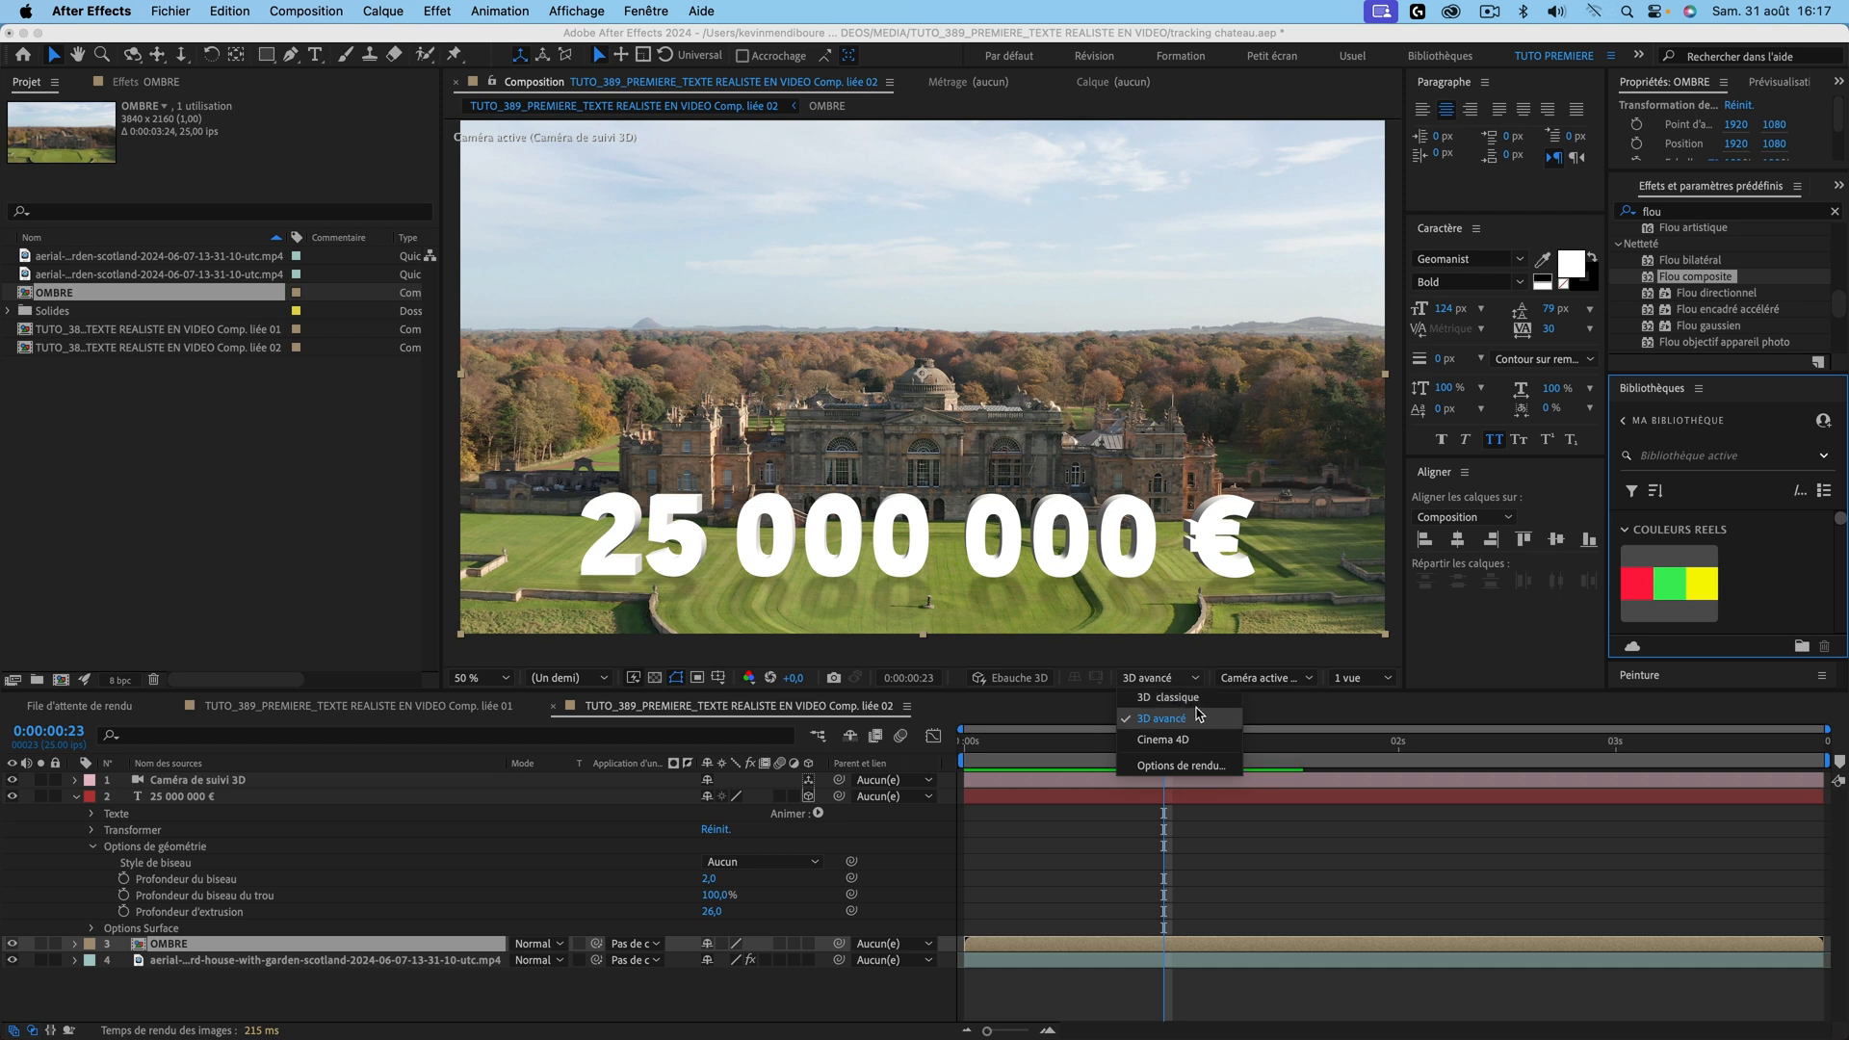
{"action": "left_click", "coordinate": [1291, 828]}
{"action": "left_click", "coordinate": [1199, 744]}
{"action": "key", "text": "space"}
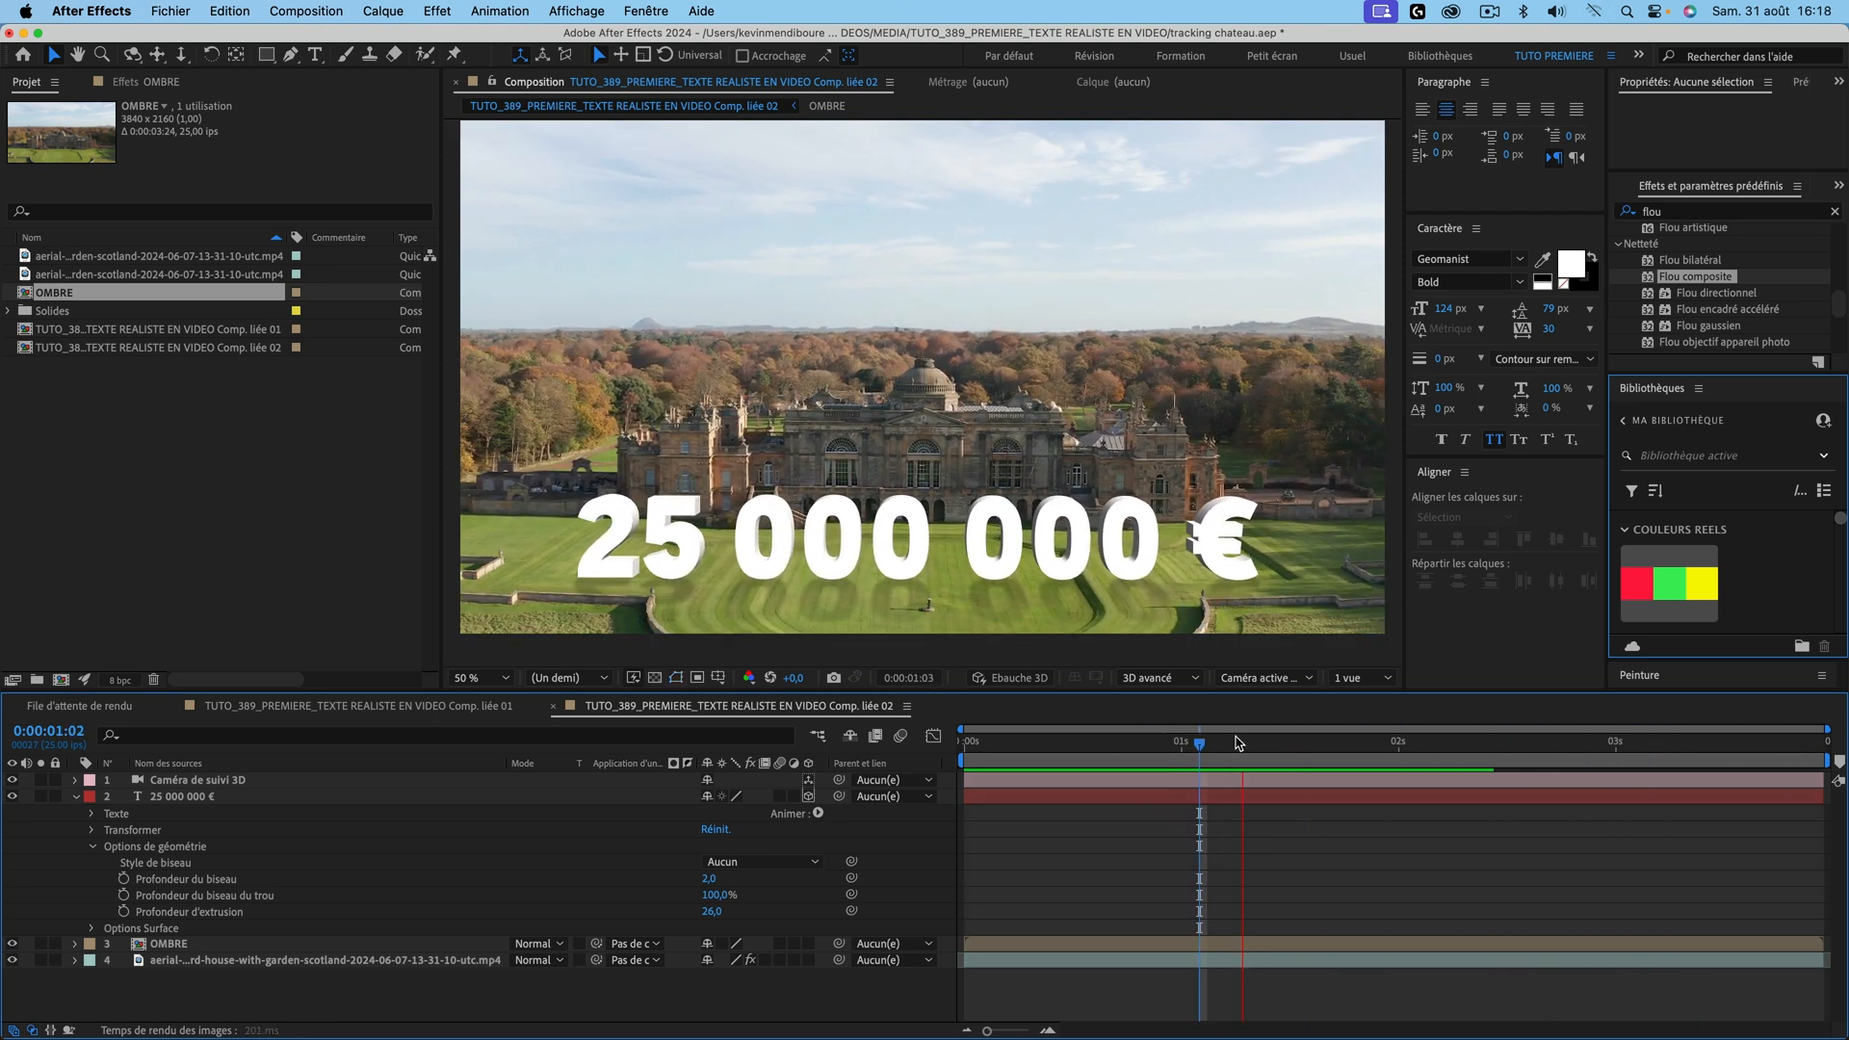
{"action": "left_click", "coordinate": [1047, 738]}
{"action": "left_click", "coordinate": [1042, 738]}
{"action": "key", "text": "space"}
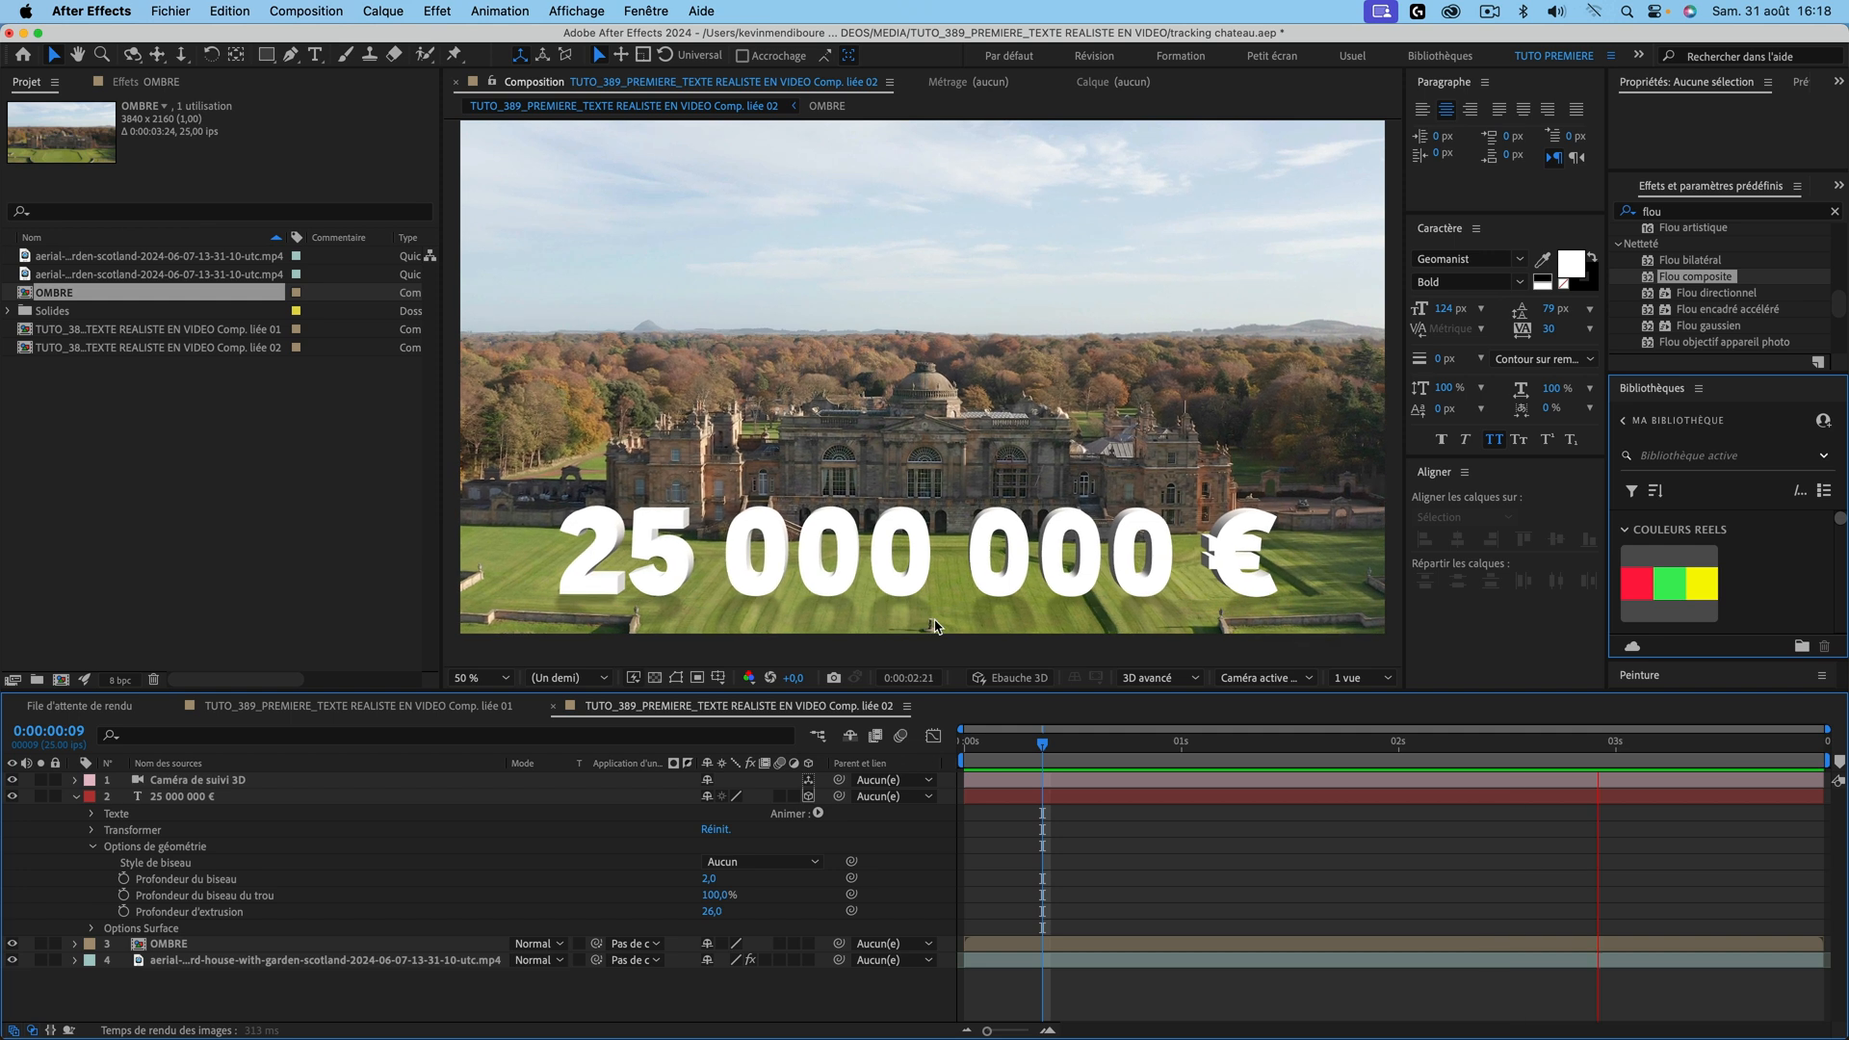
{"action": "key", "text": "super+s"}
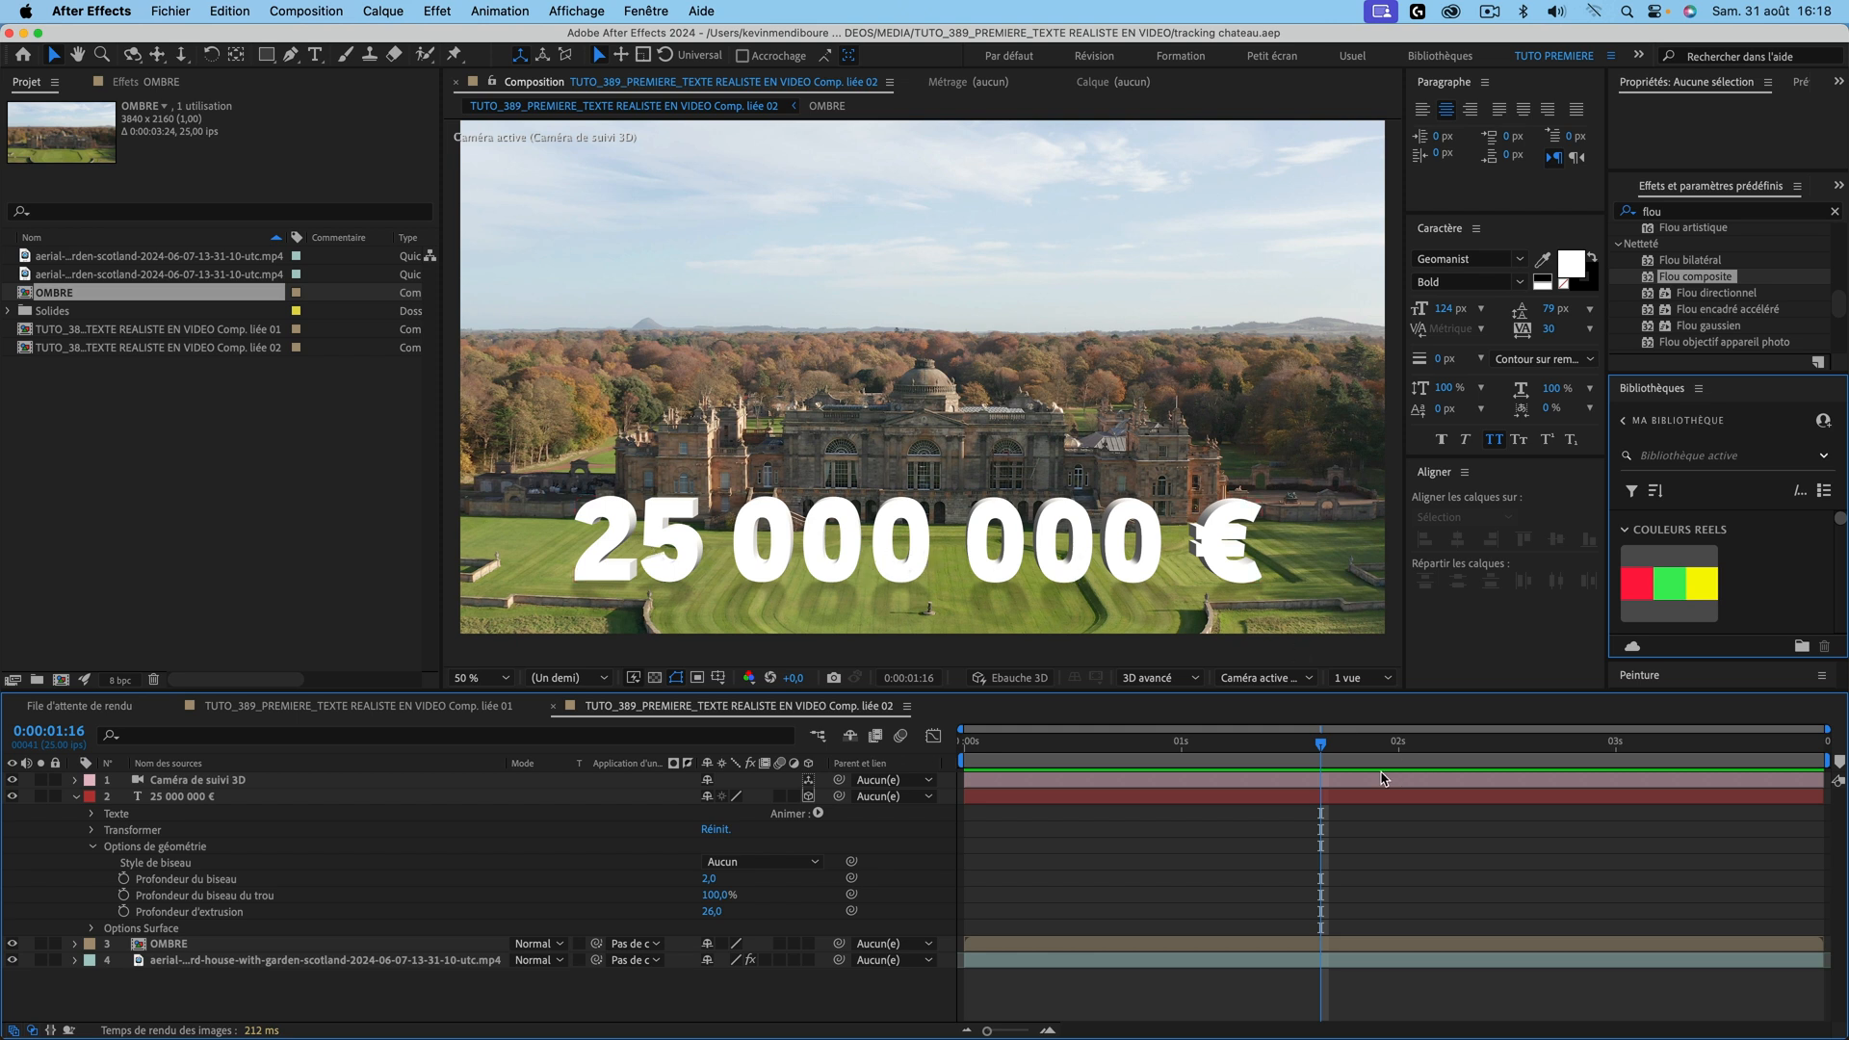
{"action": "key", "text": "space"}
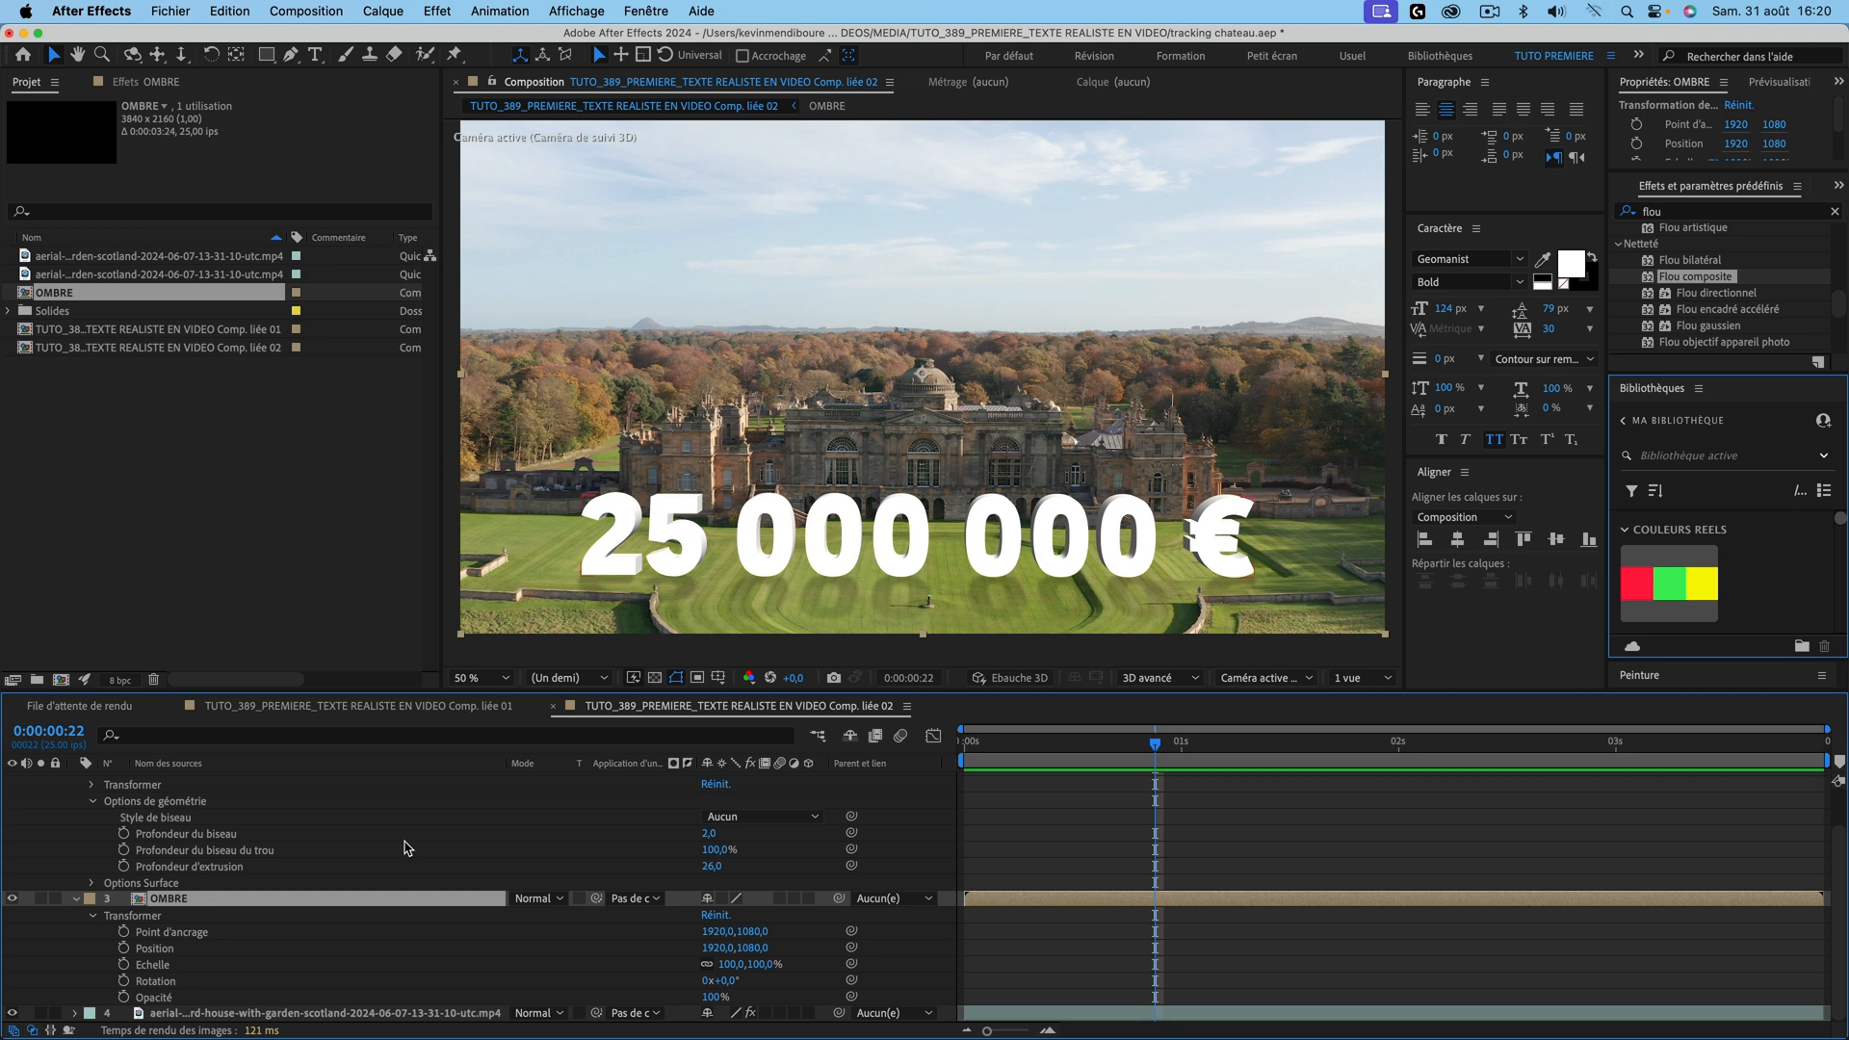
Step: Try yellow, red and green library swatches as the 25 000 000 € text fill, then preview
{"action": "scroll", "coordinate": [408, 848], "scroll_direction": "up", "scroll_amount": 2}
{"action": "left_click", "coordinate": [199, 797]}
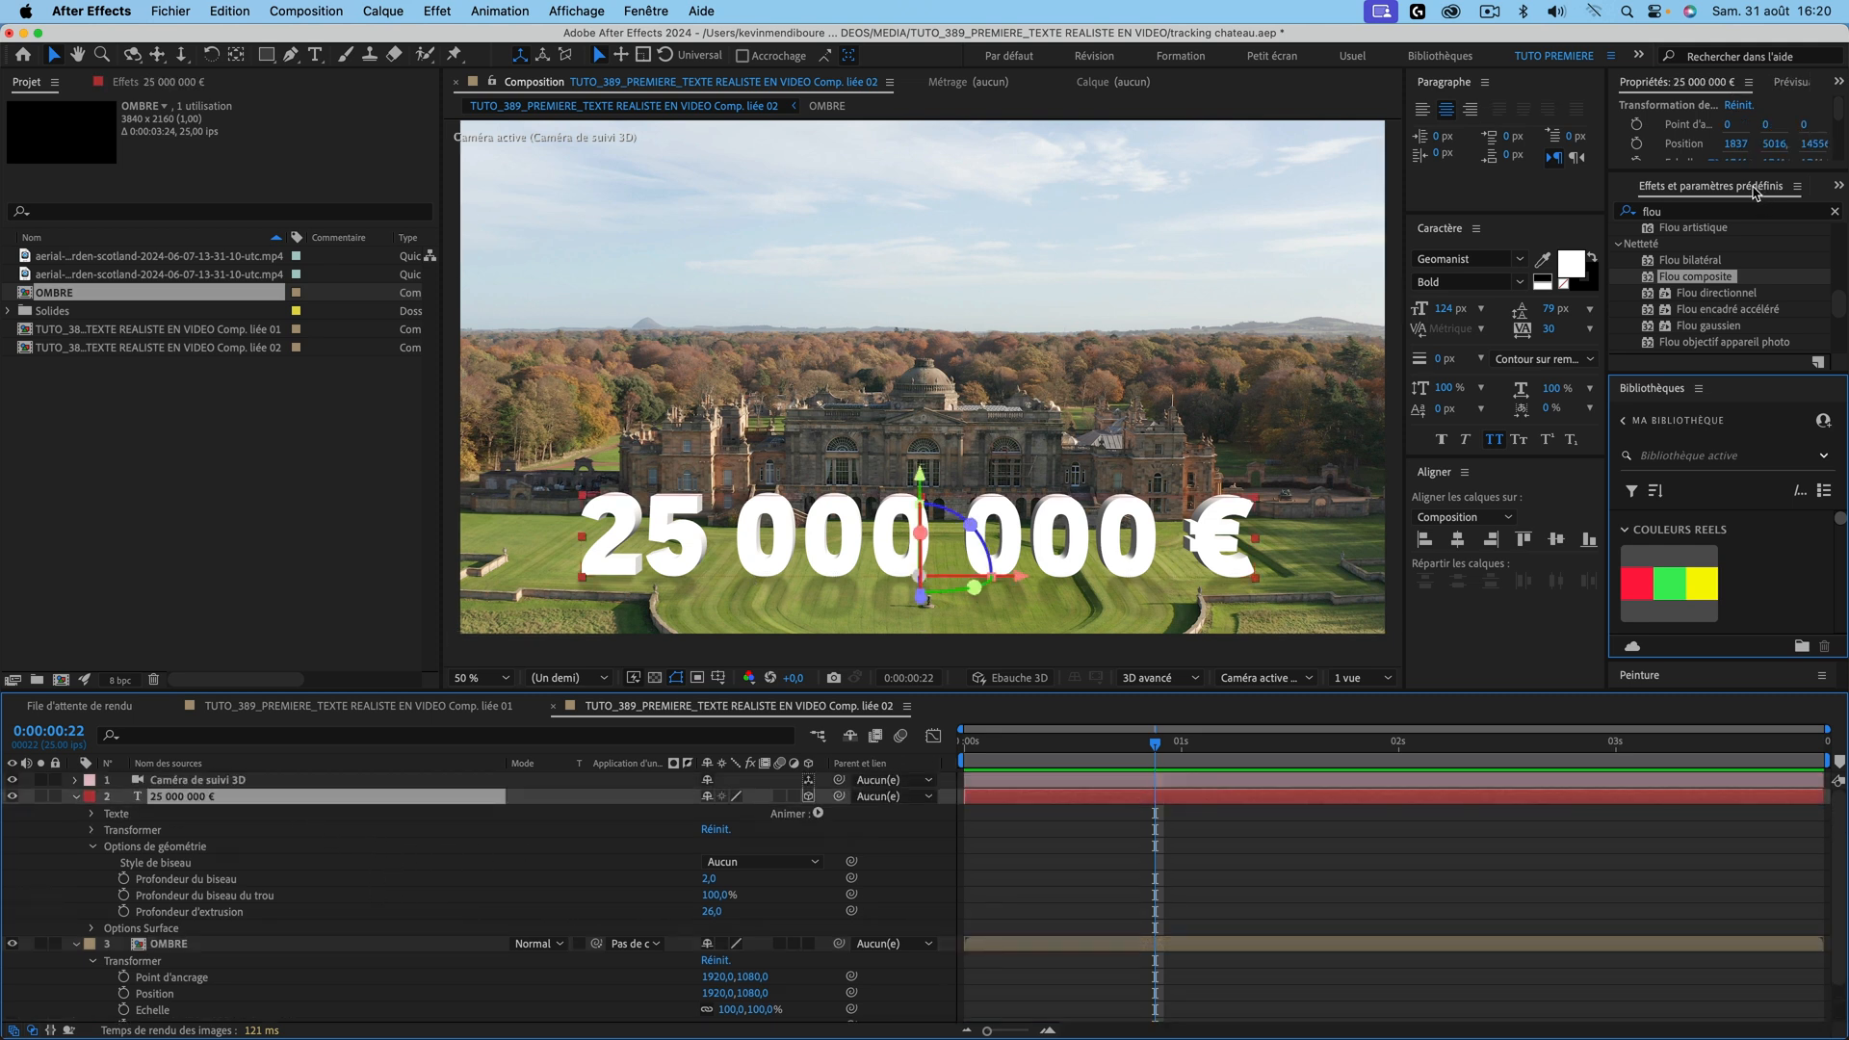
{"action": "left_click", "coordinate": [1544, 262]}
{"action": "left_click", "coordinate": [1697, 568]}
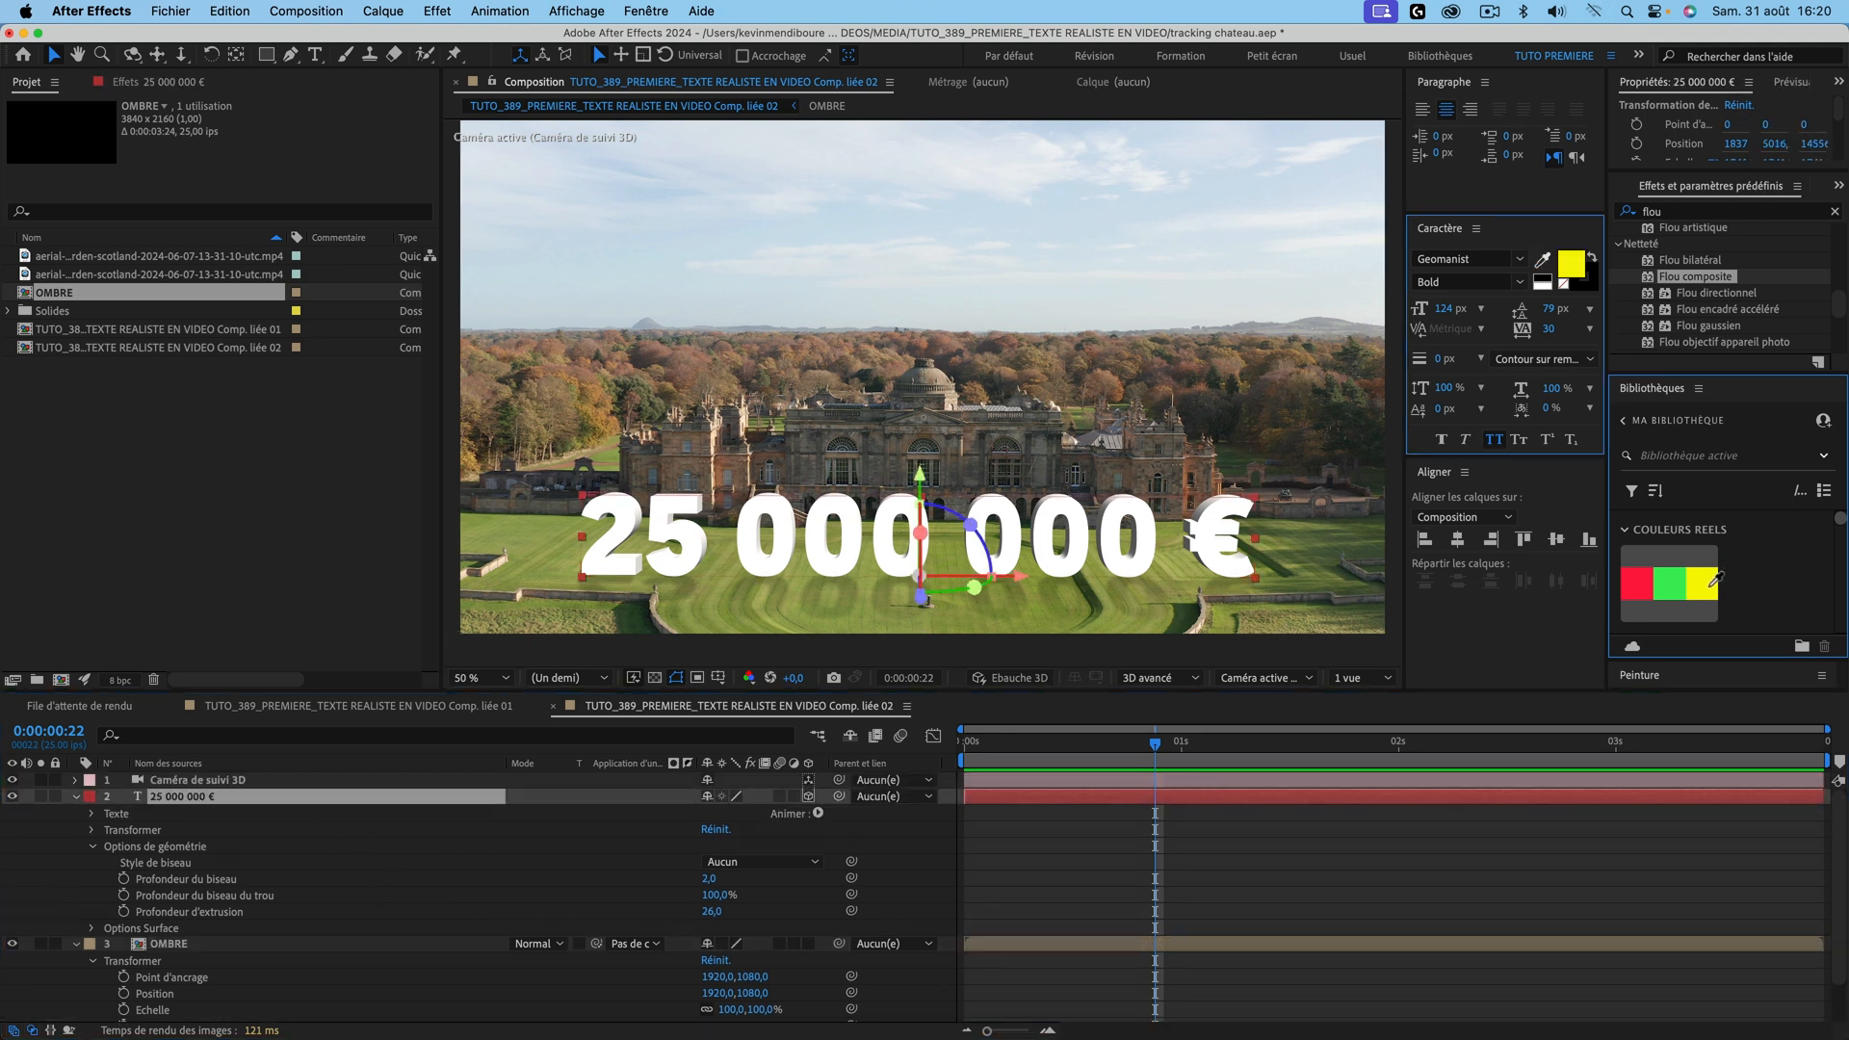
{"action": "left_click", "coordinate": [1544, 261]}
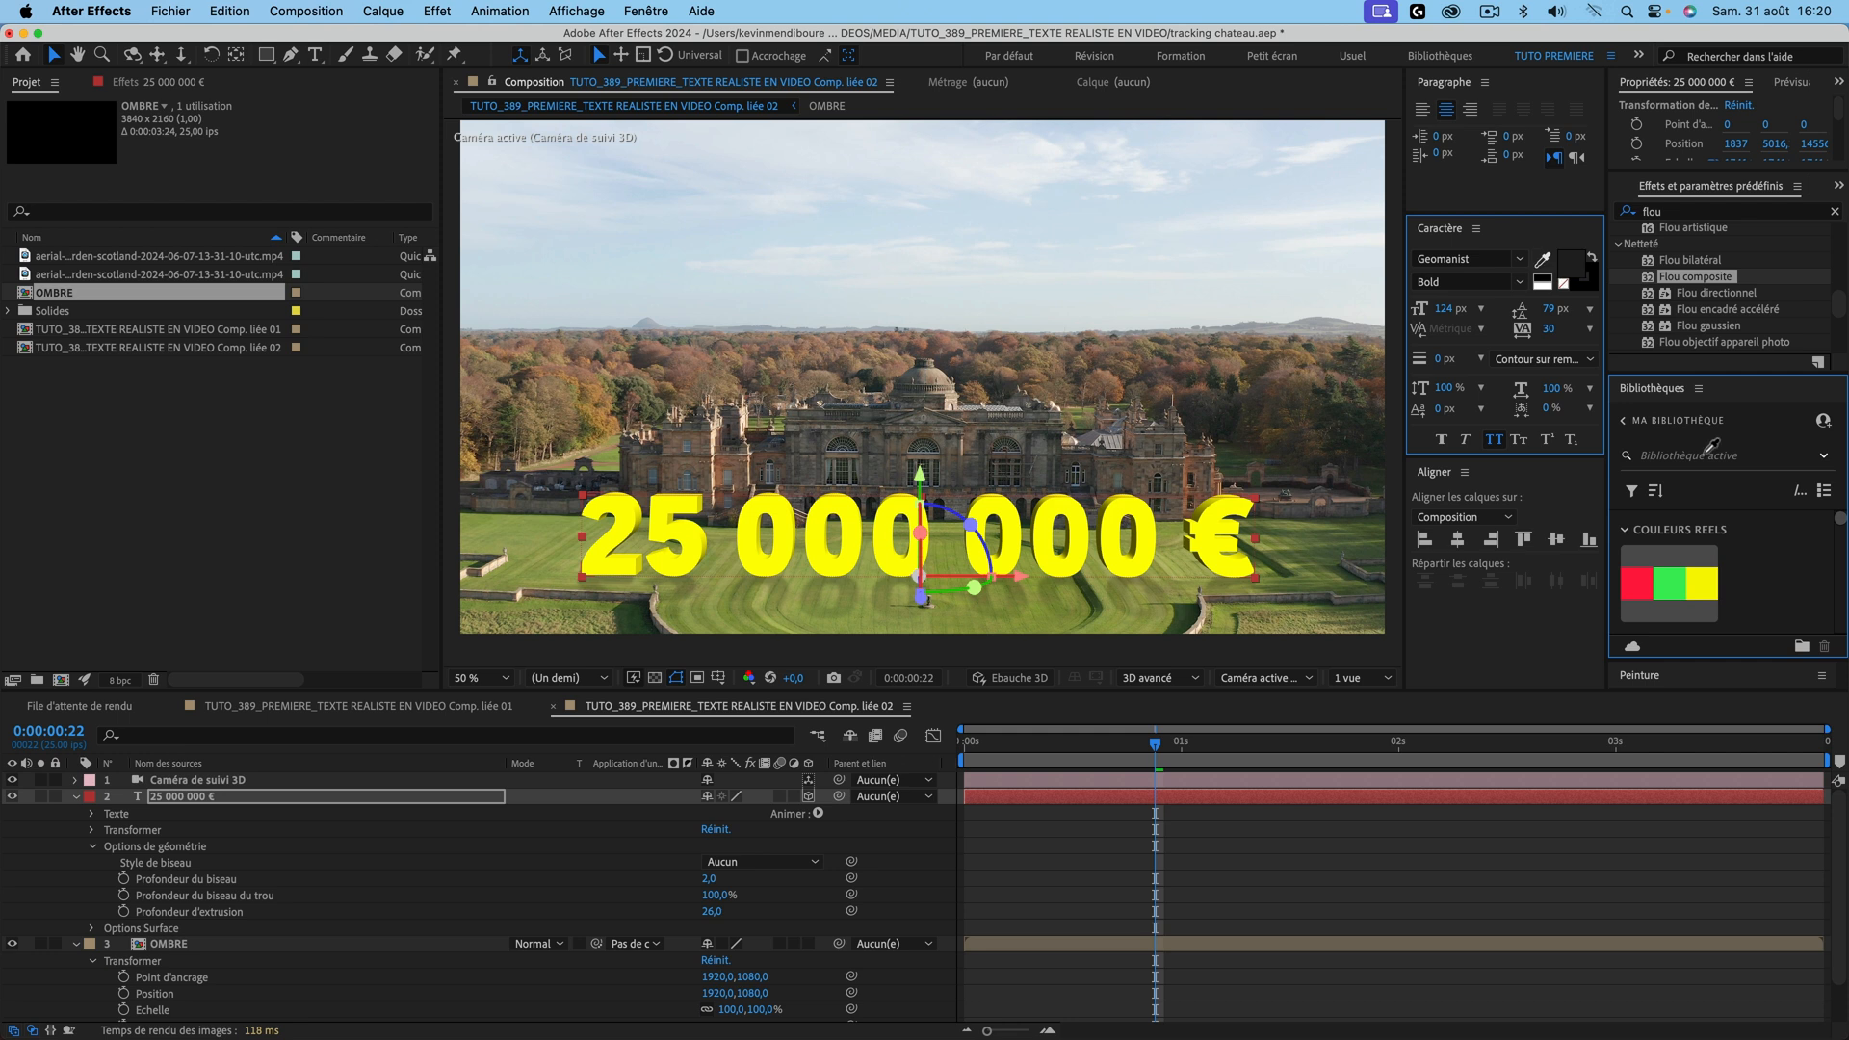
{"action": "left_click", "coordinate": [1642, 594]}
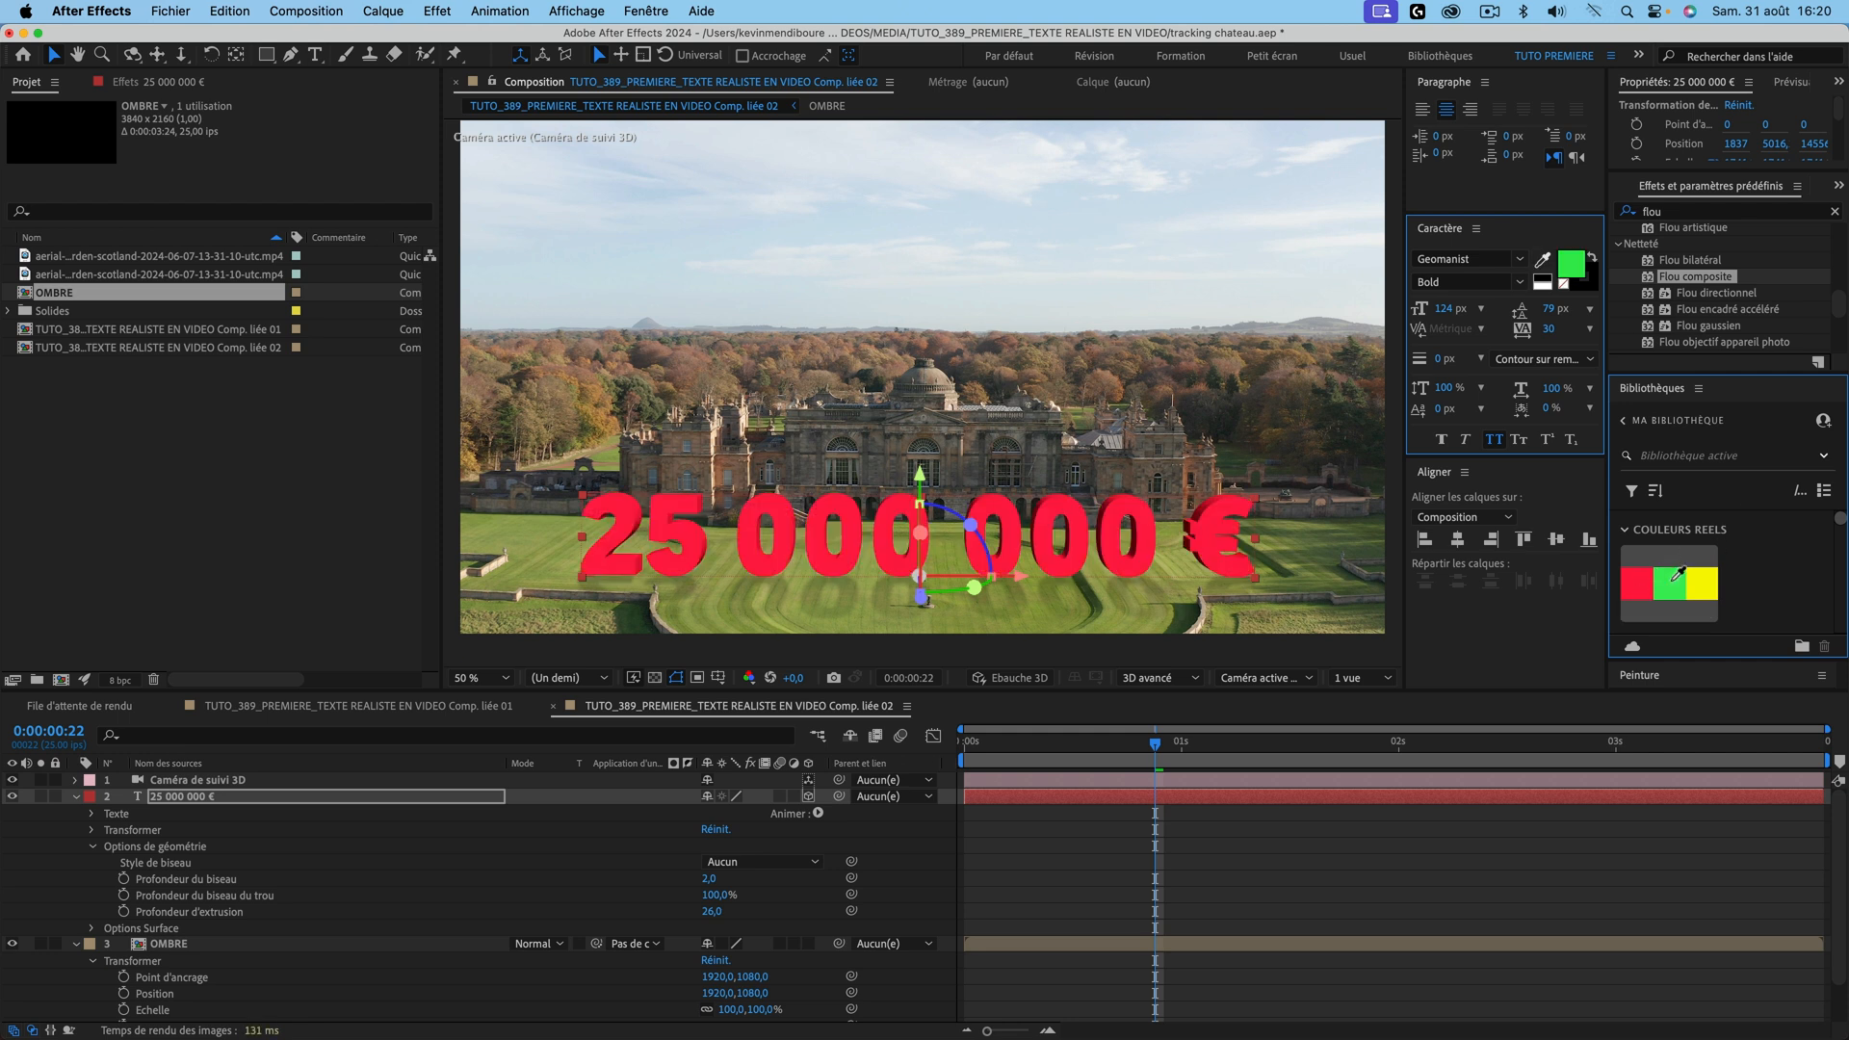
{"action": "left_click", "coordinate": [1672, 589]}
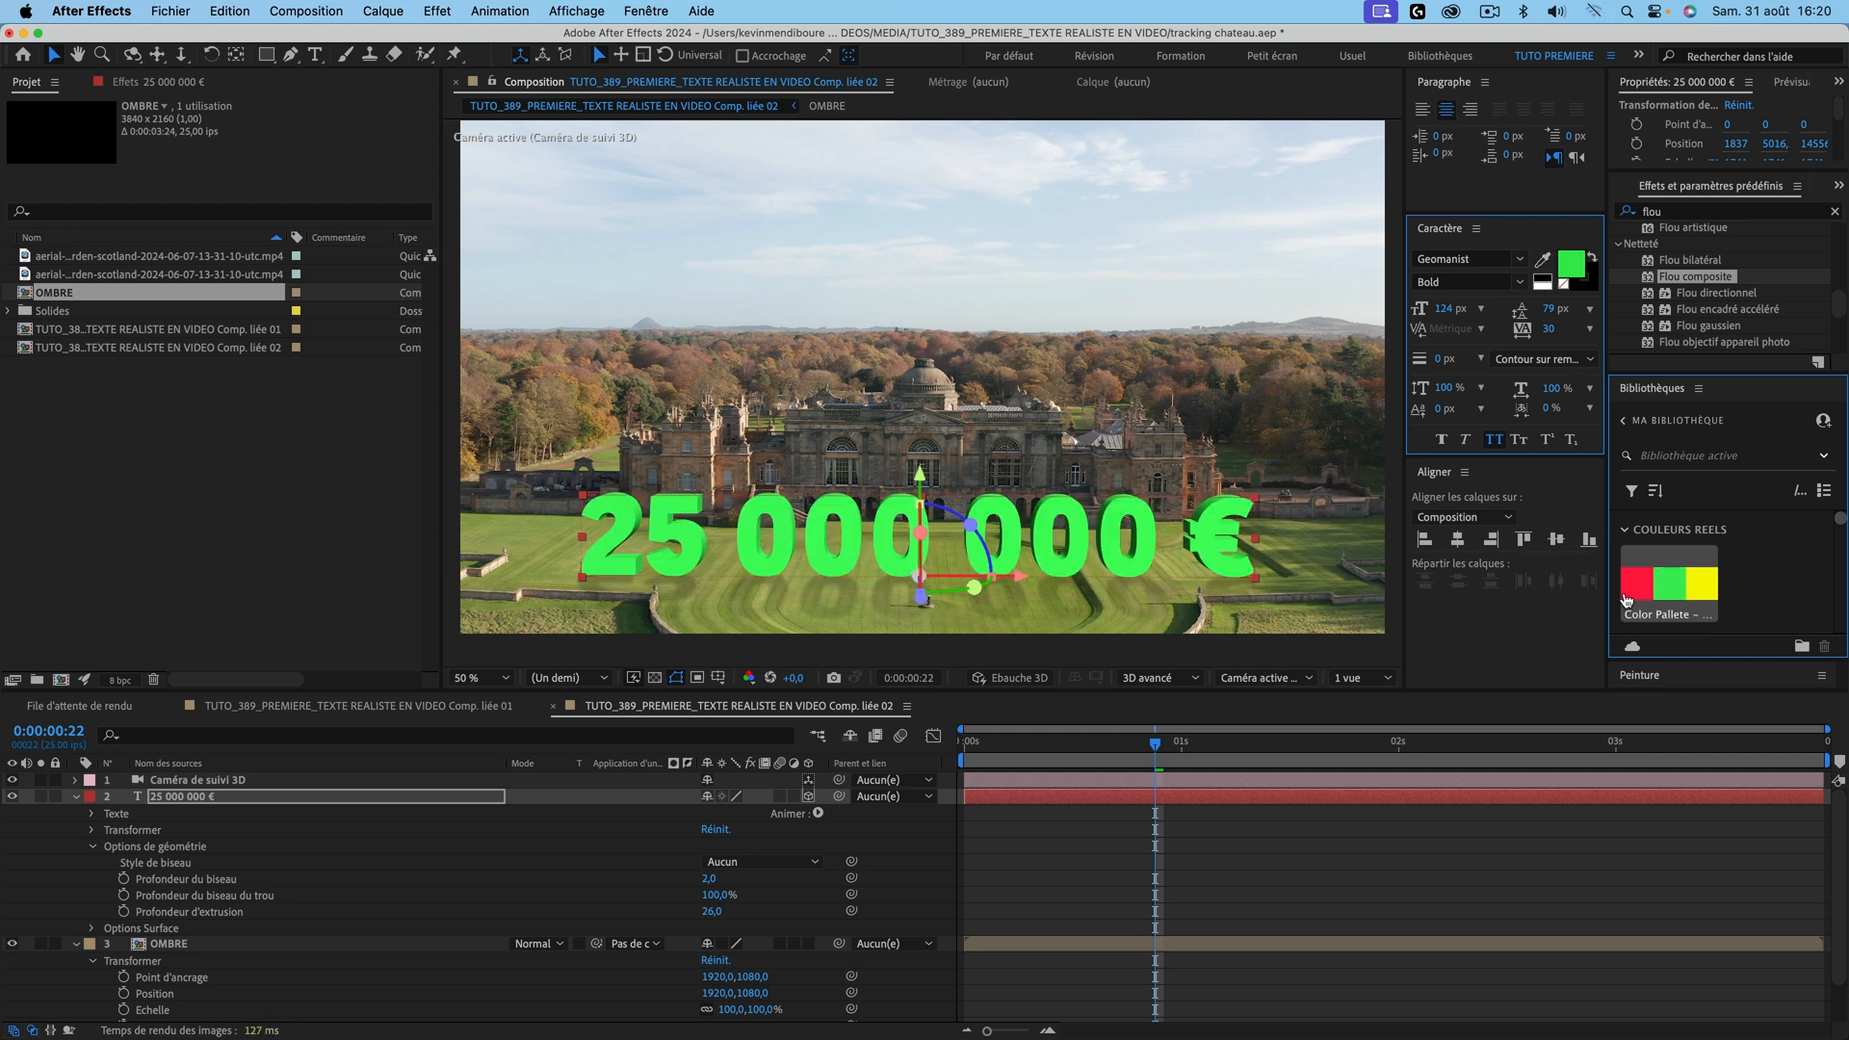
{"action": "key", "text": "space"}
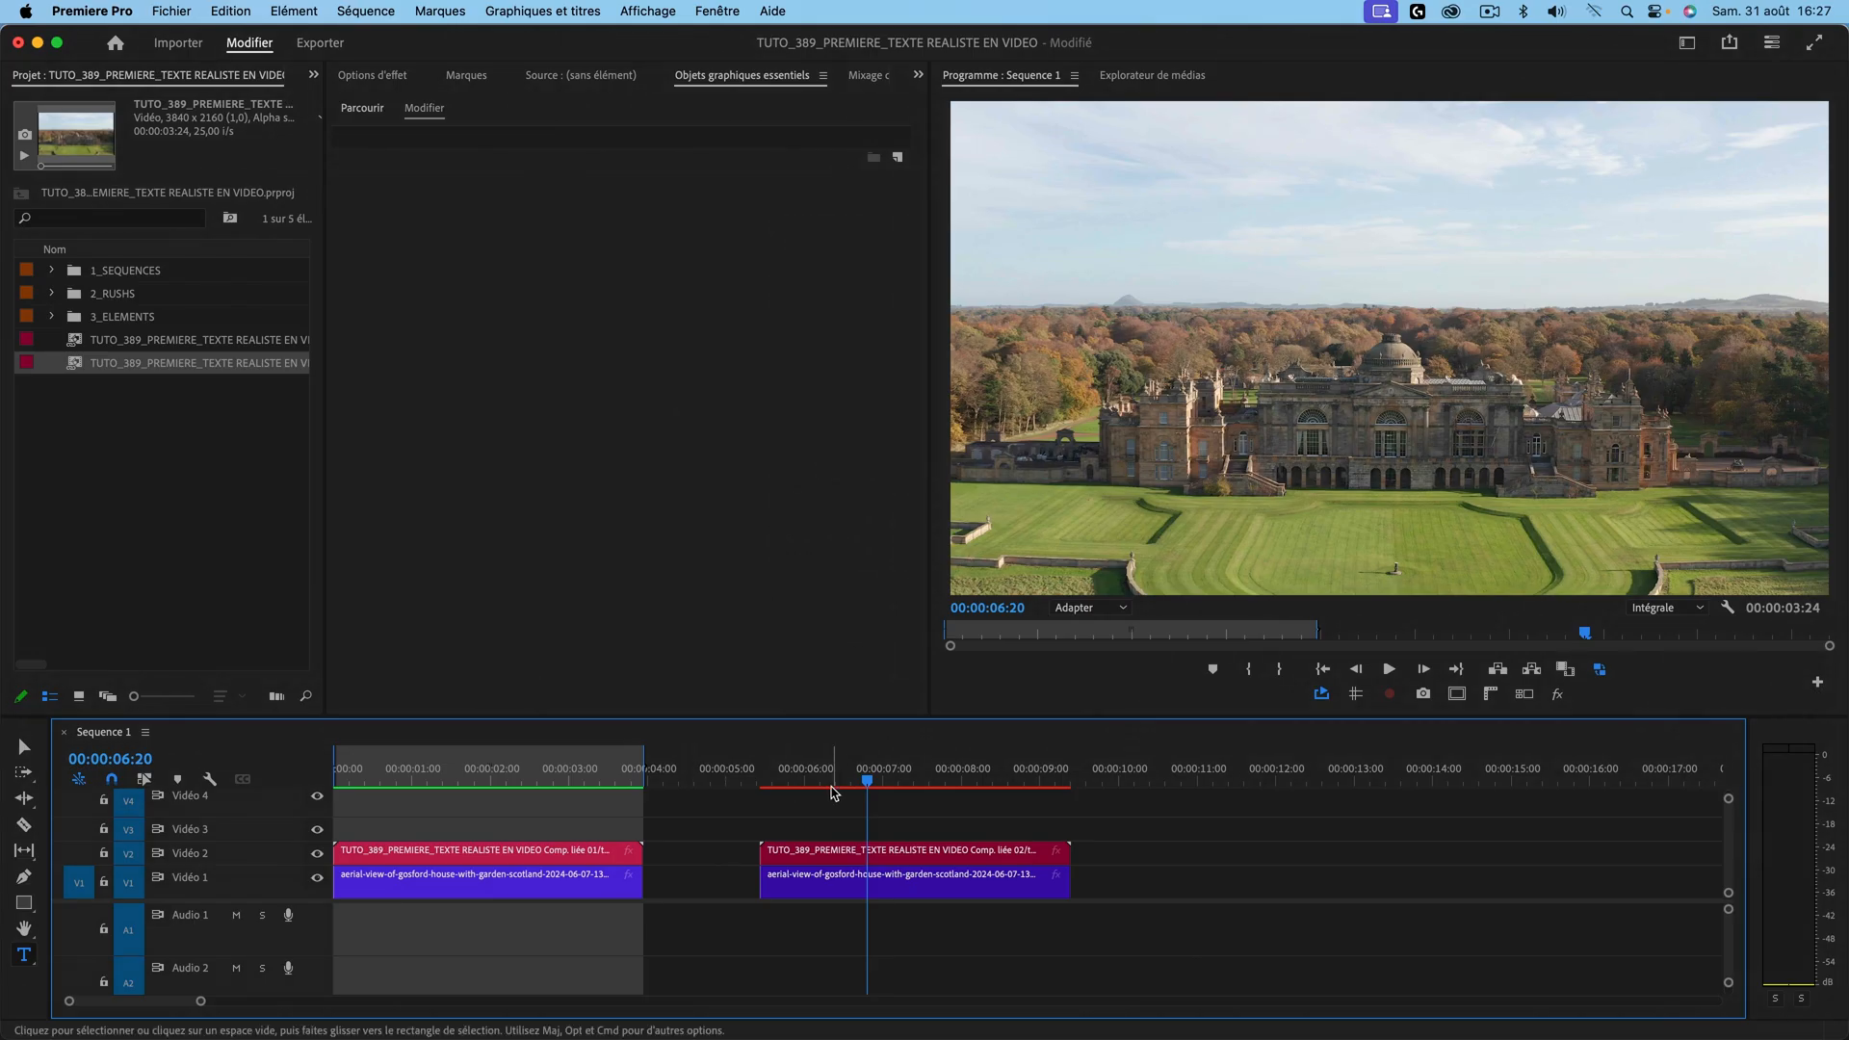
Step: Mark the second château clip as the range with X and play it
{"action": "mouse_move", "coordinate": [874, 767]}
{"action": "left_mouse_down"}
{"action": "mouse_move", "coordinate": [817, 767]}
{"action": "mouse_move", "coordinate": [903, 768]}
{"action": "left_mouse_up"}
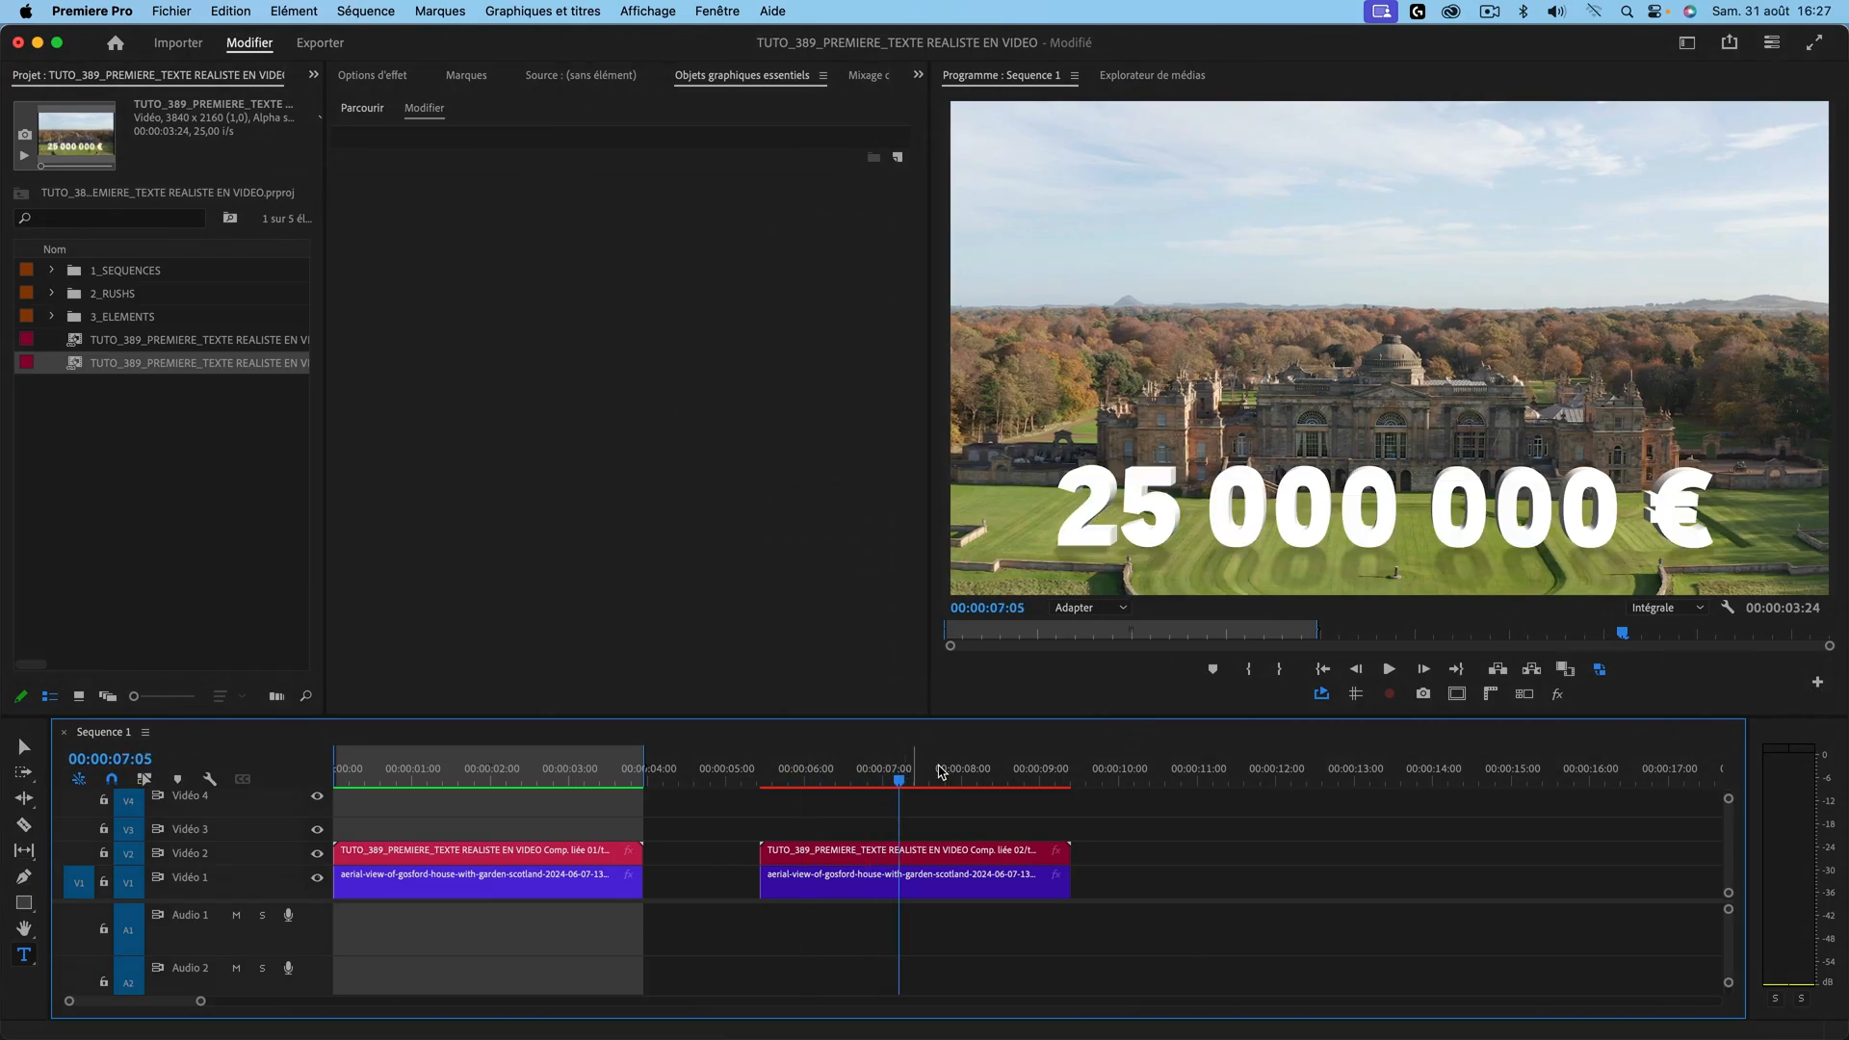
{"action": "key", "text": "x"}
{"action": "key", "text": "space"}
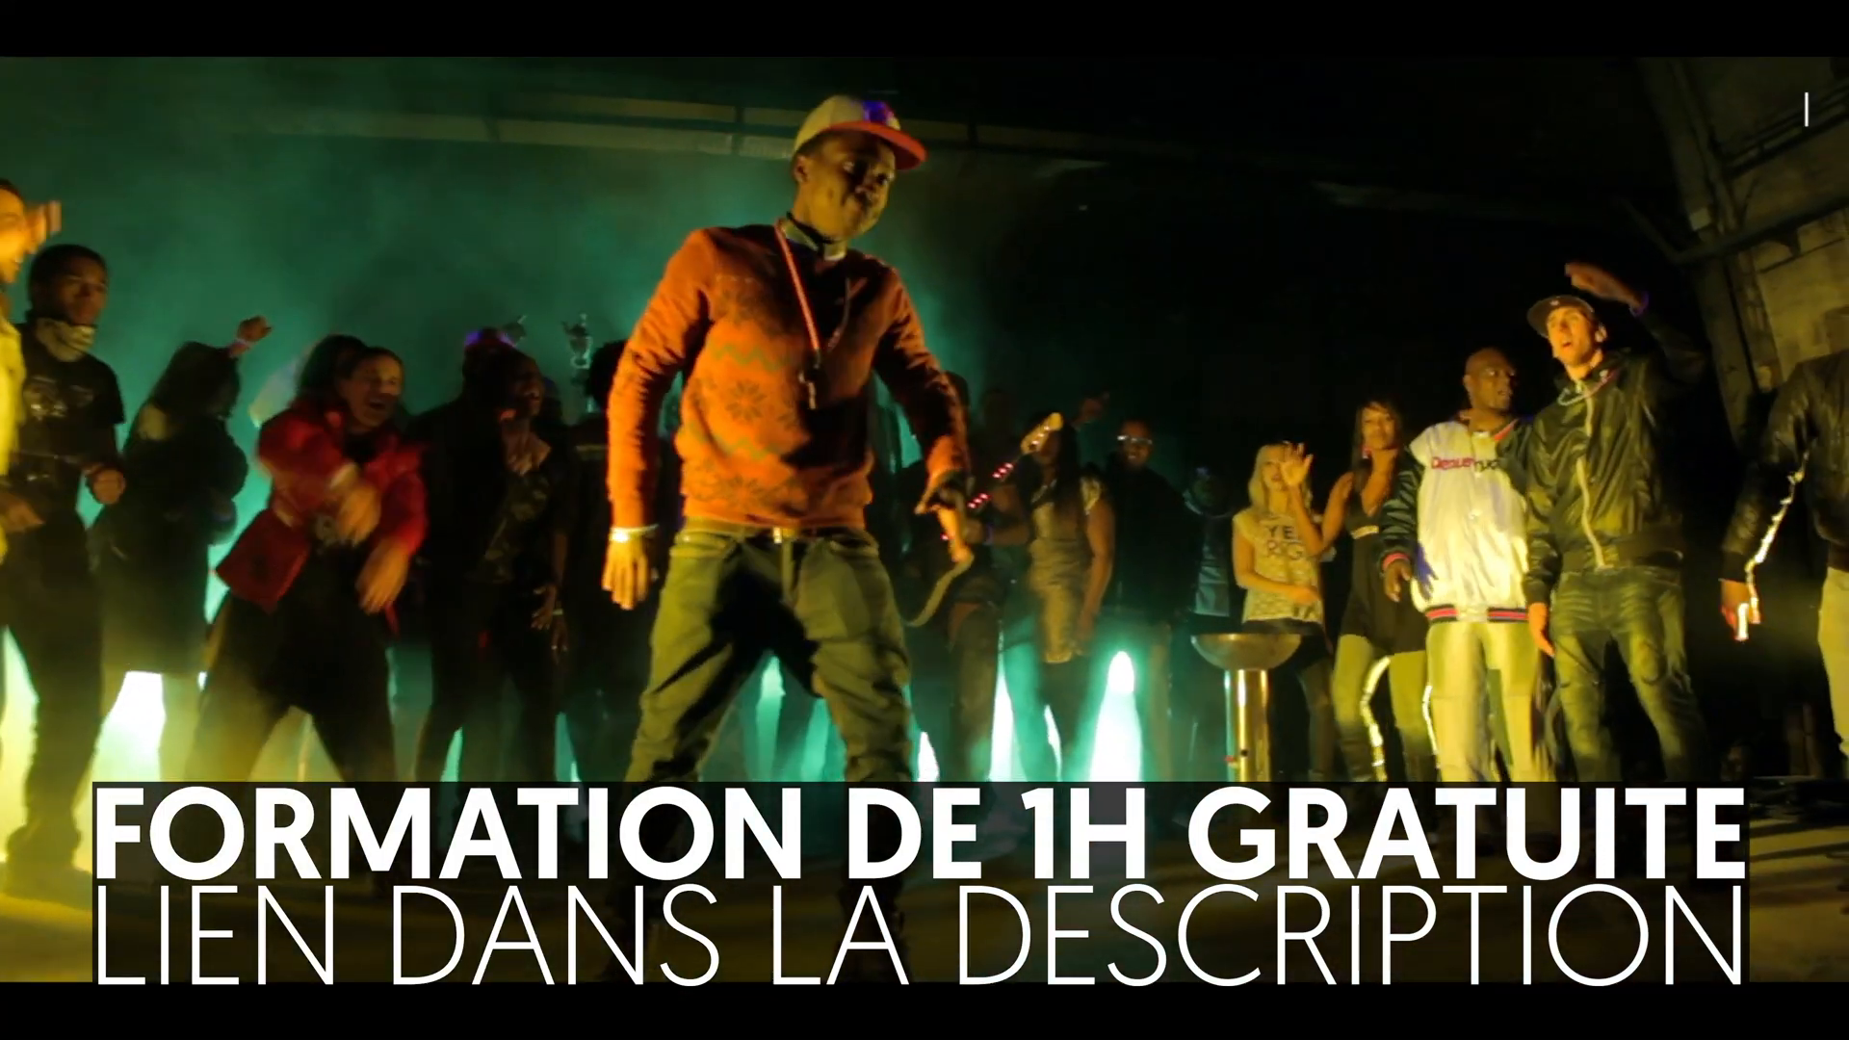
{"action": "left_click_drag", "start_coordinate": [1694, 796], "coordinate": [1697, 798]}
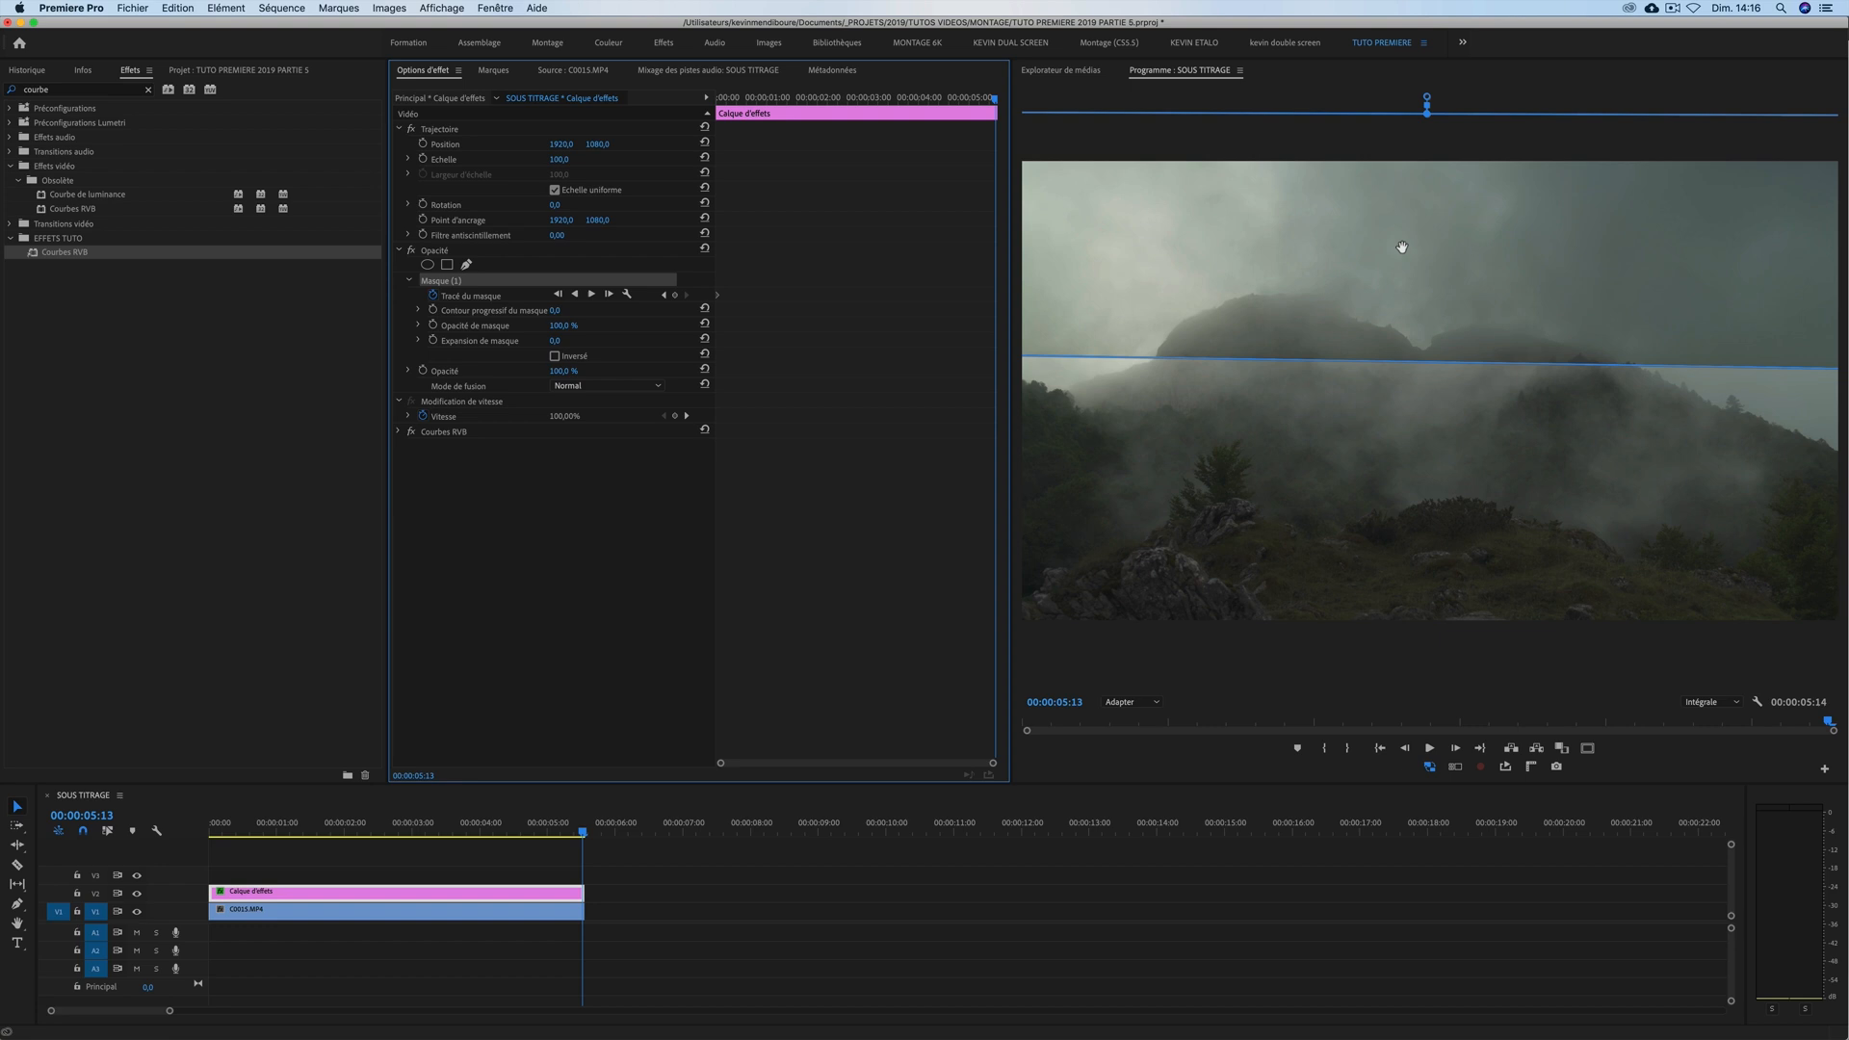
{"action": "left_click_drag", "start_coordinate": [1402, 247], "coordinate": [1402, 309]}
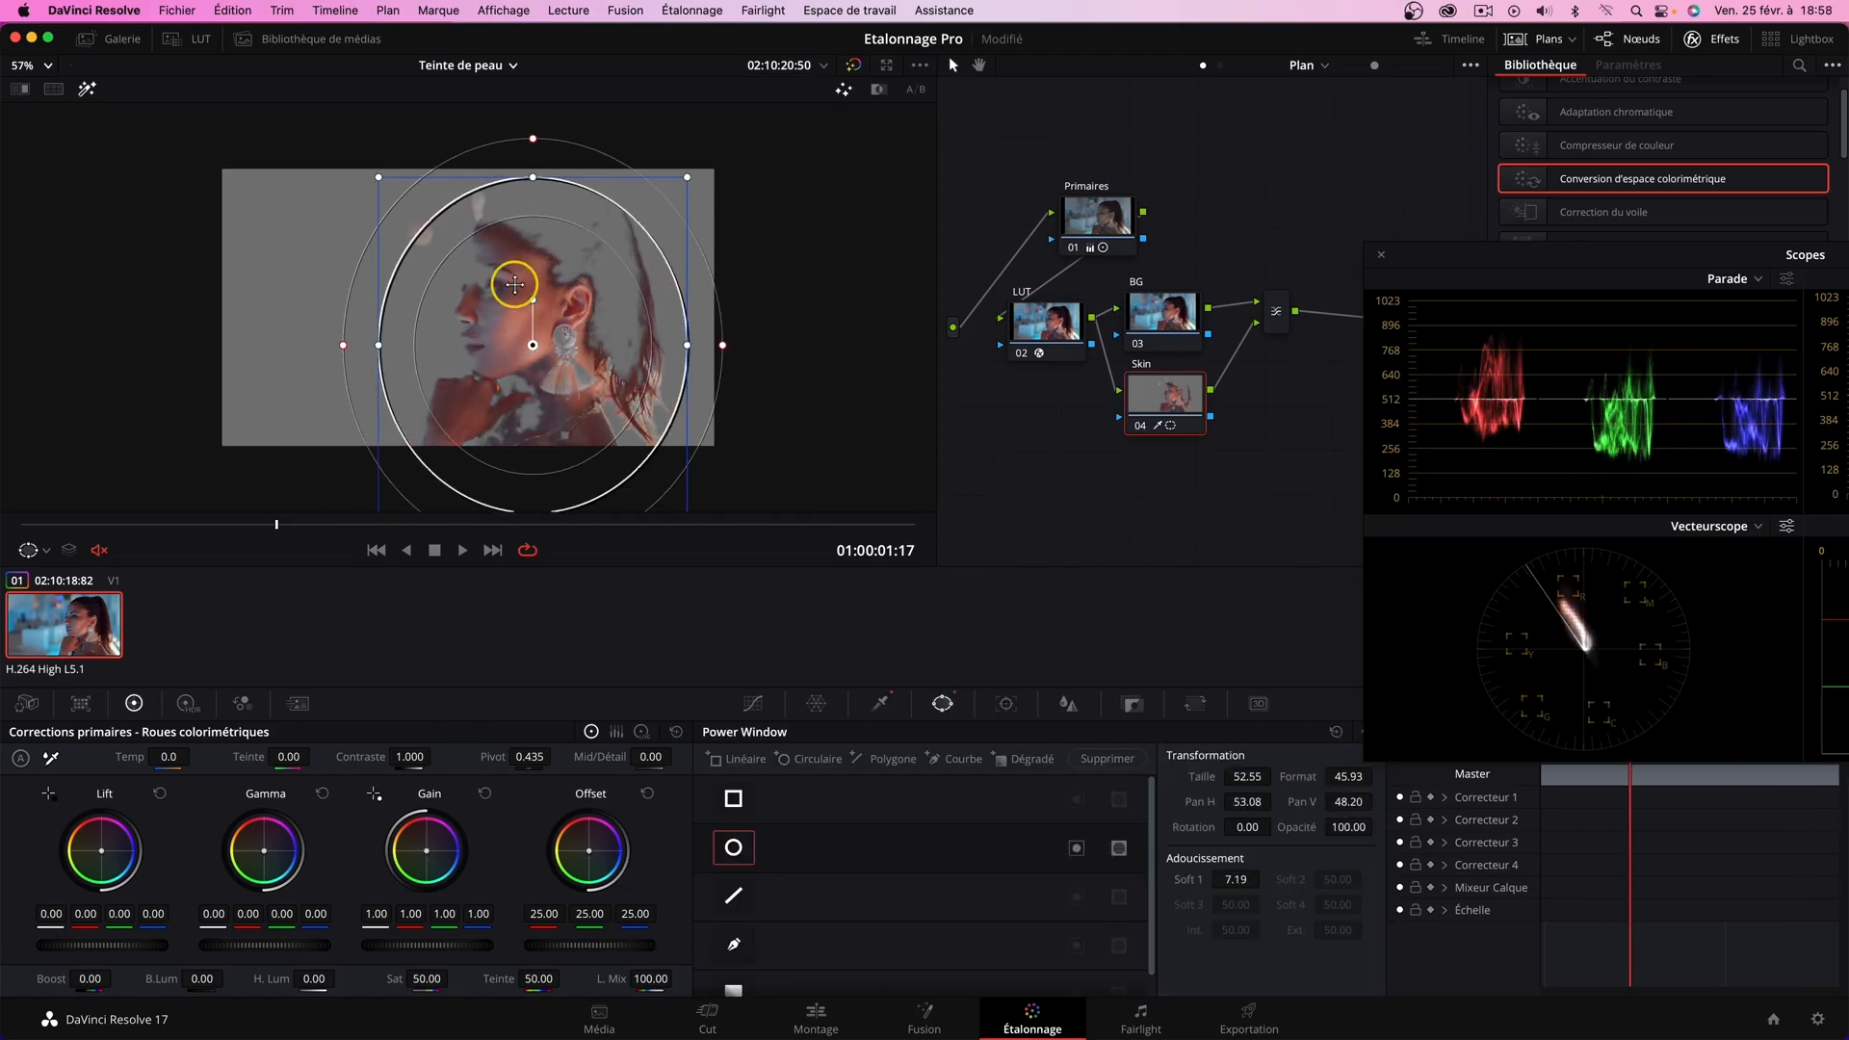
{"action": "key", "text": "shift+h"}
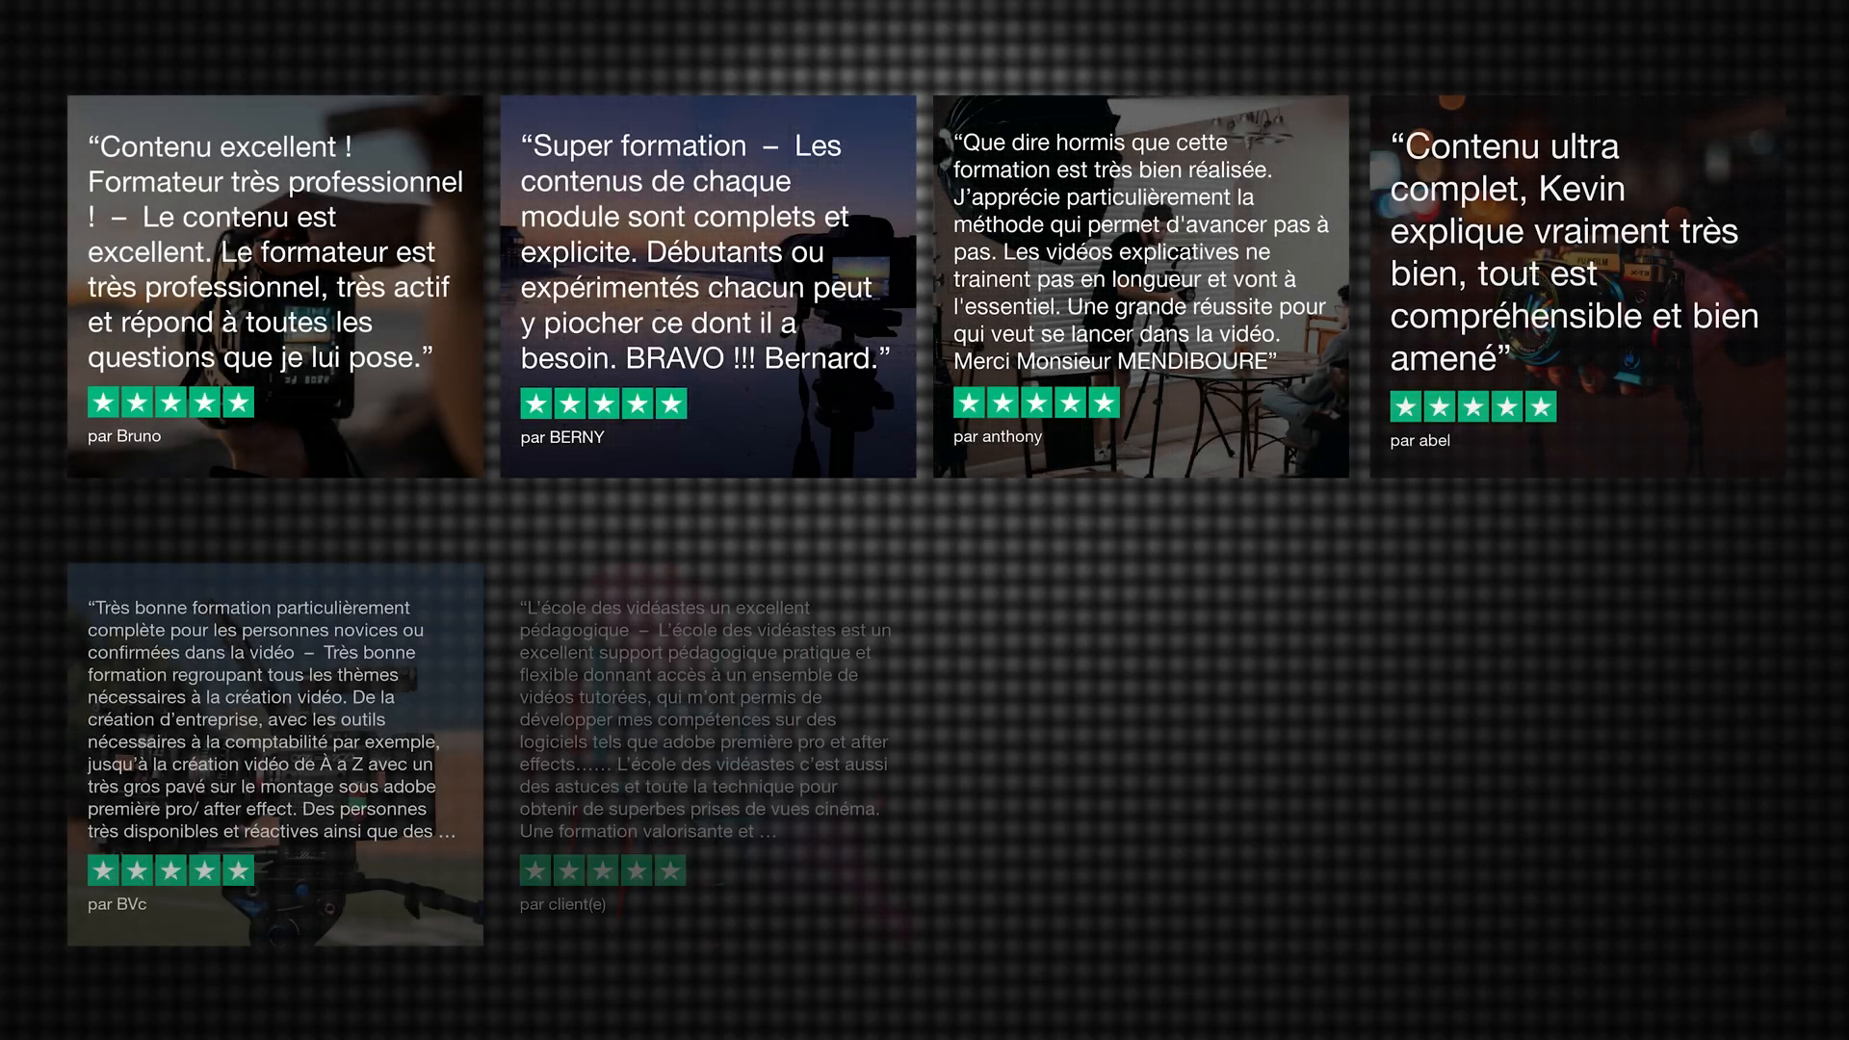
{"action": "key", "text": "super+z"}
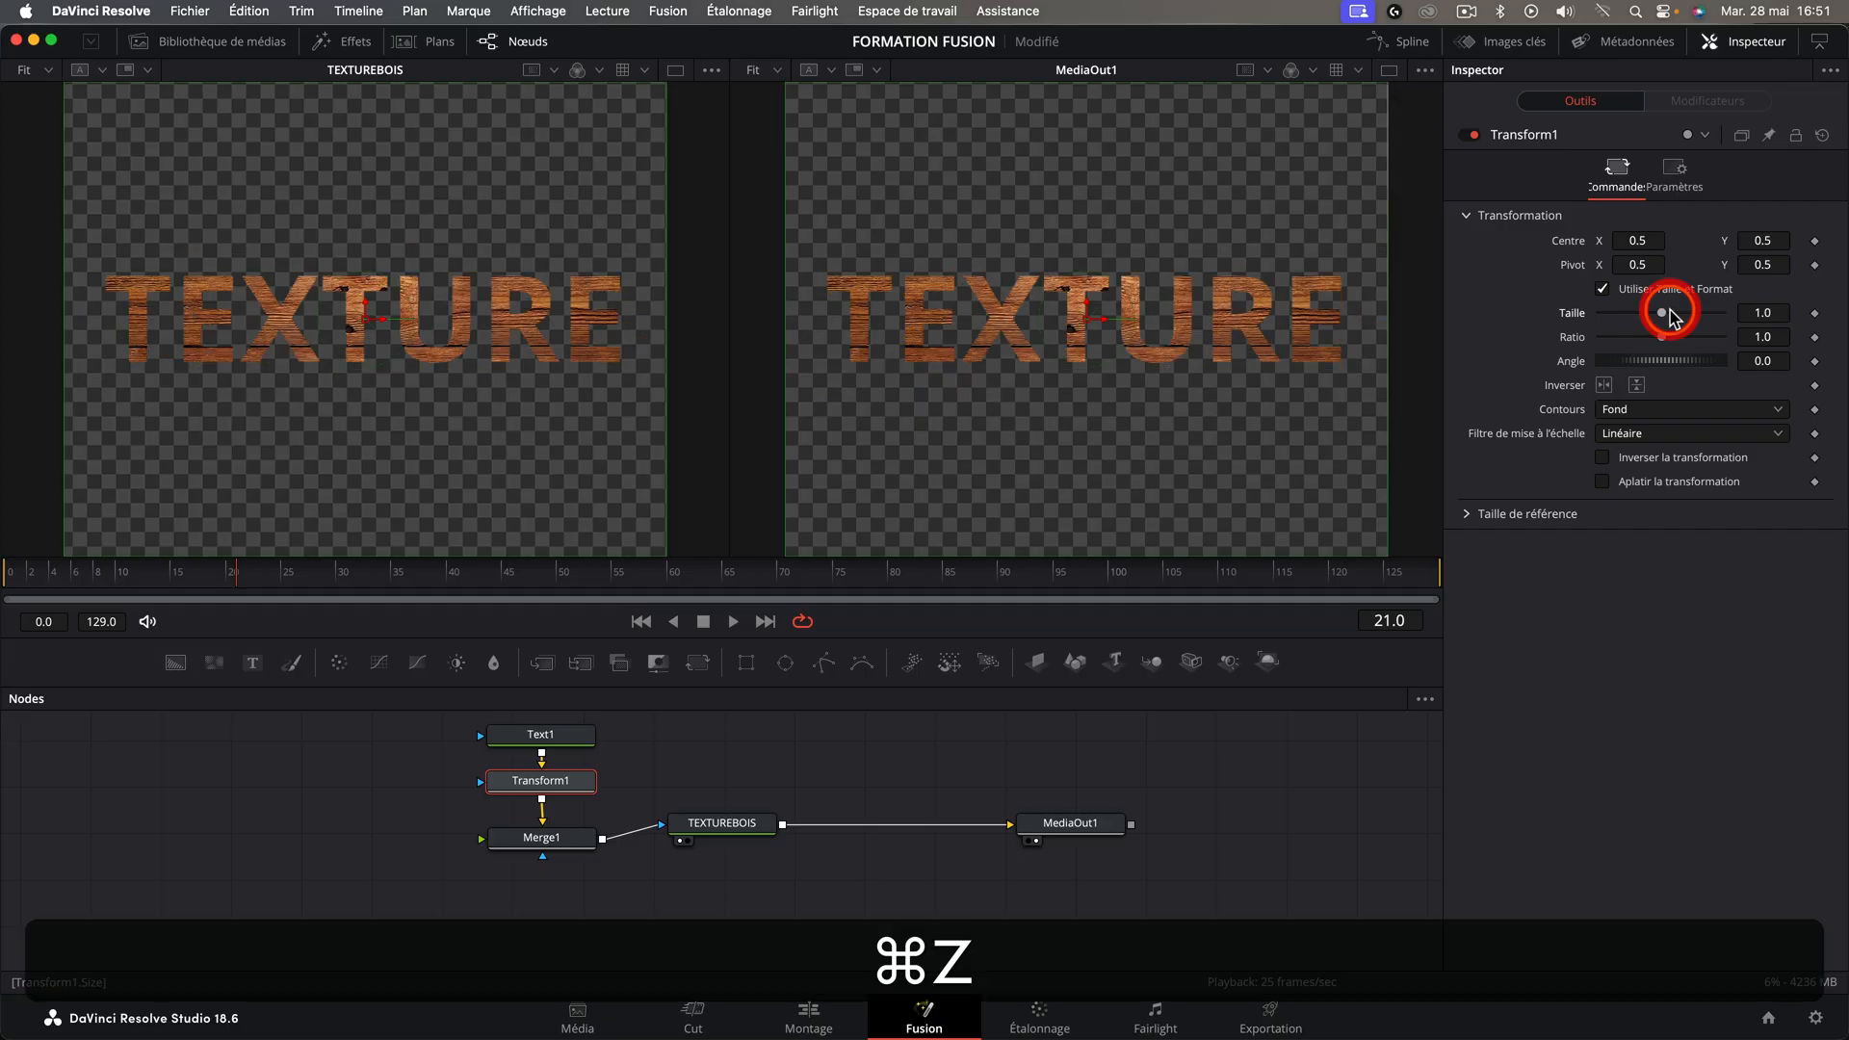
{"action": "left_click_drag", "start_coordinate": [659, 662], "coordinate": [859, 843]}
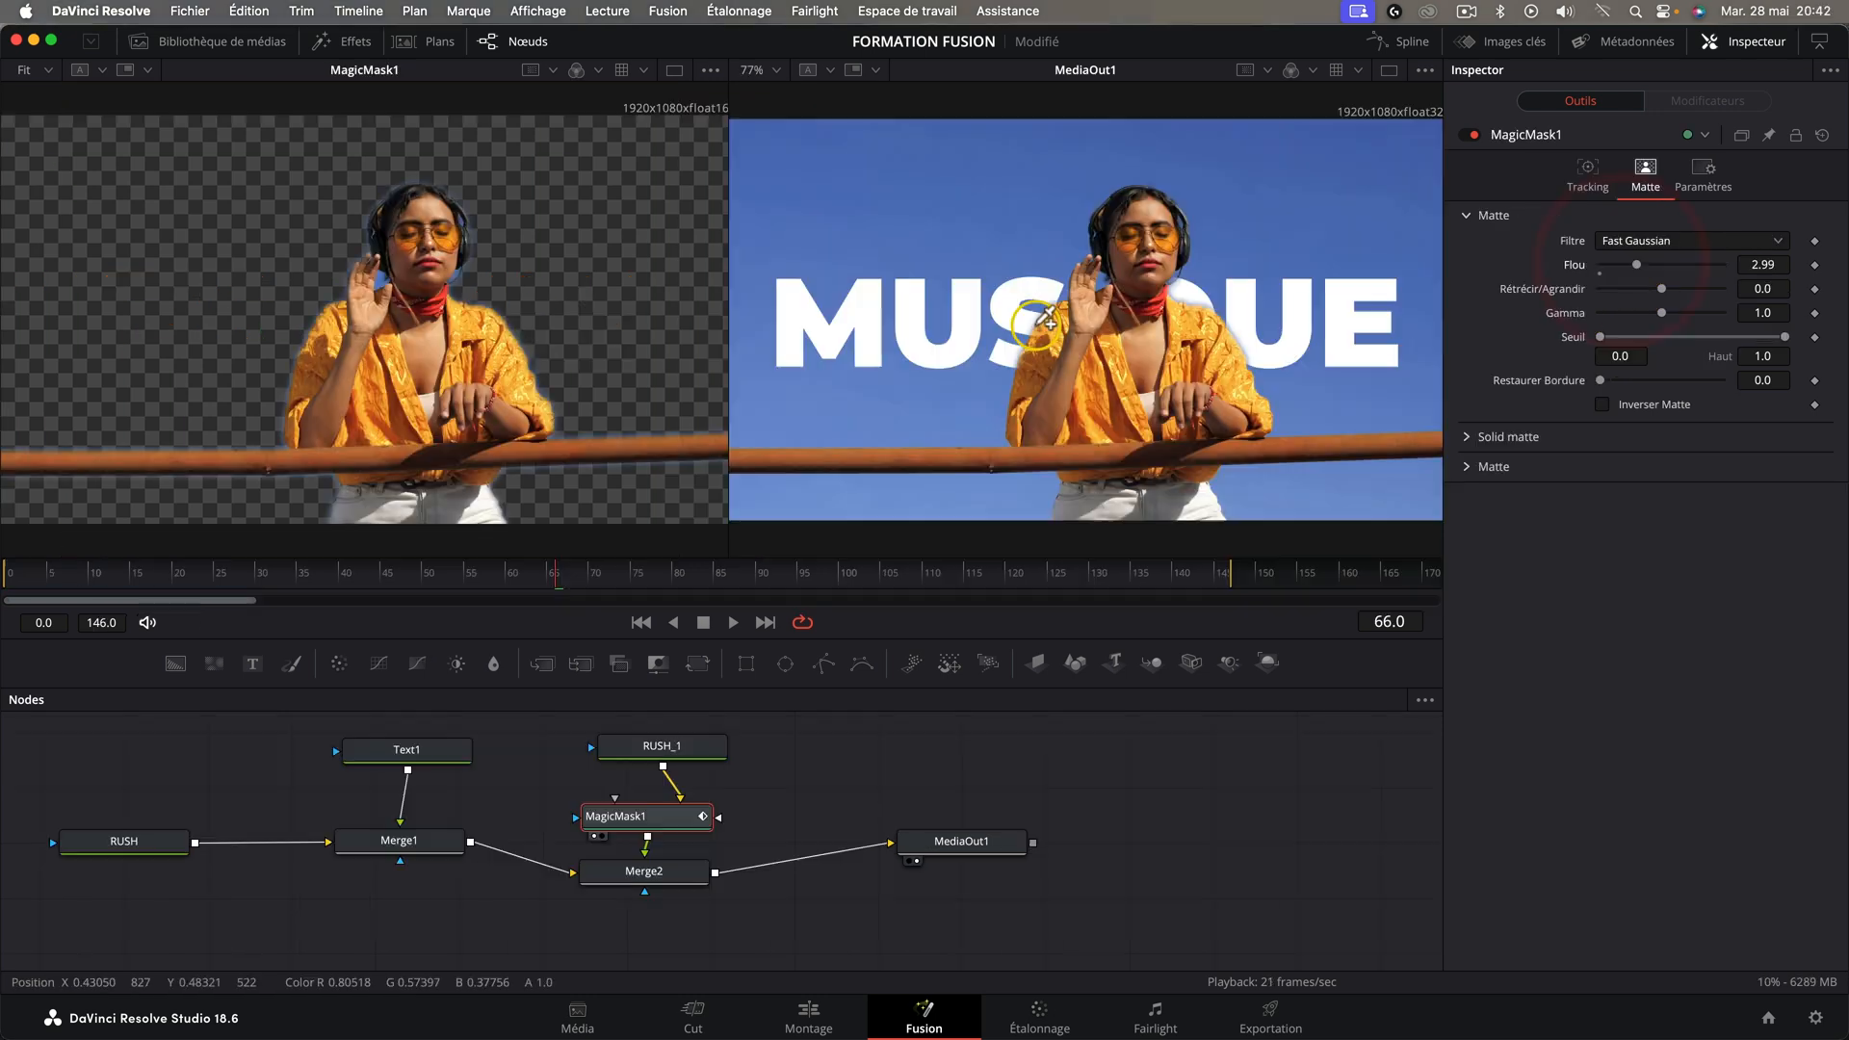
{"action": "scroll", "coordinate": [1043, 320], "scroll_direction": "up", "scroll_amount": 3}
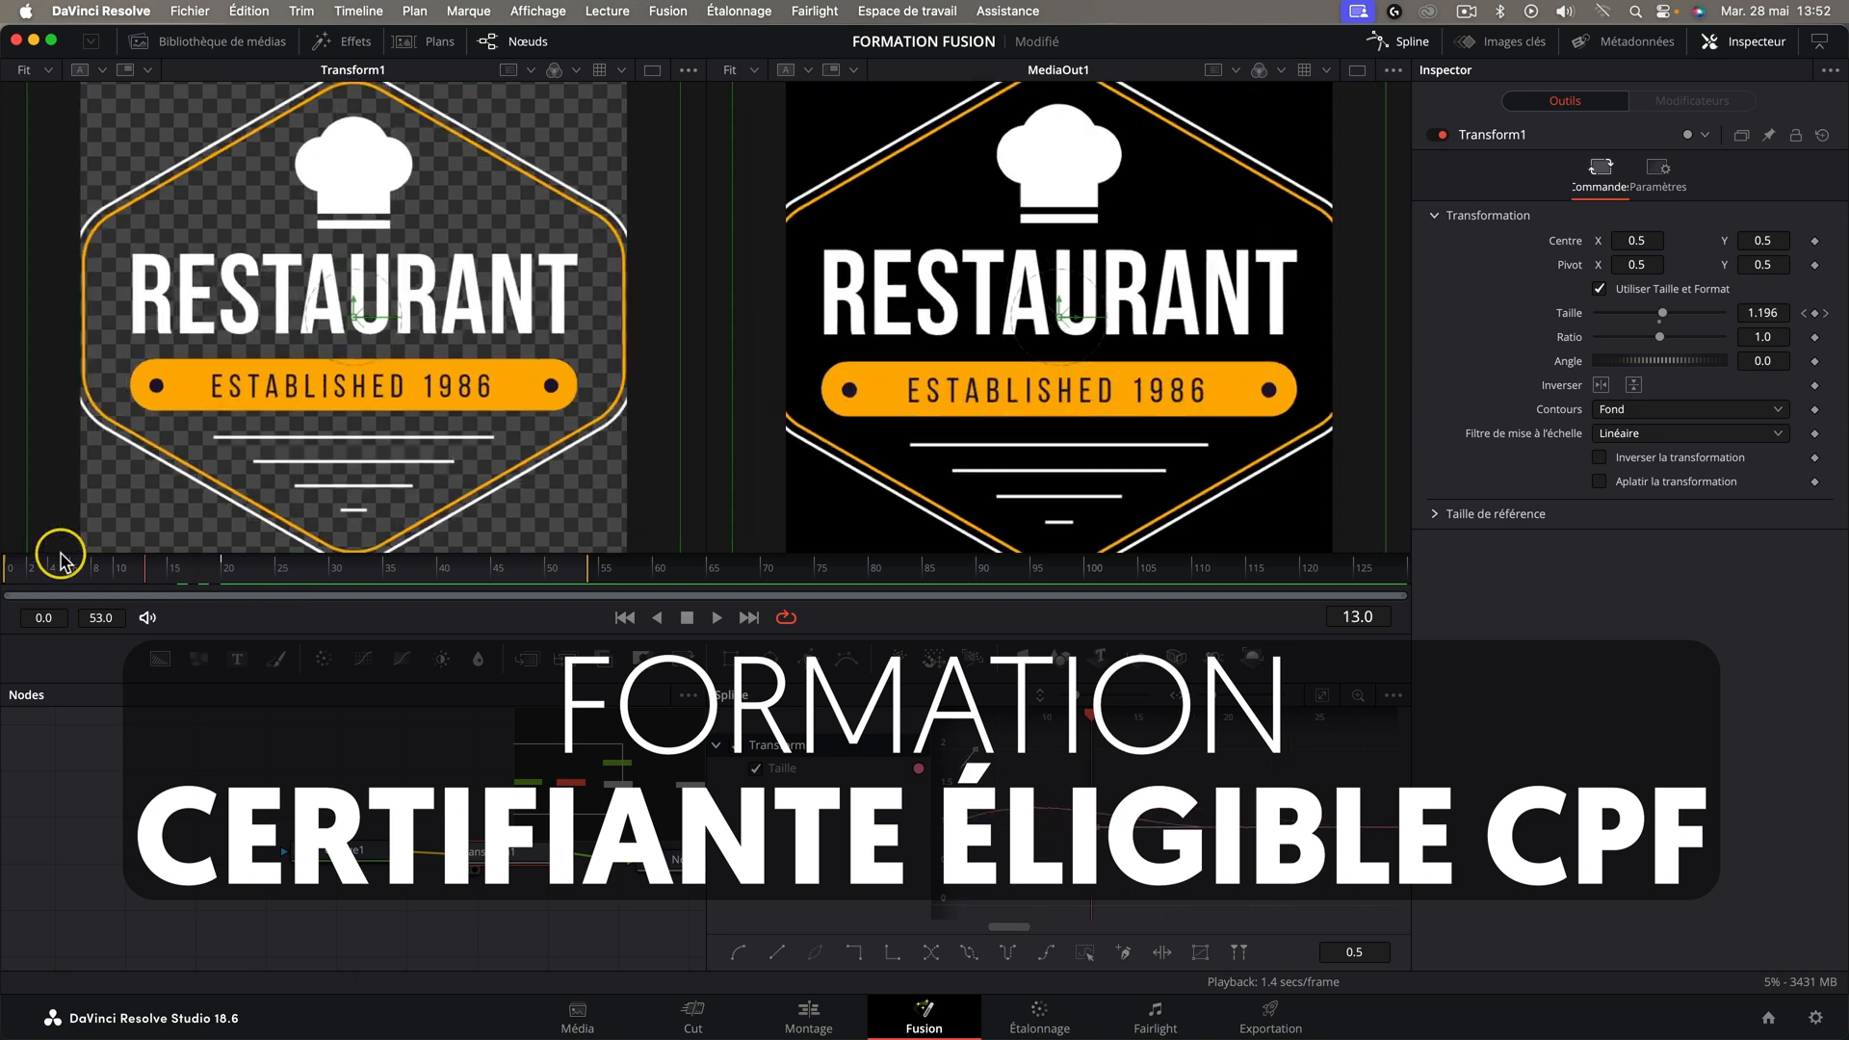
{"action": "left_click", "coordinate": [50, 551]}
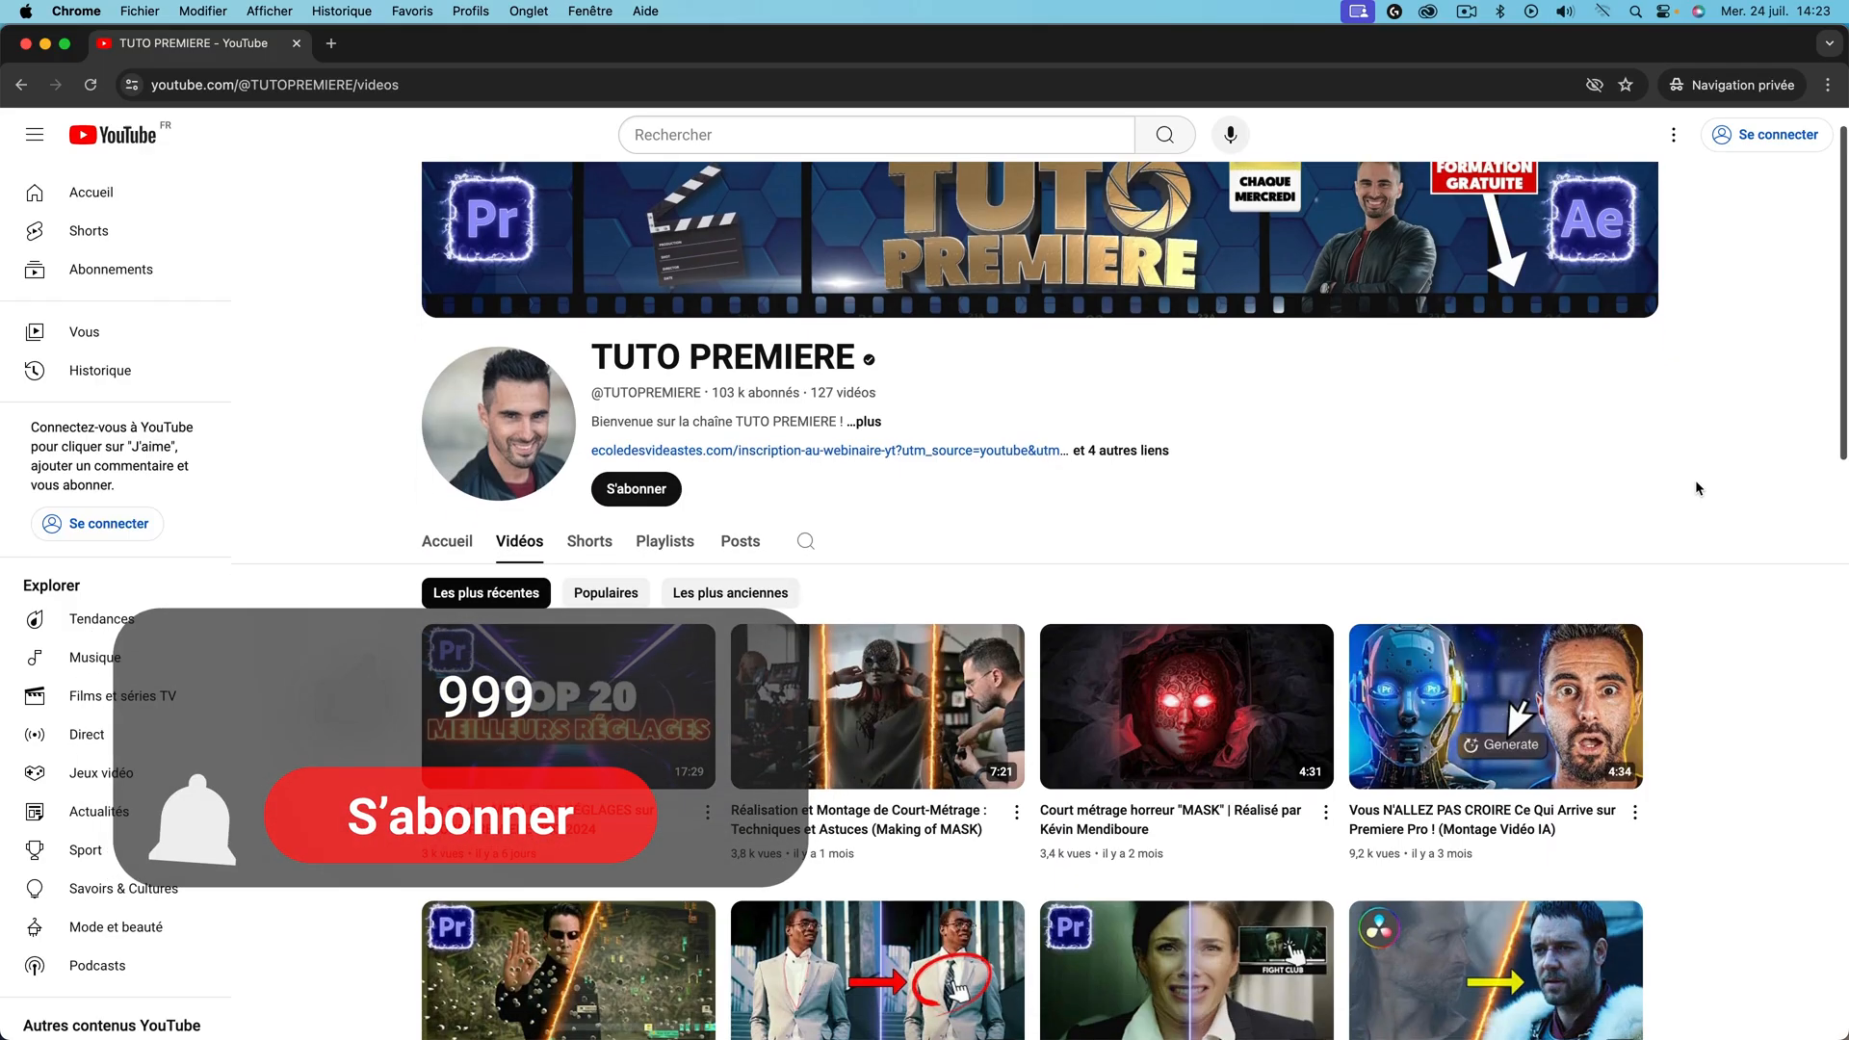
{"action": "scroll", "coordinate": [1695, 481], "scroll_direction": "down", "scroll_amount": 3}
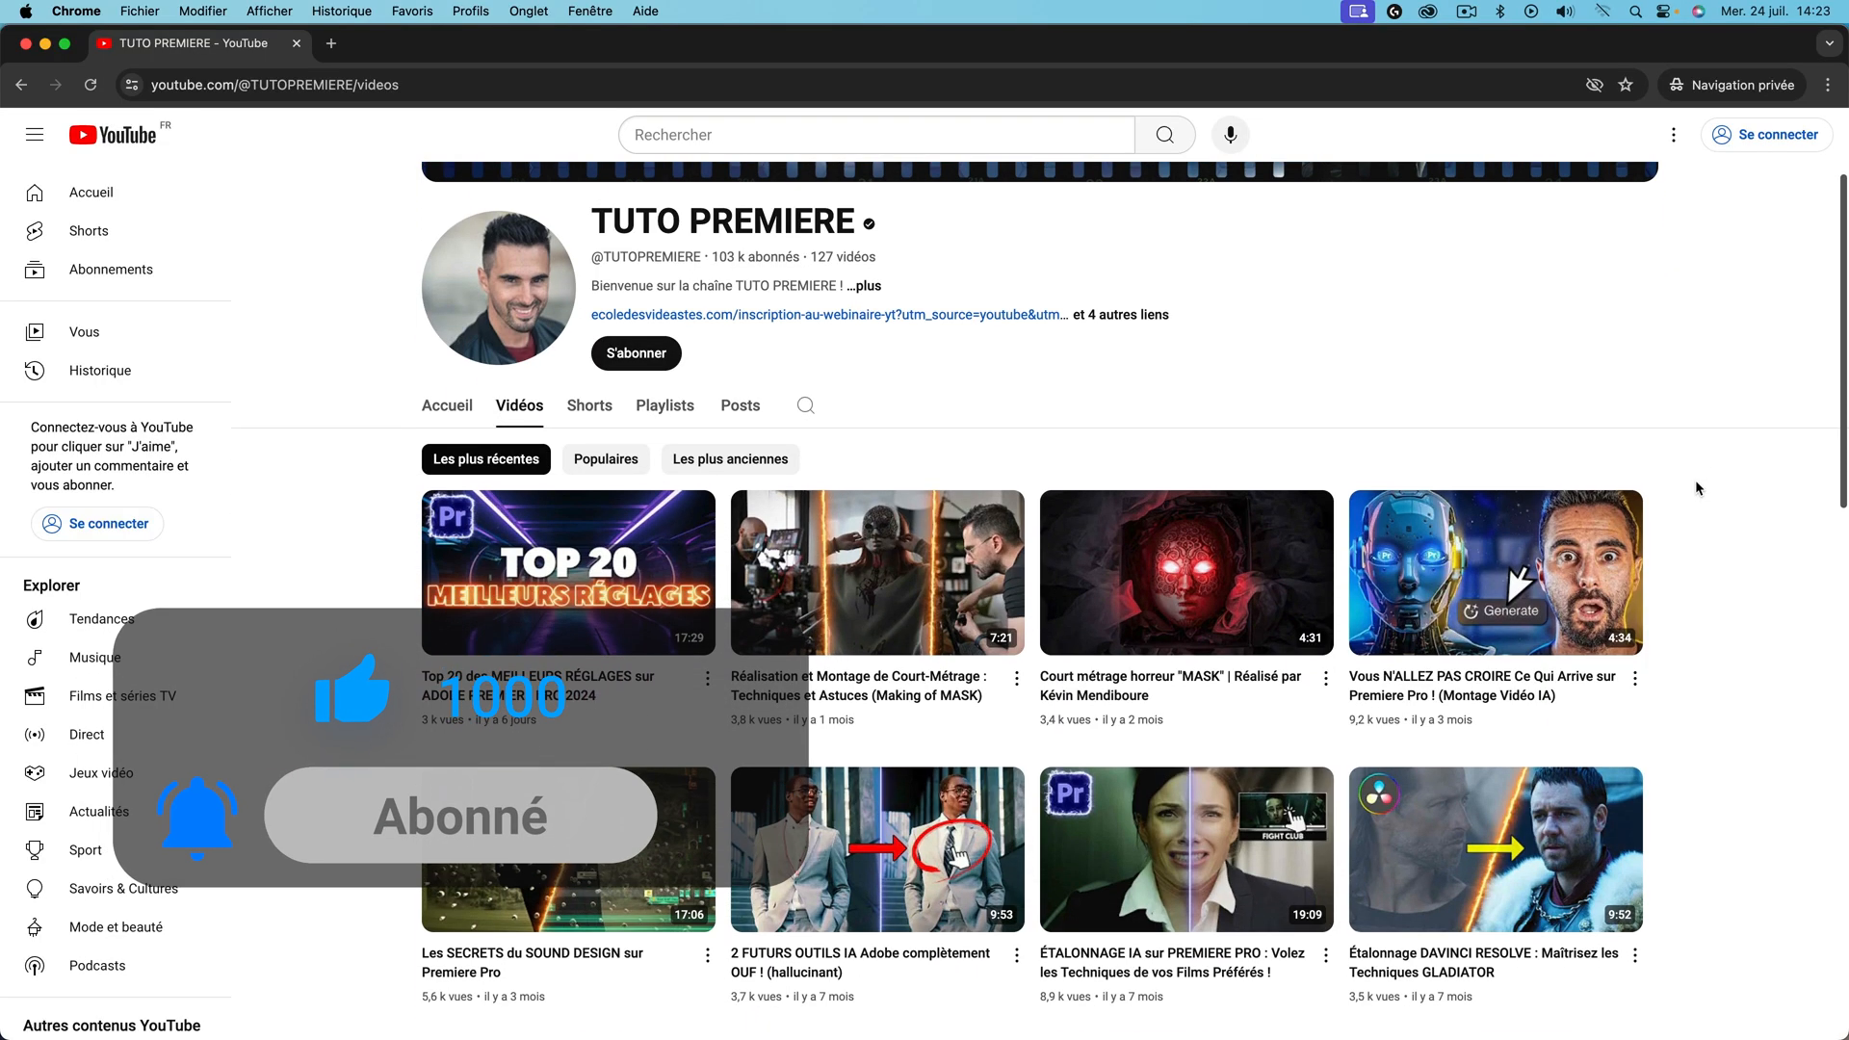
{"action": "scroll", "coordinate": [1695, 480], "scroll_direction": "down", "scroll_amount": 1}
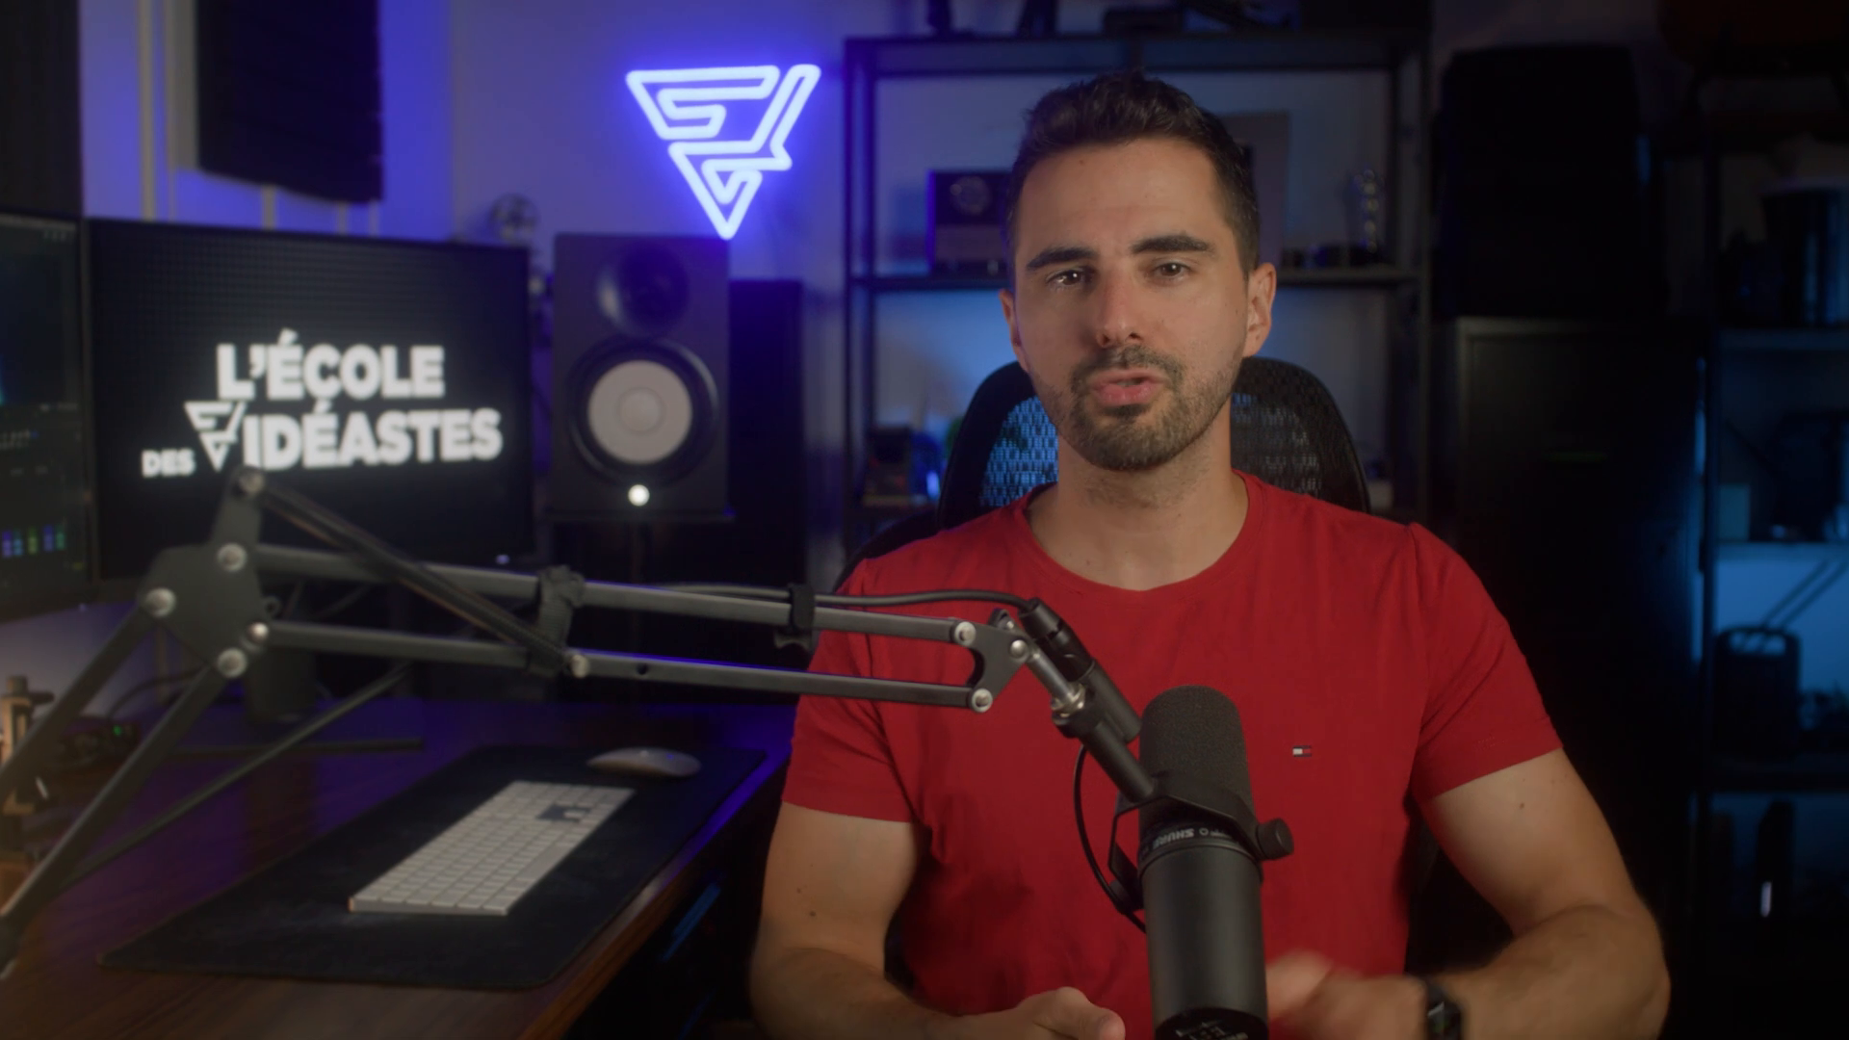